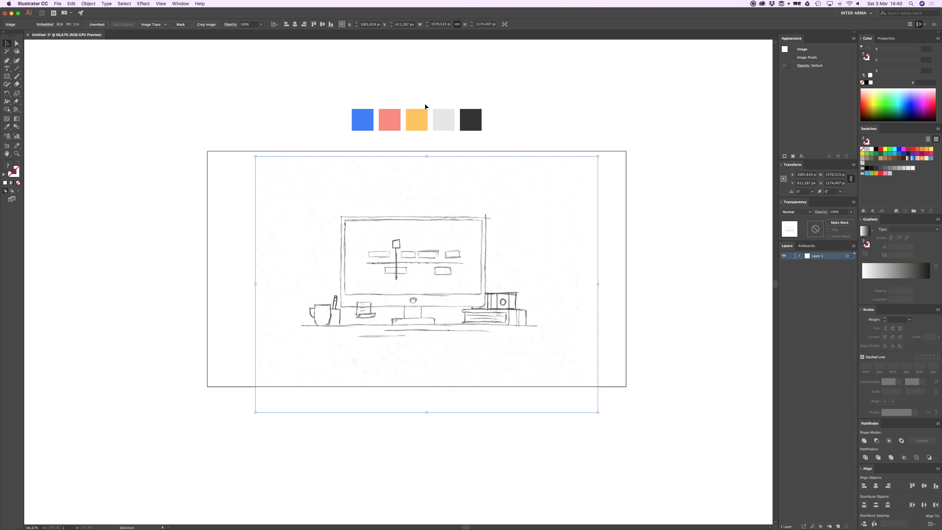
# Lock Layer 1, which holds the scanned sketch, and add a new layer above it.
pyautogui.click(518, 125)
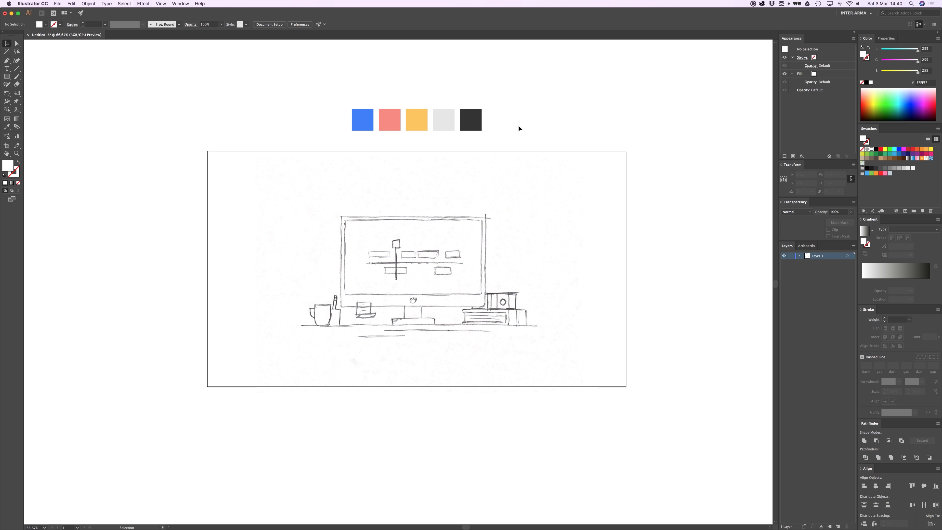
pyautogui.moveTo(519, 126); pyautogui.dragTo(322, 132)
pyautogui.scroll(2, 393, 133)
pyautogui.moveTo(394, 144); pyautogui.dragTo(395, 108)
pyautogui.scroll(-3, 515, 162)
pyautogui.click(484, 186)
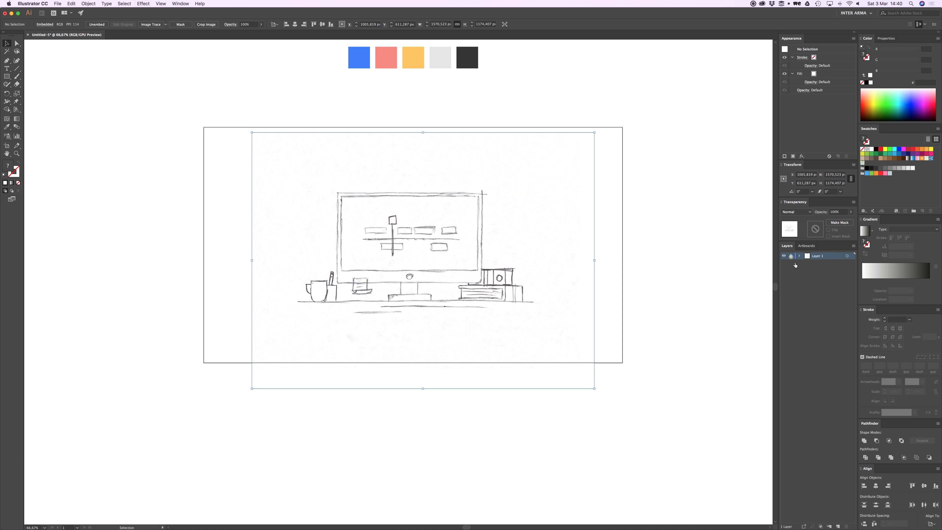
pyautogui.click(790, 256)
pyautogui.click(837, 526)
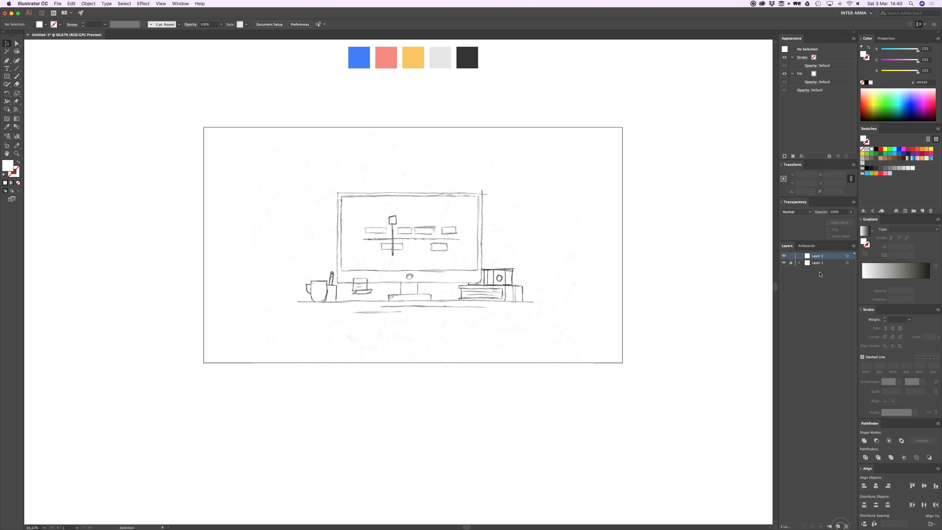
# Look over the desk sketch with its monitor, timeline blocks, mug and books.
pyautogui.press('space')
pyautogui.moveTo(414, 163); pyautogui.dragTo(418, 165)
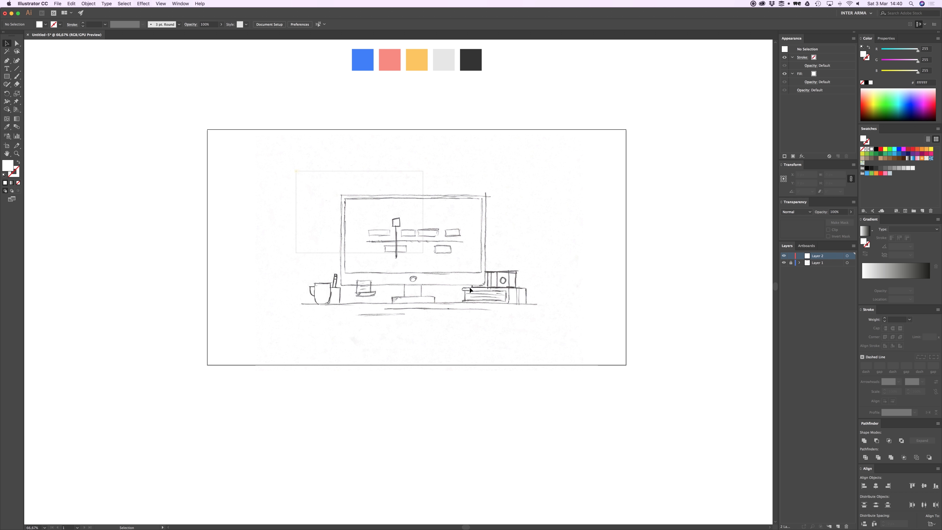
pyautogui.press('super+1')
pyautogui.scroll(3, 530, 257)
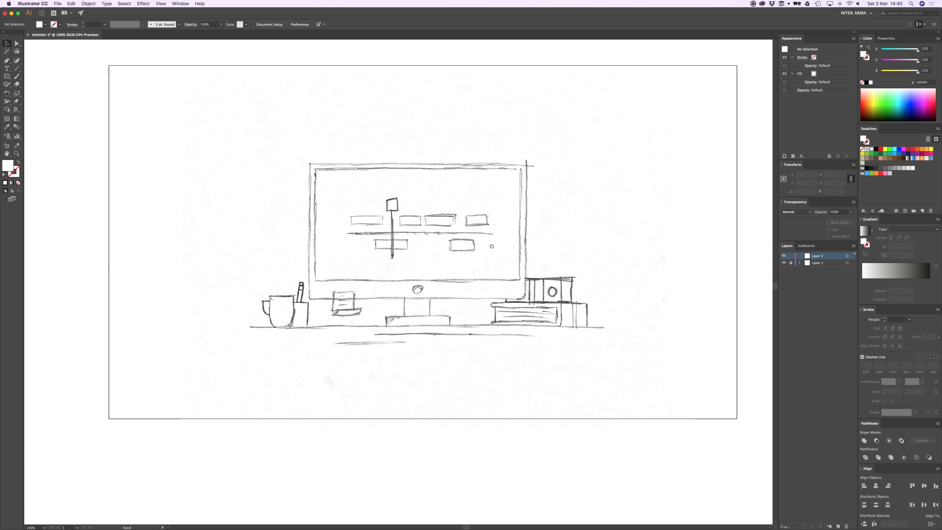
pyautogui.moveTo(304, 172); pyautogui.dragTo(545, 277)
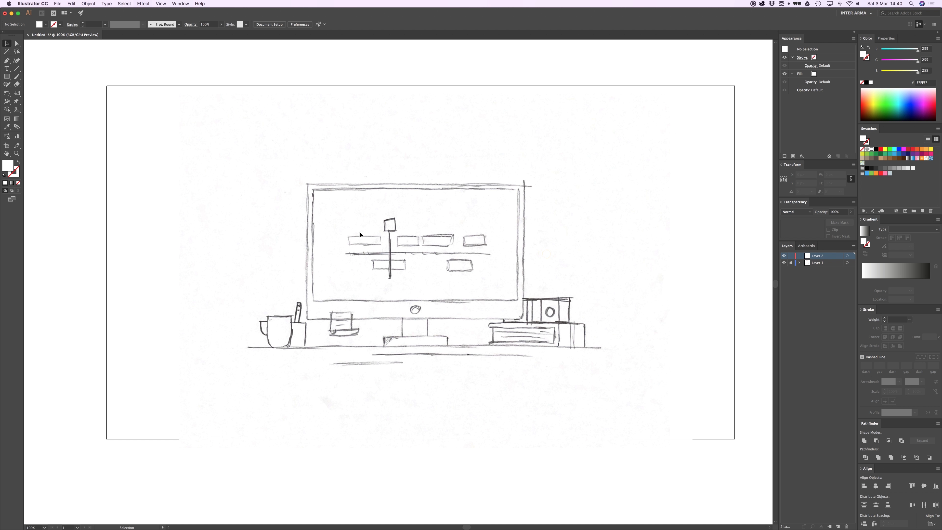
pyautogui.moveTo(342, 213); pyautogui.dragTo(502, 288)
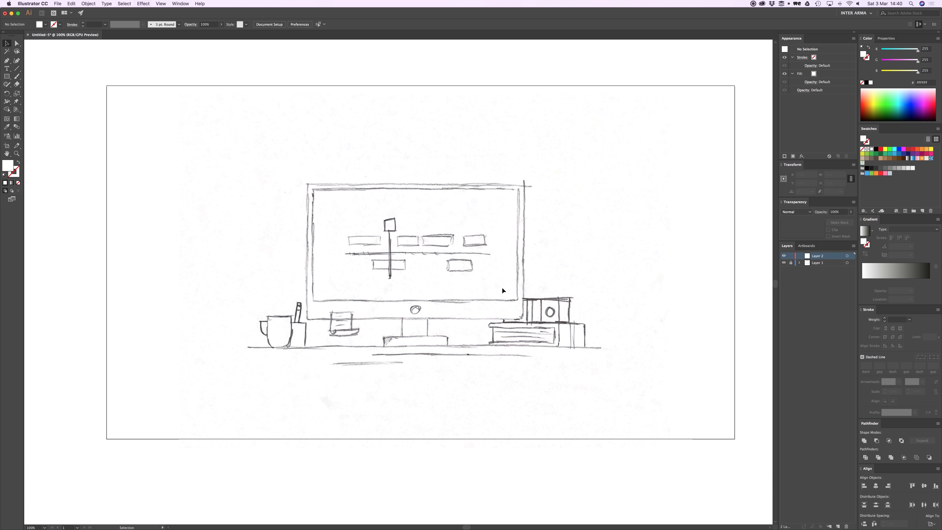
pyautogui.click(556, 278)
pyautogui.moveTo(566, 374); pyautogui.dragTo(659, 396)
# Sample the dark grey palette square above the artboard with the Eyedropper as the fill colour.
pyautogui.press('super+equal')
pyautogui.moveTo(181, 75); pyautogui.dragTo(193, 167)
pyautogui.moveTo(272, 105); pyautogui.dragTo(284, 195)
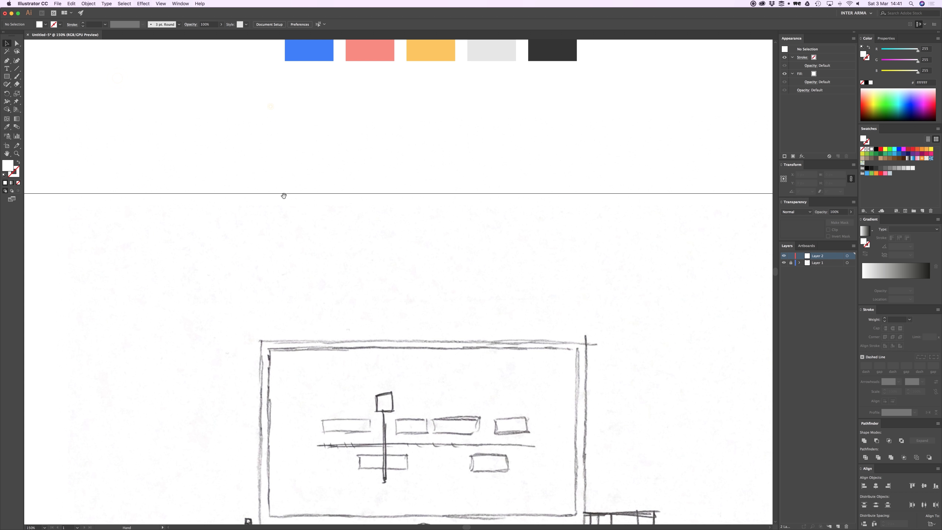
pyautogui.moveTo(289, 230); pyautogui.dragTo(301, 318)
pyautogui.press('i')
pyautogui.moveTo(463, 190); pyautogui.dragTo(390, 194)
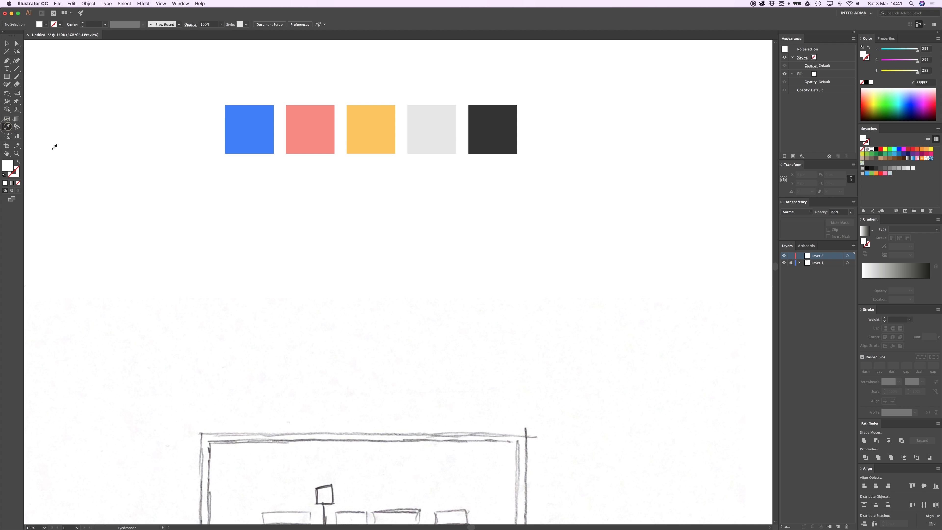
pyautogui.click(473, 129)
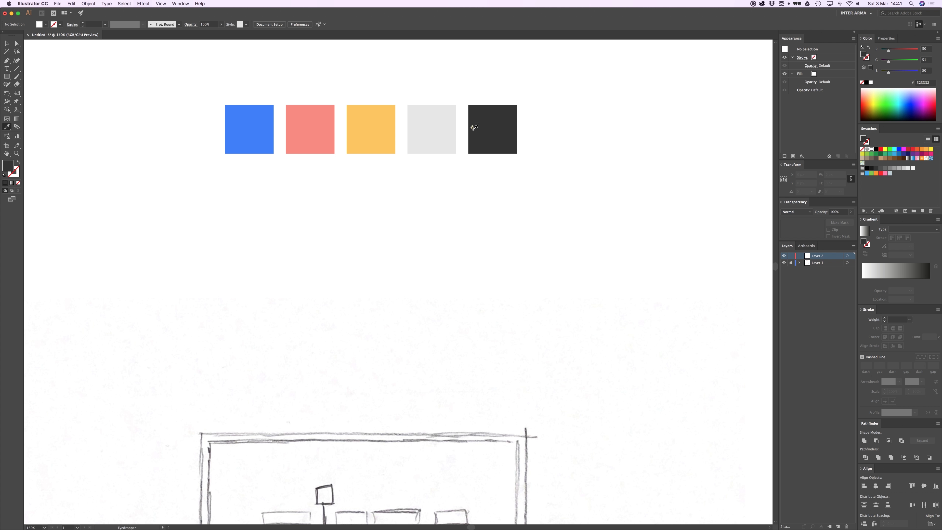
# Trace the sketched desk edge with the Pen tool as a straight horizontal line about 1082 px long.
pyautogui.click(7, 61)
pyautogui.scroll(-6, 267, 384)
pyautogui.moveTo(245, 234); pyautogui.dragTo(247, 233)
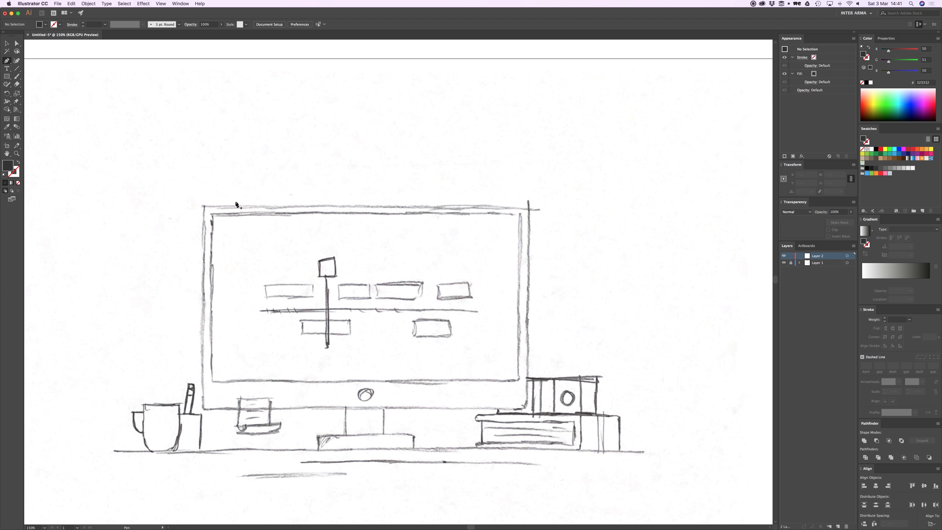
pyautogui.moveTo(236, 201); pyautogui.dragTo(247, 195)
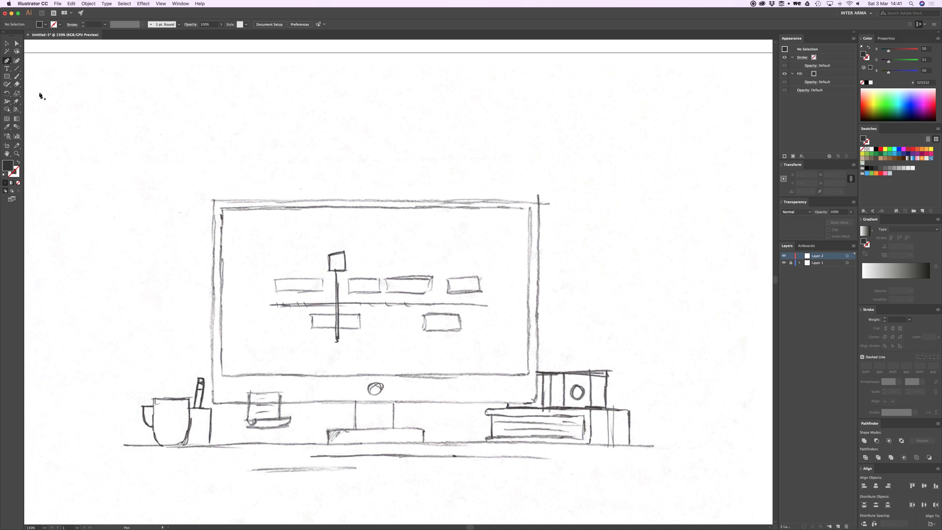
pyautogui.scroll(-4, 313, 219)
pyautogui.hscroll(-1, 313, 218)
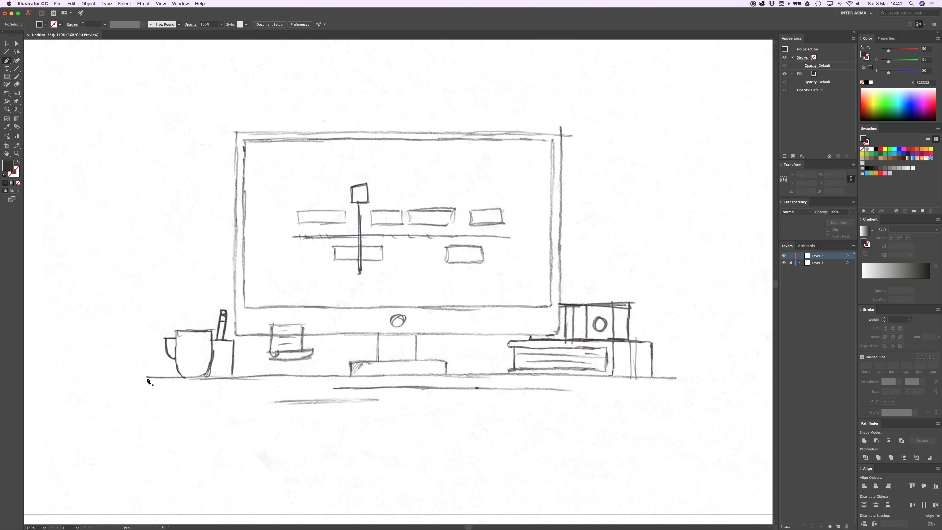
pyautogui.click(145, 377)
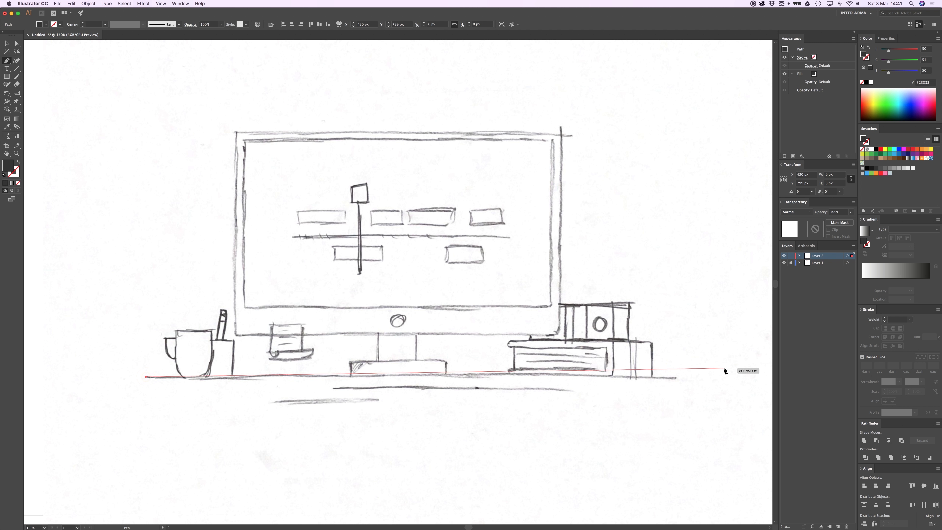
pyautogui.keyDown('shift'); pyautogui.click(677, 379); pyautogui.keyUp('shift')
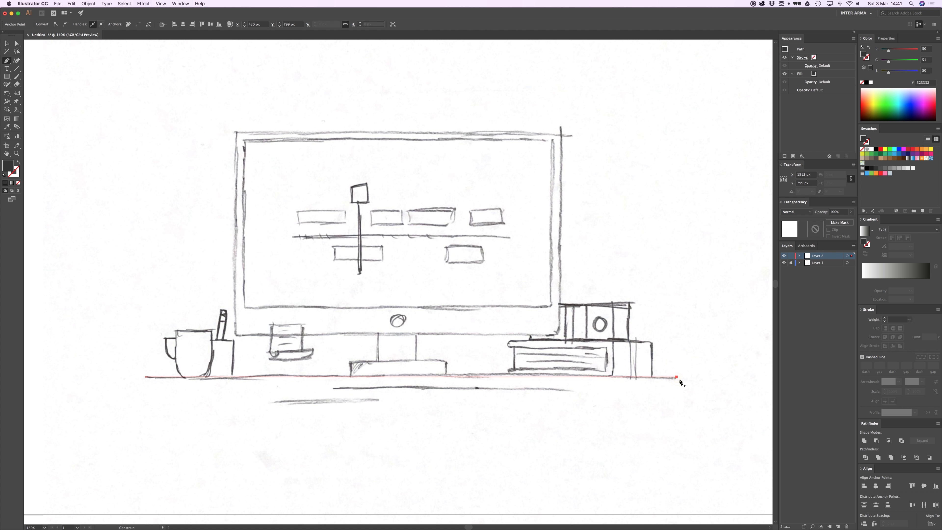
# Set the desk line's stroke weight to 6 pt.
pyautogui.press('v')
pyautogui.click(679, 358)
pyautogui.moveTo(663, 359); pyautogui.dragTo(694, 401)
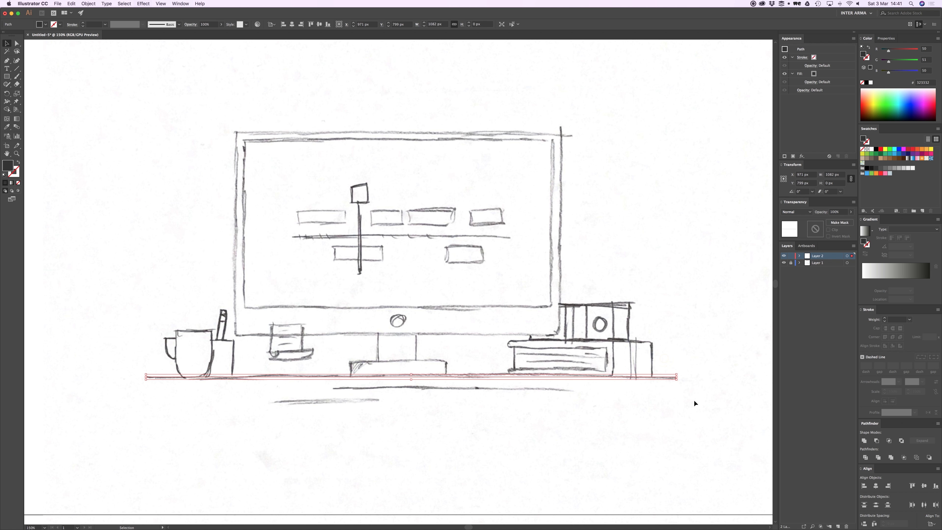
pyautogui.click(885, 319)
pyautogui.click(884, 318)
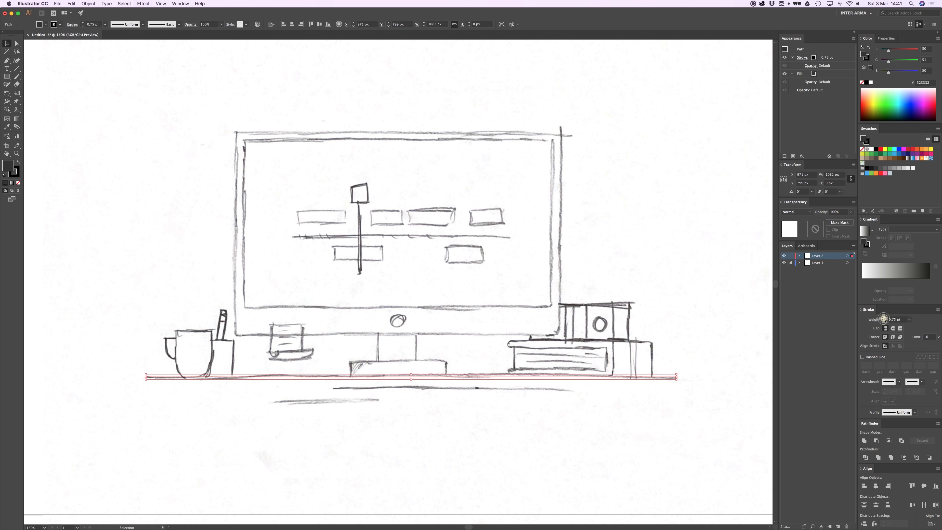
pyautogui.click(885, 319)
pyautogui.click(884, 318)
pyautogui.click(884, 319)
pyautogui.click(884, 318)
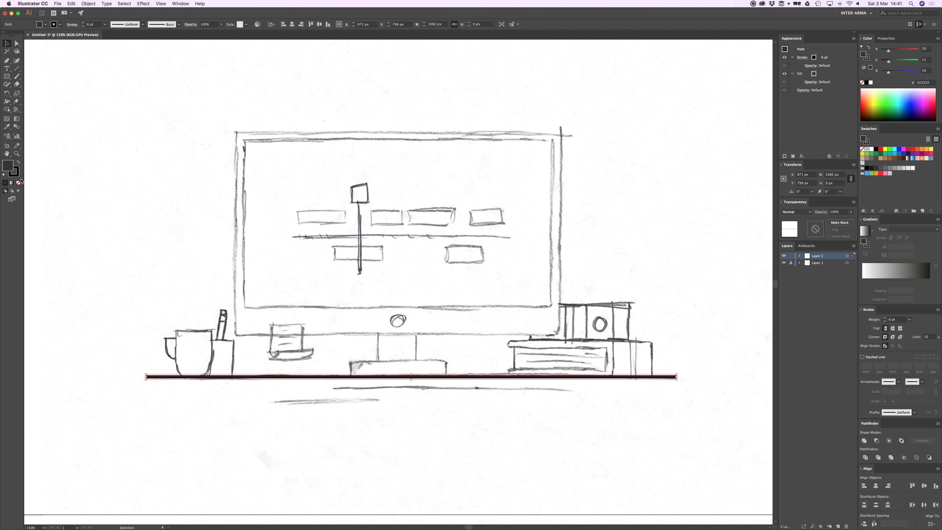
# Swap the desk line's fill and stroke so its stroke is dark grey, and set its fill to none.
pyautogui.click(18, 169)
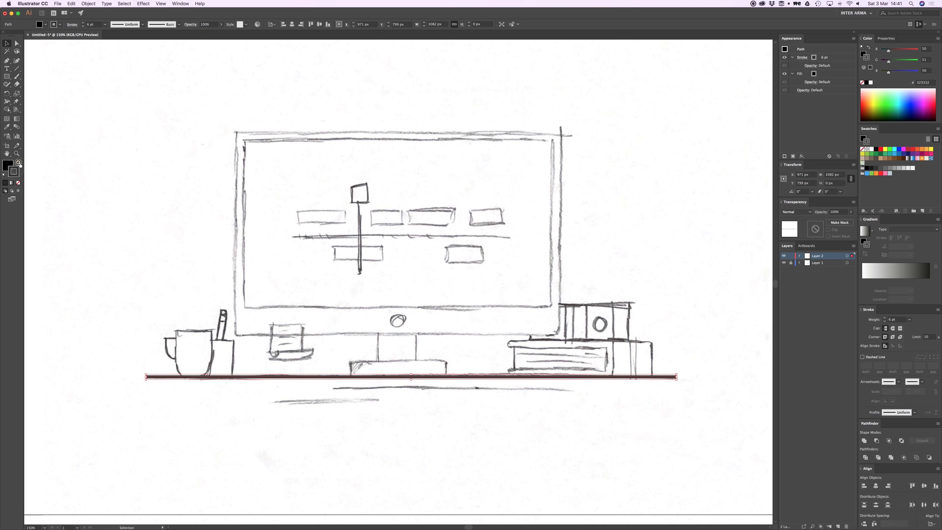
pyautogui.click(19, 162)
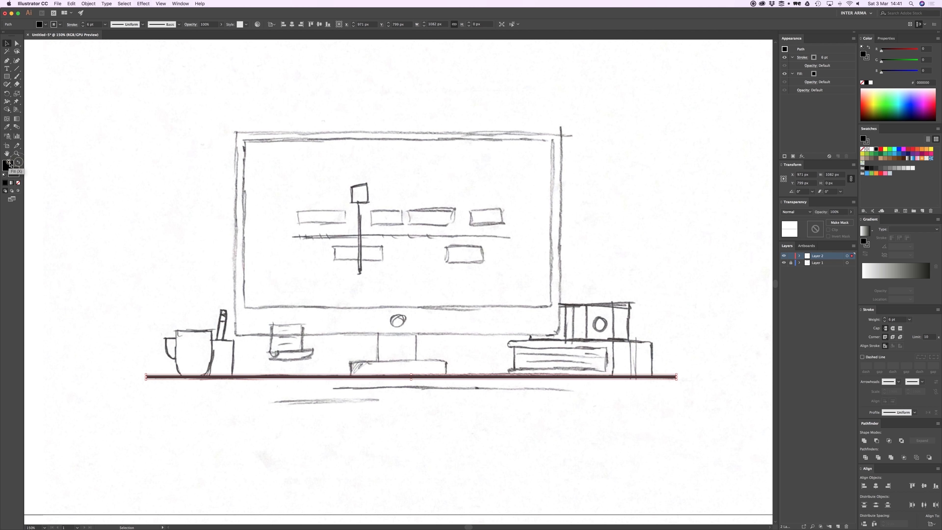
pyautogui.click(19, 185)
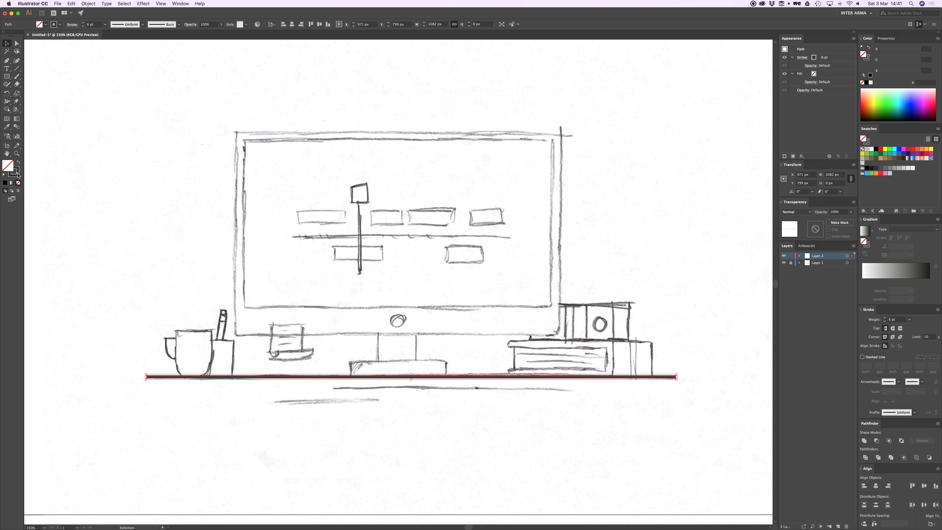
pyautogui.click(202, 330)
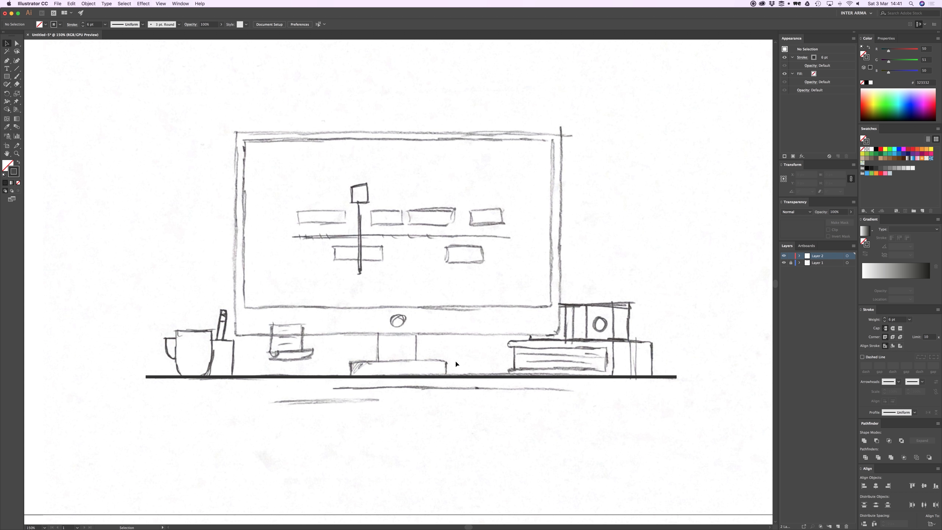
# Give the desk line round caps and round corner joins.
pyautogui.moveTo(454, 359); pyautogui.dragTo(534, 430)
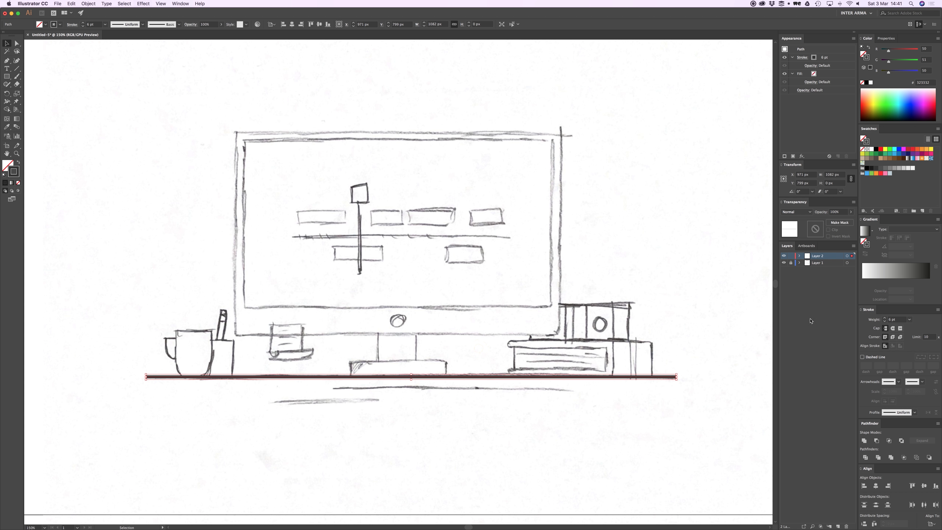
pyautogui.click(892, 329)
pyautogui.click(893, 336)
pyautogui.click(552, 328)
# Trace the longer sketched accent stroke just below the desk line as a straight horizontal line.
pyautogui.scroll(-1, 552, 327)
pyautogui.hscroll(-1, 552, 327)
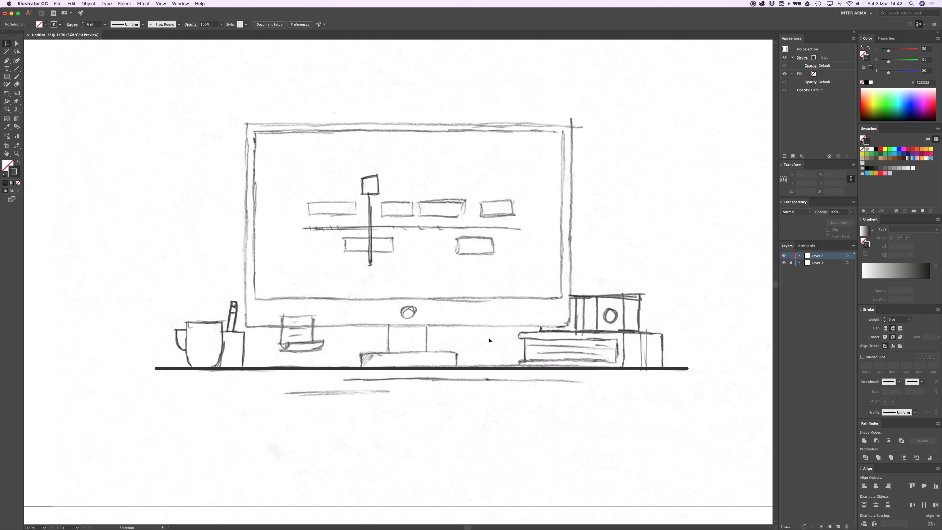
pyautogui.click(507, 369)
pyautogui.press('super+equal')
pyautogui.moveTo(530, 347); pyautogui.dragTo(545, 346)
pyautogui.click(455, 337)
pyautogui.press('p')
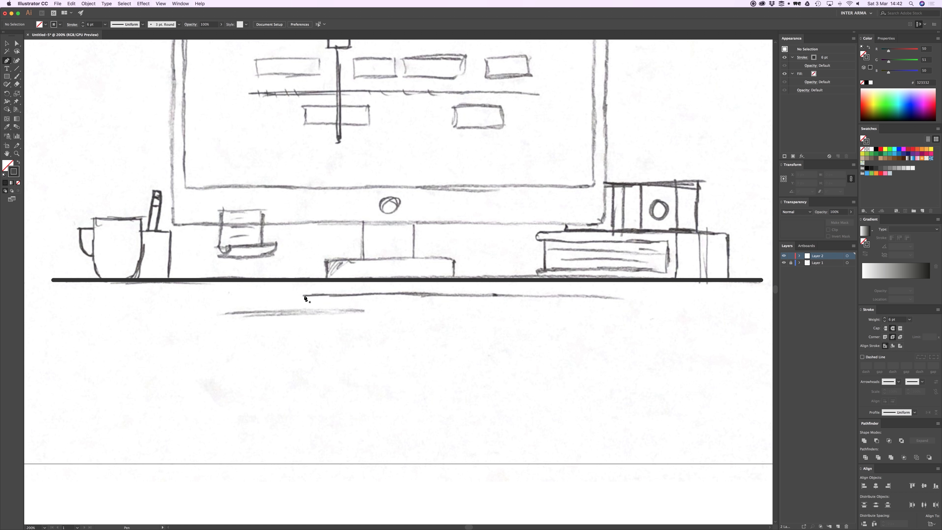
pyautogui.click(303, 294)
pyautogui.click(614, 294)
pyautogui.press('v')
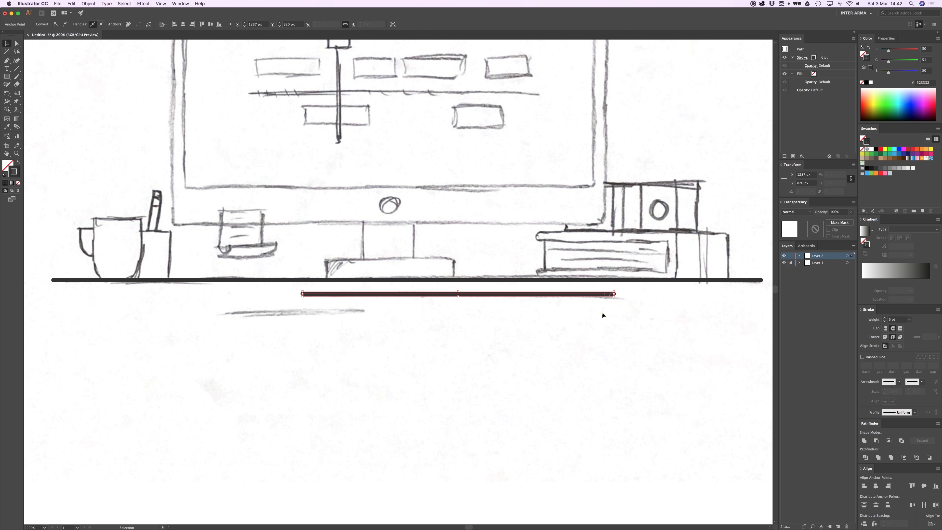
pyautogui.click(601, 311)
# Draw the shorter horizontal accent line over the lowest sketched stroke beneath the desk.
pyautogui.press('p')
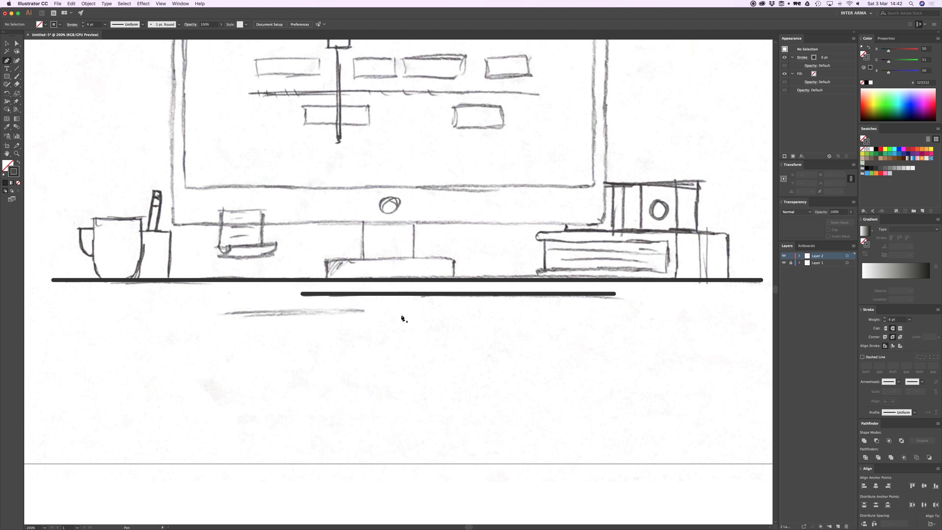
pyautogui.click(358, 310)
pyautogui.click(248, 310)
pyautogui.press('v')
pyautogui.click(404, 342)
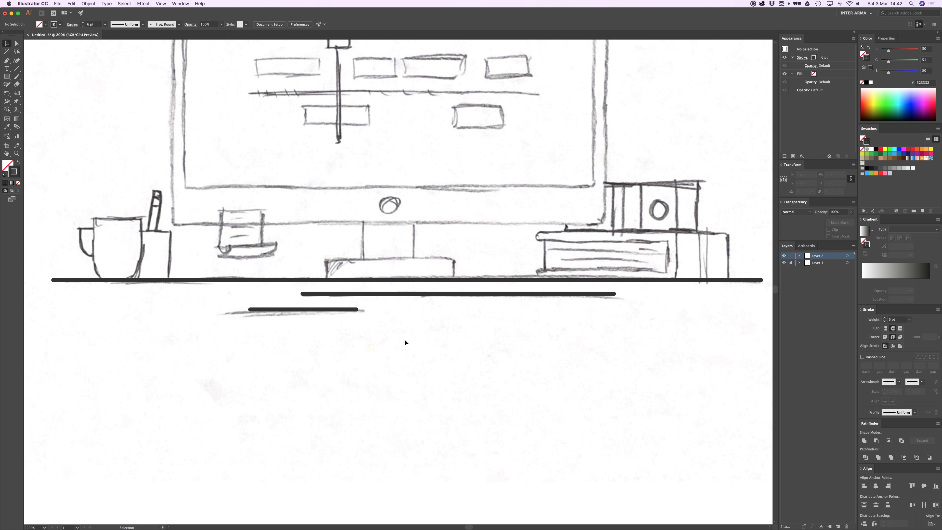
# Shorten the longer accent line at its right end and draw a short separate dash beyond it, leaving a small gap.
pyautogui.press('a')
pyautogui.moveTo(615, 294); pyautogui.dragTo(575, 294)
pyautogui.click(586, 314)
pyautogui.press('p')
pyautogui.click(587, 294)
pyautogui.click(622, 293)
pyautogui.press('v')
pyautogui.click(611, 337)
# Shorten the desk line at its left end and draw a short separate dash beyond it, leaving a small gap.
pyautogui.hscroll(-5, 611, 338)
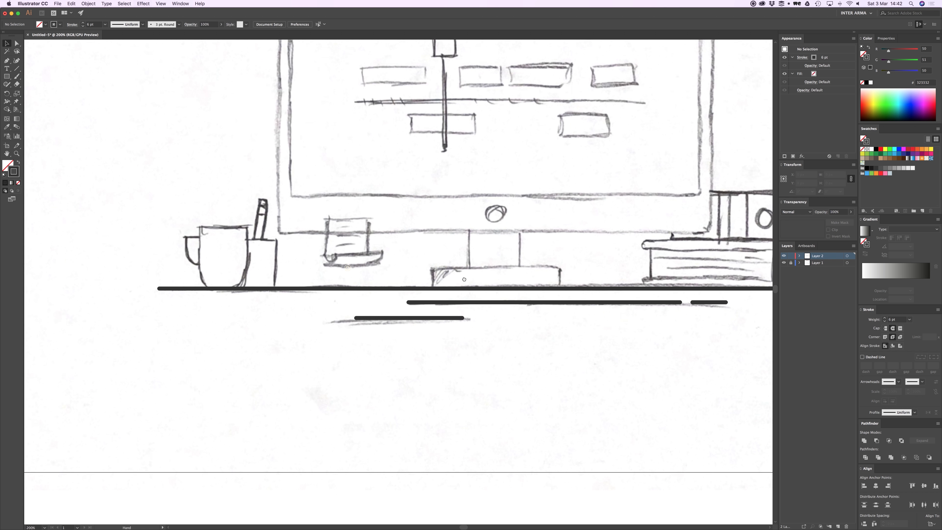
pyautogui.hscroll(-2, 297, 297)
pyautogui.press('a')
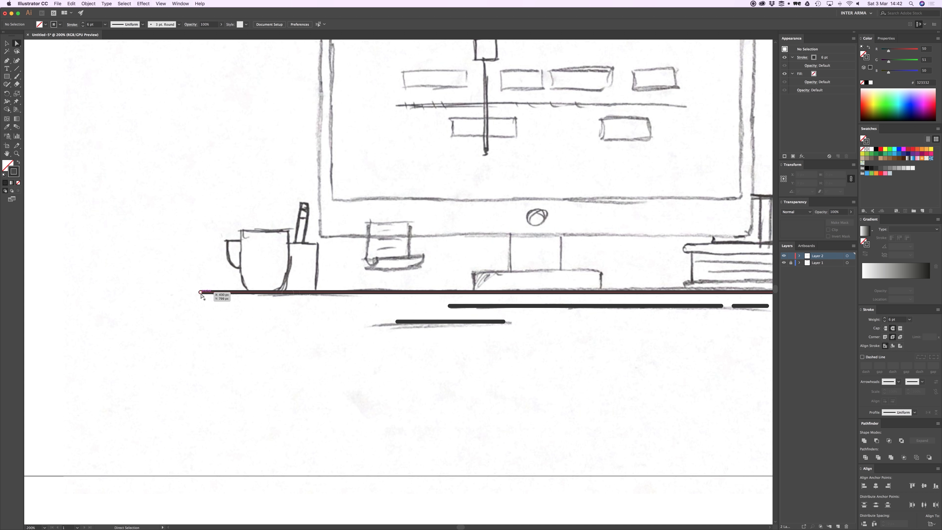
pyautogui.moveTo(200, 292); pyautogui.dragTo(230, 291)
pyautogui.click(239, 314)
pyautogui.press('p')
pyautogui.click(218, 292)
pyautogui.click(195, 292)
pyautogui.press('v')
pyautogui.click(236, 315)
# Inspect the traced lines as a whole, and the sketched mug and pen holder up close.
pyautogui.press('super+minus')
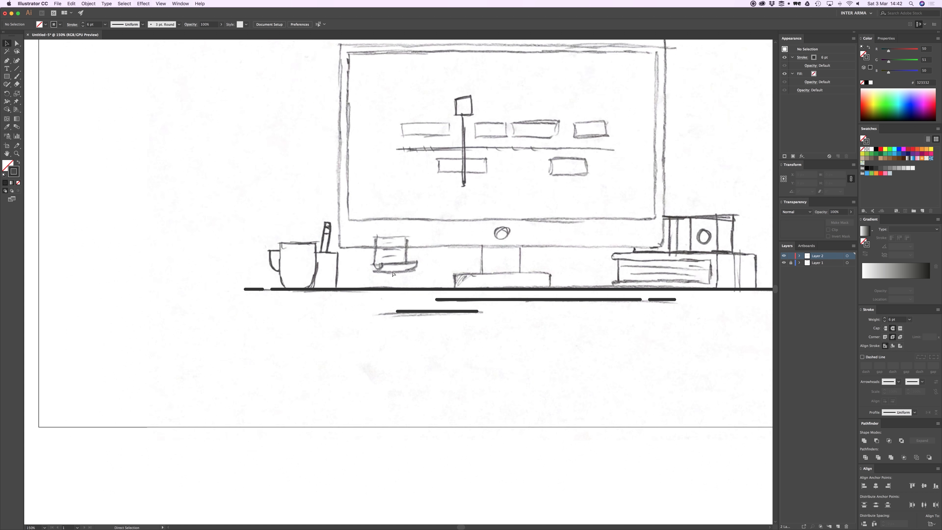
pyautogui.press('super+minus')
pyautogui.moveTo(345, 182); pyautogui.dragTo(333, 226)
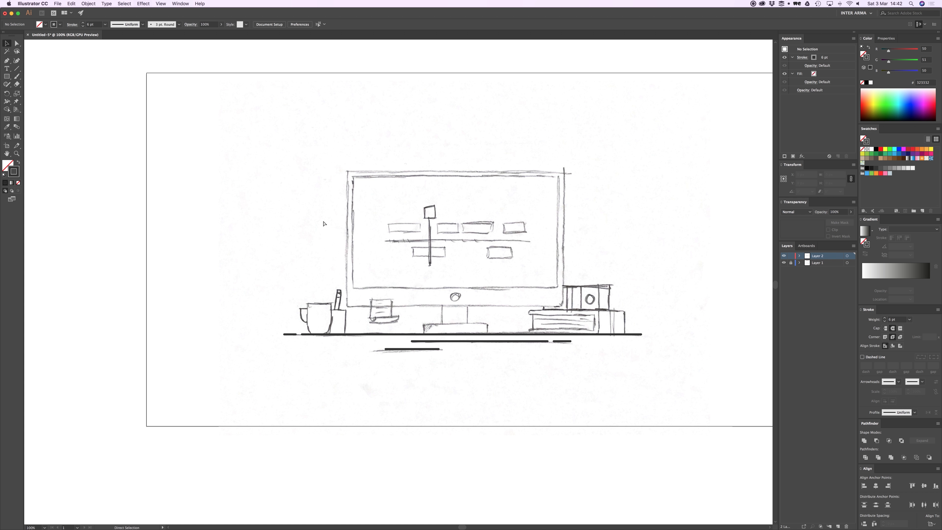
pyautogui.press('super+plus')
pyautogui.hscroll(-10, 242, 253)
pyautogui.scroll(-3, 451, 225)
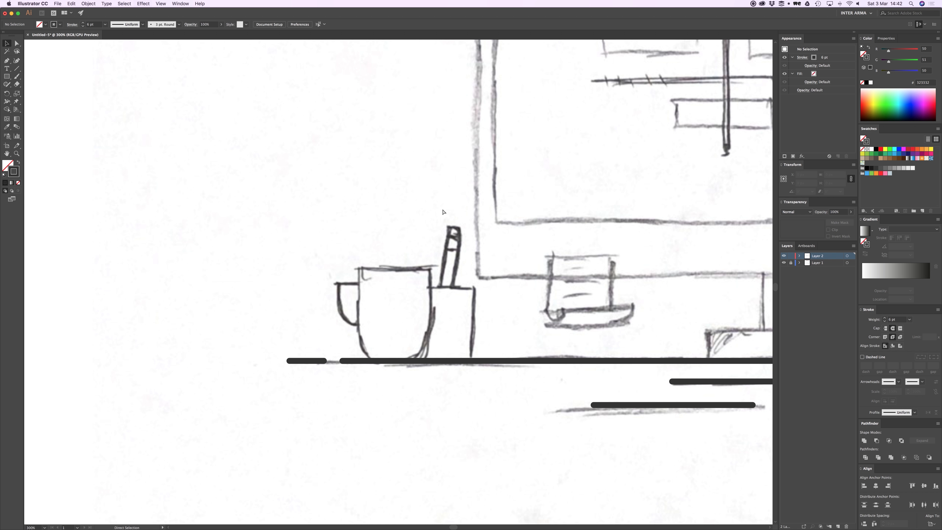
pyautogui.press('super+plus')
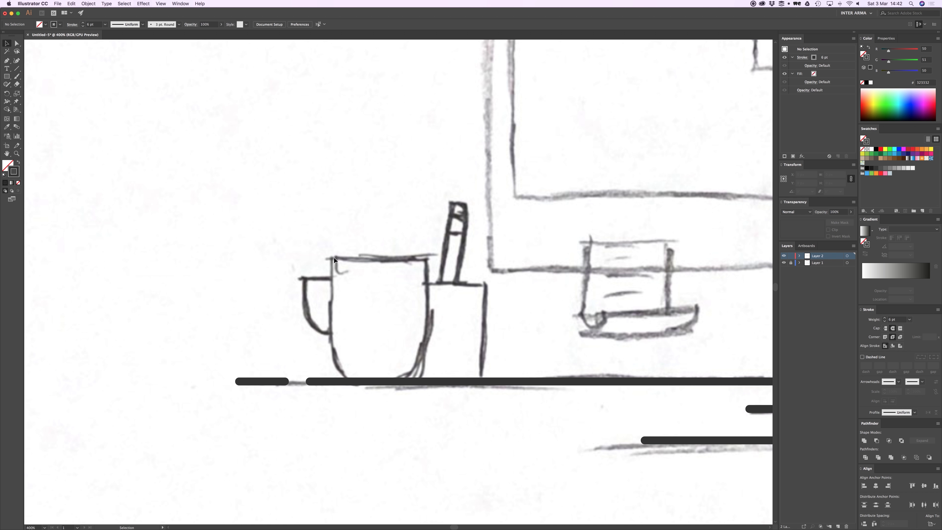
pyautogui.hscroll(2, 335, 226)
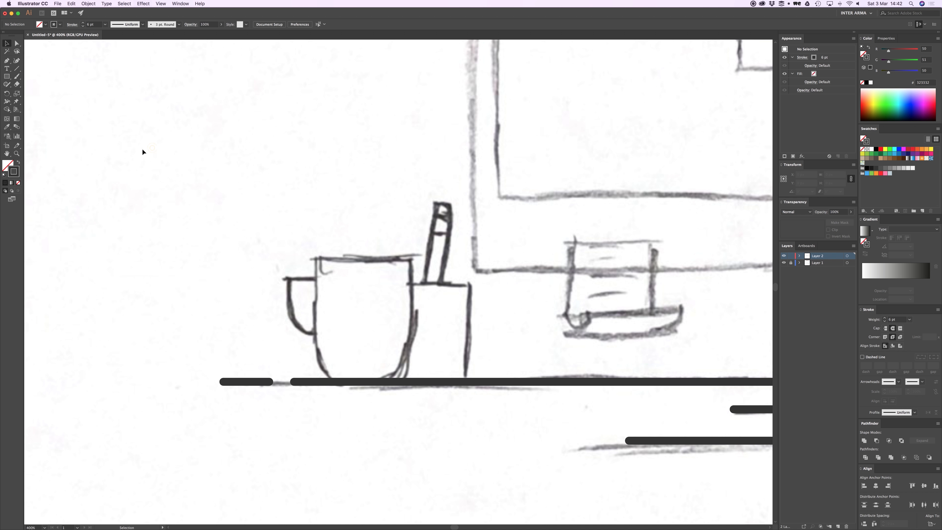
# Draw a rectangle about 73 × 95 px over the sketched mug body, ending on the desk line, and turn off Snap to Pixel.
pyautogui.press('m')
pyautogui.moveTo(316, 259); pyautogui.dragTo(409, 380)
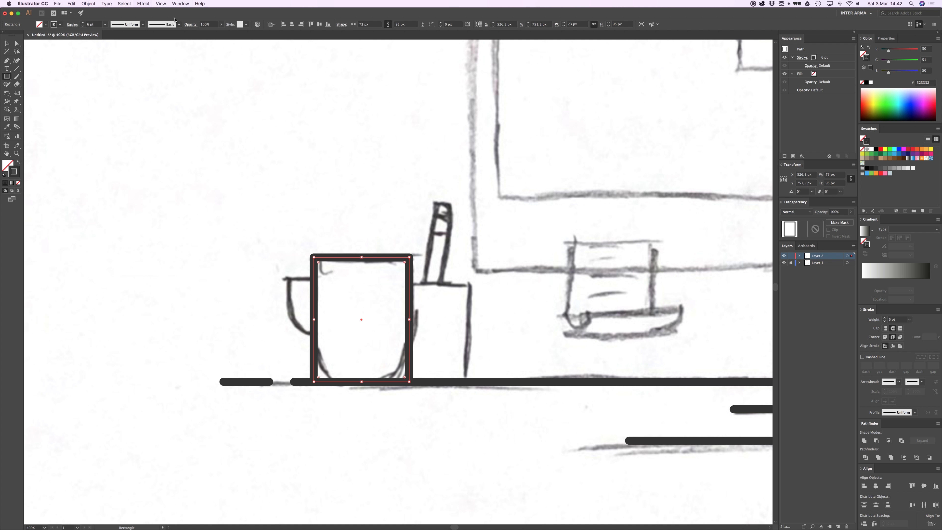
pyautogui.click(161, 4)
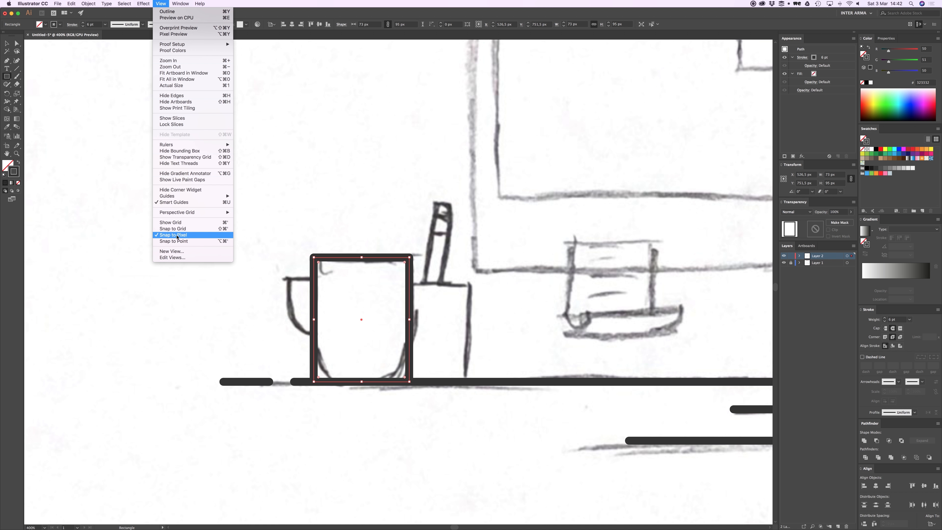
pyautogui.click(163, 238)
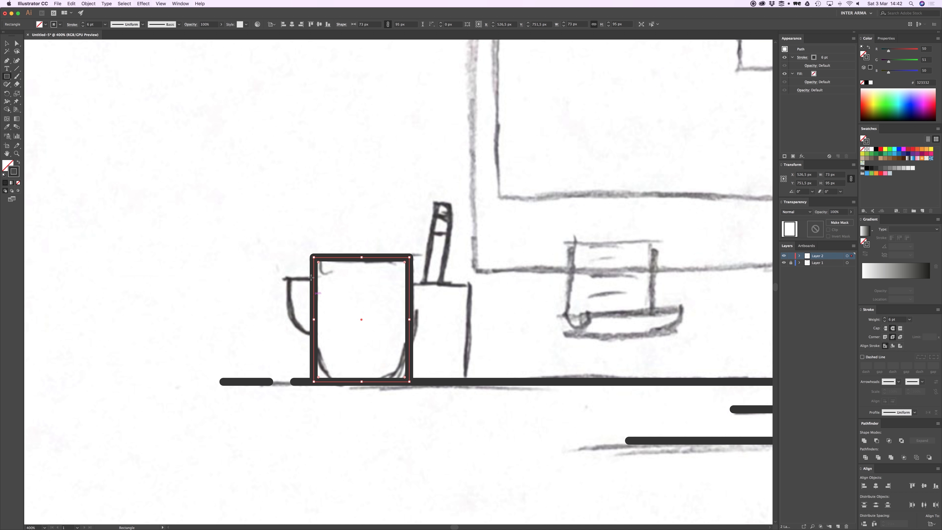
# Round the two bottom corners of the mug rectangle to about 19 px, following the sketched curves.
pyautogui.press('a')
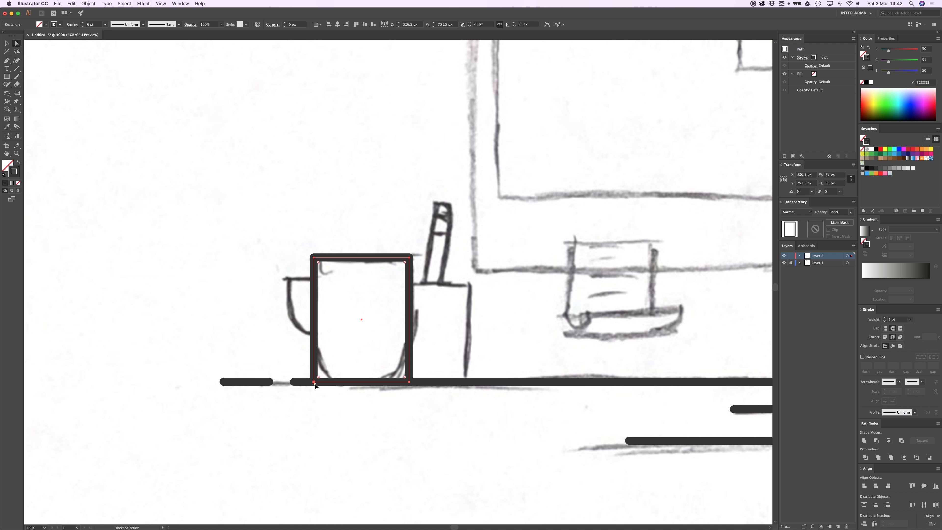
pyautogui.click(315, 381)
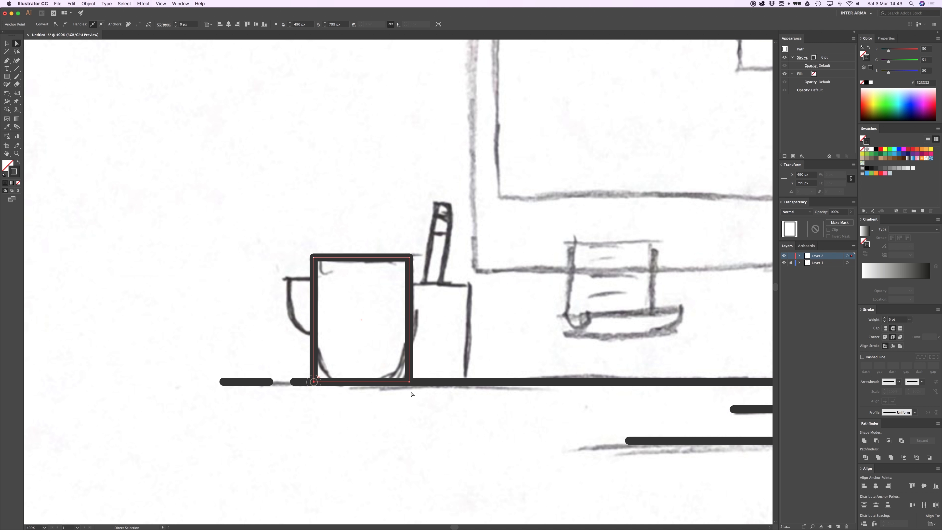
pyautogui.moveTo(422, 383); pyautogui.dragTo(371, 330)
pyautogui.press('super+z')
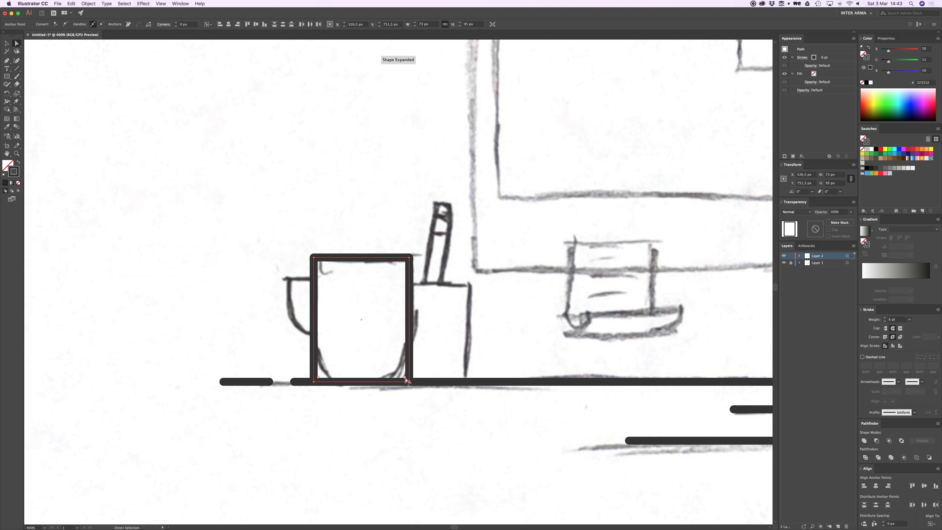
pyautogui.press('super+equal')
pyautogui.press('super+equal')
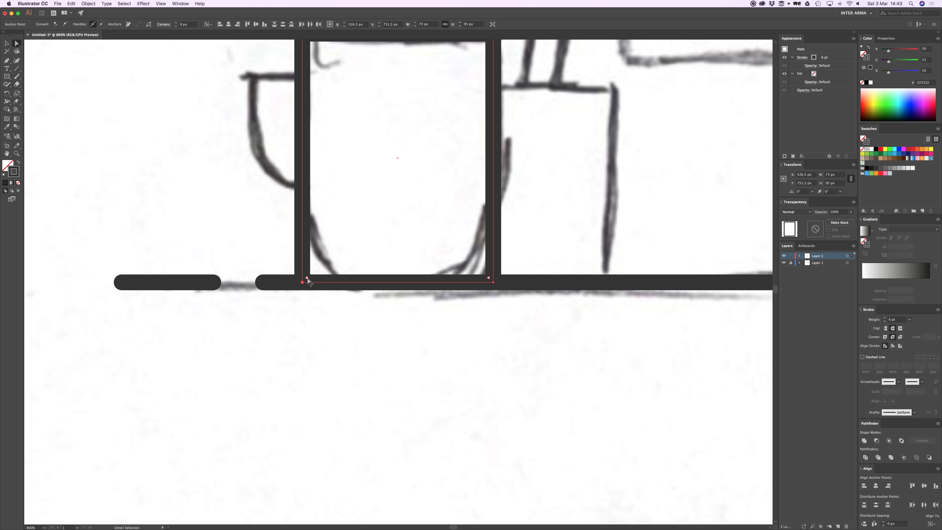
pyautogui.scroll(3, 308, 280)
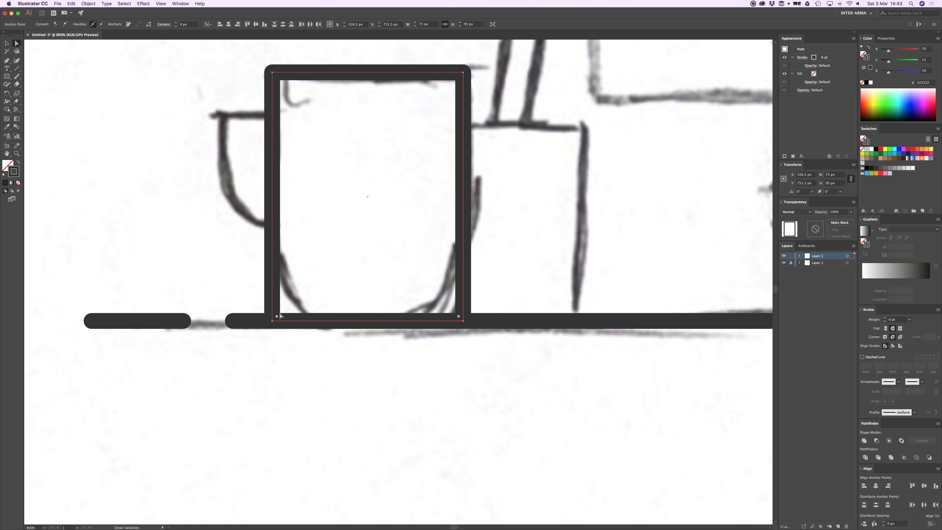
pyautogui.moveTo(278, 317); pyautogui.dragTo(342, 246)
pyautogui.press('super+minus')
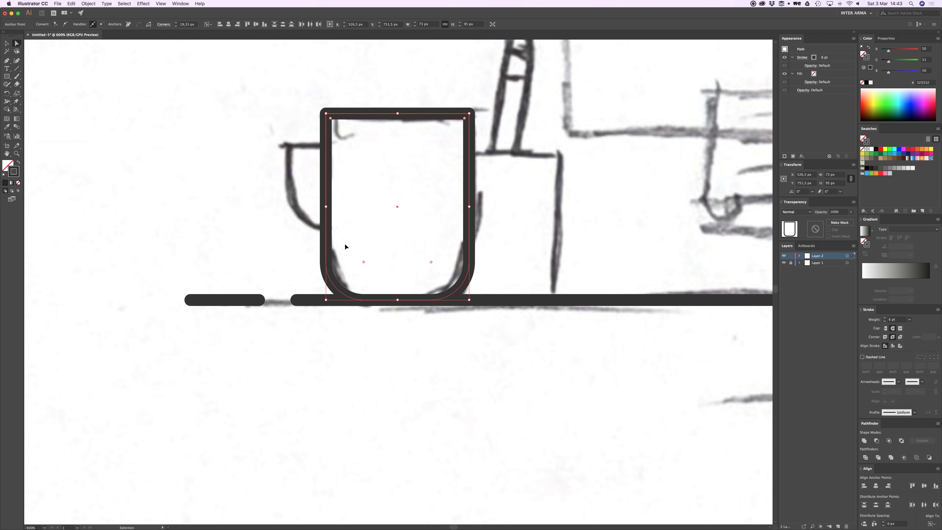
pyautogui.press('super+minus')
pyautogui.click(361, 335)
# Trace the mug handle with the Pen tool as an open path with a square upper corner and a curved lower end meeting the mug's left side.
pyautogui.moveTo(335, 204); pyautogui.dragTo(370, 257)
pyautogui.press('super+equal')
pyautogui.press('p')
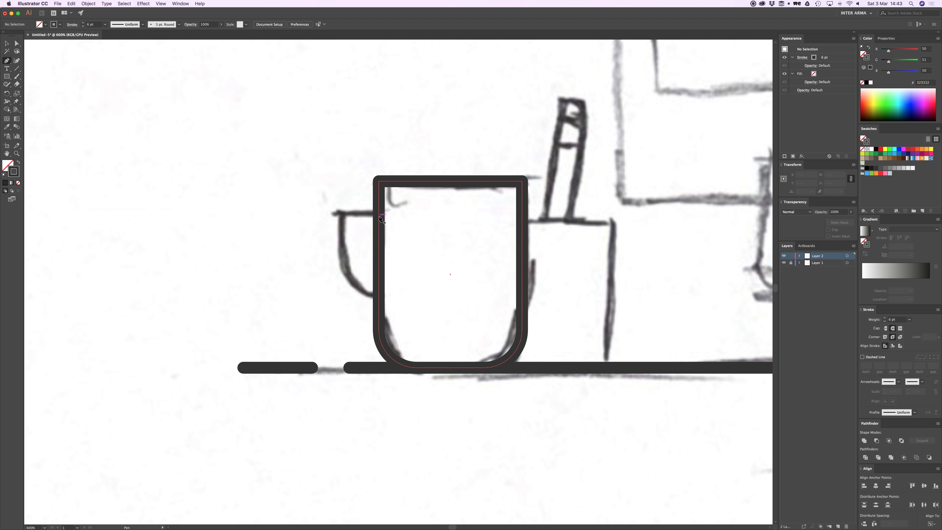
pyautogui.click(379, 214)
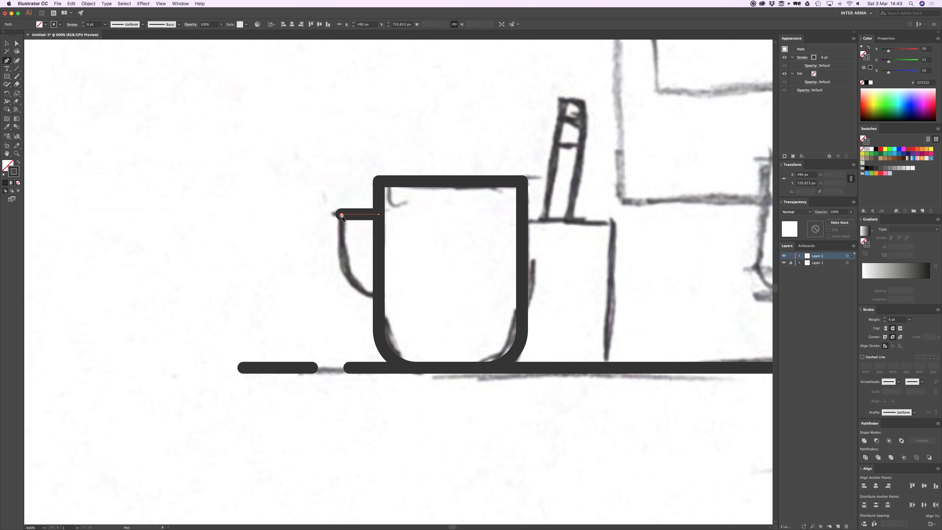
pyautogui.click(341, 214)
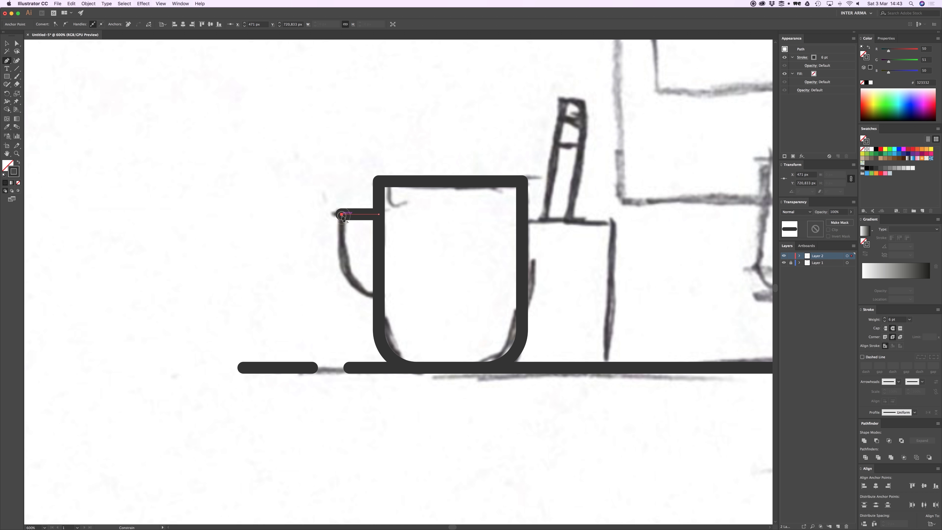
pyautogui.click(341, 257)
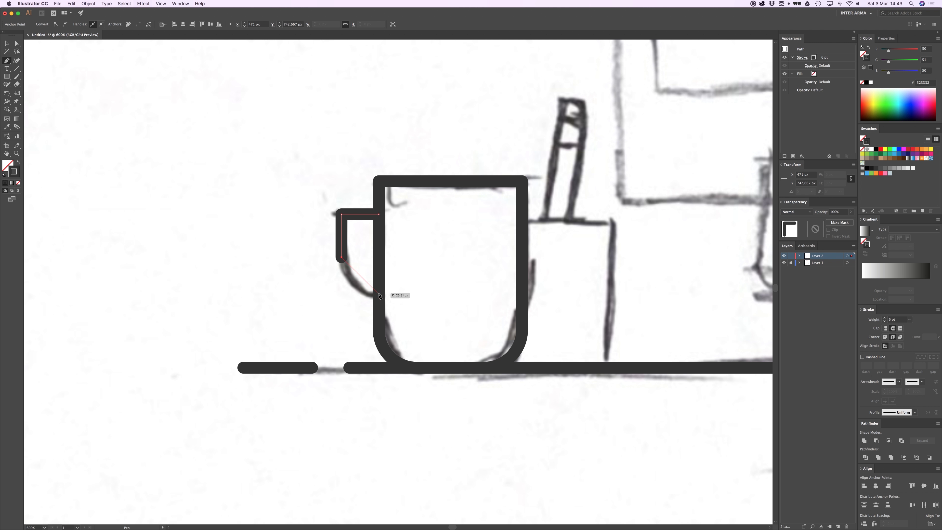
pyautogui.moveTo(379, 293); pyautogui.dragTo(415, 295)
pyautogui.press('v')
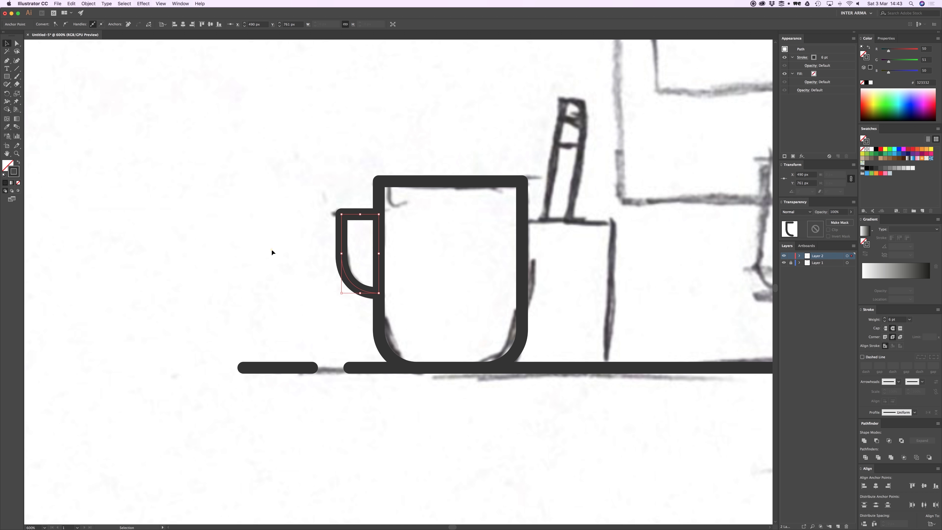
pyautogui.click(271, 249)
pyautogui.press('super+minus')
pyautogui.press('super+minus')
pyautogui.press('super+minus')
pyautogui.press('super+minus')
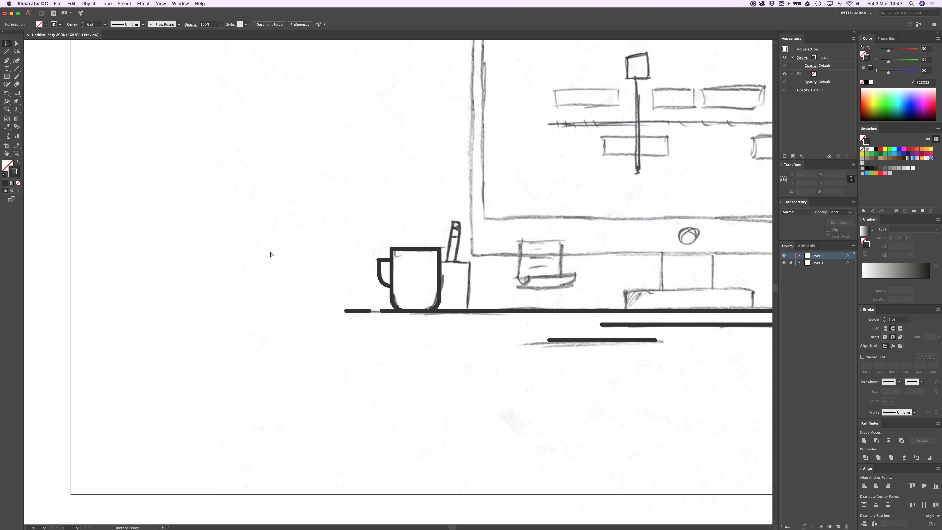
# Draw a short vertical line inside the mug, hanging from the rim near its right side.
pyautogui.press('super+plus')
pyautogui.press('super+plus')
pyautogui.press('super+plus')
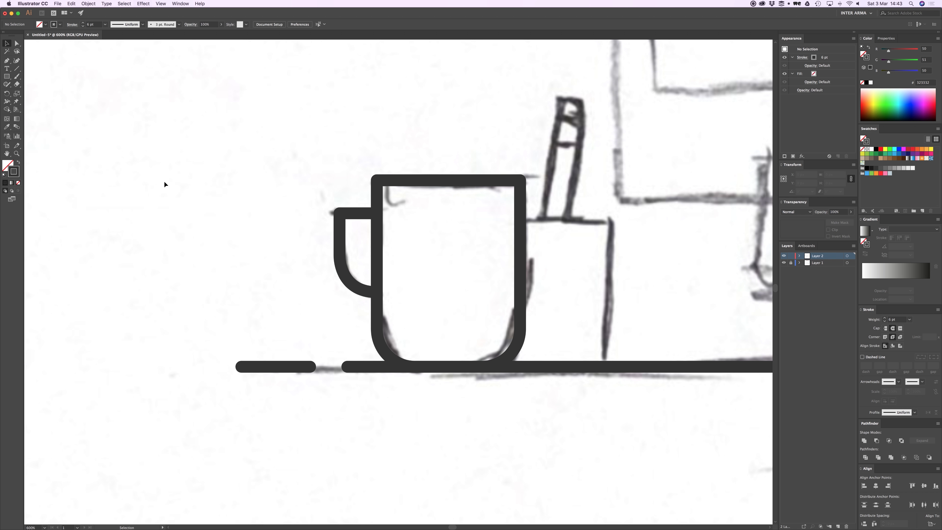
pyautogui.hscroll(5, 127, 106)
pyautogui.scroll(1, 127, 106)
pyautogui.click(6, 61)
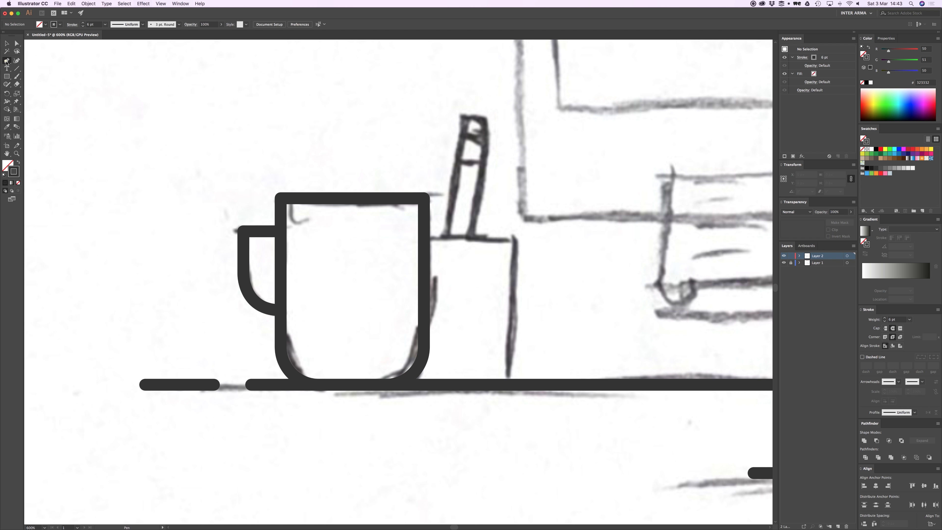
pyautogui.click(403, 198)
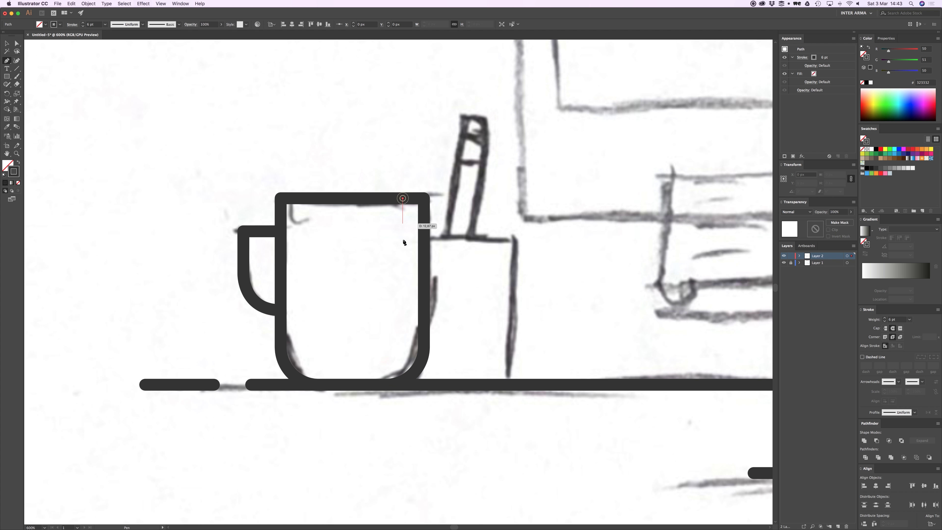
pyautogui.moveTo(403, 256); pyautogui.dragTo(398, 158)
pyautogui.press('a')
pyautogui.click(397, 158)
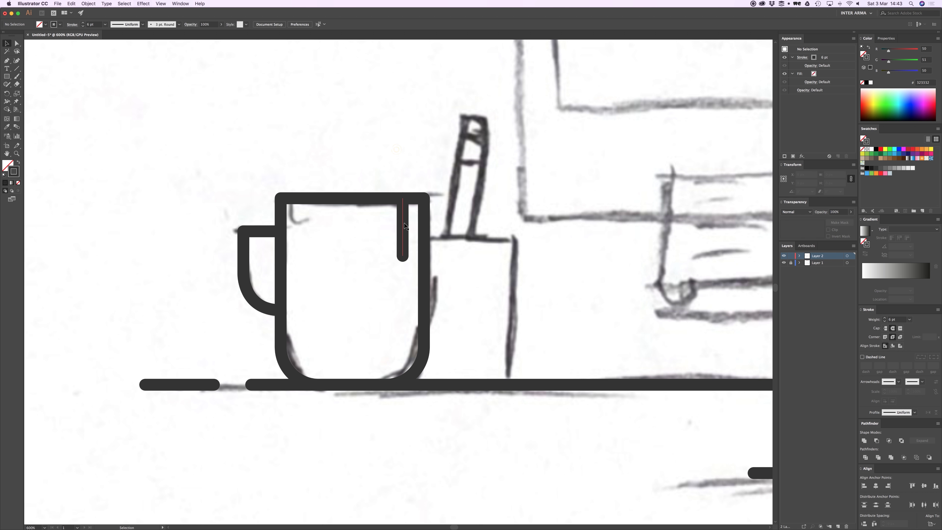
# Duplicate the short vertical line to its left, shorten the copy to about 18 px and nudge it closer to the original.
pyautogui.moveTo(403, 222); pyautogui.dragTo(377, 222)
pyautogui.moveTo(377, 256); pyautogui.dragTo(376, 233)
pyautogui.press('v')
pyautogui.click(380, 134)
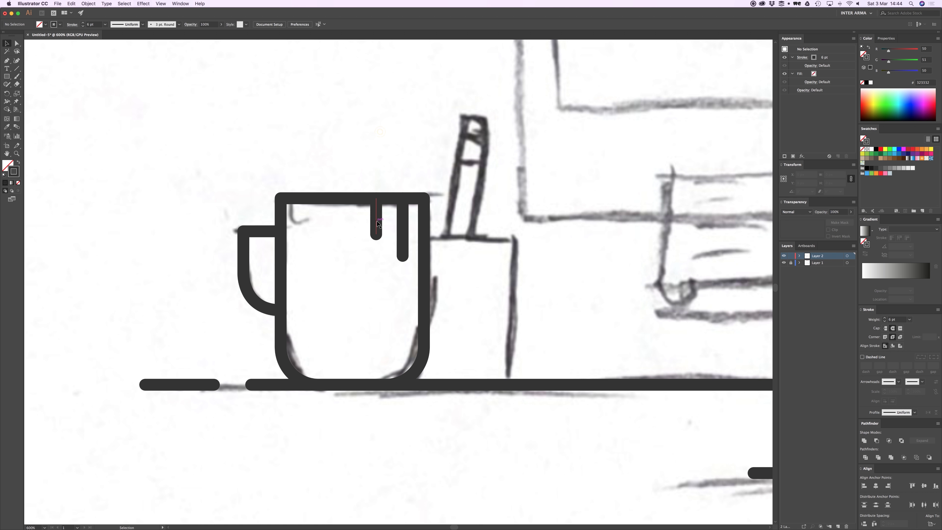
pyautogui.click(377, 221)
pyautogui.press('Right')
pyautogui.press('Right')
pyautogui.press('Right')
pyautogui.press('Right')
pyautogui.press('Right')
pyautogui.click(383, 148)
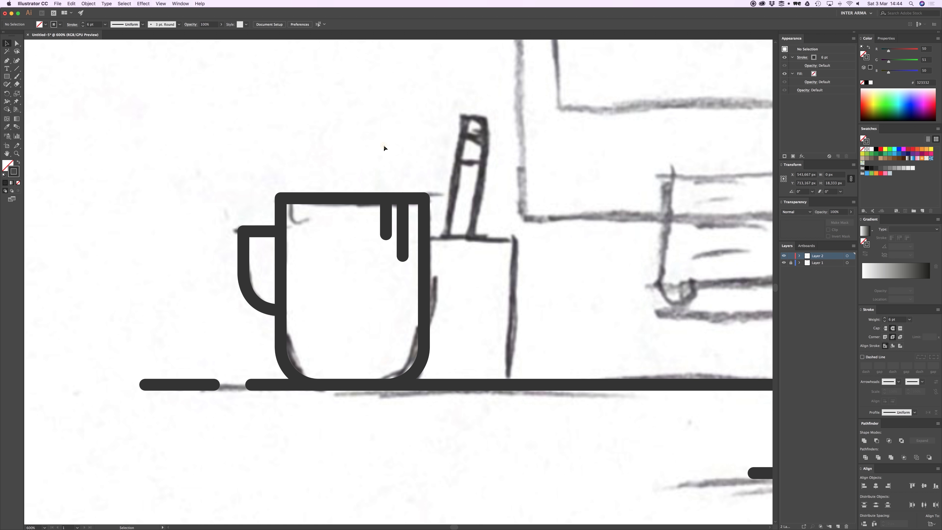
# Inspect the traced mug and its rim lines at a smaller scale beside the sketched pen holder.
pyautogui.press('super+minus')
pyautogui.press('super+minus')
pyautogui.press('super+minus')
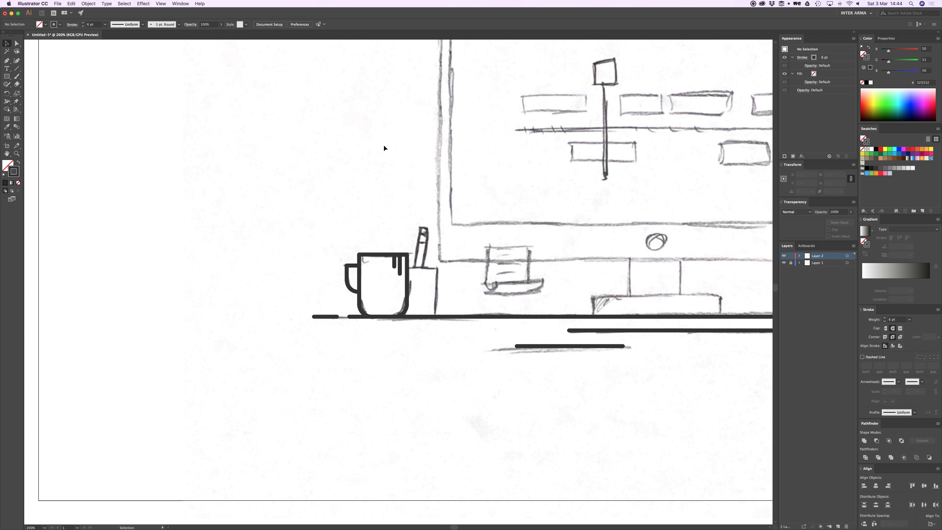
pyautogui.click(394, 264)
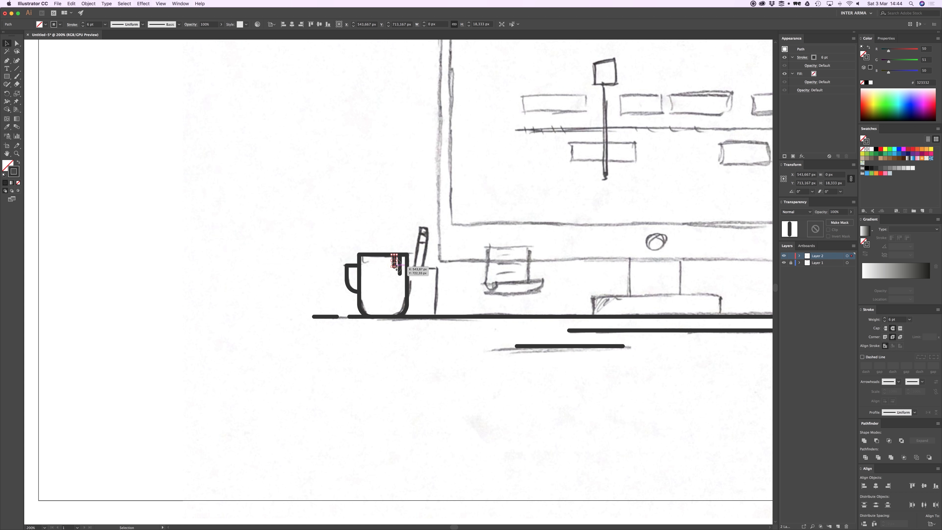
pyautogui.hscroll(3, 371, 252)
pyautogui.click(358, 236)
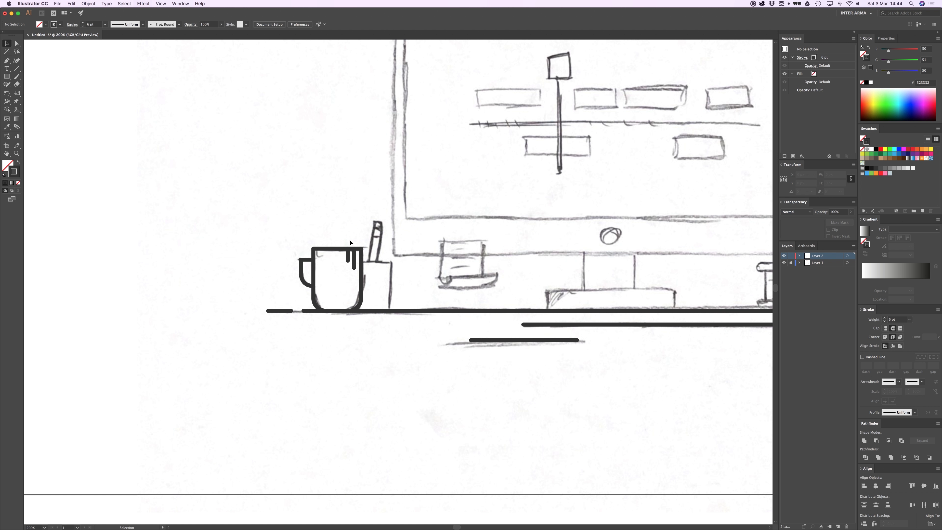
pyautogui.moveTo(376, 282); pyautogui.dragTo(342, 210)
pyautogui.hscroll(-1, 344, 218)
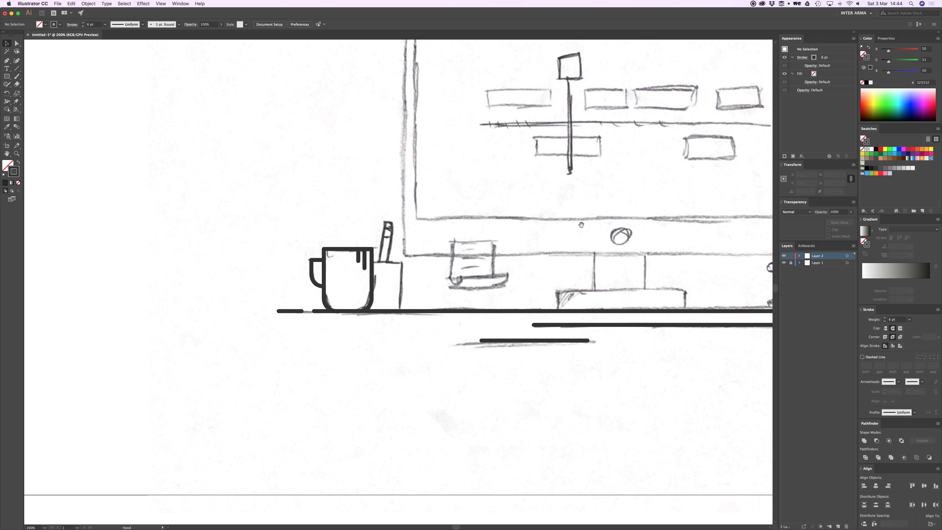
# Draw a rectangle about 196.5 × 33.5 px over the sketched monitor base, resting on the desk line.
pyautogui.moveTo(581, 224); pyautogui.dragTo(365, 253)
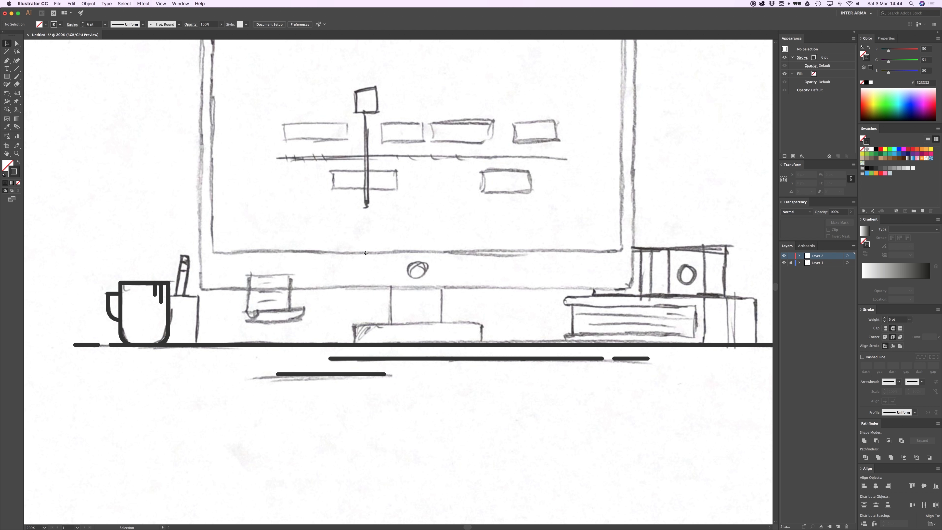
pyautogui.press('m')
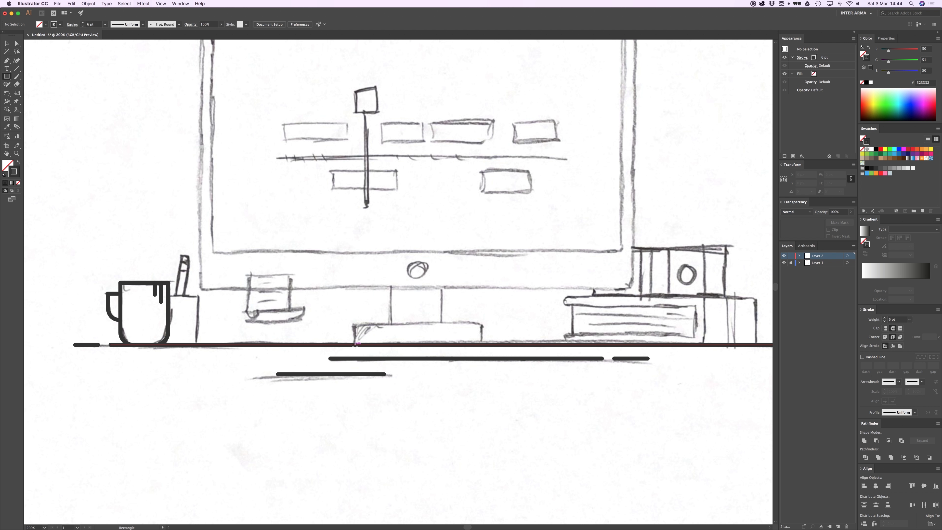
pyautogui.moveTo(355, 345)
pyautogui.mouseDown()
pyautogui.moveTo(456, 312)
pyautogui.moveTo(483, 325)
pyautogui.mouseUp()
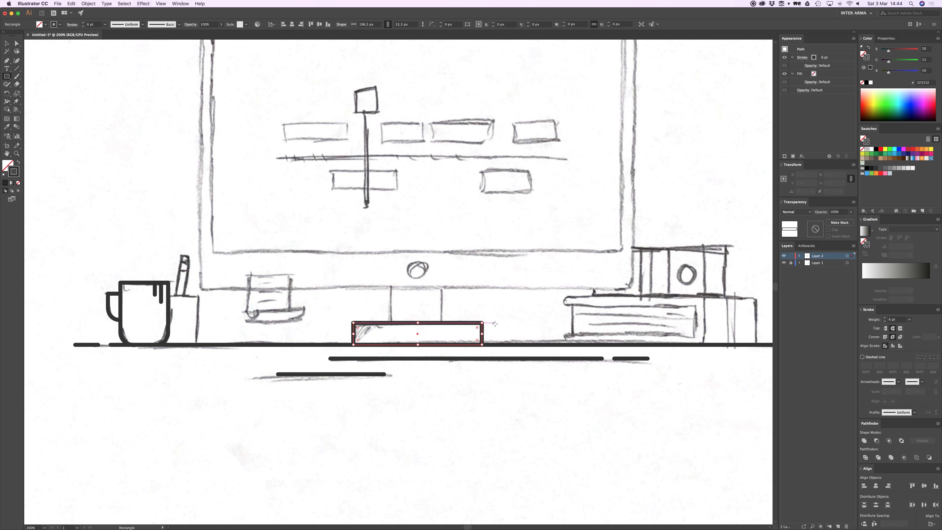
pyautogui.press('a')
pyautogui.click(488, 311)
pyautogui.press('v')
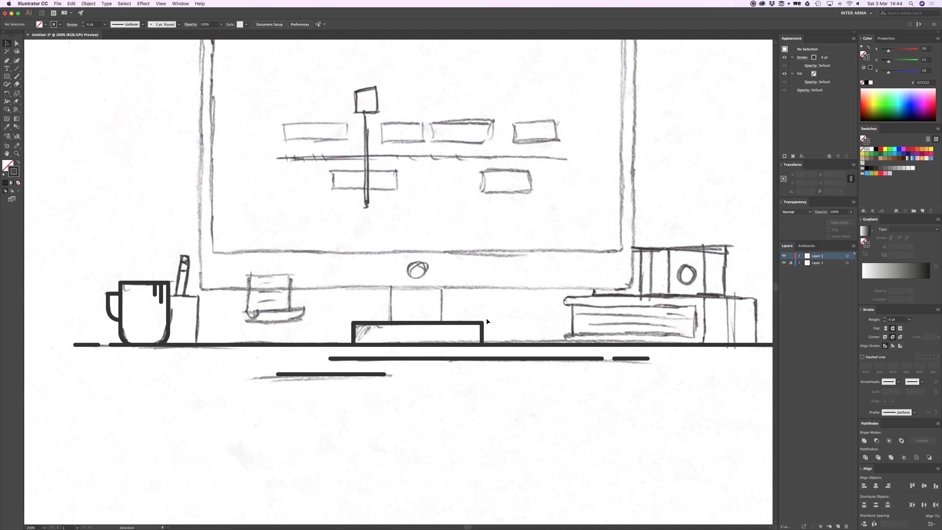
# Try rounding the top corners of the monitor base rectangle and undo the change.
pyautogui.press('a')
pyautogui.click(354, 324)
pyautogui.moveTo(357, 327); pyautogui.dragTo(366, 334)
pyautogui.press('super+z')
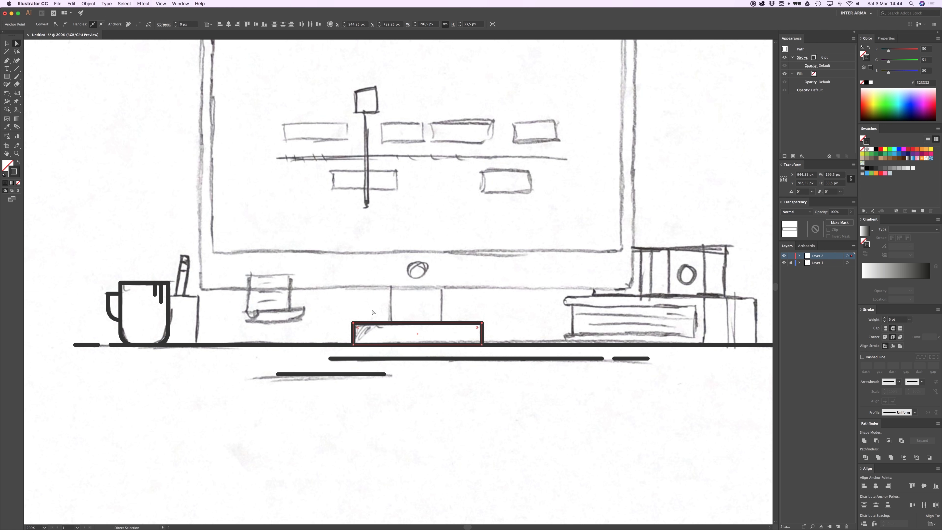
pyautogui.click(372, 313)
# Place a duplicate of the monitor base rectangle directly on top of it for the stand's neck.
pyautogui.press('v')
pyautogui.moveTo(420, 322); pyautogui.dragTo(430, 299)
pyautogui.press('cmd+z')
pyautogui.press('cmd+=')
pyautogui.press('cmd+=')
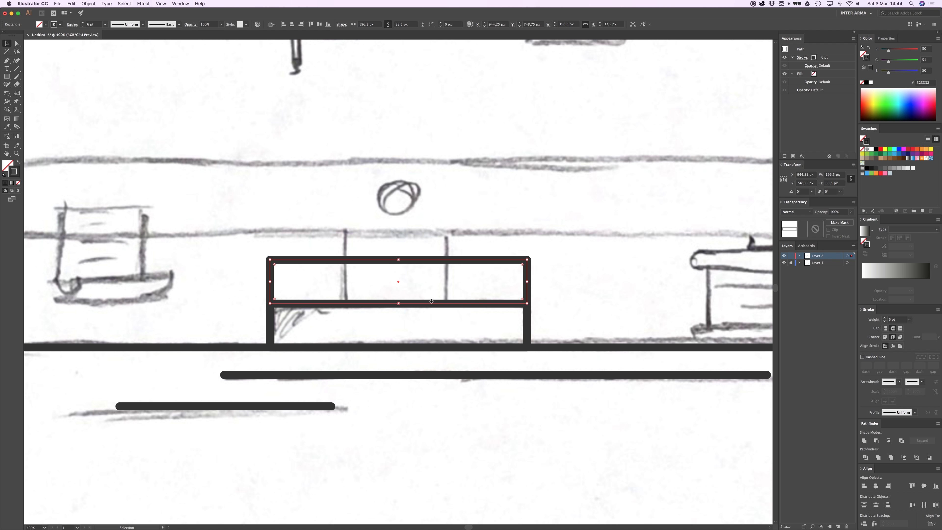
# Move the upper rectangle's right edge 60 px inward to the sketched right side of the monitor neck.
pyautogui.press('a')
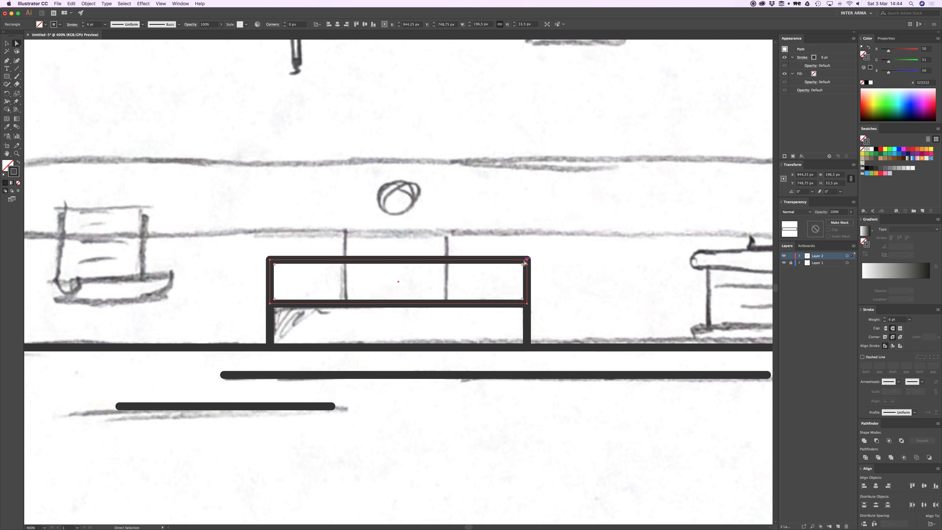
pyautogui.click(527, 259)
pyautogui.keyDown('shift'); pyautogui.click(528, 303); pyautogui.keyUp('shift')
pyautogui.hotkey('shift', 'Left')
pyautogui.hotkey('shift', 'Left')
pyautogui.hotkey('shift', 'Left')
pyautogui.hotkey('shift', 'Left')
pyautogui.hotkey('shift', 'Left')
pyautogui.hotkey('shift', 'Left')
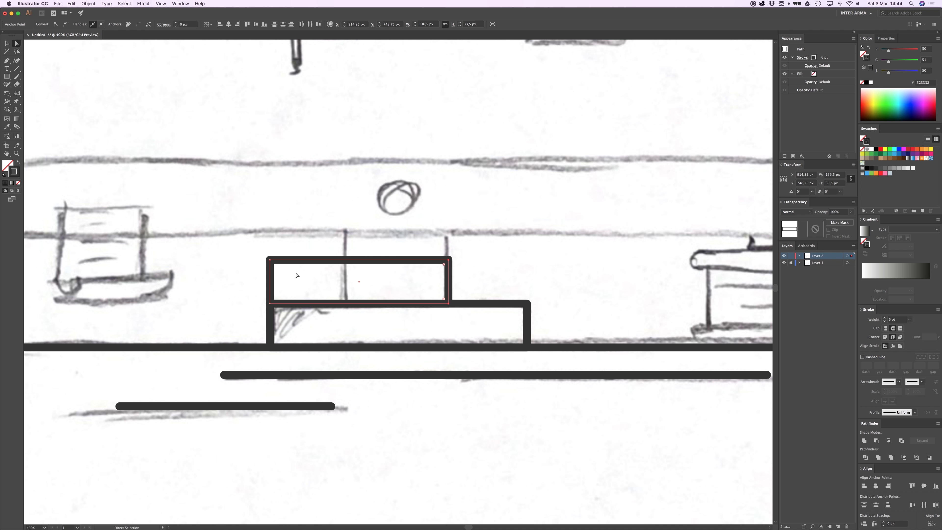
# Move the upper rectangle's left edge 60 px inward, narrowing the monitor neck to 76.5 px wide.
pyautogui.click(271, 261)
pyautogui.keyDown('shift'); pyautogui.click(270, 303); pyautogui.keyUp('shift')
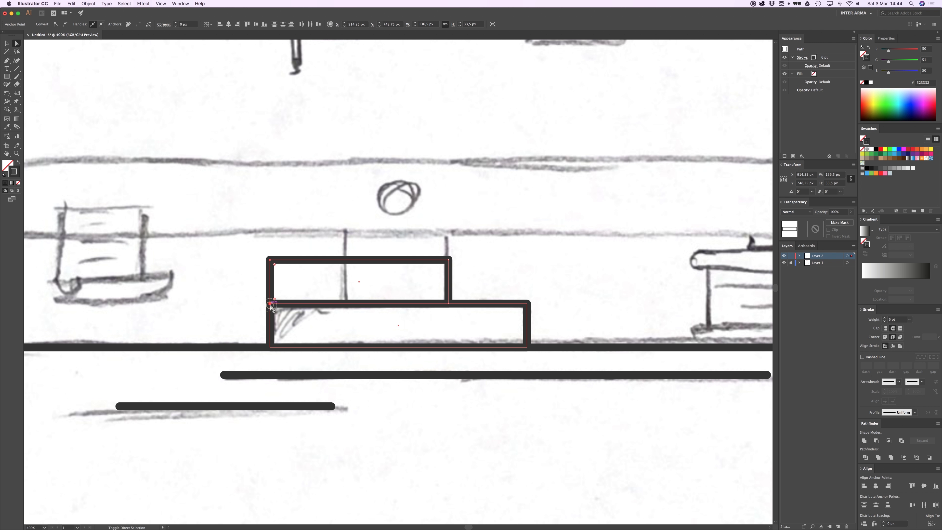
pyautogui.hotkey('shift', 'Right')
pyautogui.hotkey('shift', 'Right')
pyautogui.hotkey('shift', 'Right')
pyautogui.hotkey('shift', 'Right')
pyautogui.hotkey('shift', 'Right')
pyautogui.hotkey('shift', 'Right')
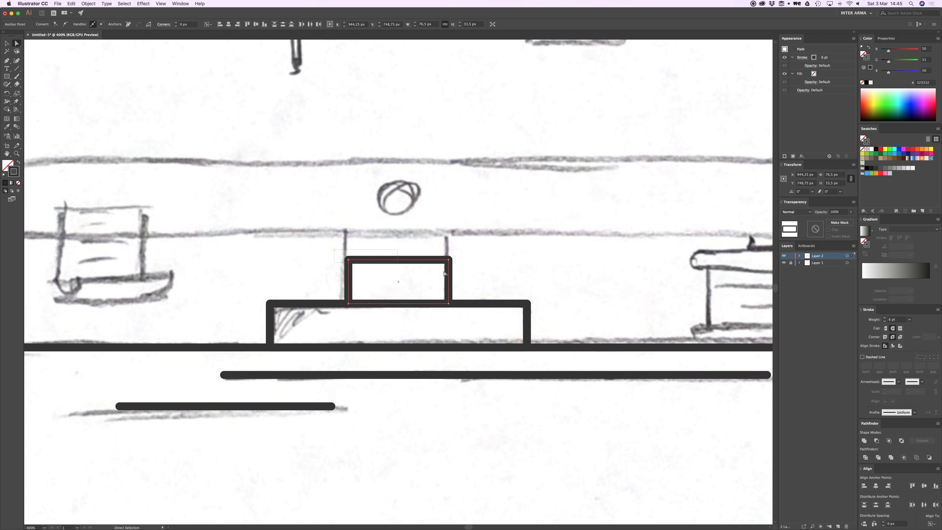
# Raise the top edge of the monitor neck rectangle to the sketched logo, giving it a height of 78.25 px.
pyautogui.click(447, 260)
pyautogui.moveTo(448, 261); pyautogui.dragTo(448, 202)
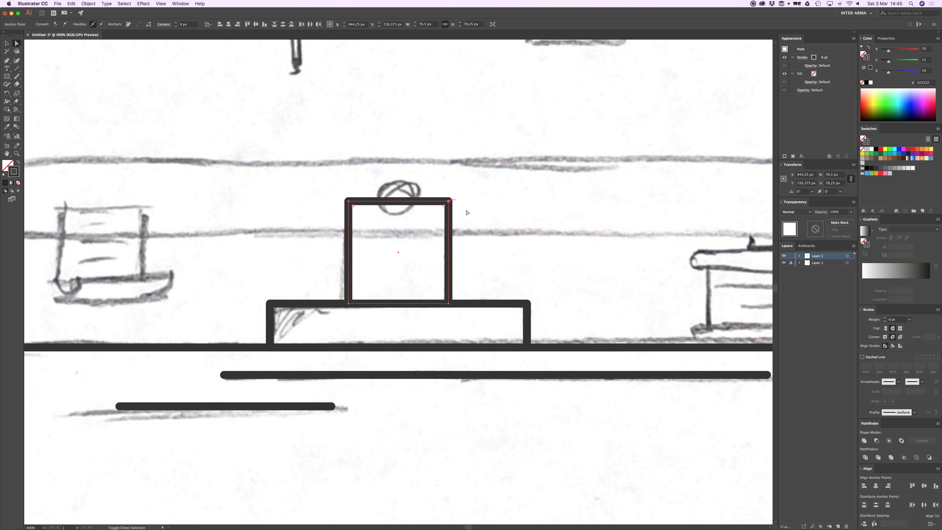
pyautogui.press('v')
pyautogui.click(489, 208)
pyautogui.press('a')
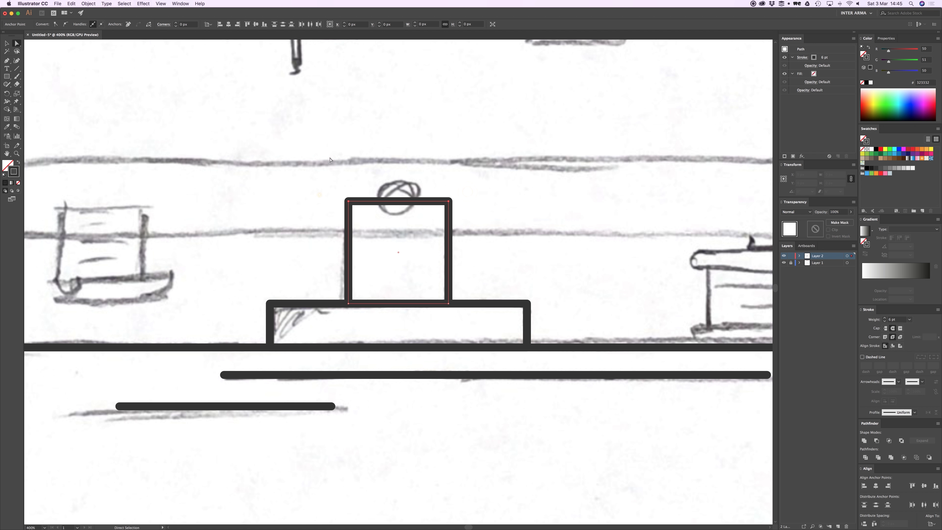
# Place a duplicate of the monitor base rectangle over the neck's upper end, aligned with the monitor's sketched bottom edge.
pyautogui.press('super+minus')
pyautogui.press('super+minus')
pyautogui.press('super+minus')
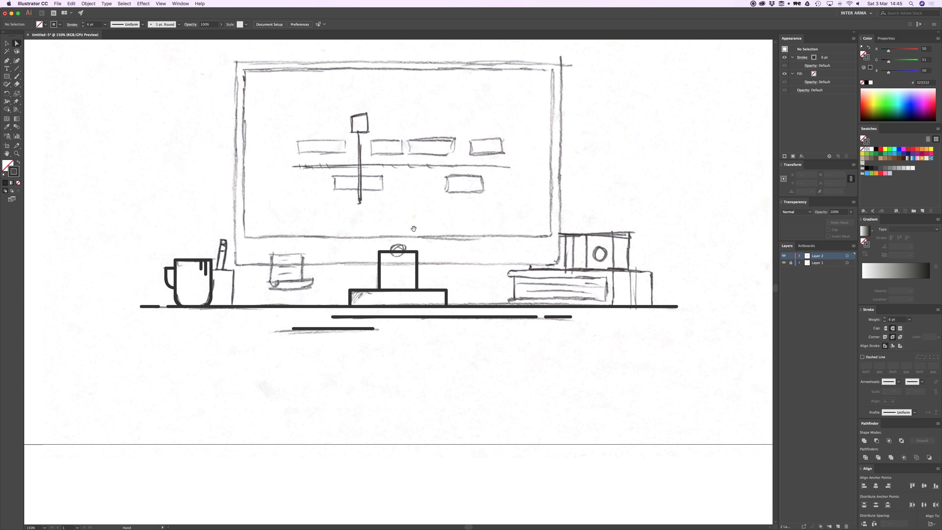
pyautogui.moveTo(365, 246)
pyautogui.mouseDown()
pyautogui.moveTo(441, 258)
pyautogui.moveTo(423, 251)
pyautogui.moveTo(361, 262)
pyautogui.mouseUp()
pyautogui.click(360, 254)
pyautogui.press('super+equal')
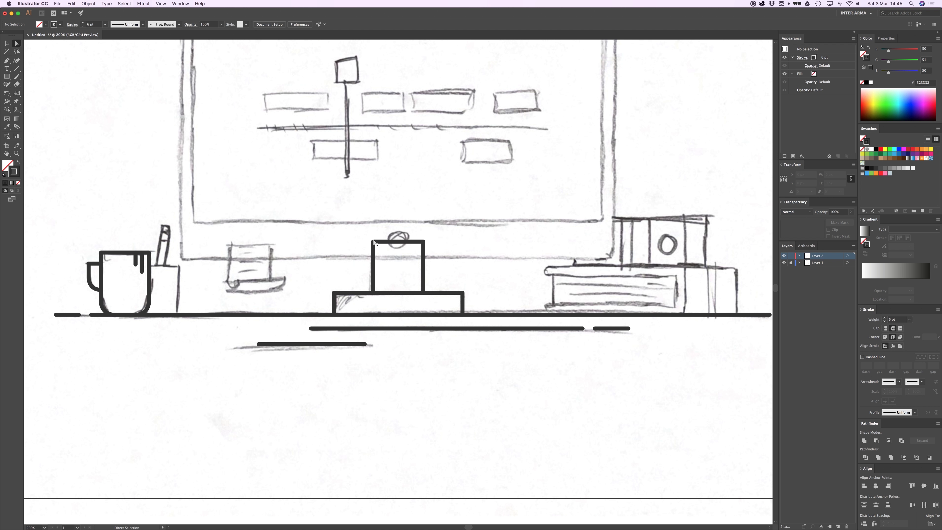
pyautogui.moveTo(379, 229); pyautogui.dragTo(386, 310)
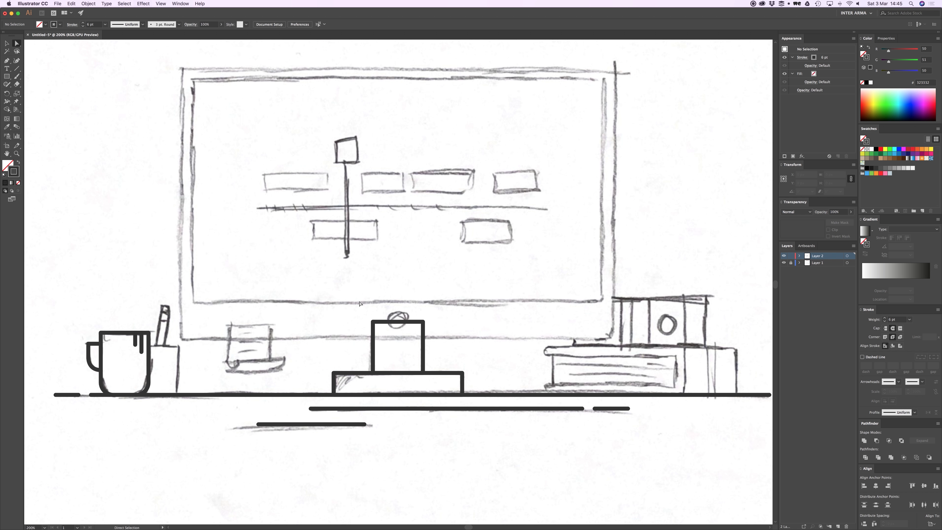
pyautogui.press('m')
pyautogui.press('v')
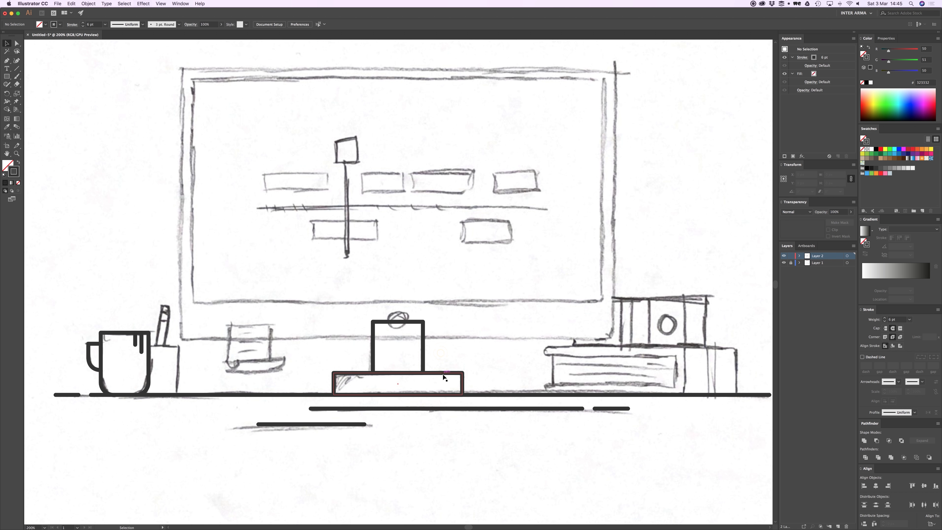
pyautogui.moveTo(445, 377); pyautogui.dragTo(442, 352)
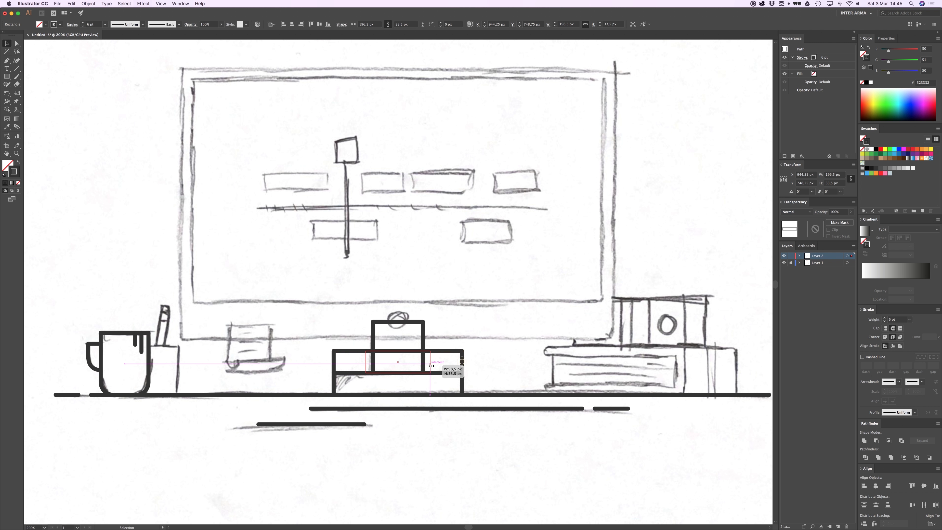
pyautogui.press('a')
pyautogui.press('super+equal')
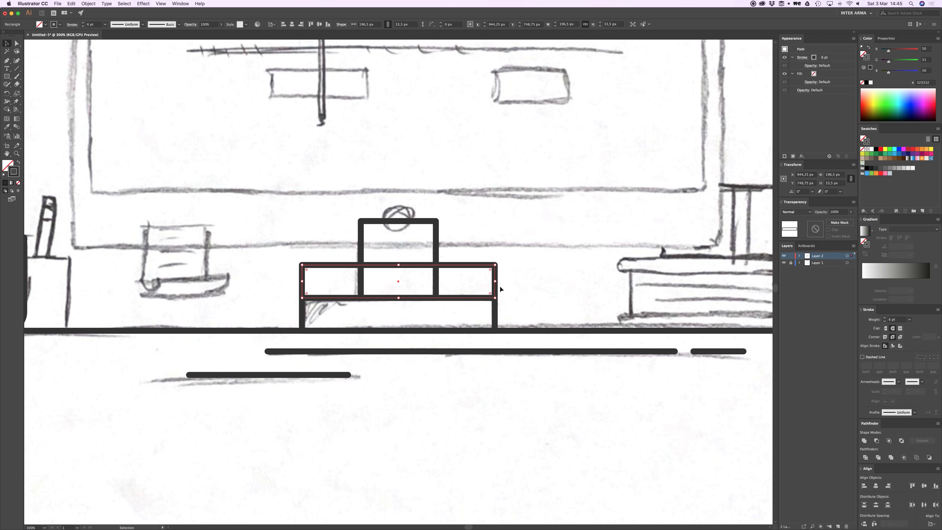
pyautogui.press('Delete')
pyautogui.moveTo(467, 271); pyautogui.dragTo(475, 332)
pyautogui.press('a')
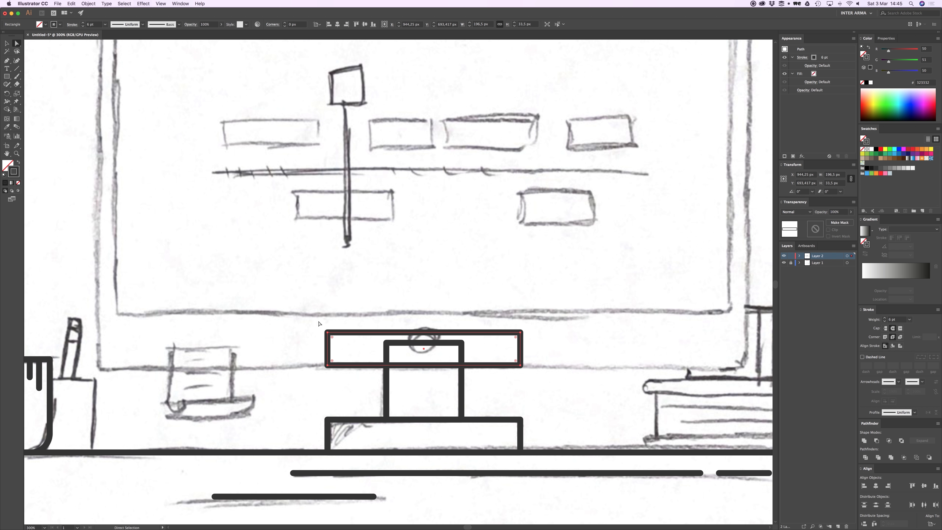
pyautogui.moveTo(347, 375); pyautogui.dragTo(348, 376)
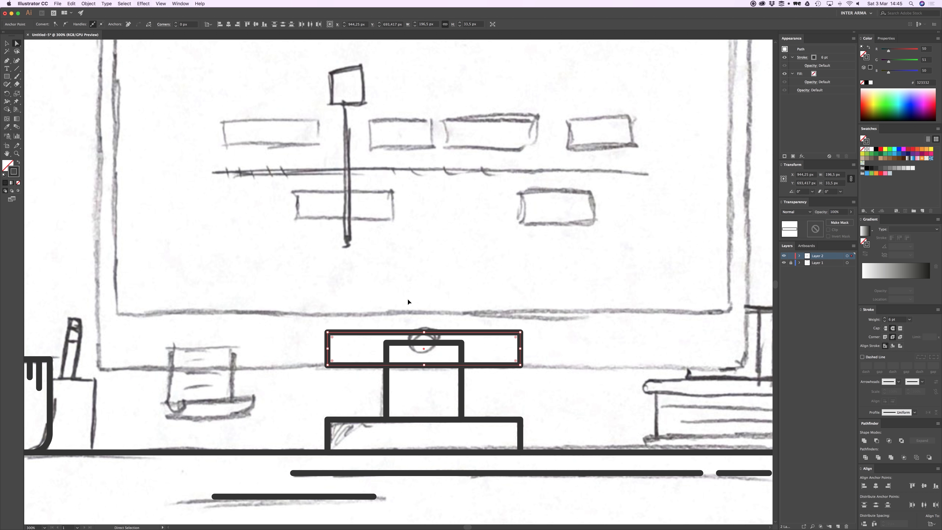
# Widen the duplicated rectangle symmetrically and stretch its top edge up to the sketched monitor outline, about 657 by 411 px.
pyautogui.click(409, 298)
pyautogui.press('super+minus')
pyautogui.moveTo(411, 300); pyautogui.dragTo(413, 345)
pyautogui.press('v')
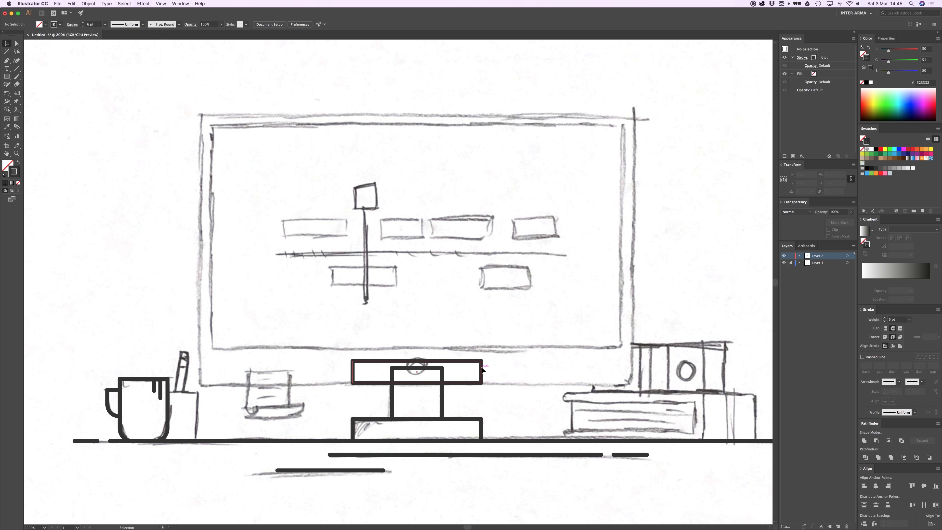
pyautogui.click(482, 373)
pyautogui.moveTo(483, 374); pyautogui.dragTo(634, 379)
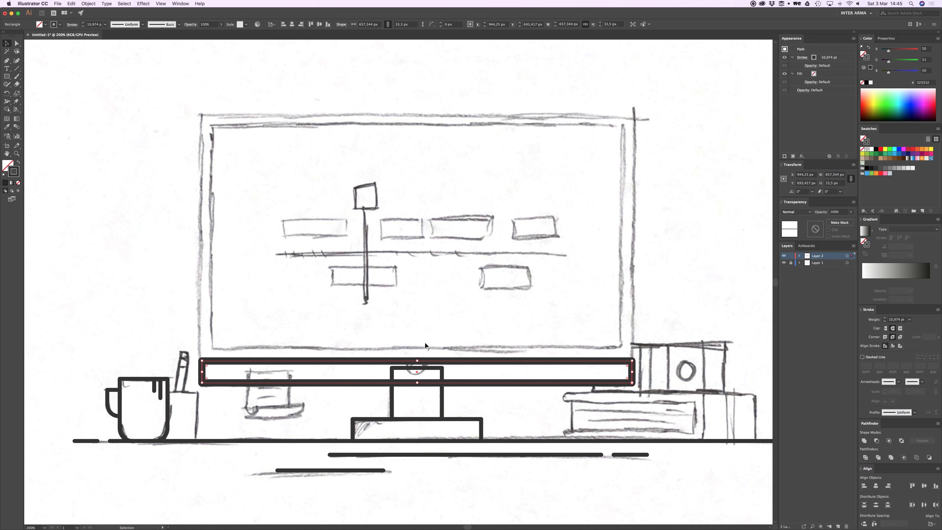
pyautogui.moveTo(419, 361)
pyautogui.mouseDown()
pyautogui.moveTo(371, 218)
pyautogui.moveTo(369, 114)
pyautogui.mouseUp()
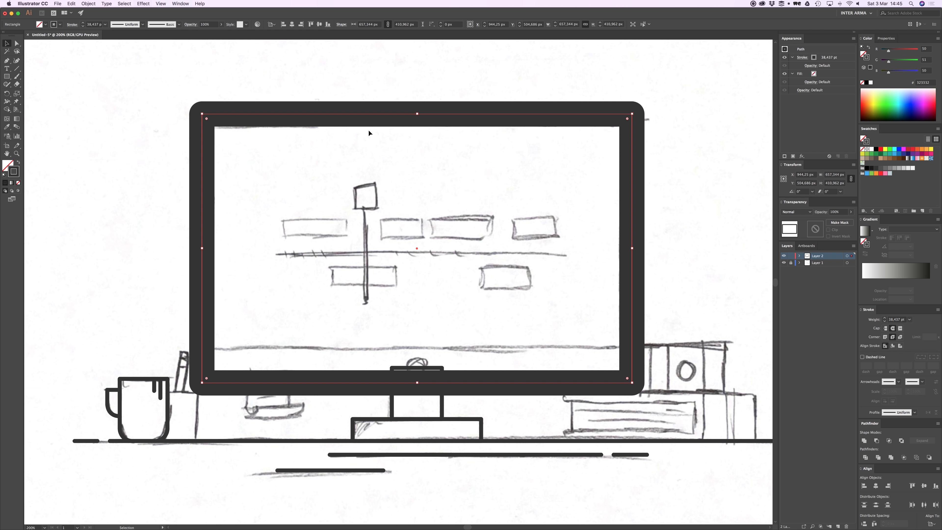
# Match the monitor frame's stroke to the stand's 6 pt outline with the Eyedropper.
pyautogui.click(11, 128)
pyautogui.click(407, 419)
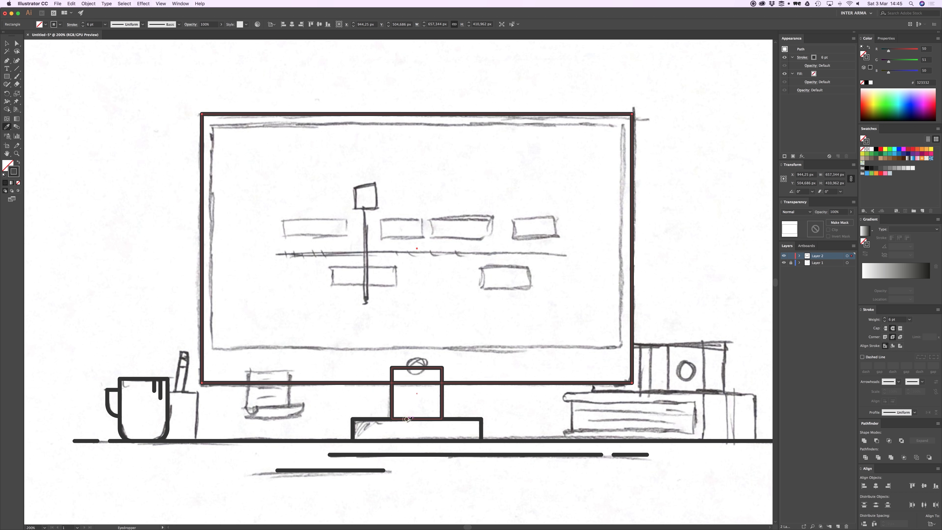
pyautogui.press('v')
pyautogui.click(268, 248)
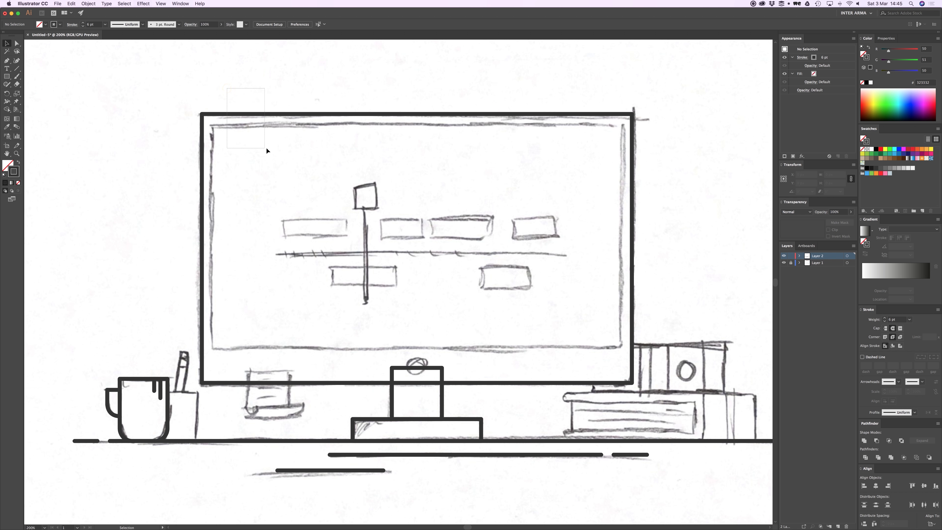
# Create an inset duplicate of the monitor frame, about 628 by 377 px, and match its stroke to the outer frame's 6 pt outline.
pyautogui.moveTo(266, 149); pyautogui.dragTo(267, 148)
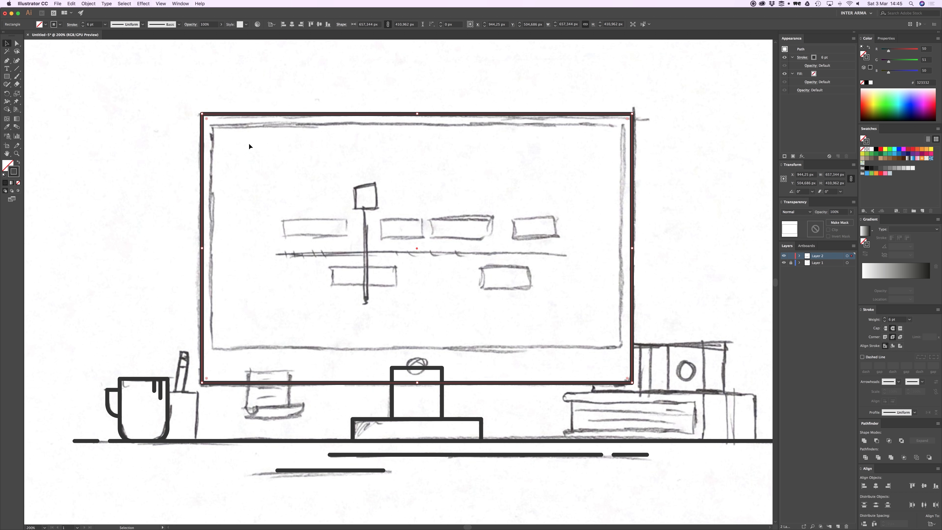
pyautogui.press('a')
pyautogui.press('v')
pyautogui.moveTo(597, 115)
pyautogui.mouseDown()
pyautogui.moveTo(633, 118)
pyautogui.moveTo(635, 128)
pyautogui.moveTo(590, 174)
pyautogui.moveTo(552, 194)
pyautogui.moveTo(584, 157)
pyautogui.moveTo(658, 128)
pyautogui.mouseUp()
pyautogui.press('super+z')
pyautogui.moveTo(615, 250)
pyautogui.mouseDown()
pyautogui.moveTo(640, 256)
pyautogui.moveTo(528, 251)
pyautogui.moveTo(624, 251)
pyautogui.mouseUp()
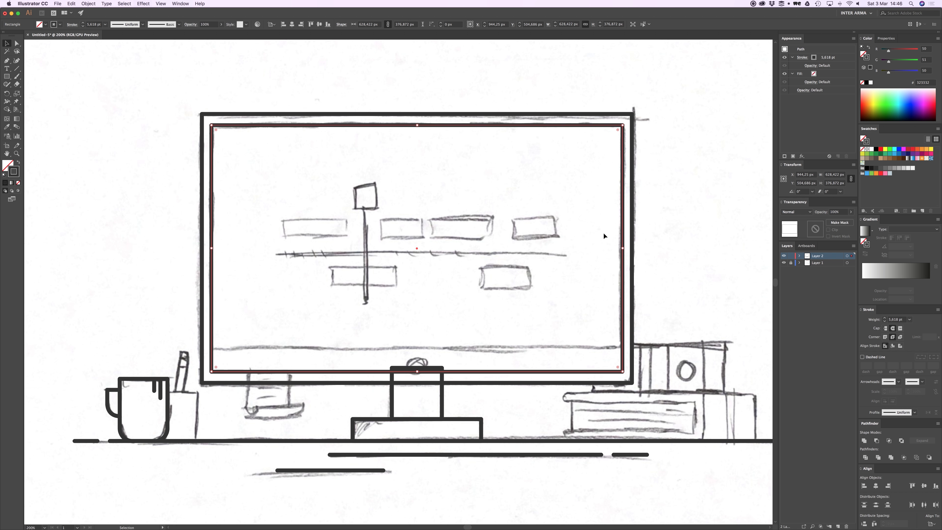
pyautogui.press('i')
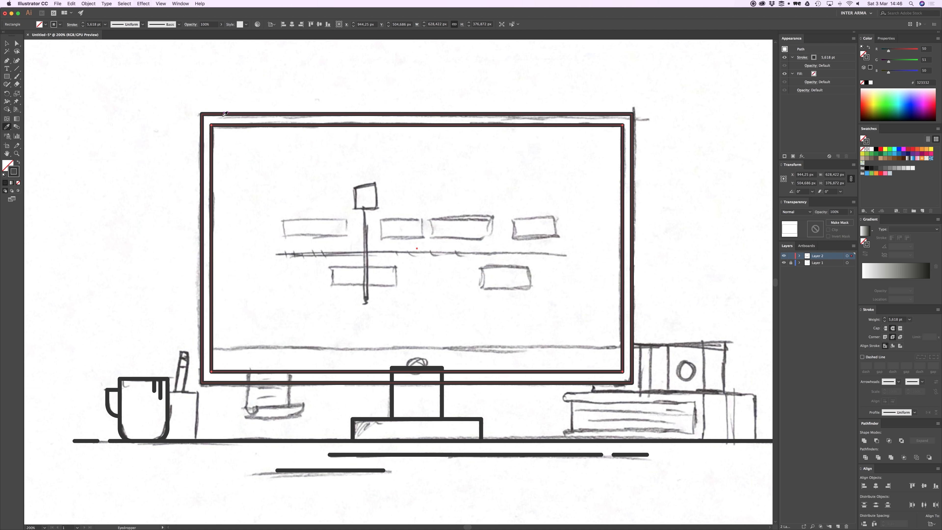
pyautogui.click(223, 114)
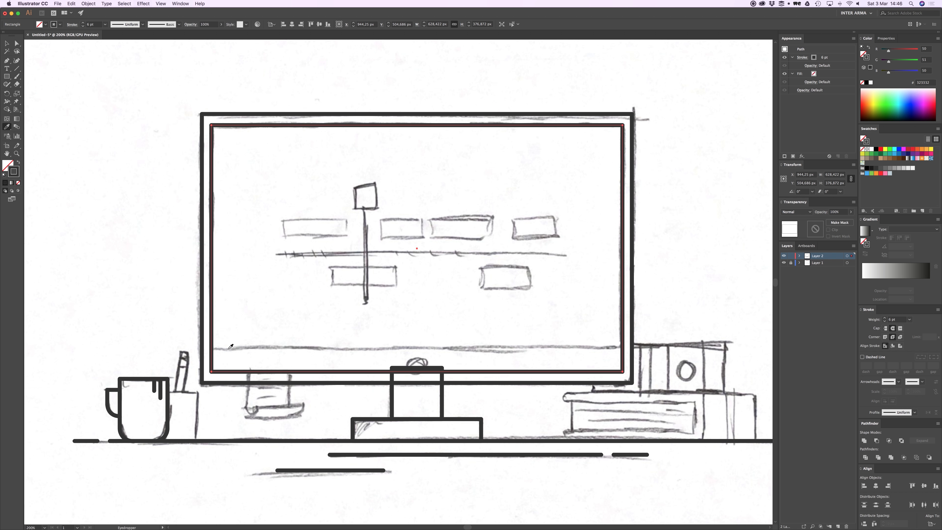
# Move the inner rectangle's bottom edge up to the sketched screen edge, making the rectangle 341.25 px high.
pyautogui.click(17, 43)
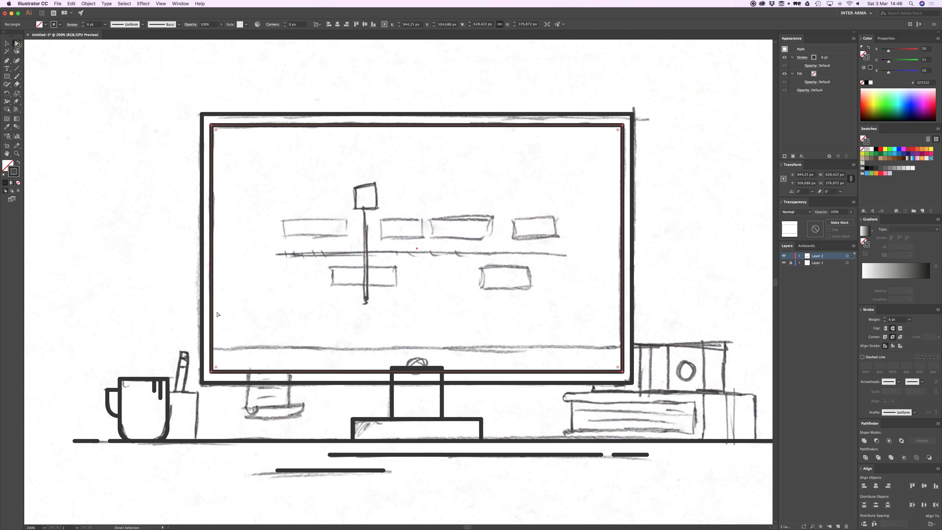
pyautogui.click(211, 371)
pyautogui.keyDown('shift'); pyautogui.click(623, 371); pyautogui.keyUp('shift')
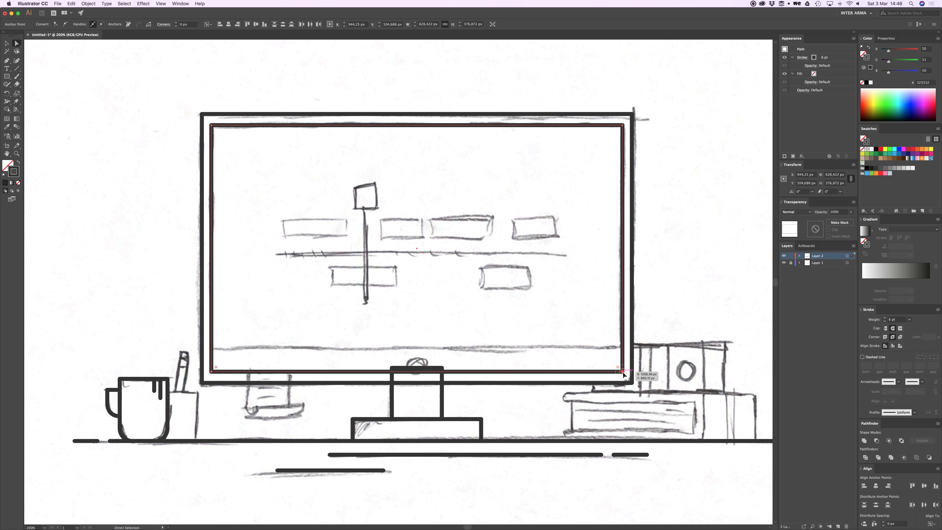
pyautogui.moveTo(623, 370); pyautogui.dragTo(620, 351)
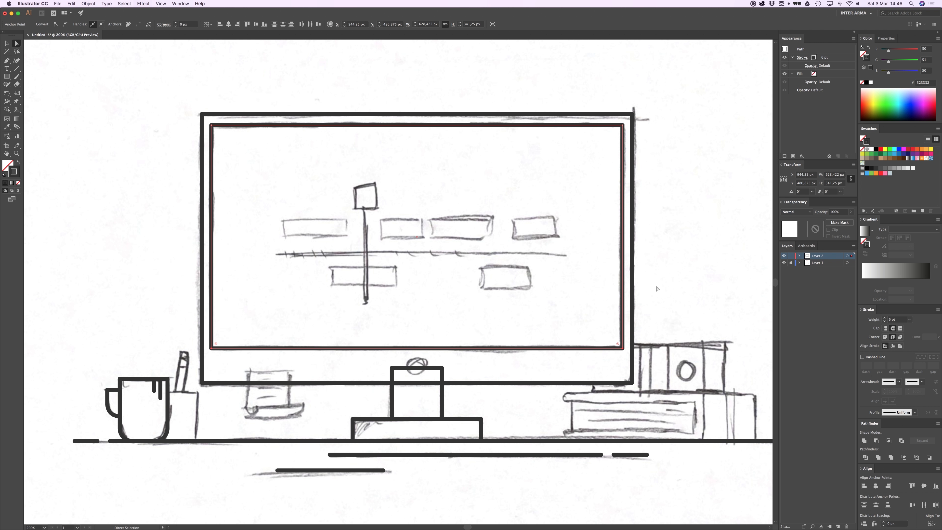
pyautogui.press('v')
pyautogui.click(674, 284)
# Draw a 26.75 px circle over the sketched logo below the screen, centred on the neck, and move it down 1 px.
pyautogui.moveTo(431, 278); pyautogui.dragTo(426, 262)
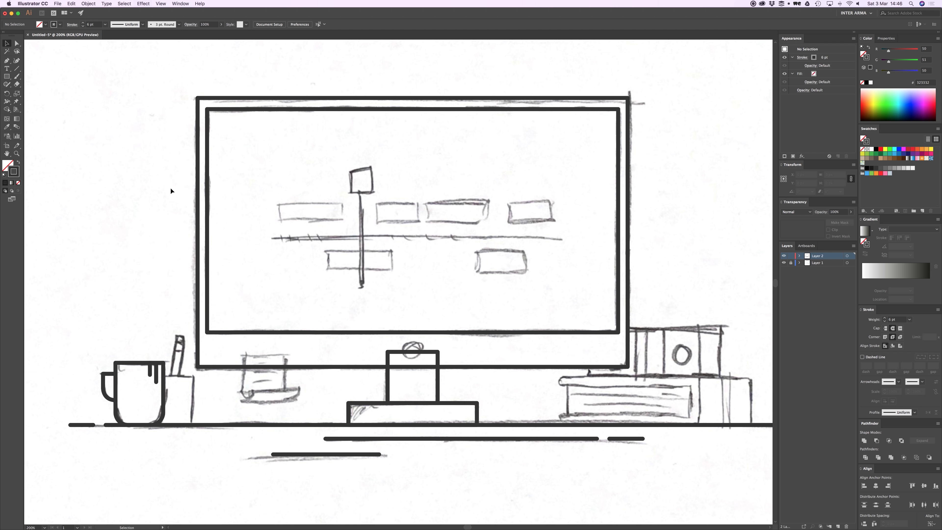
pyautogui.click(5, 77)
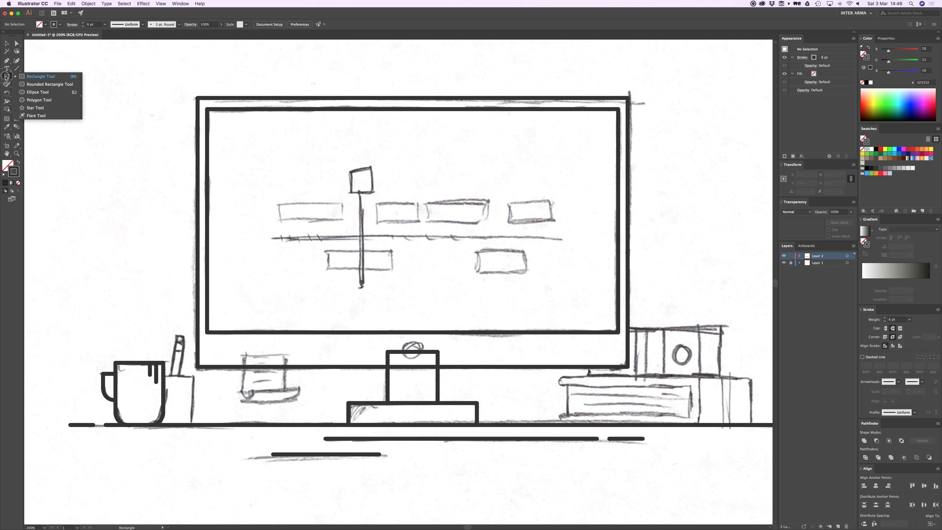
pyautogui.moveTo(7, 77); pyautogui.dragTo(42, 93)
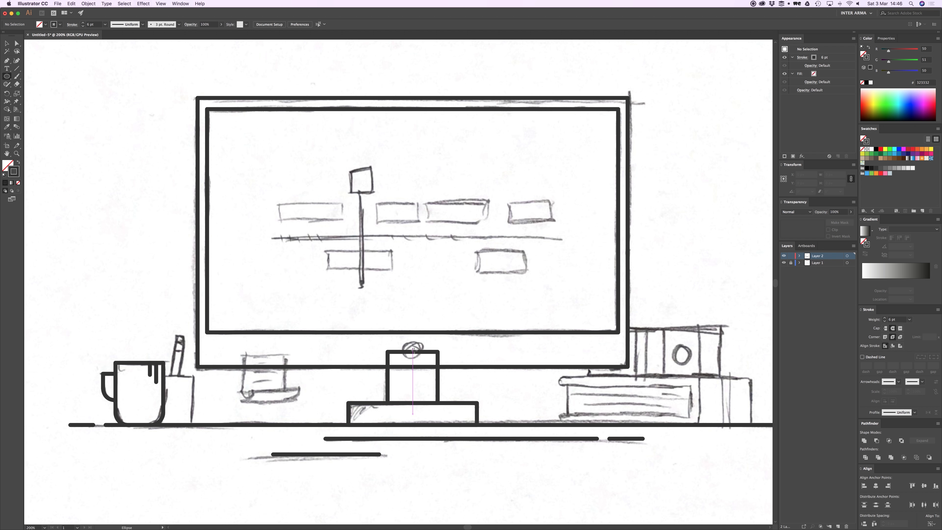
pyautogui.moveTo(412, 349); pyautogui.dragTo(423, 358)
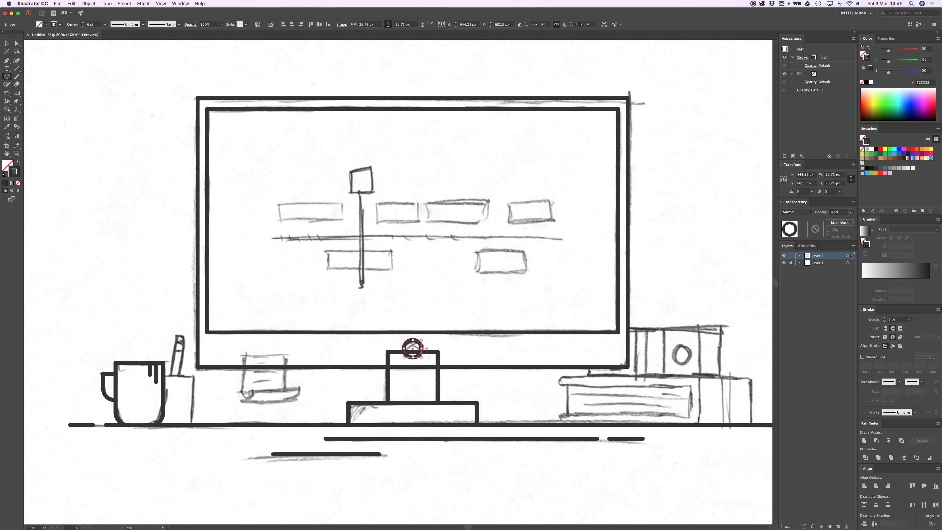
pyautogui.press('v')
pyautogui.click(581, 278)
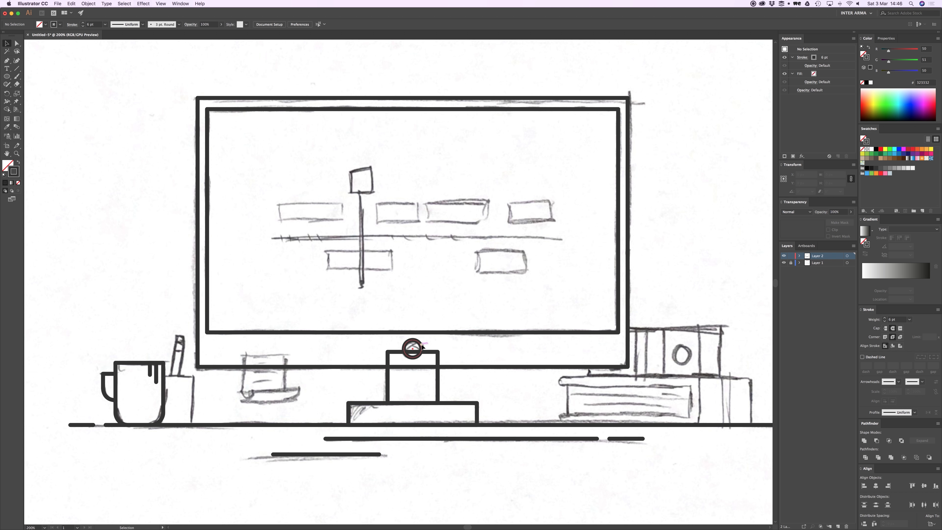
pyautogui.click(423, 346)
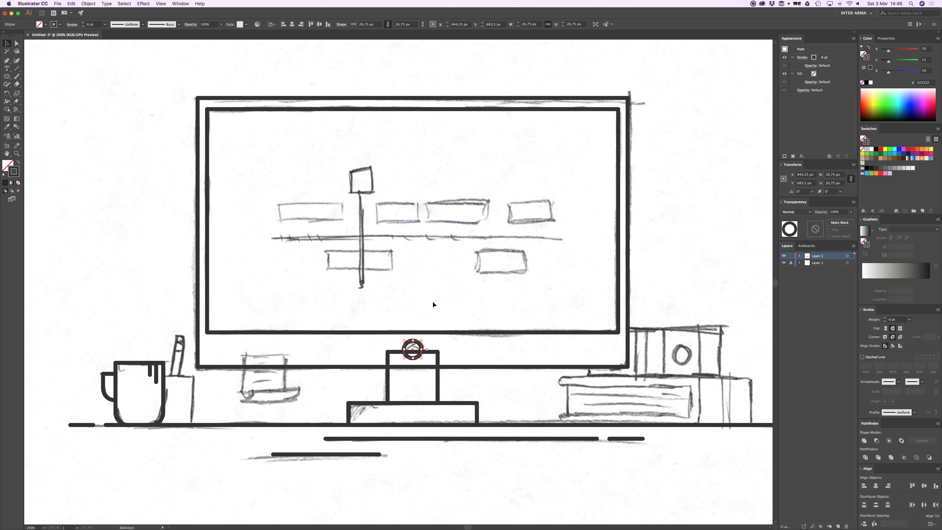
pyautogui.click(556, 306)
# Draw a short vertical shading line with the Pen tool inside the neck's left side, starting at the monitor frame's bottom edge.
pyautogui.moveTo(435, 349); pyautogui.dragTo(437, 326)
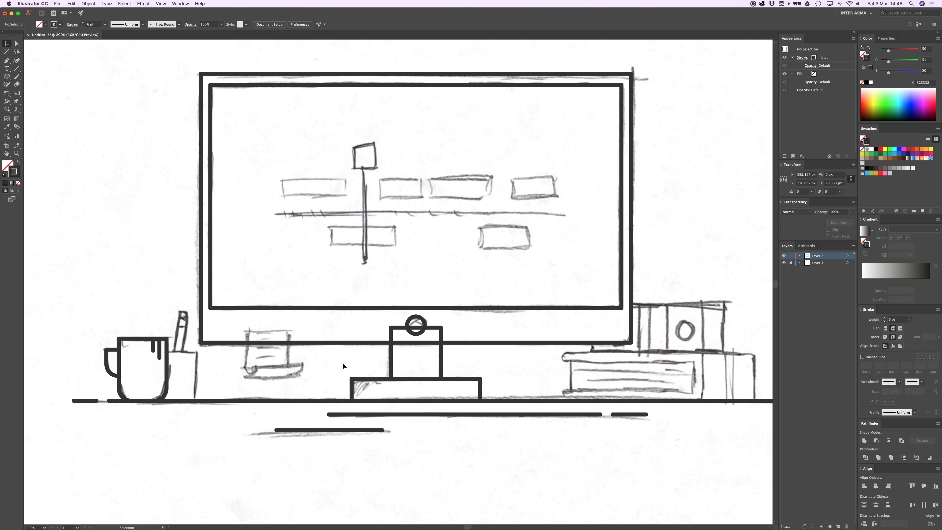
pyautogui.press('super+equal')
pyautogui.press('p')
pyautogui.moveTo(392, 395); pyautogui.dragTo(360, 367)
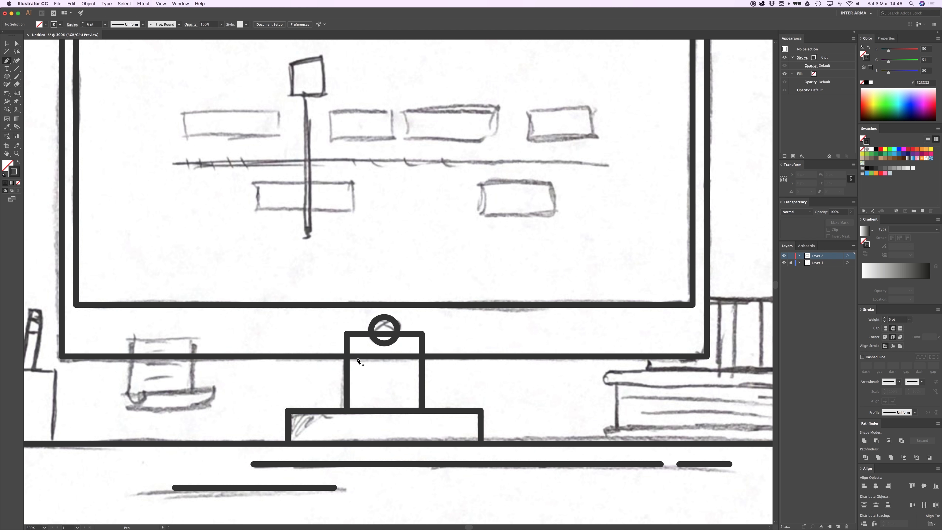
pyautogui.click(357, 357)
pyautogui.click(357, 378)
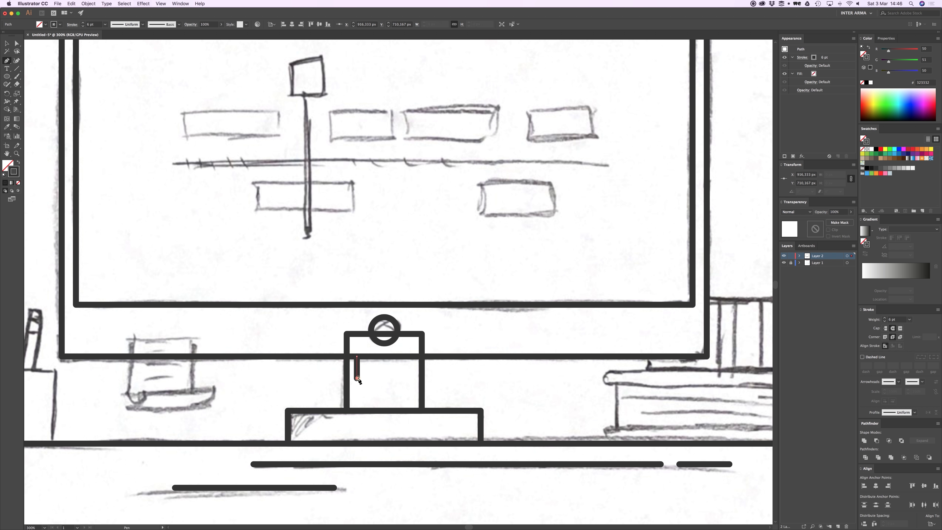
pyautogui.press('v')
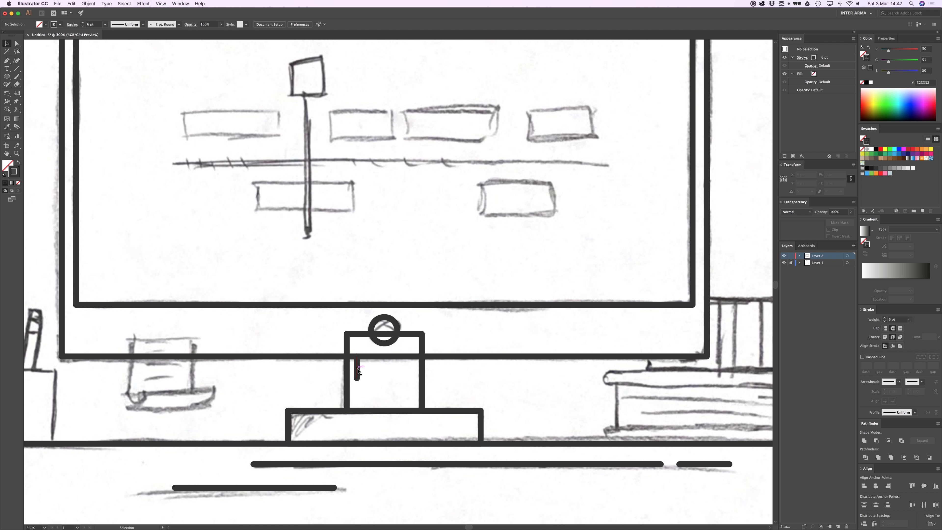
# Duplicate the neck's shading line just to its right and shorten the copy from its lower end.
pyautogui.moveTo(358, 368); pyautogui.dragTo(367, 375)
pyautogui.press('a')
pyautogui.press('v')
pyautogui.click(386, 372)
# Round all corners of the monitor's outer frame and inner screen rectangle together to a radius of about 6.6 px.
pyautogui.press('space')
pyautogui.moveTo(432, 285); pyautogui.dragTo(441, 330)
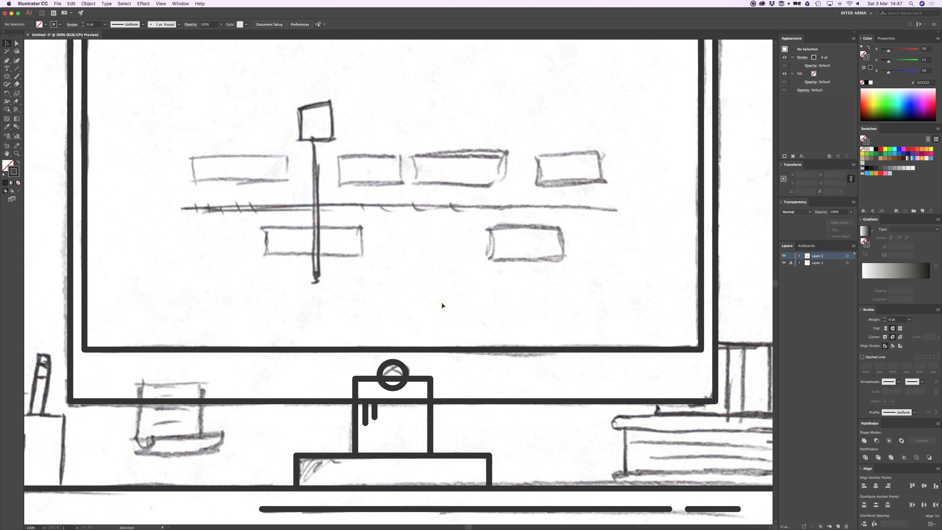
pyautogui.press('super+minus')
pyautogui.moveTo(431, 301); pyautogui.dragTo(430, 326)
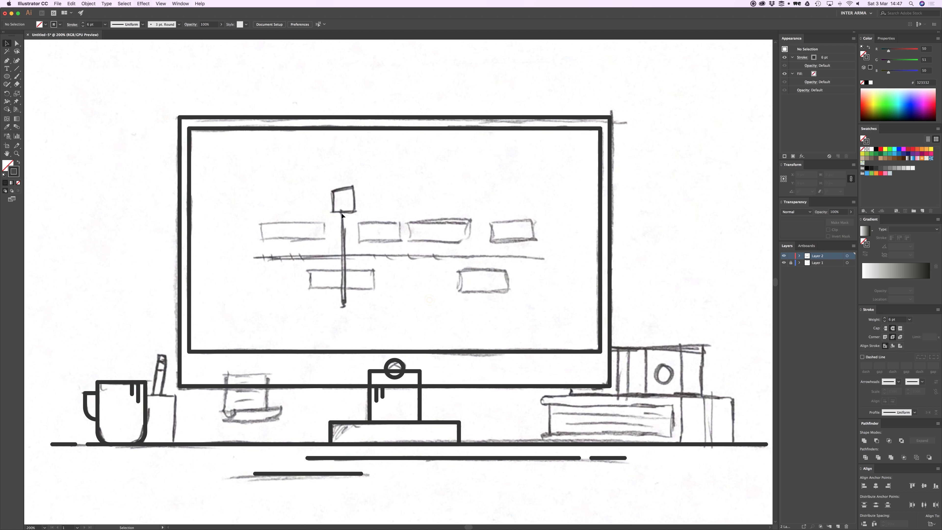
pyautogui.press('a')
pyautogui.click(192, 137)
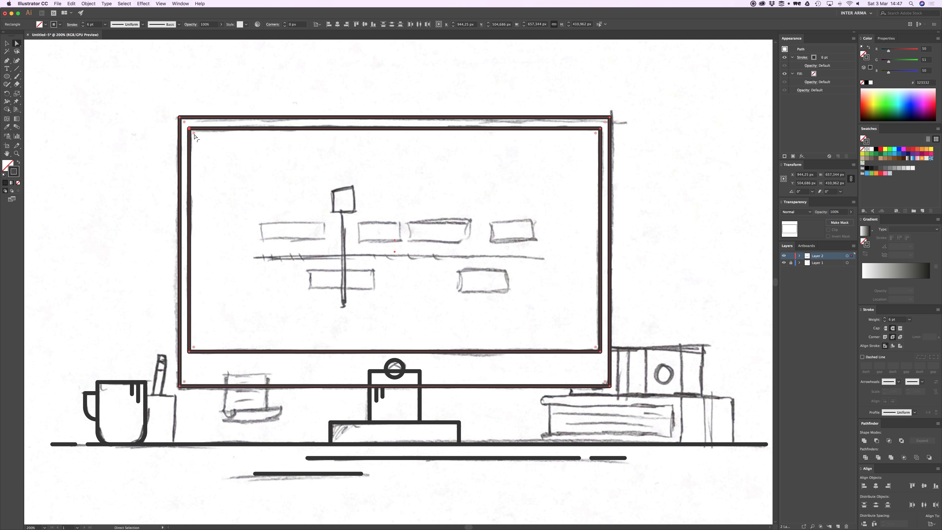
pyautogui.press('v')
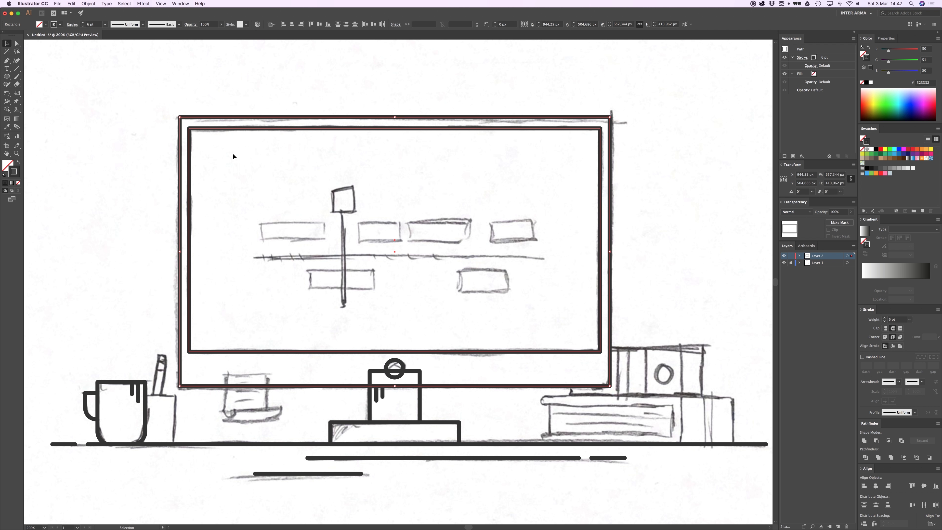
pyautogui.click(18, 43)
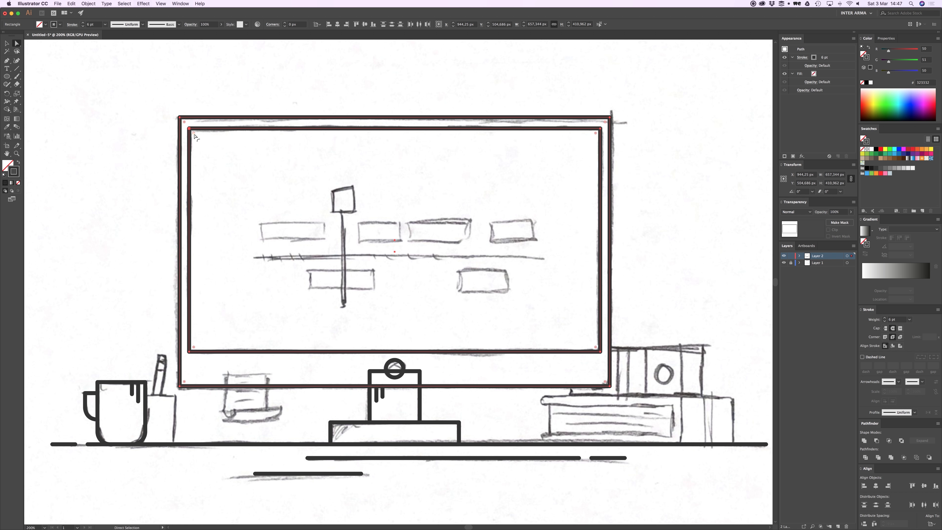
pyautogui.moveTo(195, 136); pyautogui.dragTo(195, 137)
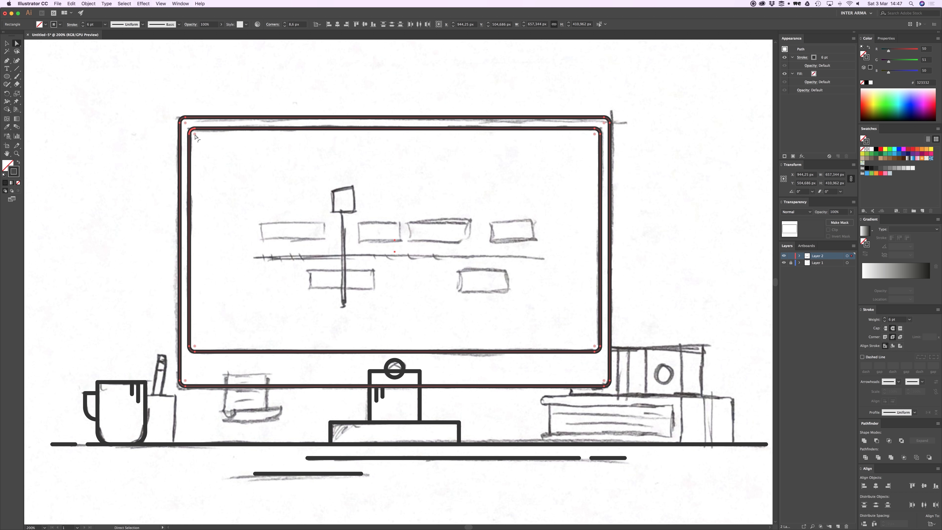
pyautogui.click(300, 78)
pyautogui.press('v')
pyautogui.scroll(1, 287, 87)
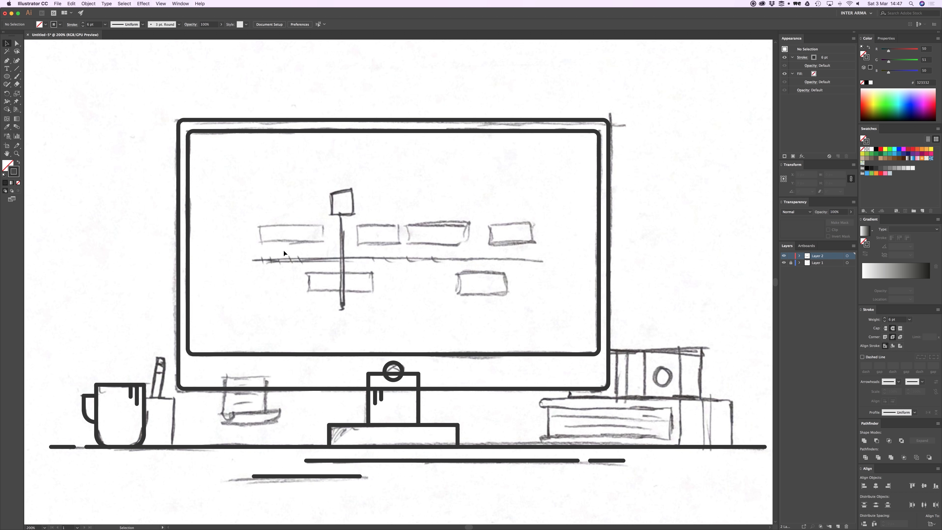
# Round the two upper corners of the monitor stand's base.
pyautogui.moveTo(268, 273); pyautogui.dragTo(248, 280)
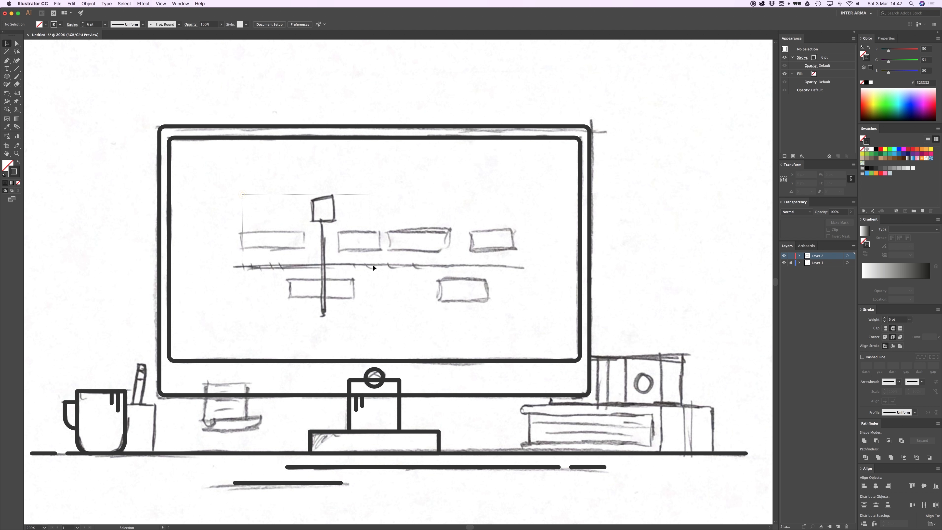
pyautogui.moveTo(373, 265); pyautogui.dragTo(605, 264)
pyautogui.moveTo(298, 251); pyautogui.dragTo(316, 245)
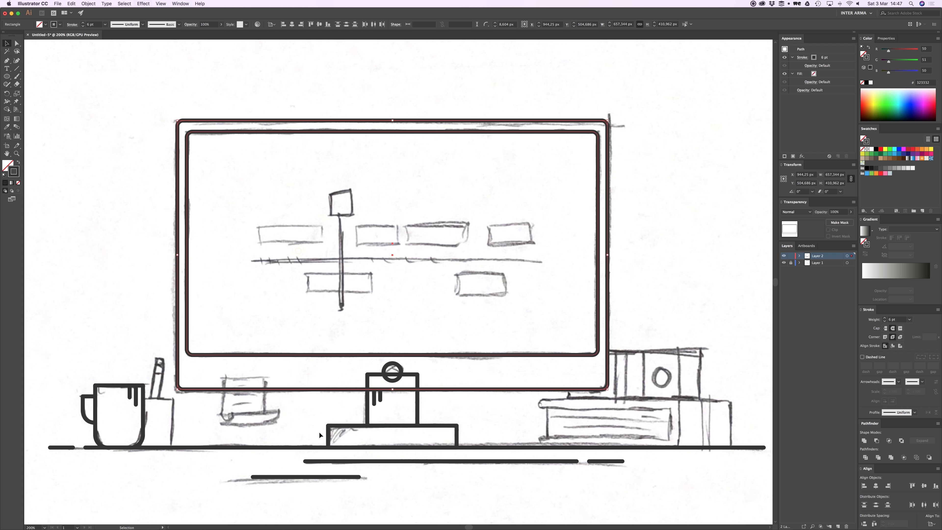
pyautogui.press('a')
pyautogui.moveTo(317, 414); pyautogui.dragTo(448, 435)
pyautogui.press('v')
pyautogui.click(480, 412)
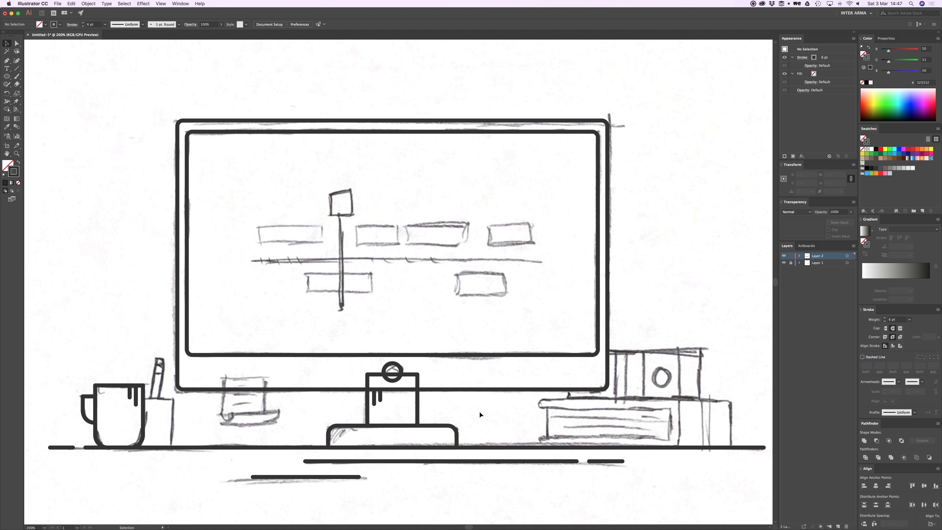
# Draw a straight horizontal line with the Pen tool over the sketched timeline on the monitor's screen.
pyautogui.moveTo(334, 231); pyautogui.dragTo(334, 240)
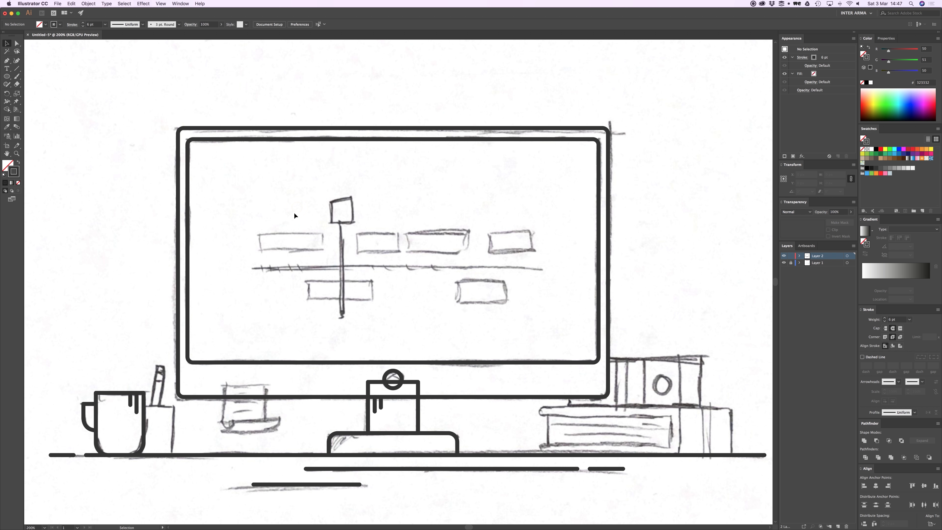
pyautogui.press('p')
pyautogui.click(253, 268)
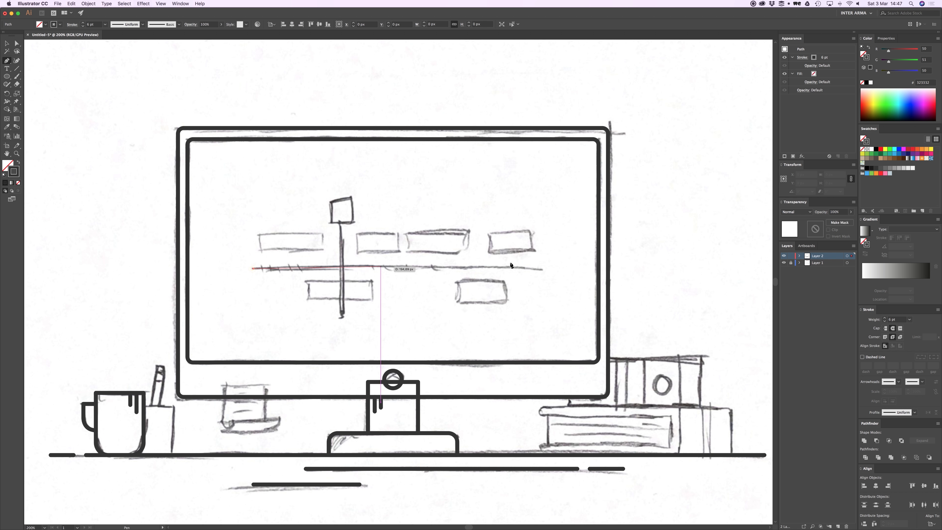
pyautogui.keyDown('shift'); pyautogui.click(536, 268); pyautogui.keyUp('shift')
pyautogui.press('v')
pyautogui.click(561, 247)
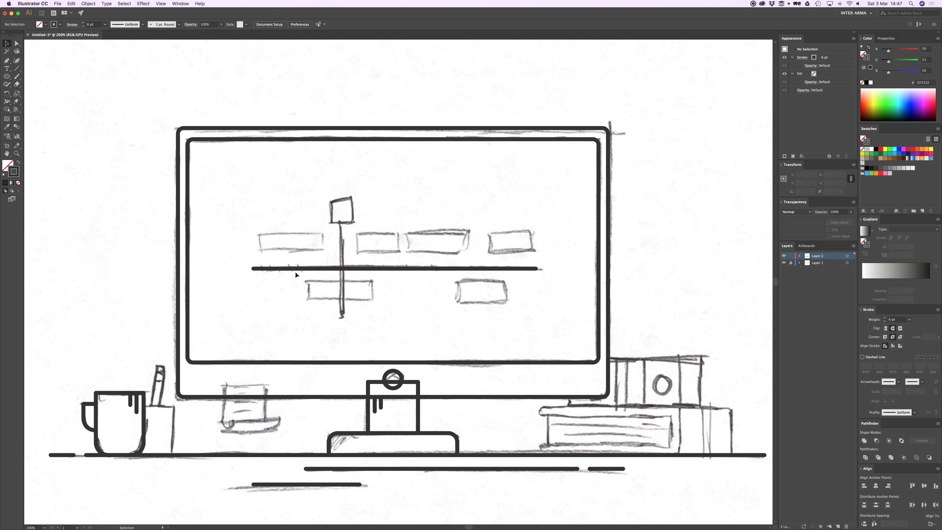
# Draw a vertical tick about 13 px high with the Pen tool across the timeline near its left end.
pyautogui.press('p')
pyautogui.press('super+equal')
pyautogui.press('super+equal')
pyautogui.hscroll(-5, 206, 244)
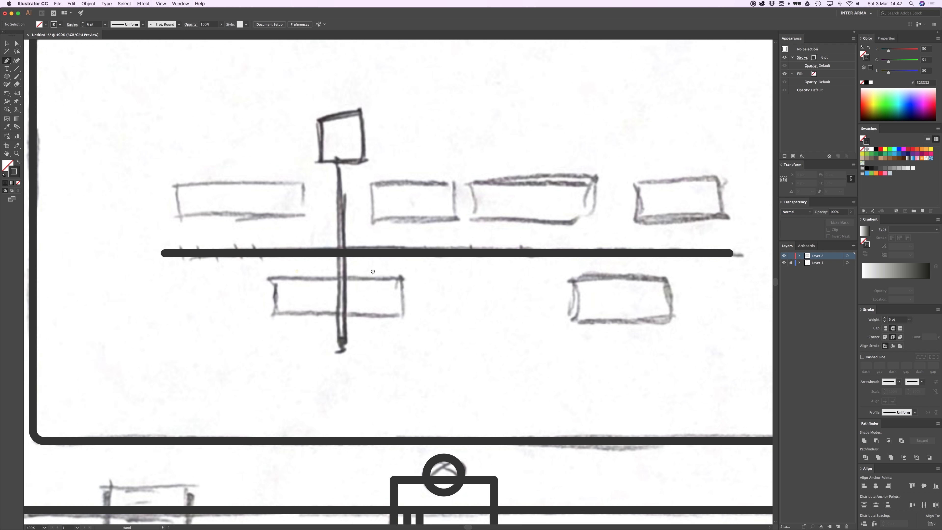
pyautogui.moveTo(207, 250); pyautogui.dragTo(222, 264)
pyautogui.press('v')
pyautogui.click(223, 264)
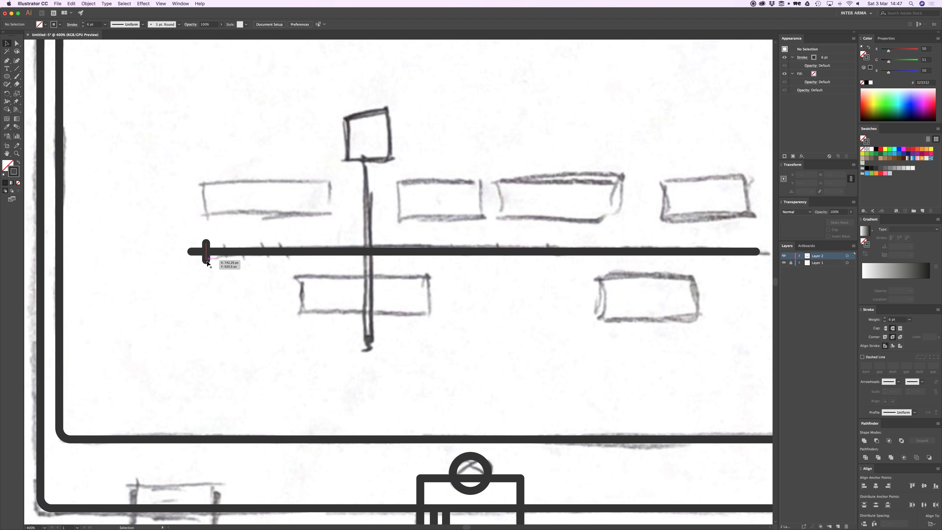
# Duplicate the tick about 12 px to its right and repeat the copy along the timeline up to its right end.
pyautogui.moveTo(207, 263); pyautogui.dragTo(223, 262)
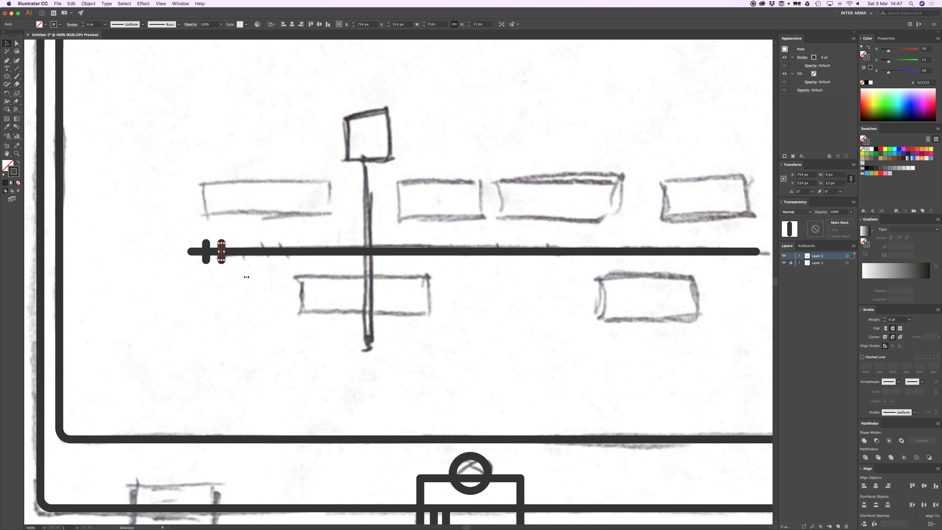
pyautogui.hscroll(3, 228, 283)
pyautogui.scroll(1, 228, 283)
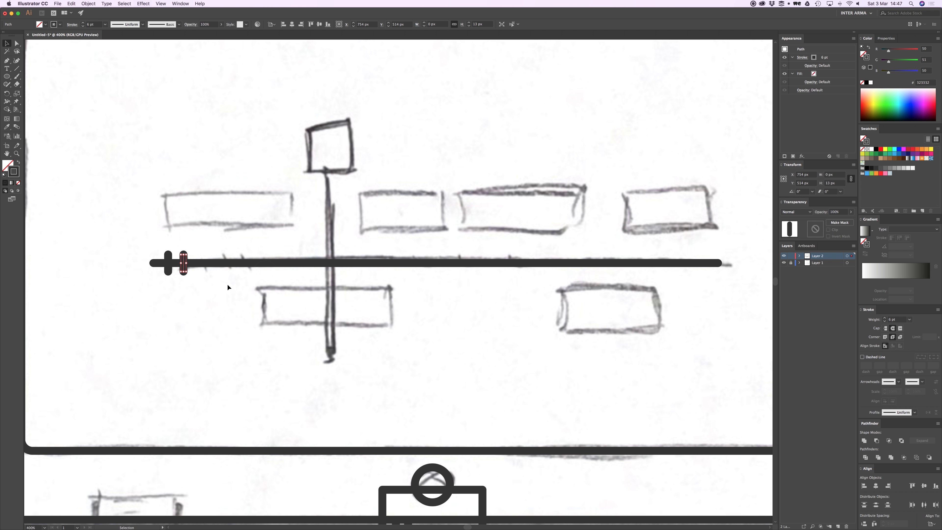
pyautogui.hscroll(3, 223, 296)
pyautogui.scroll(1, 223, 296)
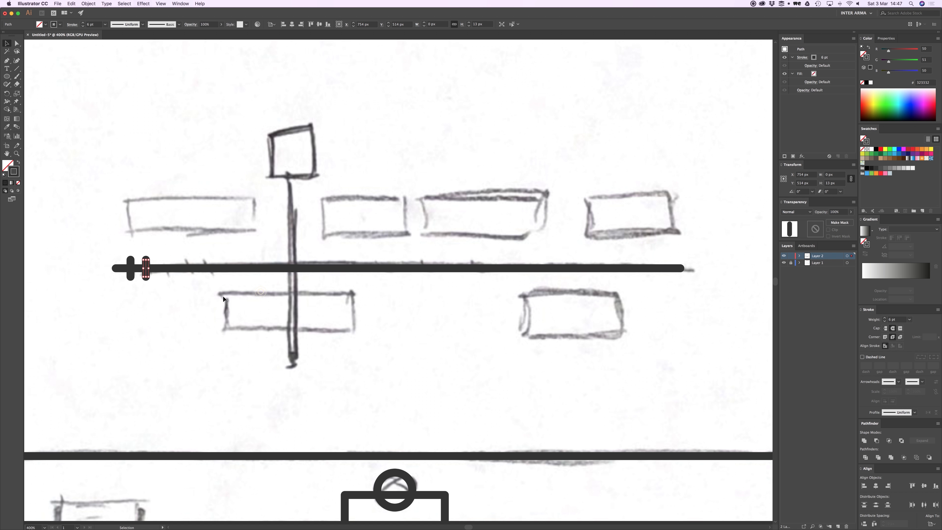
pyautogui.press('super+d')
pyautogui.press('super+d')
pyautogui.press('super+d')
pyautogui.press('super+d')
pyautogui.press('super+d')
pyautogui.press('super+d')
pyautogui.press('super+d')
pyautogui.press('super+d')
pyautogui.press('super+d')
pyautogui.press('super+d')
pyautogui.press('super+d')
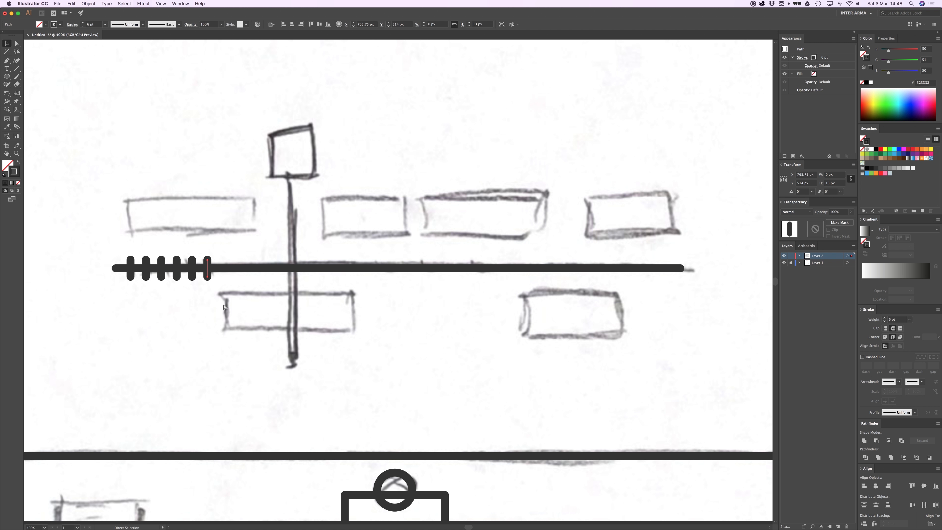
pyautogui.press('super+d')
pyautogui.press('super+d')
pyautogui.press('super+d')
pyautogui.press('super+d')
pyautogui.press('super+d')
pyautogui.press('super+d')
pyautogui.press('super+d')
pyautogui.press('super+d')
pyautogui.press('super+d')
pyautogui.press('super+d')
pyautogui.press('super+d')
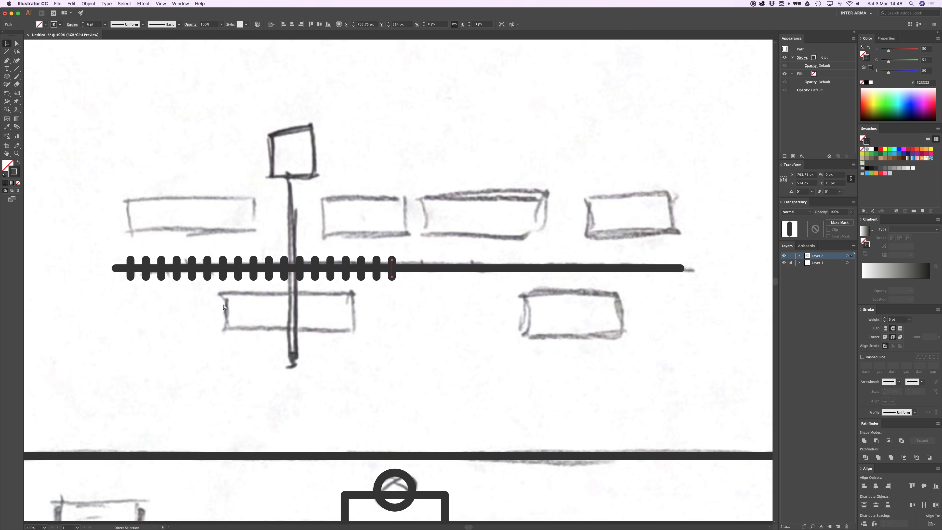
pyautogui.press('super+d')
pyautogui.press('super+d')
pyautogui.press('super+d')
pyautogui.press('super+d')
pyautogui.press('super+d')
pyautogui.press('super+d')
pyautogui.press('super+d')
pyautogui.press('super+d')
pyautogui.press('super+d')
pyautogui.press('super+d')
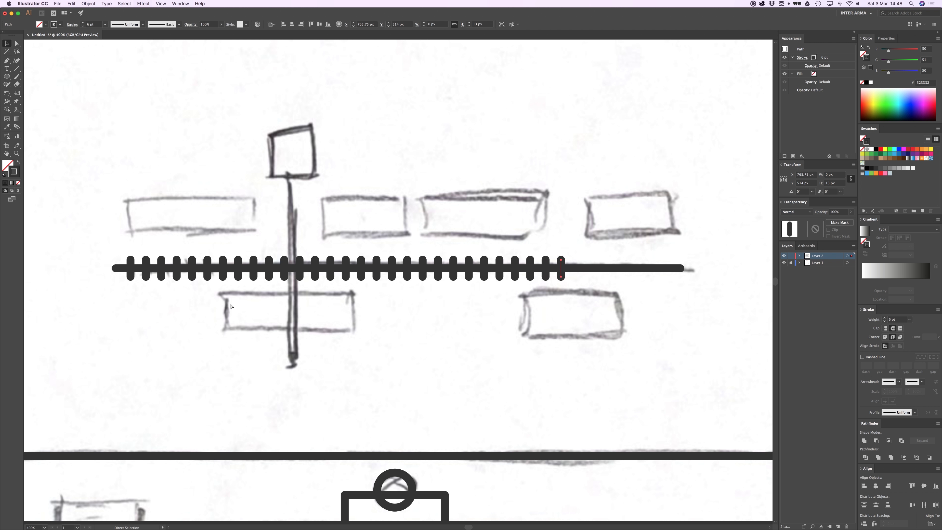
pyautogui.press('super+d')
pyautogui.press('super+d')
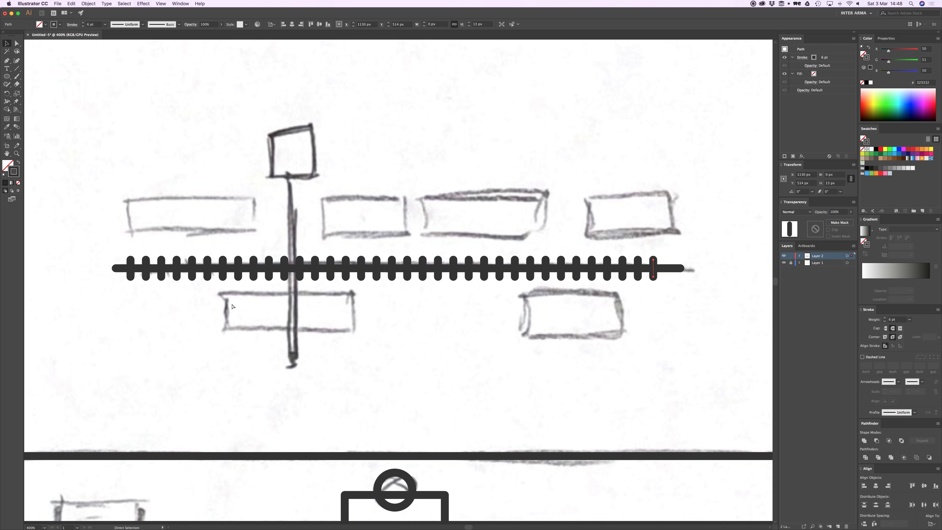
# Try to shorten the timeline ticks by moving their upper end points down 2 px.
pyautogui.press('super+minus')
pyautogui.press('super+minus')
pyautogui.press('super+minus')
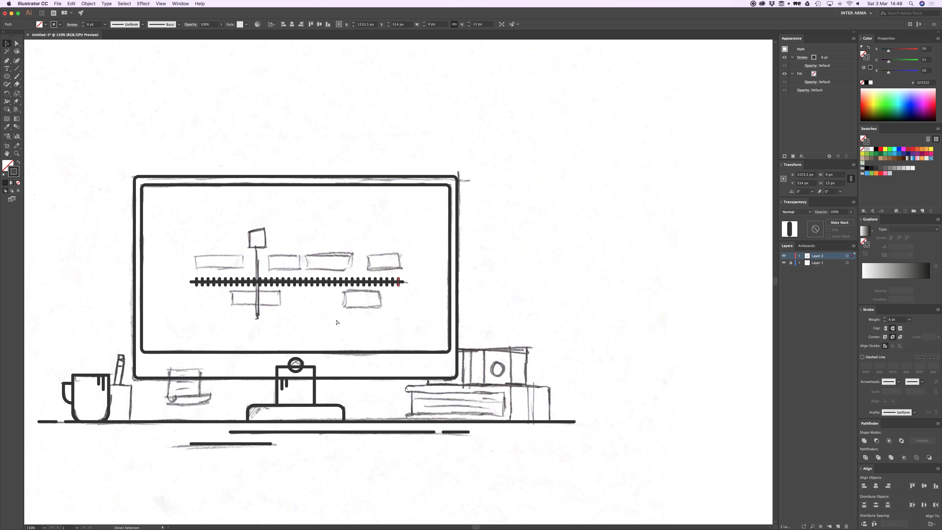
pyautogui.press('super+equal')
pyautogui.press('super+equal')
pyautogui.moveTo(331, 320); pyautogui.dragTo(467, 326)
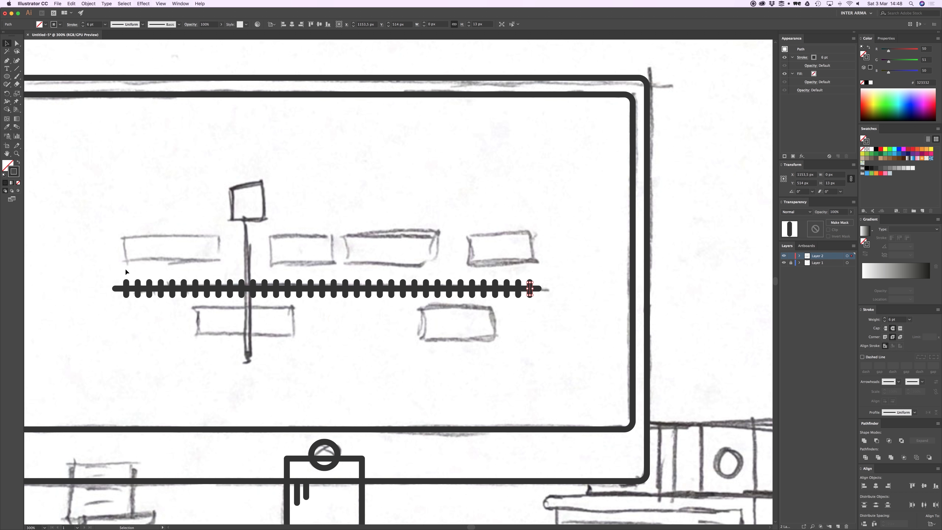
pyautogui.press('a')
pyautogui.moveTo(549, 284); pyautogui.dragTo(549, 284)
pyautogui.press('Down')
pyautogui.press('Down')
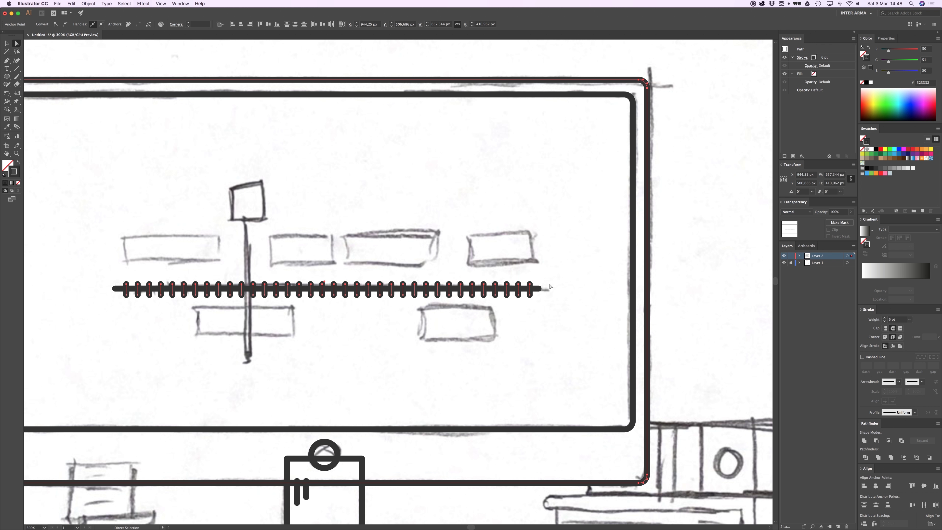
pyautogui.press('Up')
pyautogui.press('Up')
# Lock the monitor's outer frame and inner screen rectangle.
pyautogui.press('v')
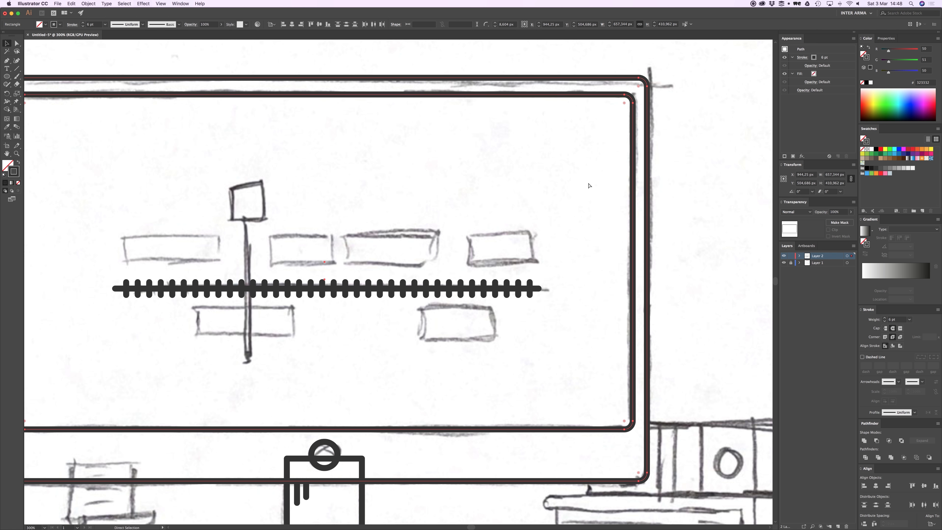
pyautogui.rightClick(635, 184)
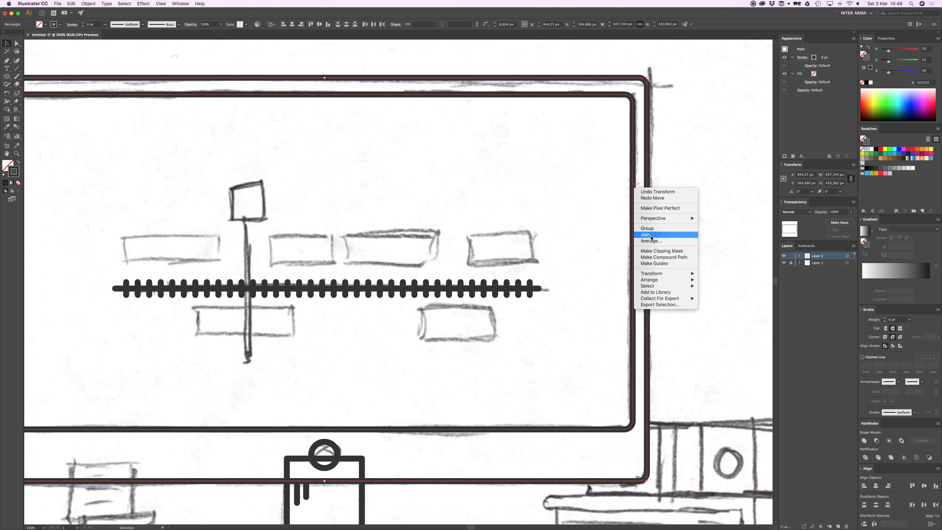
pyautogui.moveTo(671, 273)
pyautogui.click(722, 231)
pyautogui.press('super')
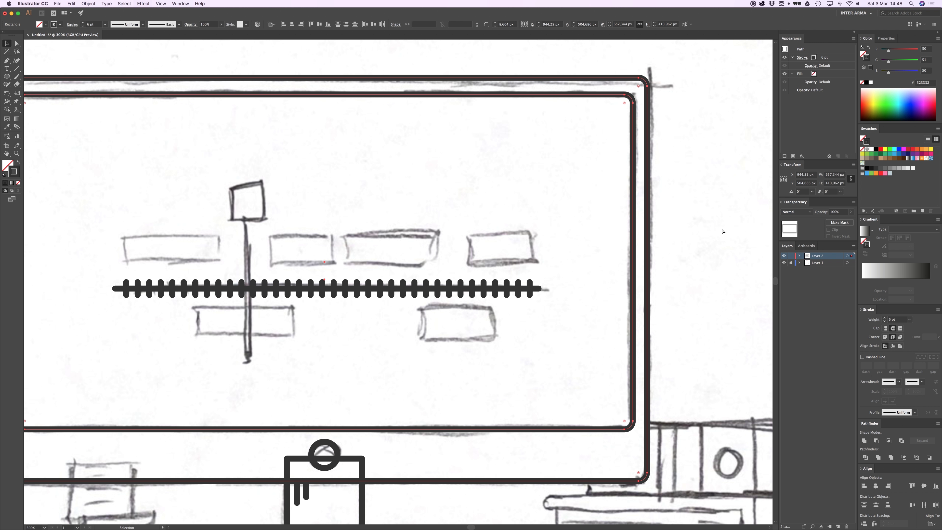
pyautogui.click(705, 231)
# Shorten all timeline ticks by moving their upper end points down 2 px and their lower end points up 1 px.
pyautogui.hscroll(-3, 430, 230)
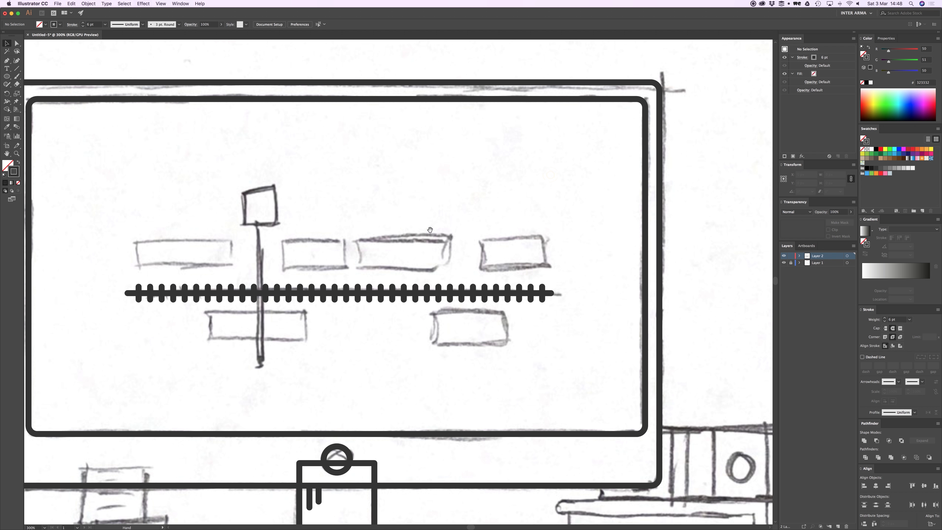
pyautogui.press('a')
pyautogui.moveTo(155, 260); pyautogui.dragTo(595, 282)
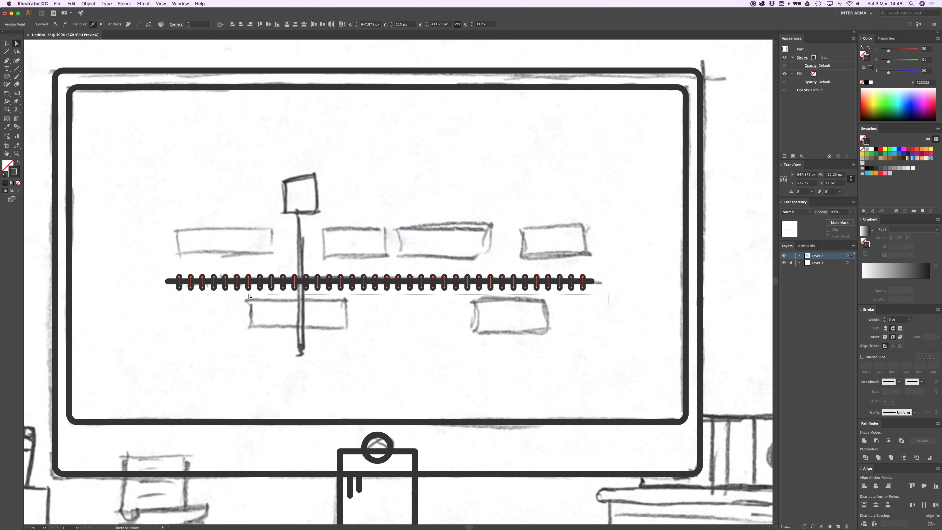
pyautogui.moveTo(178, 291); pyautogui.dragTo(176, 286)
pyautogui.press('Up')
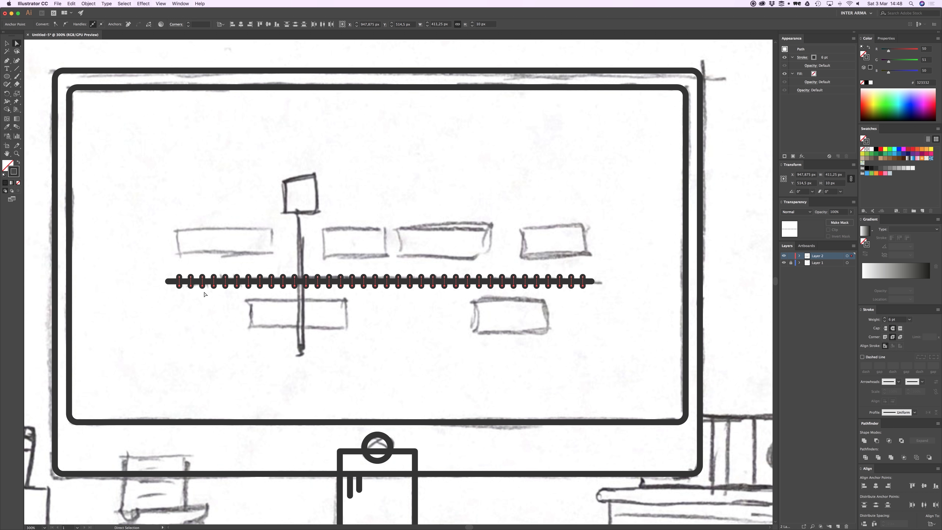
pyautogui.click(202, 206)
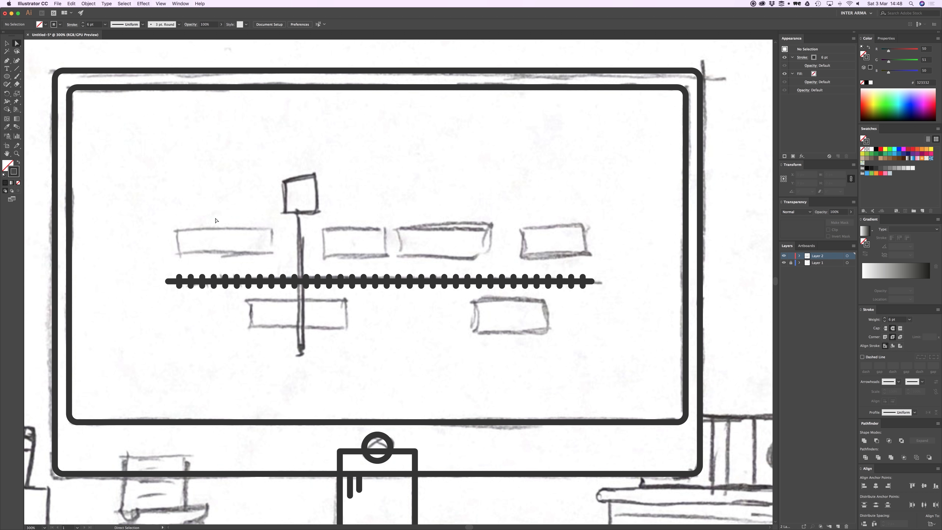
# Draw a rectangle over the leftmost sketched block above the timeline.
pyautogui.click(9, 78)
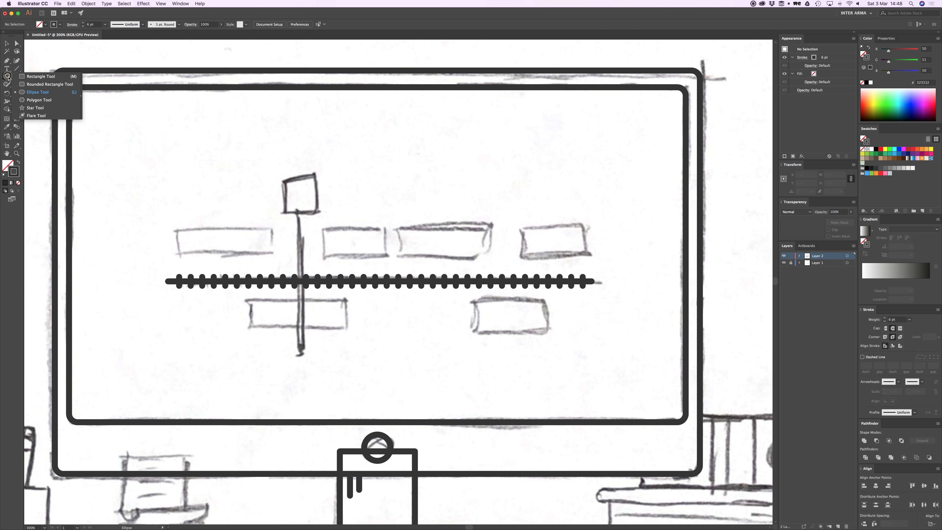
pyautogui.click(37, 76)
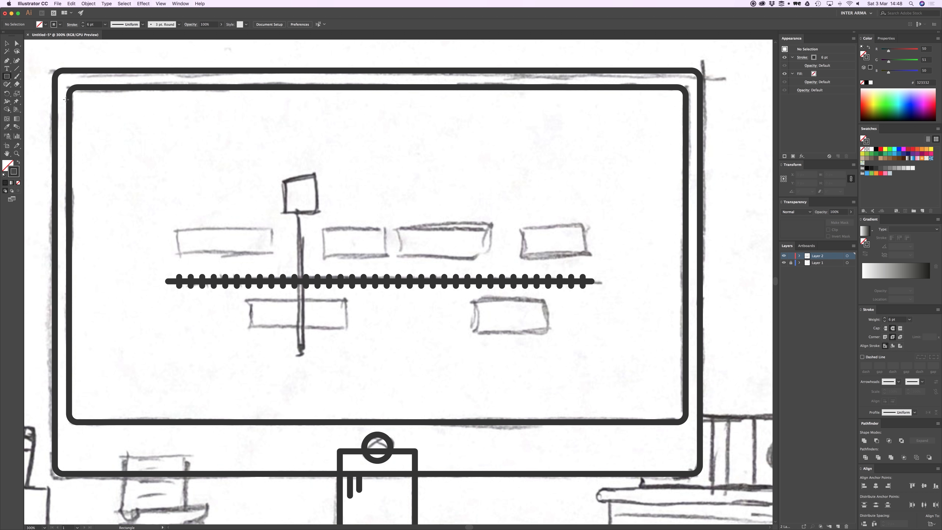
pyautogui.moveTo(176, 229); pyautogui.dragTo(272, 253)
pyautogui.press('v')
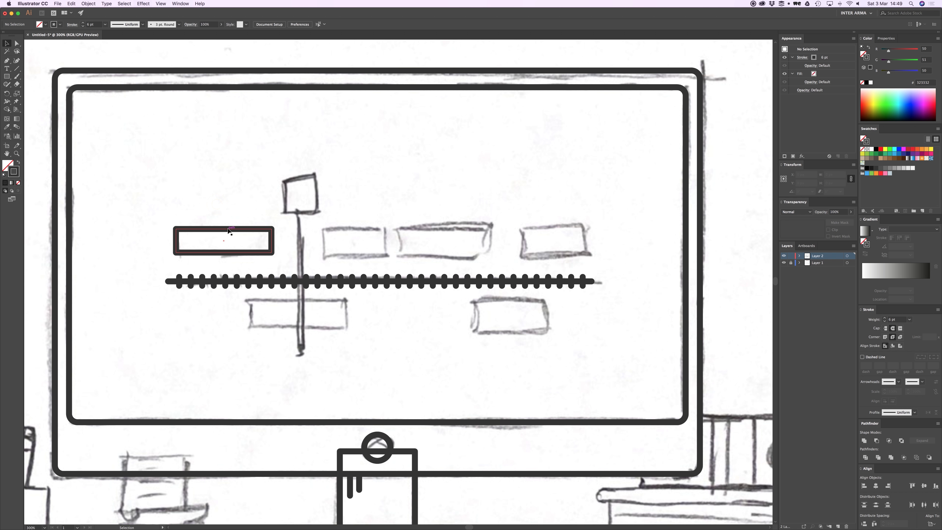
# Duplicate the leftmost rectangle onto the left sketched block below the timeline and onto the second block above it.
pyautogui.moveTo(227, 228); pyautogui.dragTo(301, 304)
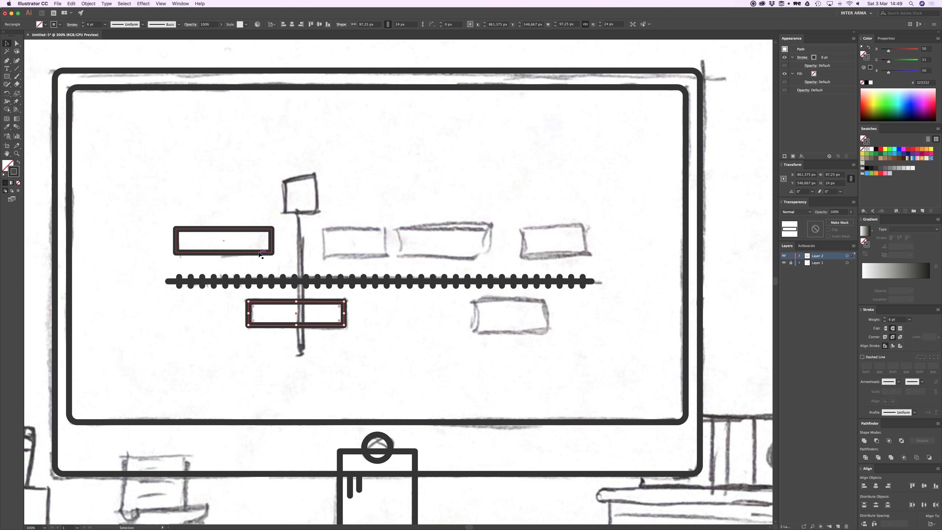
pyautogui.moveTo(258, 253); pyautogui.dragTo(405, 261)
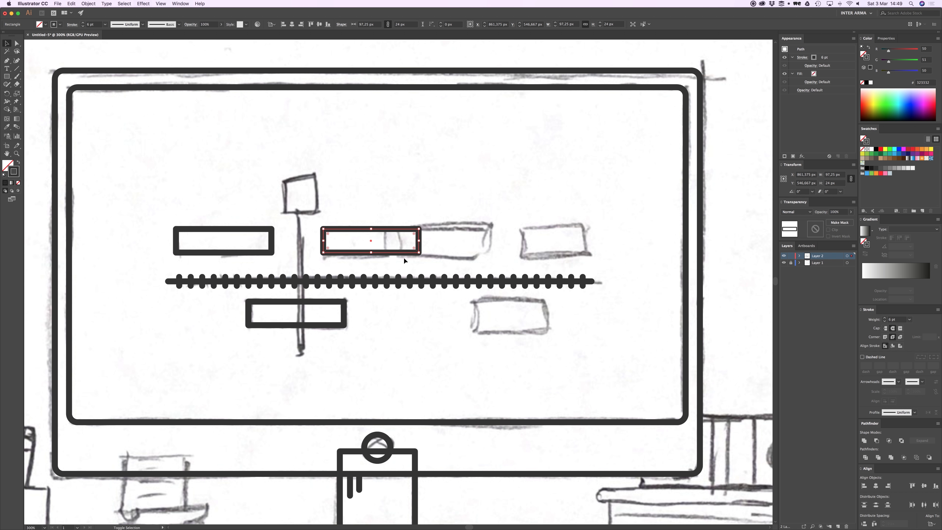
# Narrow the second upper rectangle to its sketched block and place fitted rectangles over the other two blocks above the timeline.
pyautogui.press('a')
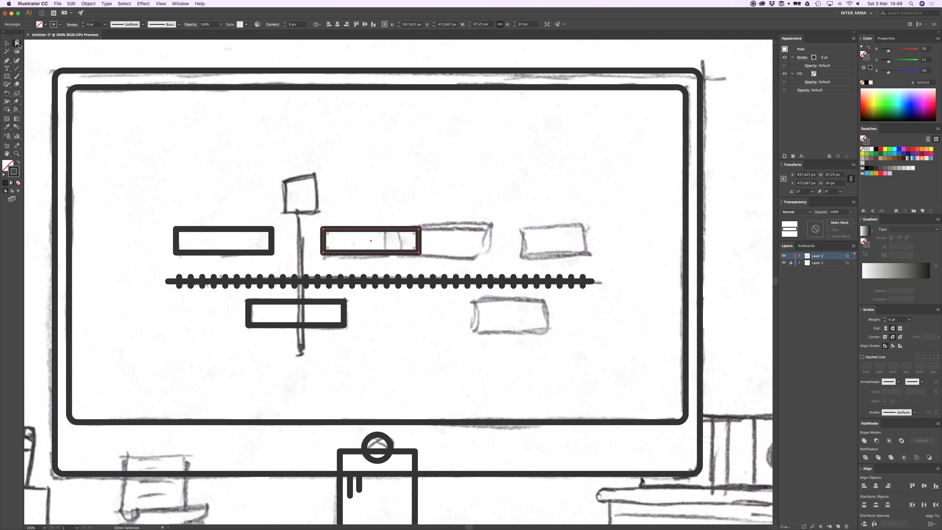
pyautogui.click(17, 42)
pyautogui.moveTo(408, 220); pyautogui.dragTo(488, 256)
pyautogui.press('v')
pyautogui.click(374, 210)
pyautogui.press('a')
pyautogui.press('v')
pyautogui.click(415, 211)
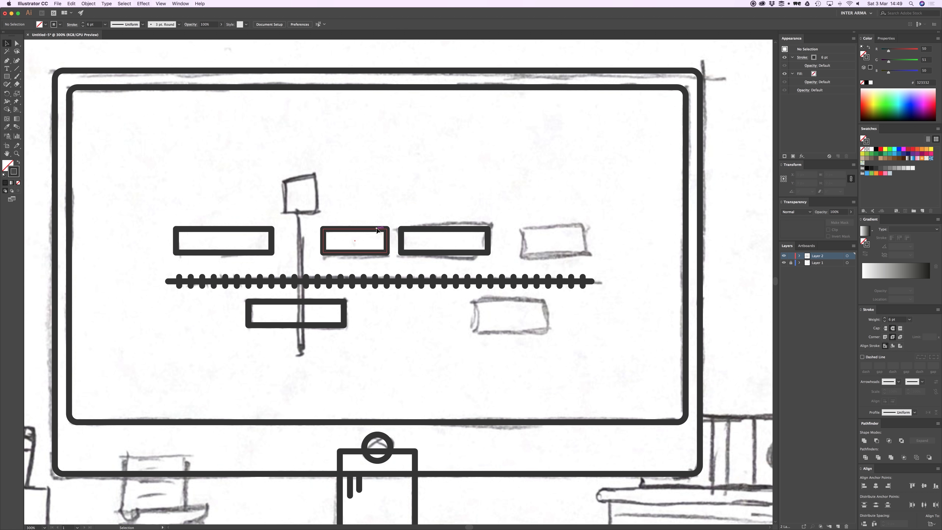
pyautogui.moveTo(377, 229); pyautogui.dragTo(579, 234)
pyautogui.click(501, 194)
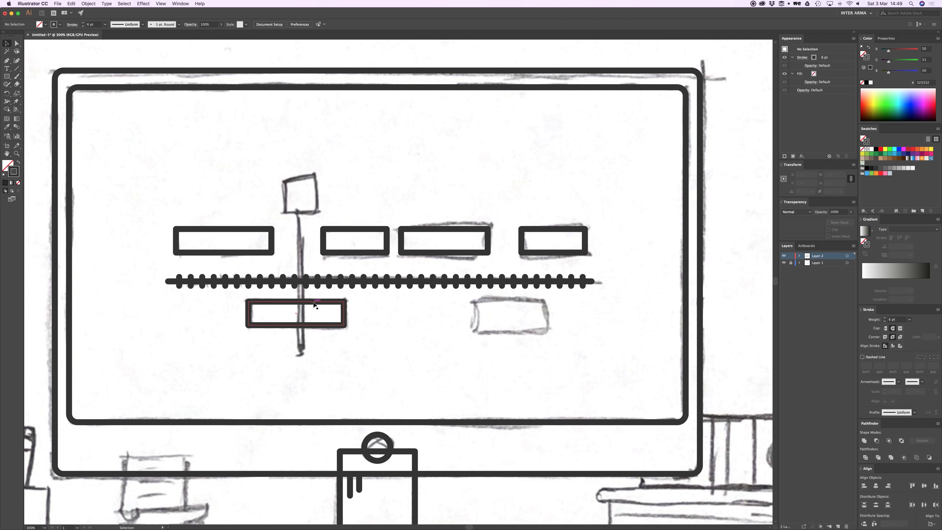
# Duplicate the lower rectangle onto the right sketched block below the timeline and narrow it to about 77 px.
pyautogui.moveTo(339, 304); pyautogui.dragTo(544, 303)
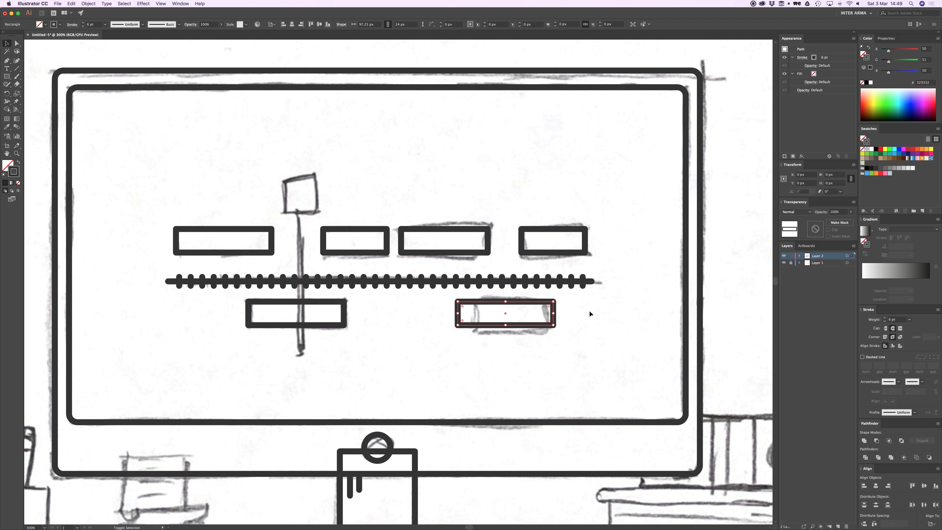
pyautogui.press('a')
pyautogui.moveTo(448, 297); pyautogui.dragTo(469, 325)
pyautogui.moveTo(579, 345); pyautogui.dragTo(546, 301)
pyautogui.press('v')
pyautogui.click(569, 306)
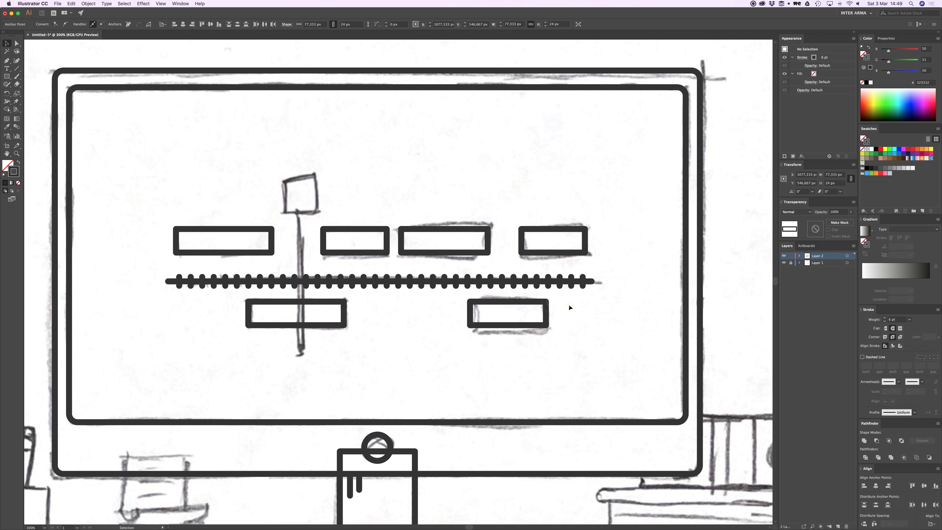
# Draw a square about 37 px wide over the sketched playhead handle and a vertical line from its bottom edge to the playhead's end.
pyautogui.moveTo(287, 170)
pyautogui.mouseDown()
pyautogui.moveTo(344, 204)
pyautogui.moveTo(348, 225)
pyautogui.mouseUp()
pyautogui.click(7, 77)
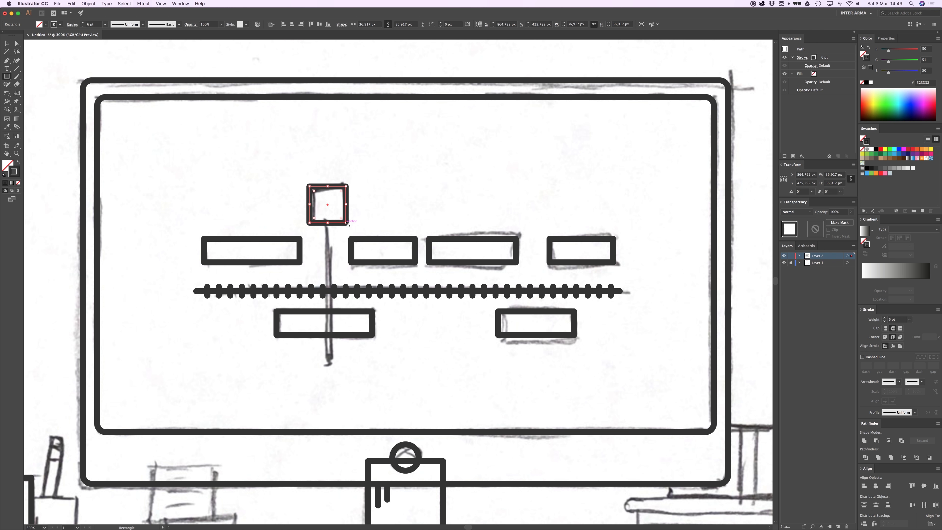
pyautogui.press('super+shift+a')
pyautogui.press('p')
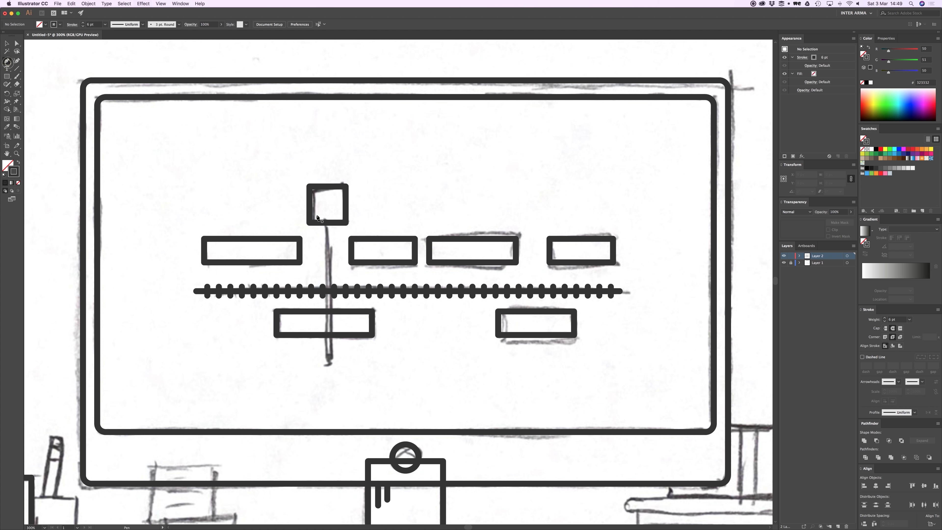
pyautogui.click(328, 223)
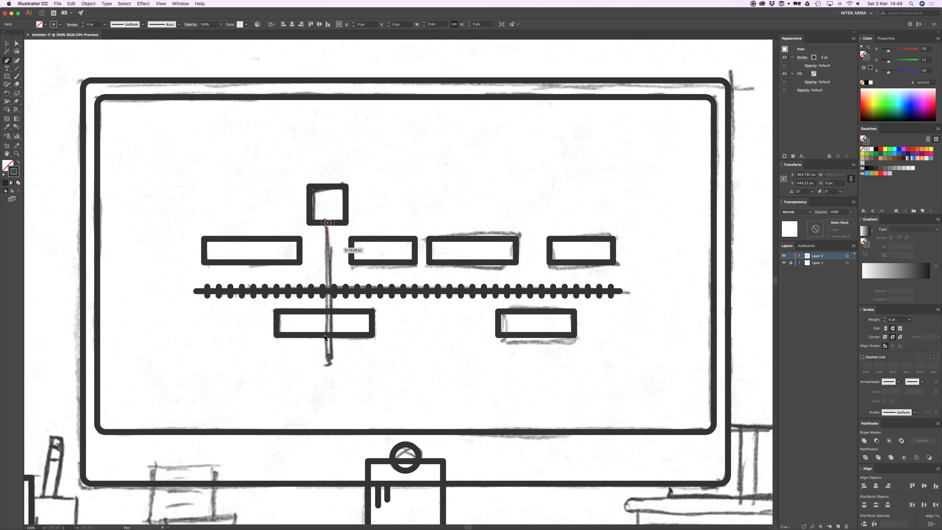
pyautogui.click(327, 362)
pyautogui.press('v')
pyautogui.click(386, 203)
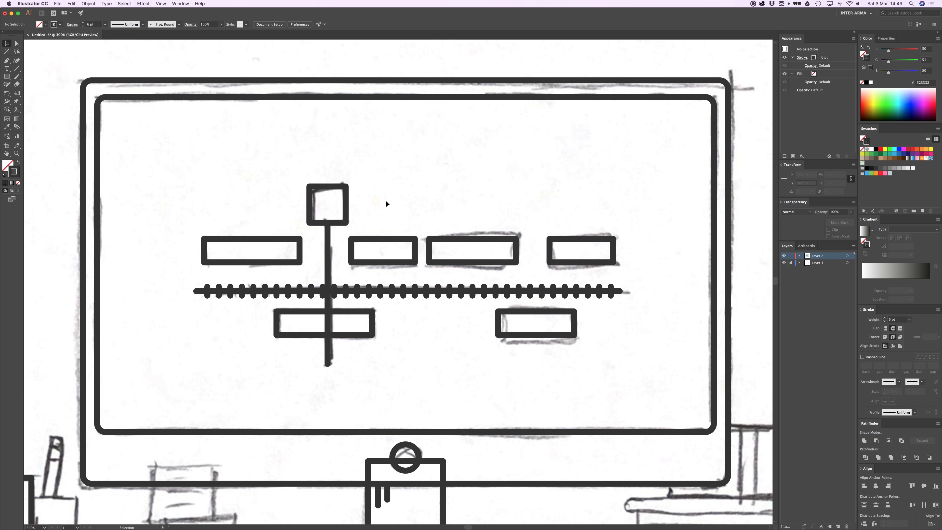
# Try to trace the sketched pencil holder beside the mug with the Pen tool, following the mug's right edge.
pyautogui.press('super+1')
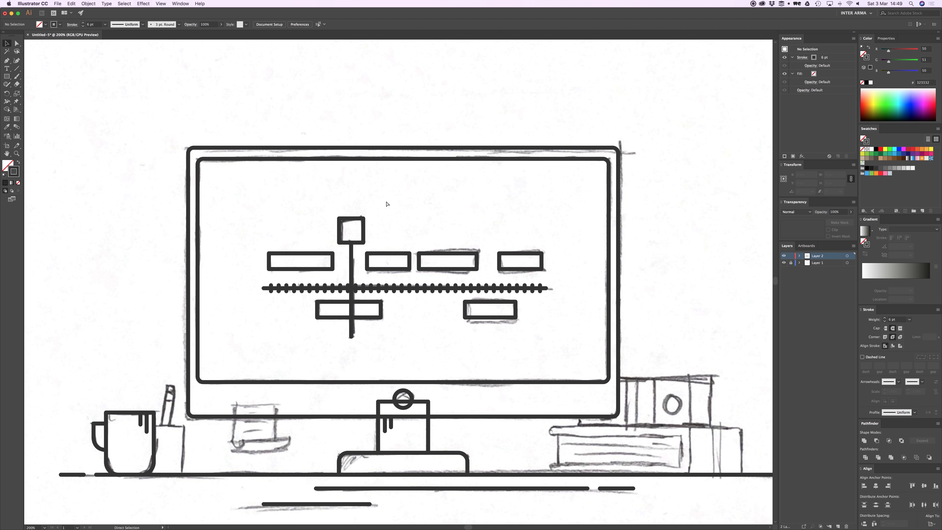
pyautogui.press('super+equal')
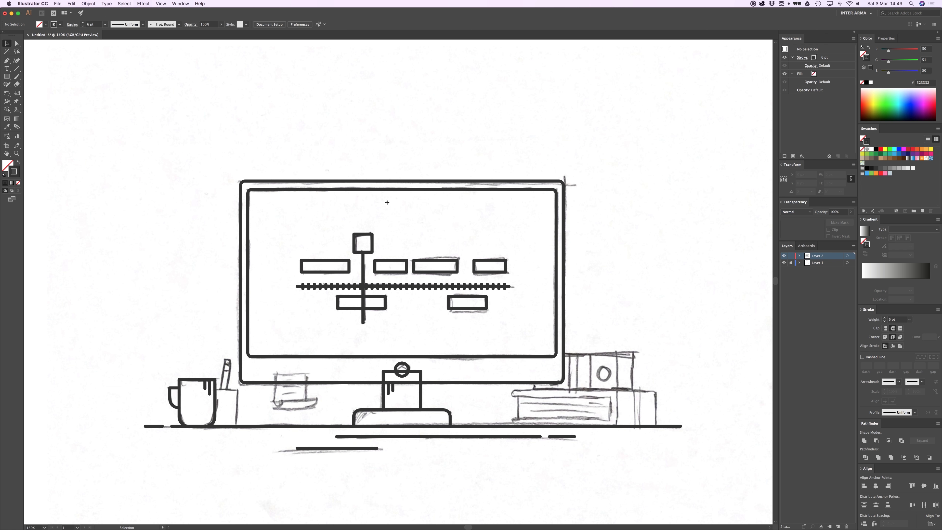
pyautogui.press('space')
pyautogui.moveTo(313, 309); pyautogui.dragTo(486, 255)
pyautogui.moveTo(405, 278); pyautogui.dragTo(353, 231)
pyautogui.press('super+equal')
pyautogui.press('super+equal')
pyautogui.press('space')
pyautogui.click(7, 76)
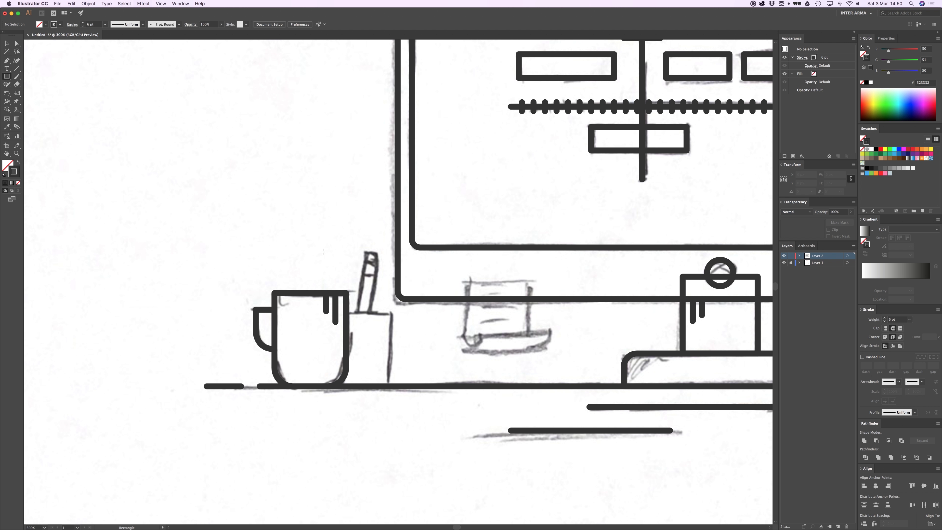
pyautogui.press('v')
pyautogui.press('p')
pyautogui.click(345, 314)
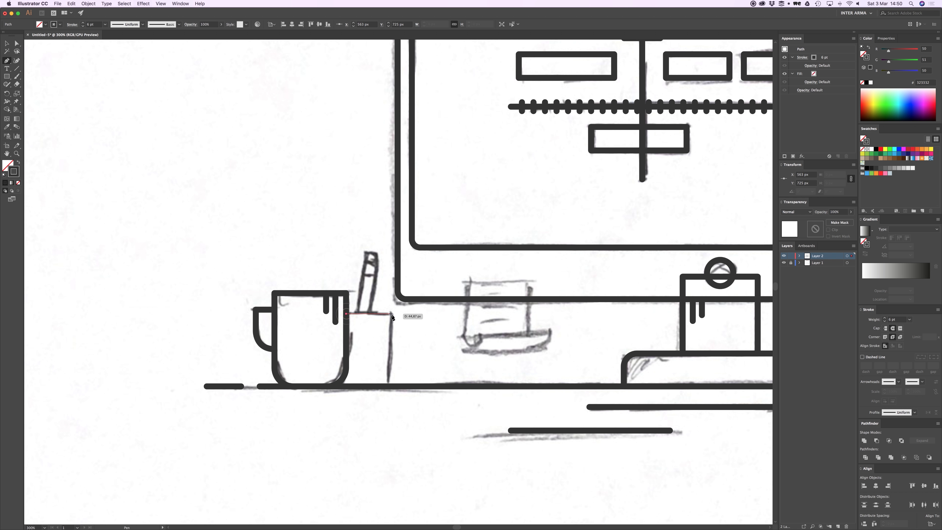
pyautogui.click(390, 314)
pyautogui.click(390, 386)
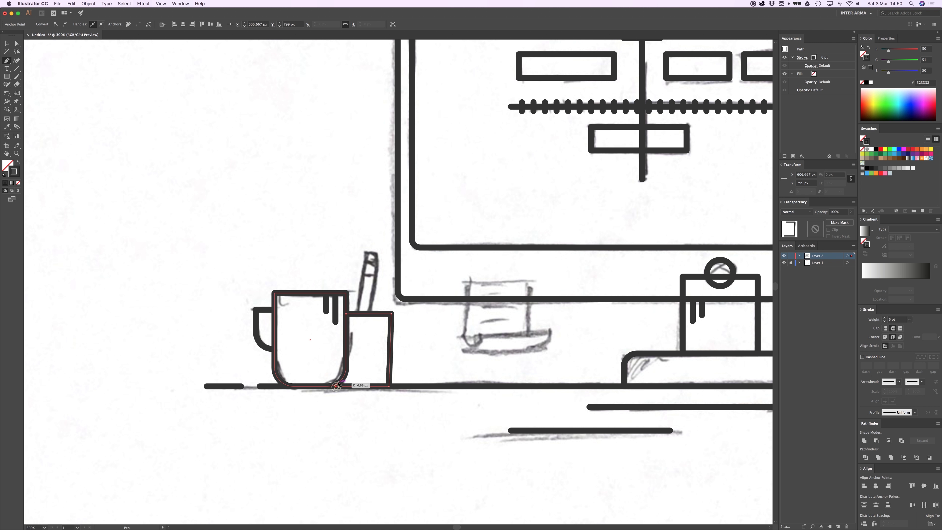
pyautogui.click(346, 372)
pyautogui.click(346, 314)
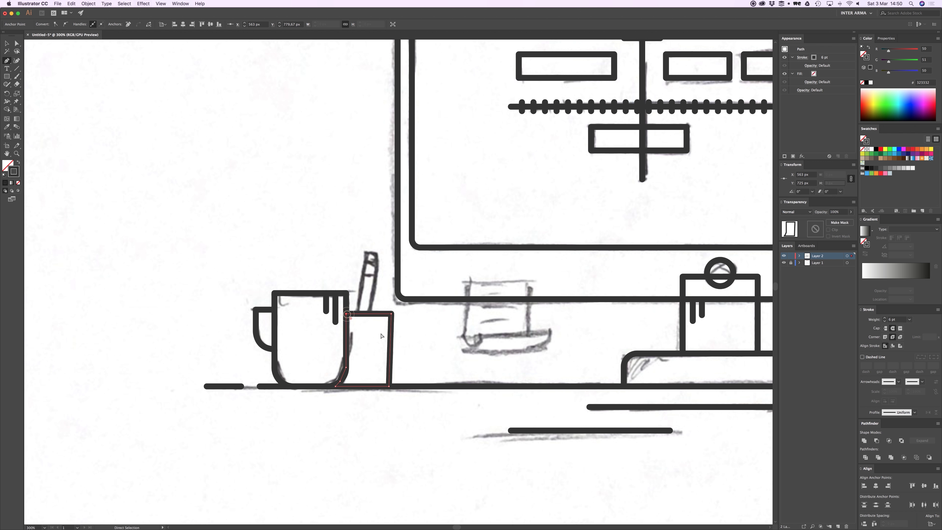
# Undo the pencil holder outline traced with the Pen tool.
pyautogui.press('super+z')
pyautogui.press('super+z')
pyautogui.press('super+z')
pyautogui.press('super+z')
pyautogui.press('super+z')
pyautogui.press('super+z')
pyautogui.press('super+z')
# Draw a rectangle about 55 × 74 px over the sketched pencil holder, overlapping the mug and standing on the desk line.
pyautogui.press('v')
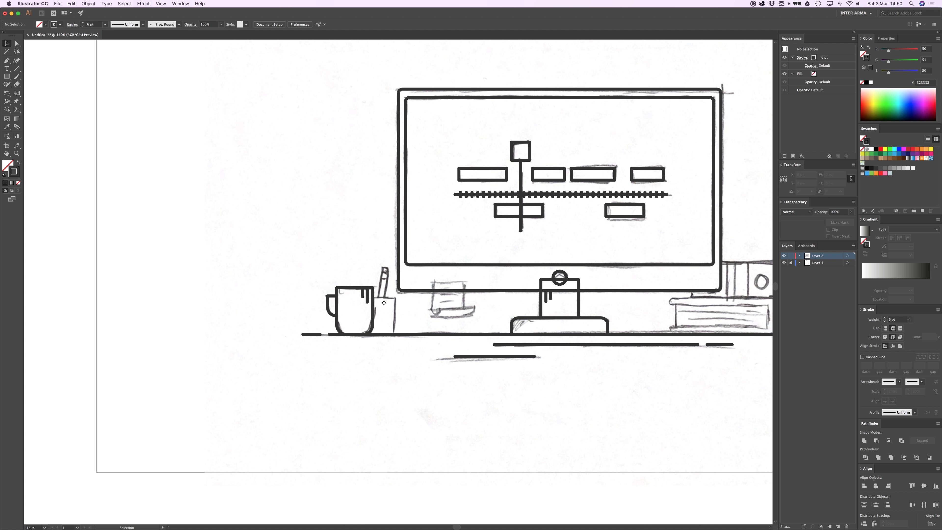
pyautogui.press('super+equal')
pyautogui.press('super+equal')
pyautogui.press('super+equal')
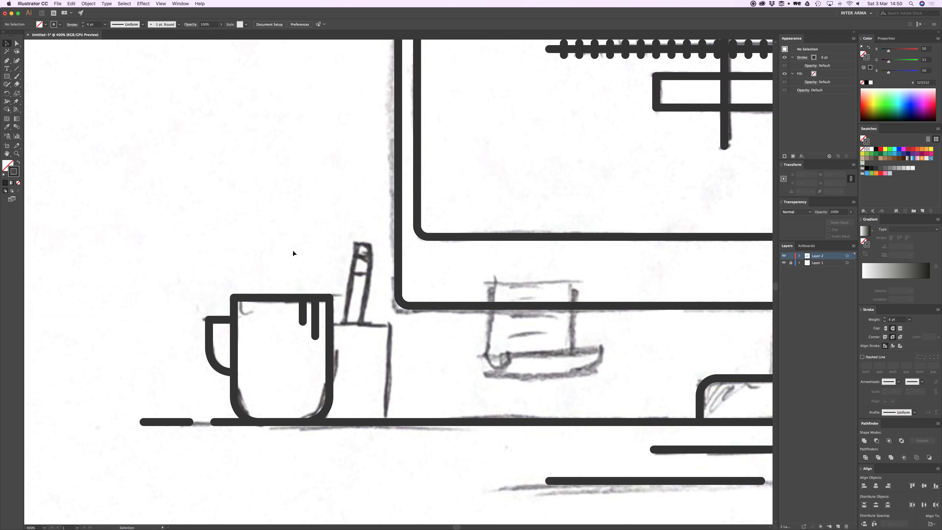
pyautogui.moveTo(292, 250); pyautogui.dragTo(290, 239)
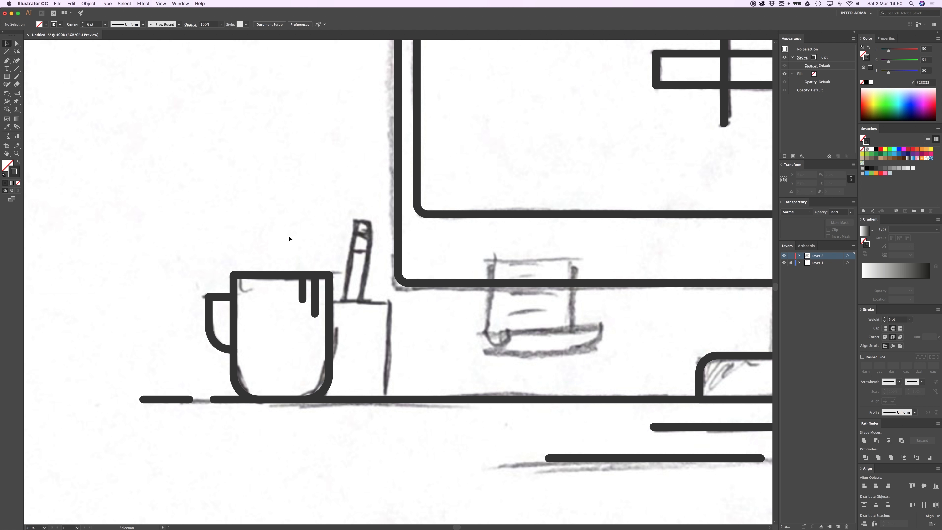
pyautogui.click(6, 76)
pyautogui.moveTo(389, 303); pyautogui.dragTo(318, 399)
# Taper the pencil holder by moving its lower right corner 3 px left and its lower left corner 3 px right.
pyautogui.press('a')
pyautogui.click(390, 399)
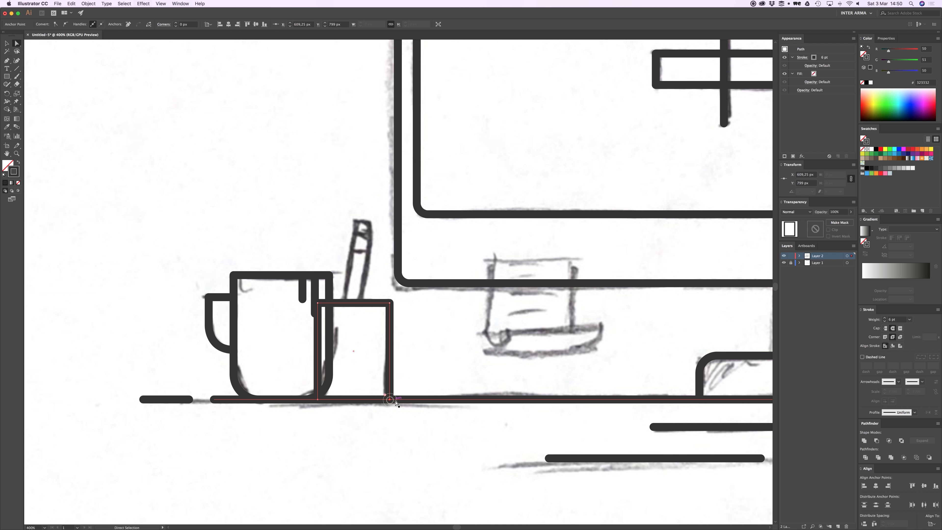
pyautogui.press('Left')
pyautogui.press('Left')
pyautogui.press('Left')
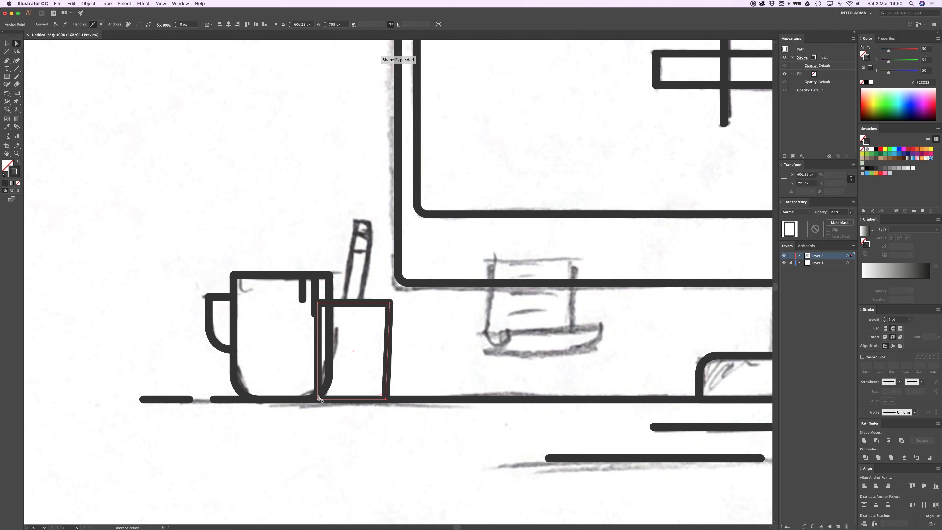
pyautogui.click(318, 400)
pyautogui.press('Right')
pyautogui.press('Right')
pyautogui.press('Right')
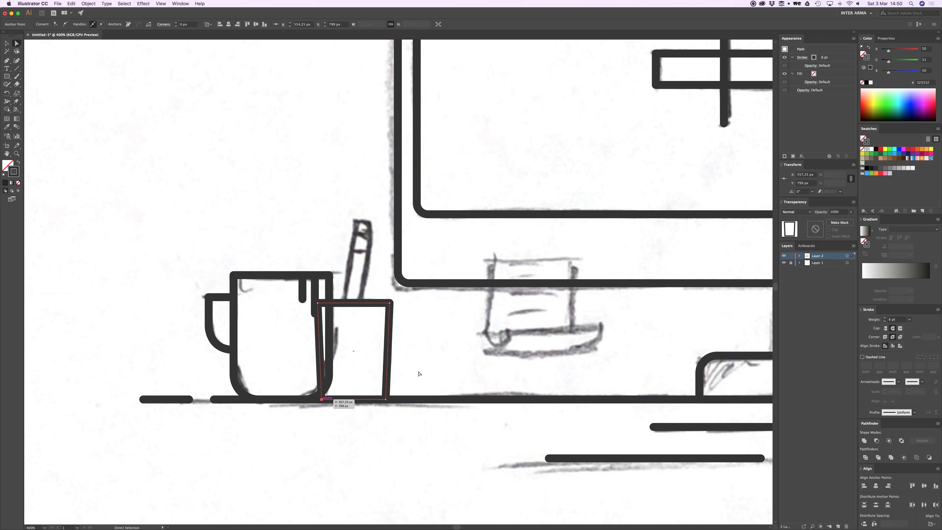
# Move the tapered pencil holder 3 px to the left.
pyautogui.press('v')
pyautogui.click(403, 353)
pyautogui.click(375, 349)
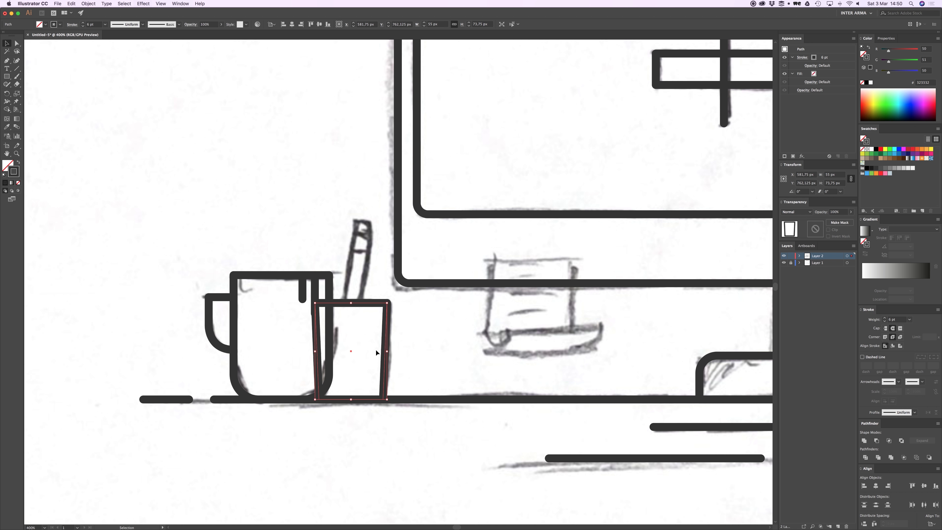
pyautogui.click(426, 354)
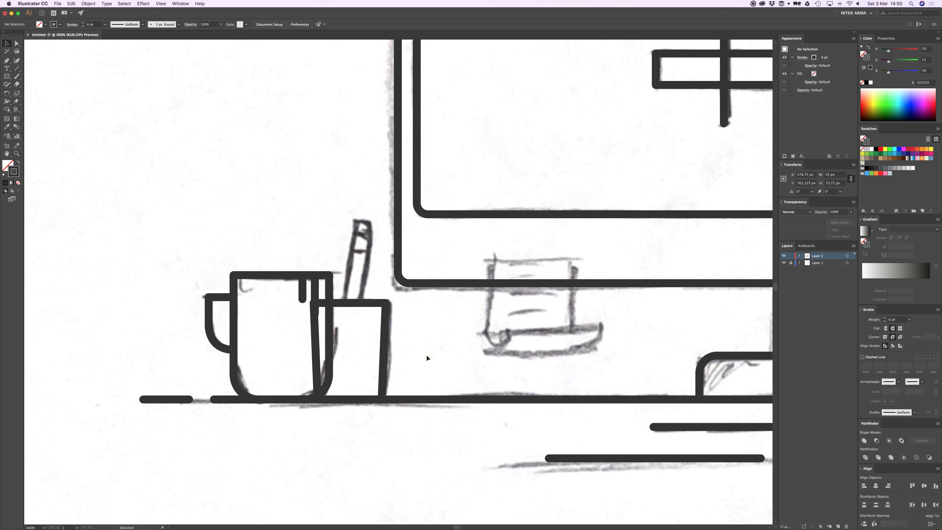
# Draw a tall, upright rectangle about 13 px wide above the mug for the pencil and round its top corners.
pyautogui.scroll(2, 409, 338)
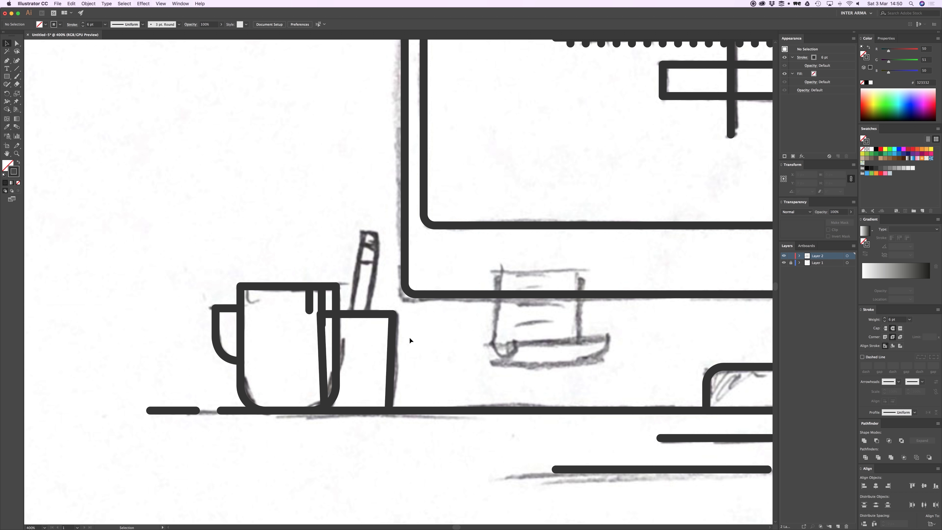
pyautogui.press('m')
pyautogui.scroll(-1, 409, 336)
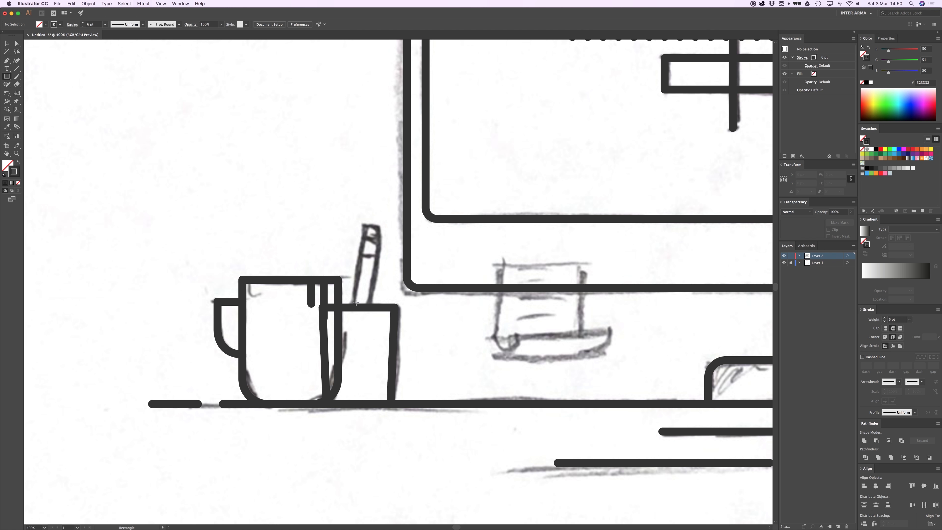
pyautogui.scroll(2, 355, 308)
pyautogui.hscroll(-2, 355, 308)
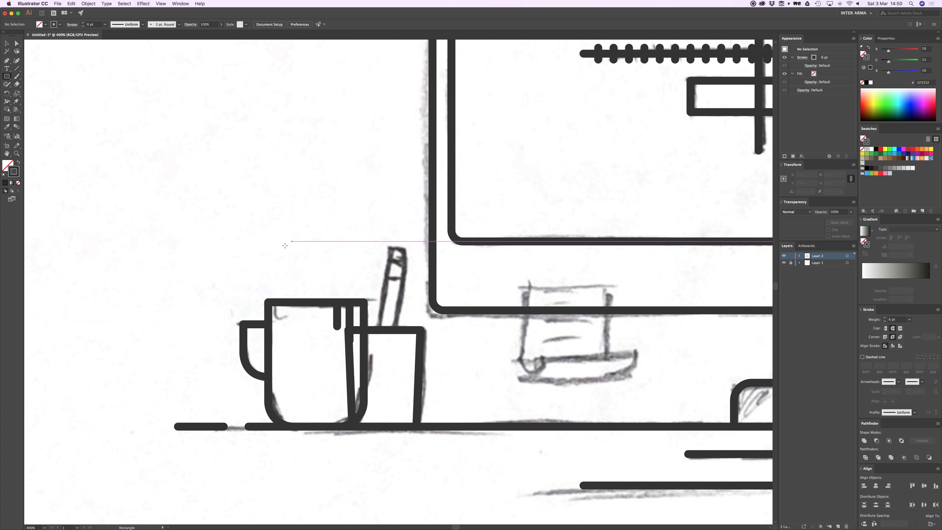
pyautogui.moveTo(285, 247)
pyautogui.mouseDown()
pyautogui.moveTo(303, 117)
pyautogui.moveTo(270, 129)
pyautogui.moveTo(295, 126)
pyautogui.mouseUp()
pyautogui.press('a')
pyautogui.click(325, 134)
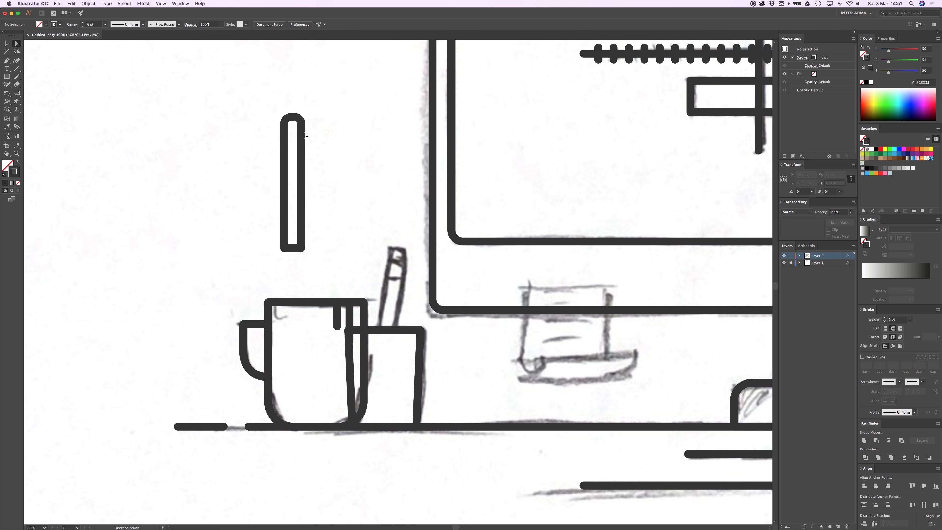
# Undo the pencil's corner rounding and round its top corners again with a smaller radius.
pyautogui.press('p')
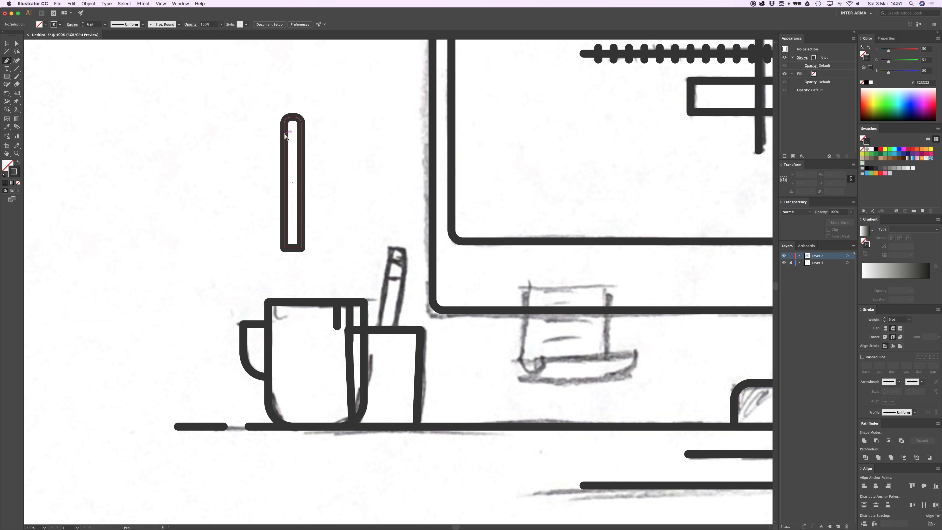
pyautogui.press('super+z')
pyautogui.press('a')
pyautogui.moveTo(318, 111)
pyautogui.mouseDown()
pyautogui.moveTo(278, 127)
pyautogui.moveTo(317, 127)
pyautogui.mouseUp()
pyautogui.click(318, 127)
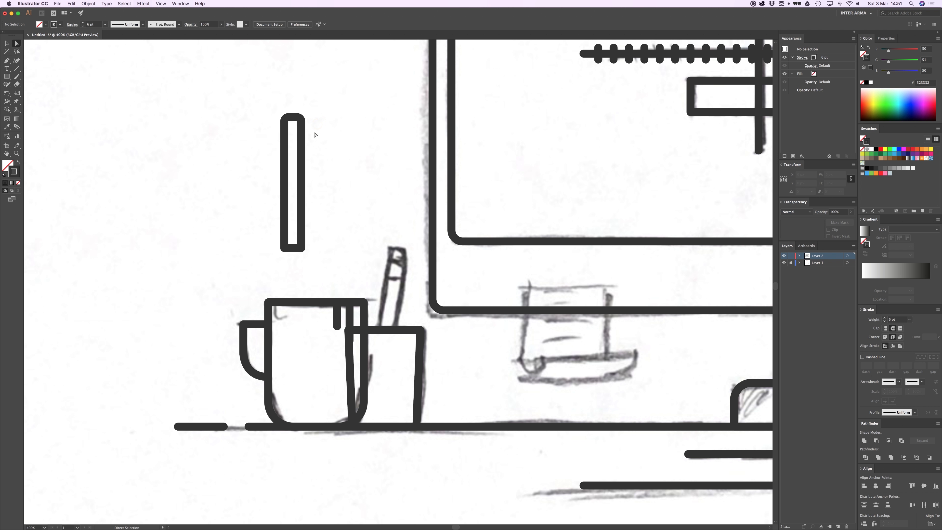
# Draw a horizontal line 13 px long across the pencil, just below its rounded top.
pyautogui.press('p')
pyautogui.click(284, 132)
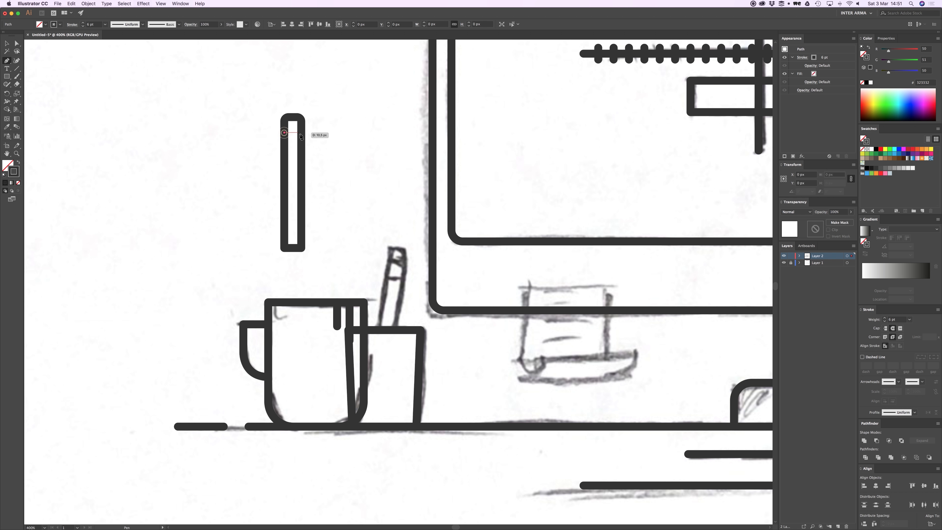
pyautogui.click(301, 133)
pyautogui.press('v')
pyautogui.click(322, 138)
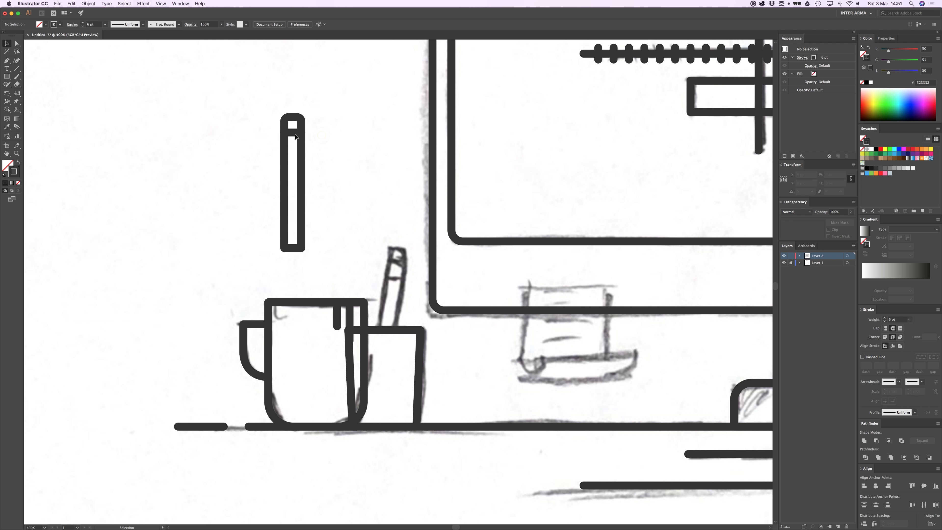
# Nudge the short line across the pencil down slightly and place a copy just below it as a second band.
pyautogui.click(296, 134)
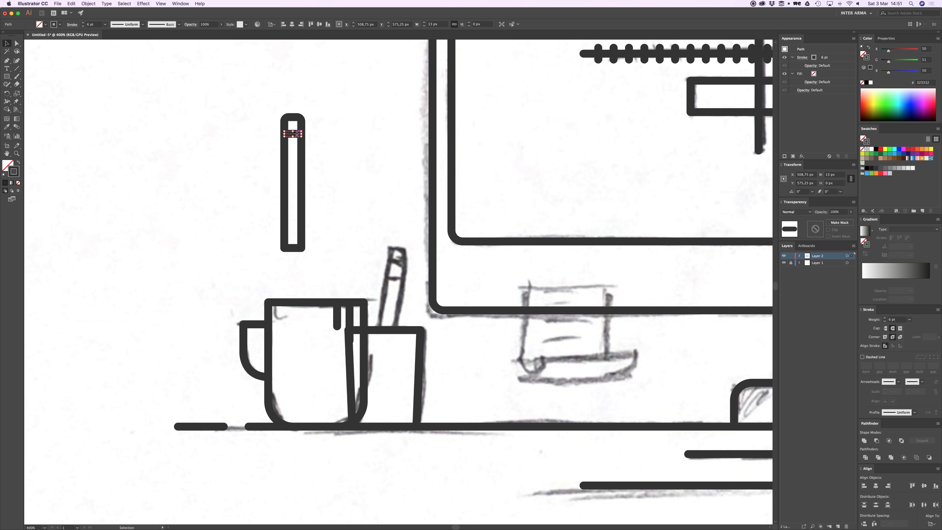
pyautogui.click(315, 132)
pyautogui.click(293, 137)
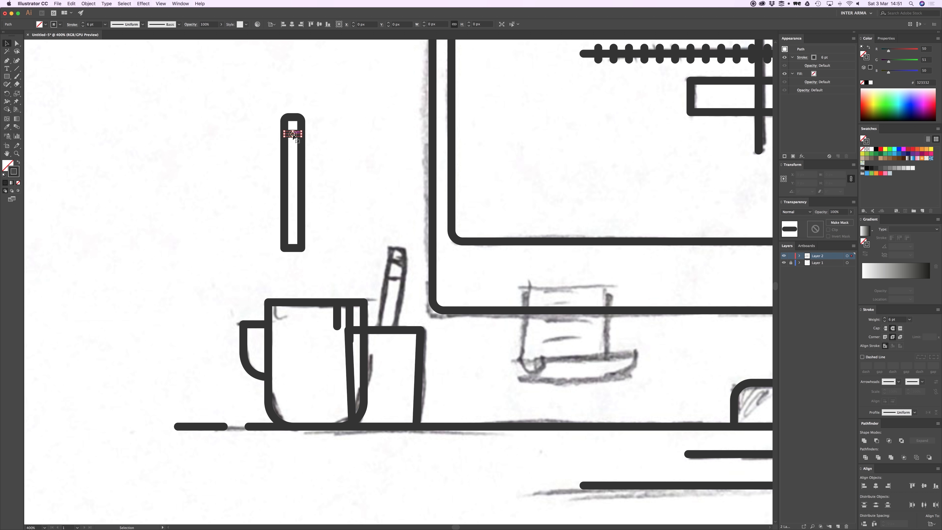
pyautogui.click(315, 139)
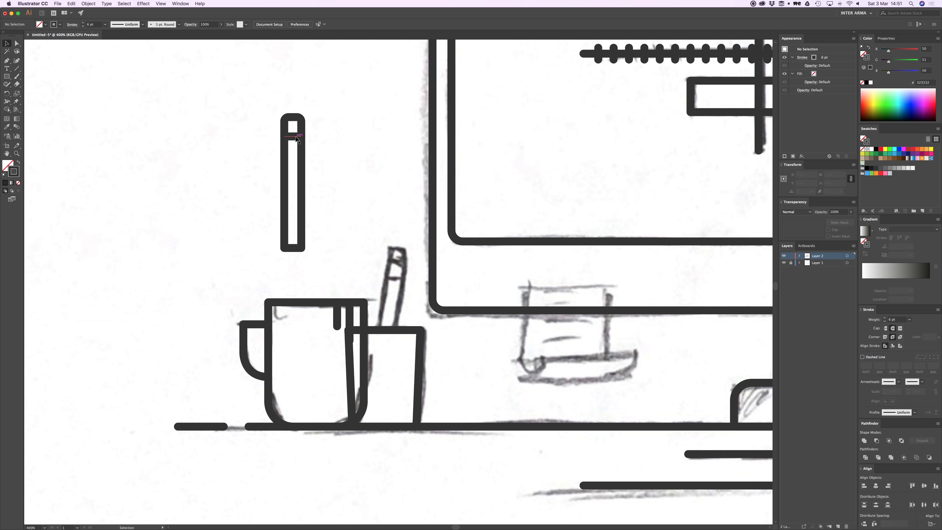
pyautogui.moveTo(294, 136); pyautogui.dragTo(293, 154)
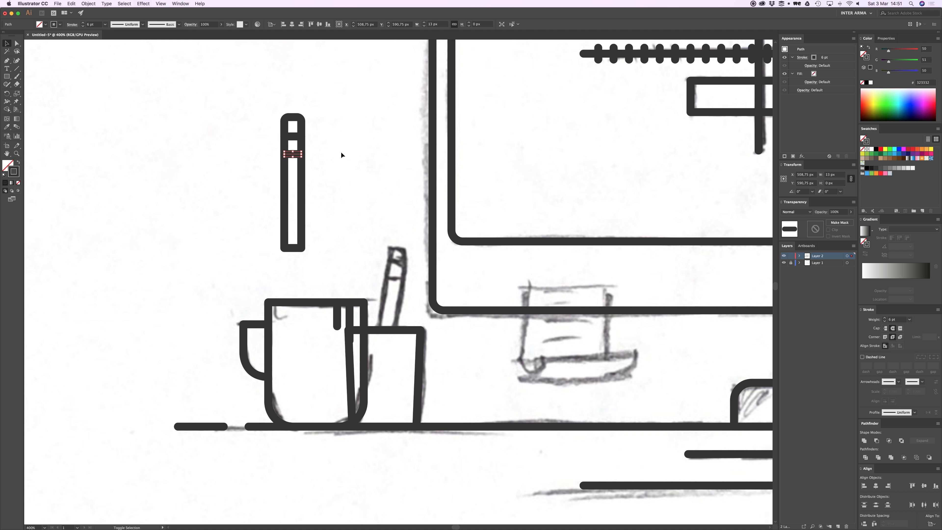
pyautogui.press('Up')
pyautogui.press('Up')
pyautogui.click(340, 152)
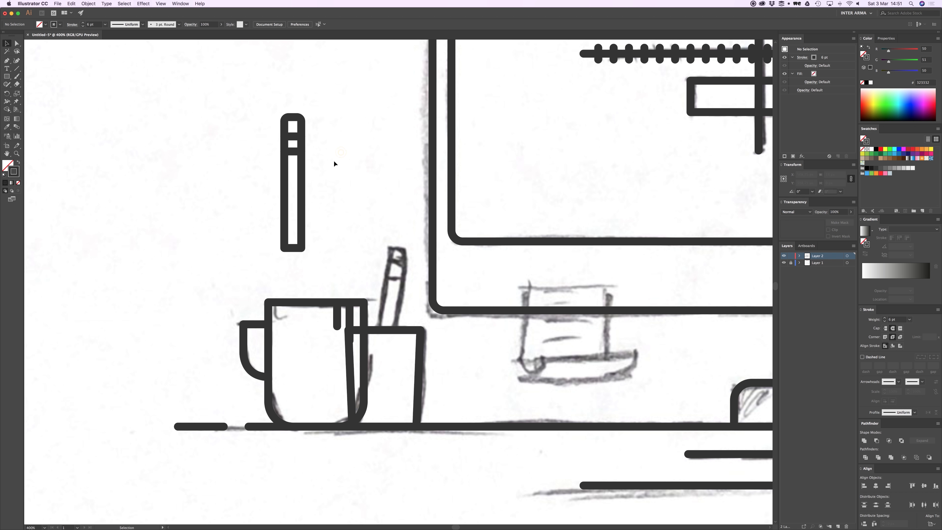
# Group the upright pencil outline with its two band lines.
pyautogui.moveTo(236, 101); pyautogui.dragTo(334, 182)
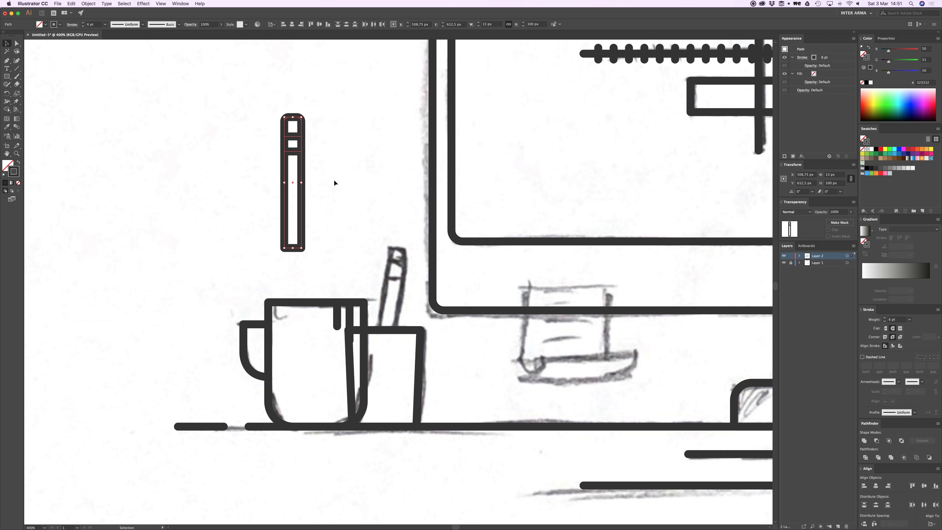
pyautogui.rightClick(296, 154)
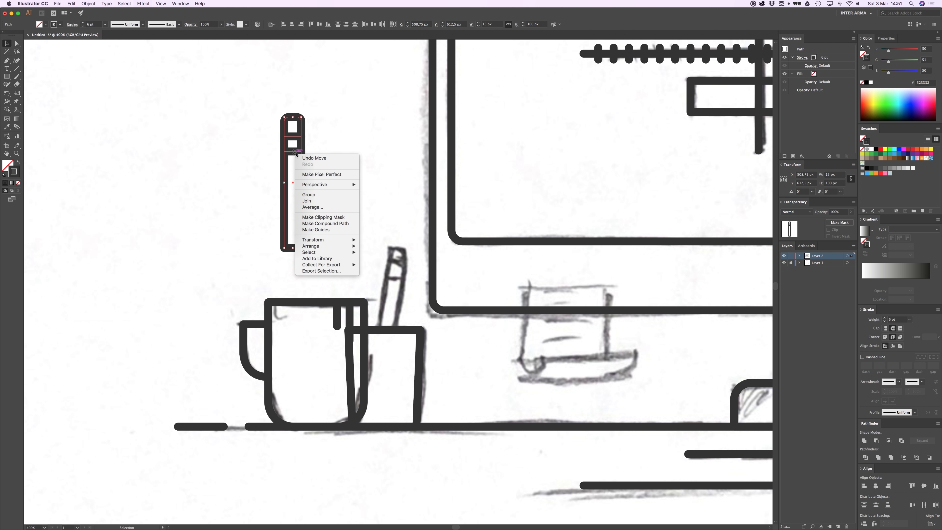
pyautogui.click(322, 195)
pyautogui.click(316, 144)
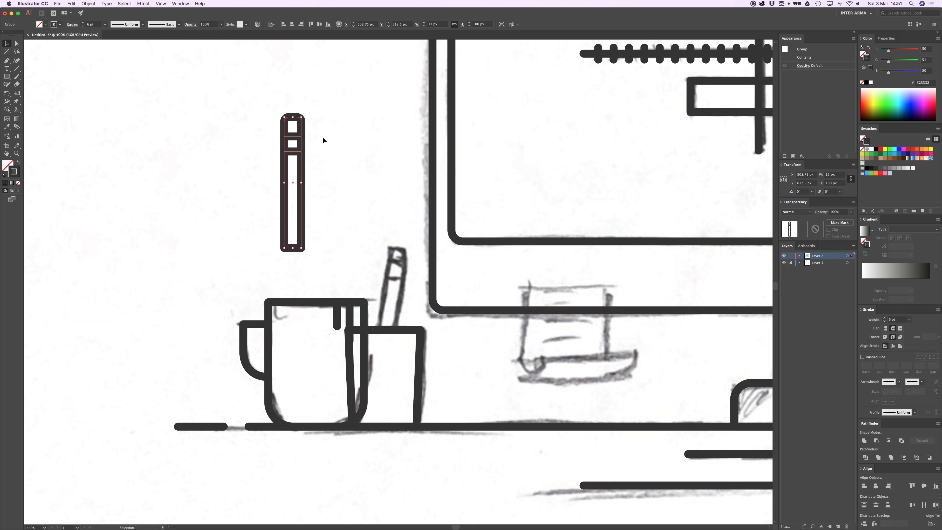
# Place the pencil group in the holder, tilted slightly clockwise to match the sketched pencil.
pyautogui.moveTo(302, 149); pyautogui.dragTo(360, 153)
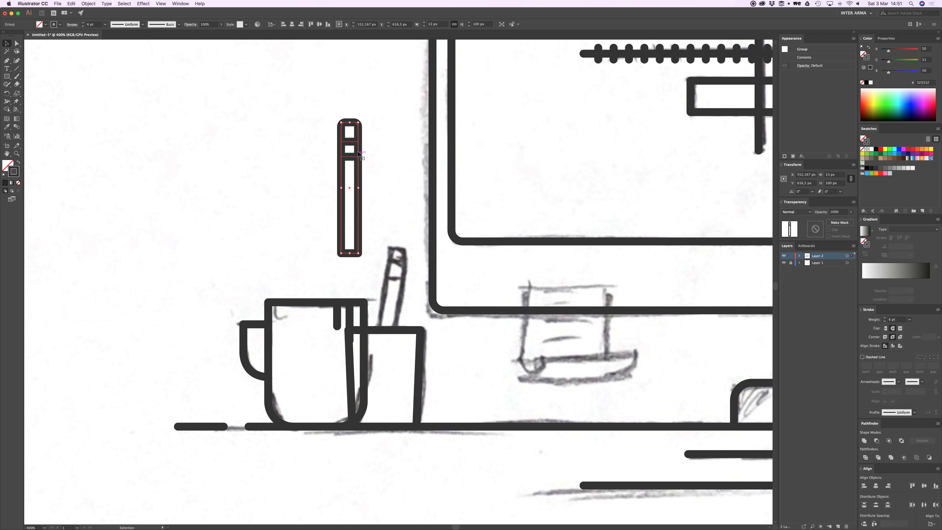
pyautogui.press('super+z')
pyautogui.moveTo(305, 116)
pyautogui.mouseDown()
pyautogui.moveTo(317, 116)
pyautogui.moveTo(309, 144)
pyautogui.moveTo(398, 273)
pyautogui.moveTo(403, 267)
pyautogui.mouseUp()
pyautogui.click(342, 132)
pyautogui.click(394, 210)
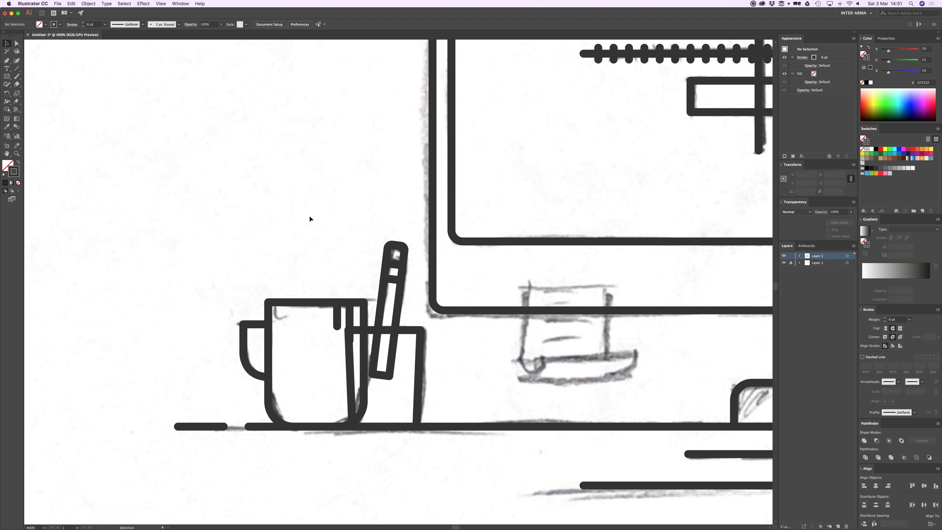
# Add a copy of the pencil leaning the opposite way in the holder, and shift the original about 3 px to the right.
pyautogui.scroll(-2, 345, 230)
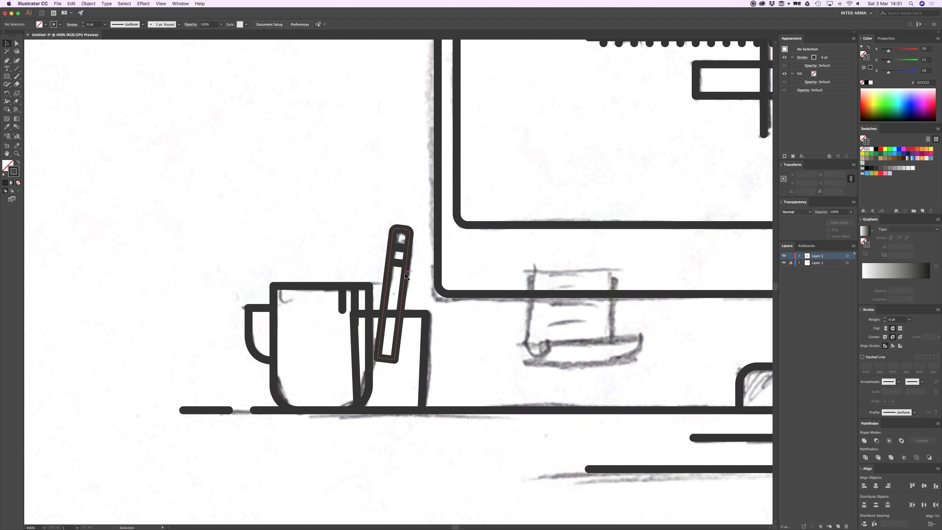
pyautogui.moveTo(406, 275)
pyautogui.mouseDown()
pyautogui.moveTo(385, 273)
pyautogui.moveTo(405, 273)
pyautogui.moveTo(363, 244)
pyautogui.mouseUp()
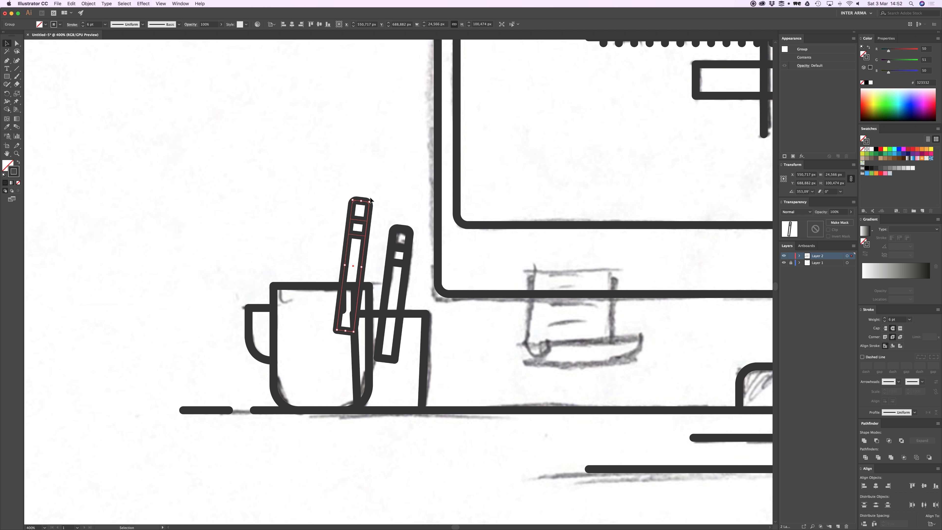
pyautogui.moveTo(372, 200)
pyautogui.mouseDown()
pyautogui.moveTo(347, 201)
pyautogui.moveTo(383, 283)
pyautogui.moveTo(409, 258)
pyautogui.mouseUp()
pyautogui.click(380, 192)
pyautogui.click(373, 213)
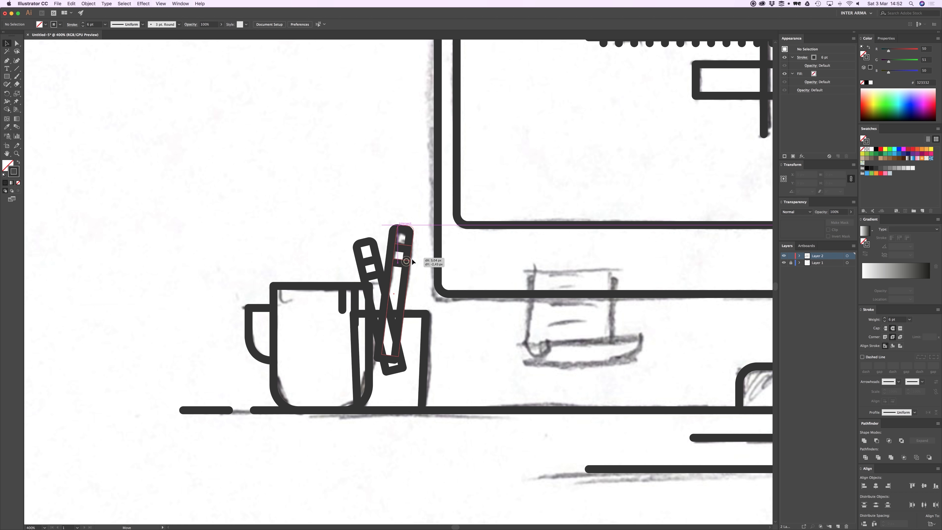
pyautogui.click(383, 215)
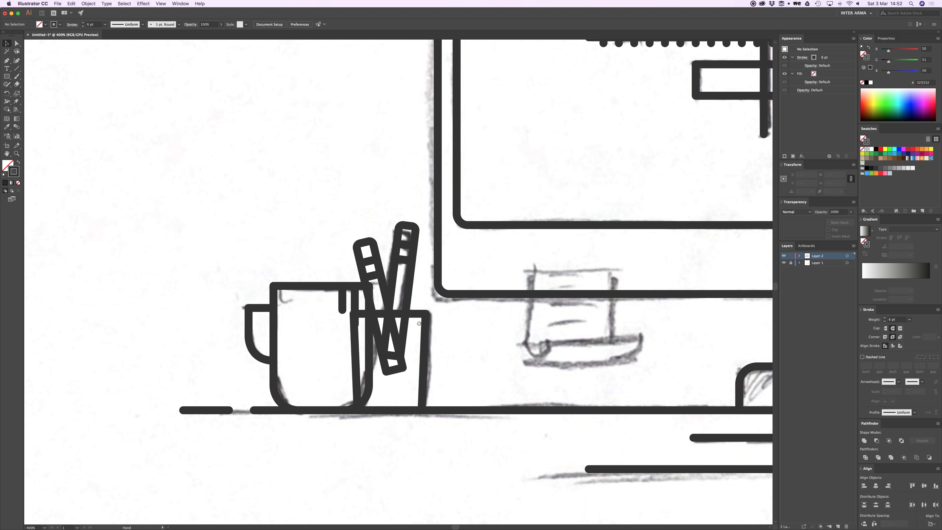
pyautogui.moveTo(419, 323); pyautogui.dragTo(420, 303)
pyautogui.moveTo(567, 243); pyautogui.dragTo(400, 321)
pyautogui.press('super+minus')
pyautogui.press('super+minus')
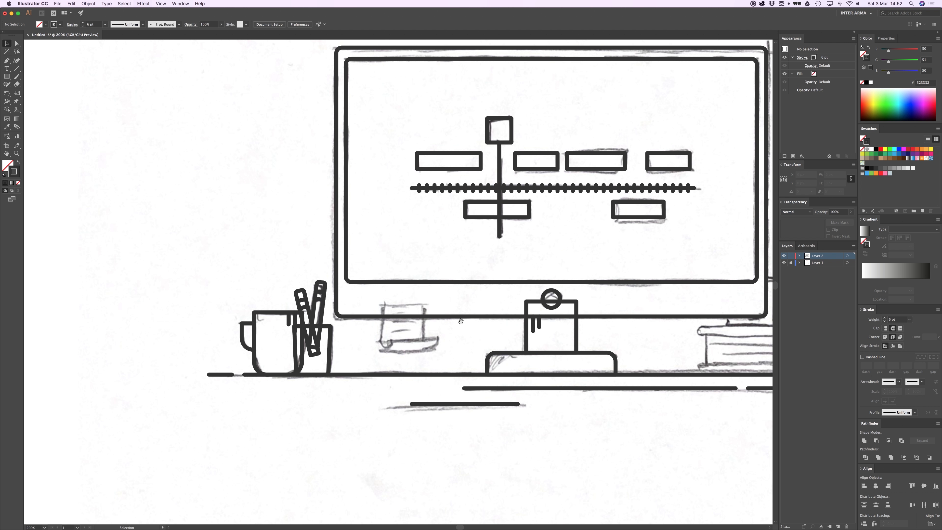
pyautogui.moveTo(486, 318); pyautogui.dragTo(446, 304)
pyautogui.press('super+plus')
pyautogui.press('super+plus')
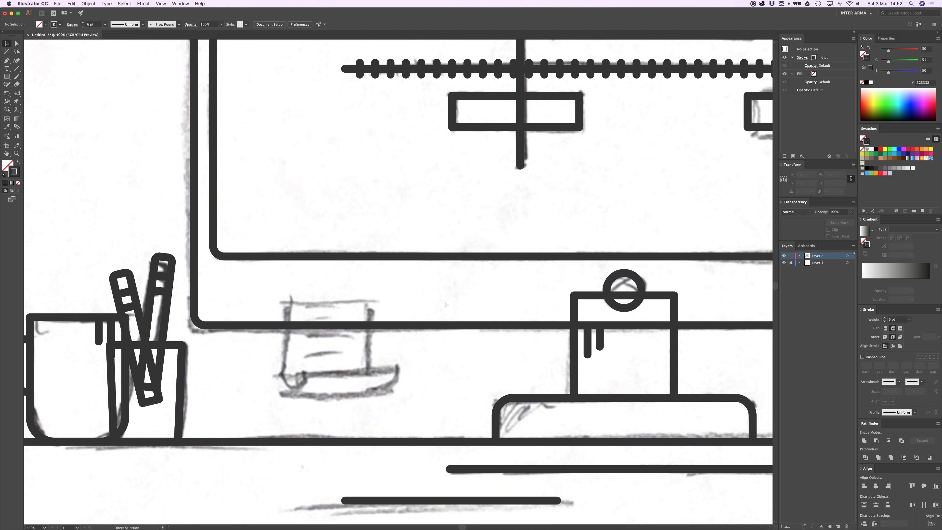
pyautogui.moveTo(322, 316); pyautogui.dragTo(357, 304)
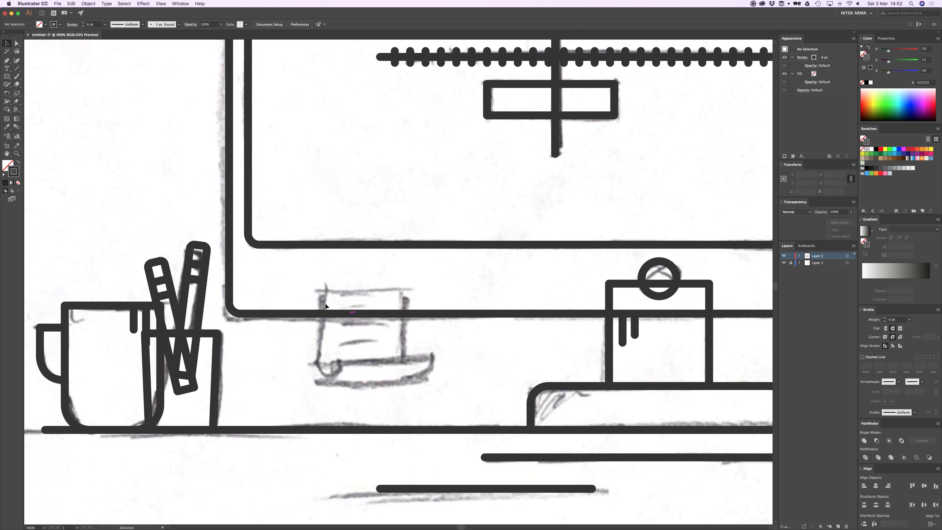
pyautogui.press('m')
pyautogui.moveTo(321, 292); pyautogui.dragTo(406, 386)
pyautogui.hotkey('ctrl', 'z')
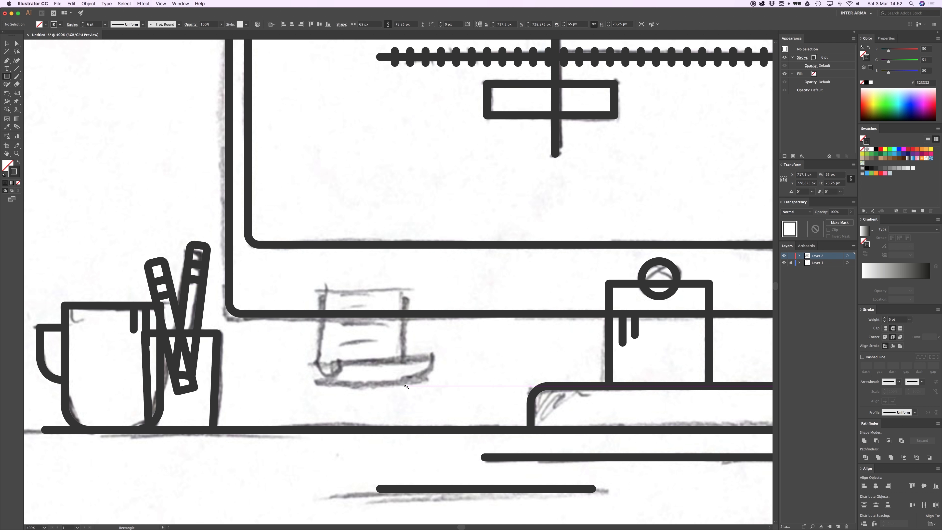
pyautogui.press('p')
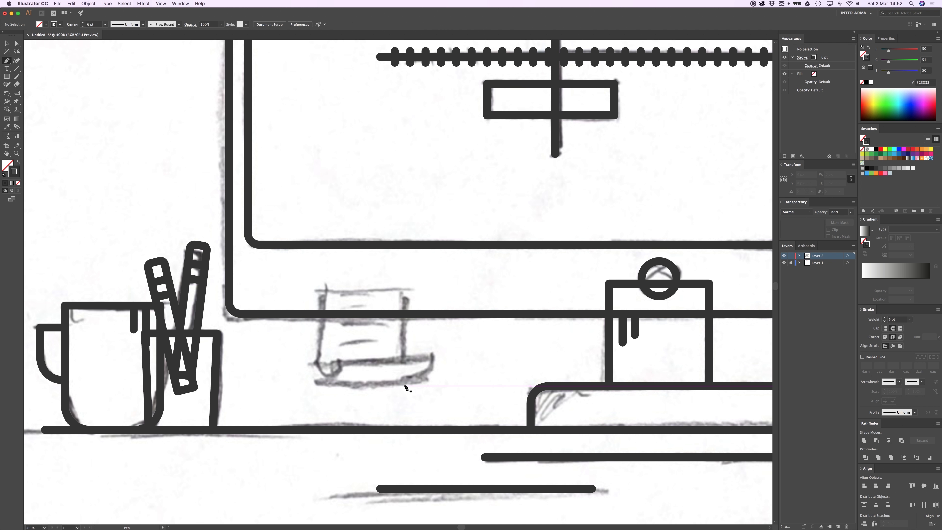
pyautogui.click(325, 291)
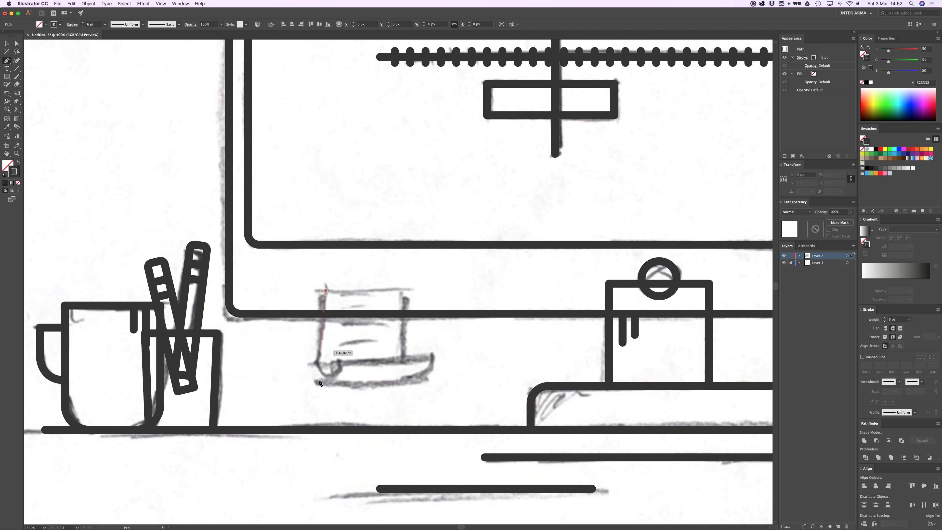
pyautogui.moveTo(322, 380); pyautogui.dragTo(336, 381)
pyautogui.press('super+z')
pyautogui.press('super+z')
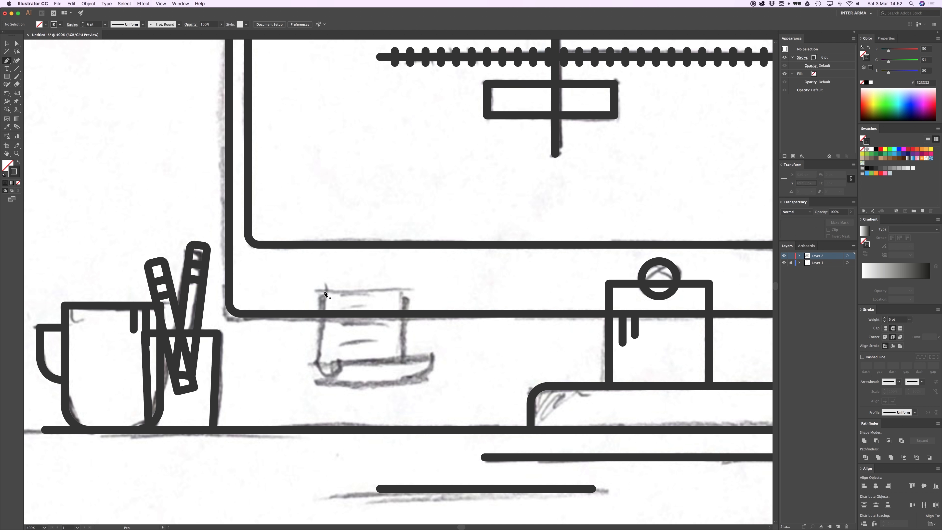
# Draw a J-shaped path with the Pen tool along the sketched paper's left edge, curling up at the bottom.
pyautogui.click(324, 291)
pyautogui.moveTo(325, 379)
pyautogui.mouseDown()
pyautogui.moveTo(345, 382)
pyautogui.moveTo(358, 356)
pyautogui.moveTo(350, 370)
pyautogui.mouseUp()
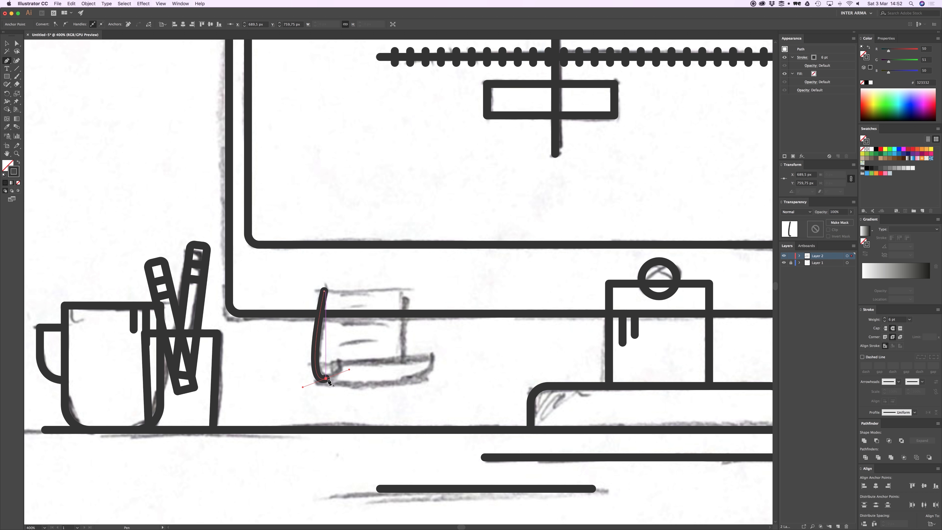
pyautogui.moveTo(324, 378)
pyautogui.mouseDown()
pyautogui.moveTo(349, 385)
pyautogui.moveTo(347, 354)
pyautogui.moveTo(363, 340)
pyautogui.mouseUp()
pyautogui.press('v')
pyautogui.click(362, 345)
# Adjust the direction handles of the J-shaped path's bottom anchor to refine the paper's curl.
pyautogui.press('a')
pyautogui.click(332, 378)
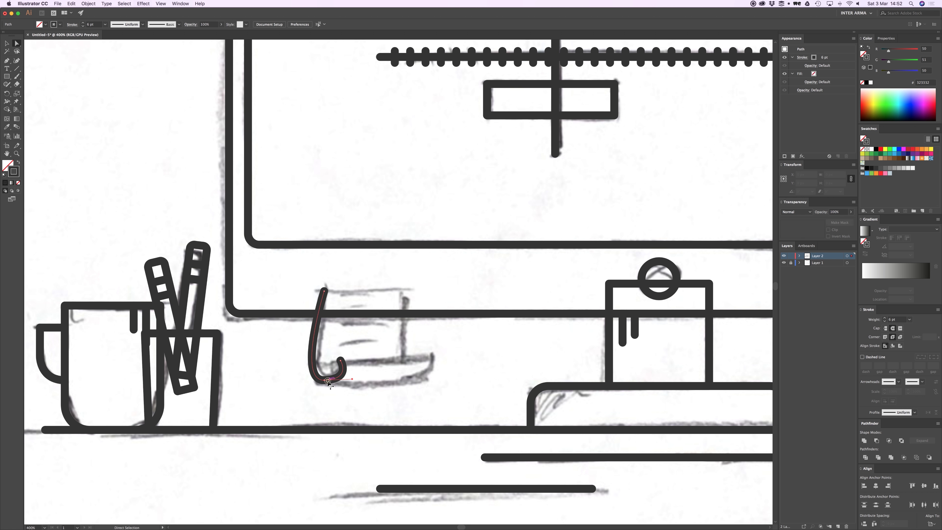
pyautogui.press('super+equal')
pyautogui.press('super+equal')
pyautogui.click(382, 300)
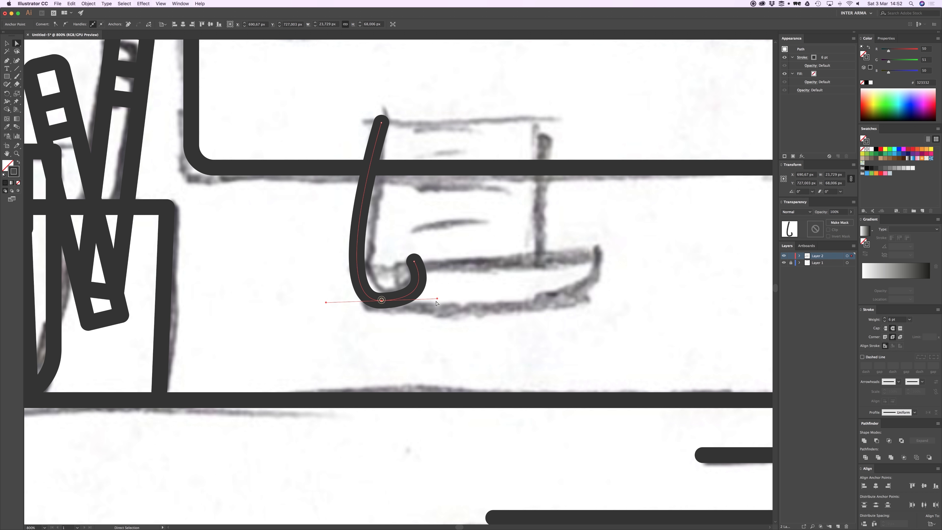
pyautogui.moveTo(437, 299); pyautogui.dragTo(426, 297)
pyautogui.moveTo(326, 304); pyautogui.dragTo(329, 305)
pyautogui.click(435, 234)
pyautogui.moveTo(434, 234); pyautogui.dragTo(404, 267)
# Duplicate the J-shaped path about 67 px to the right and join the upper ends of both paths with a straight line.
pyautogui.press('v')
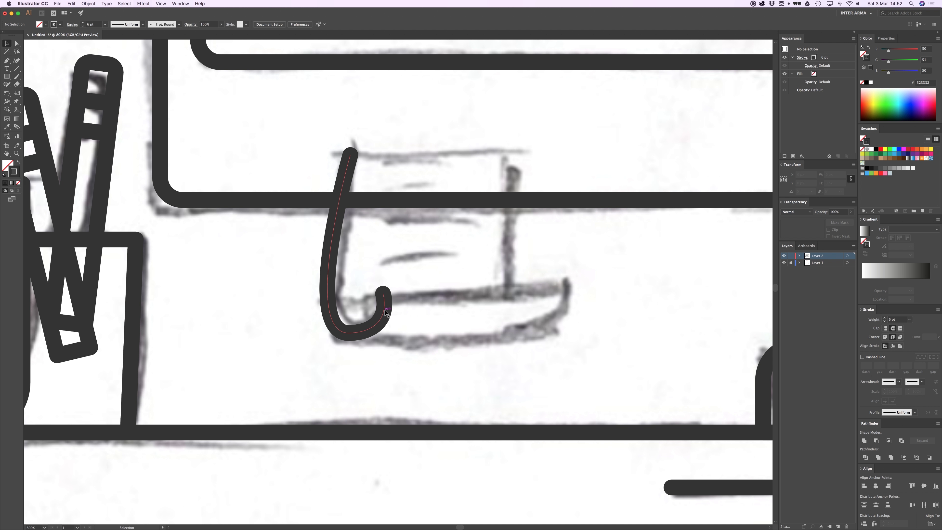
pyautogui.moveTo(384, 313); pyautogui.dragTo(560, 314)
pyautogui.press('a')
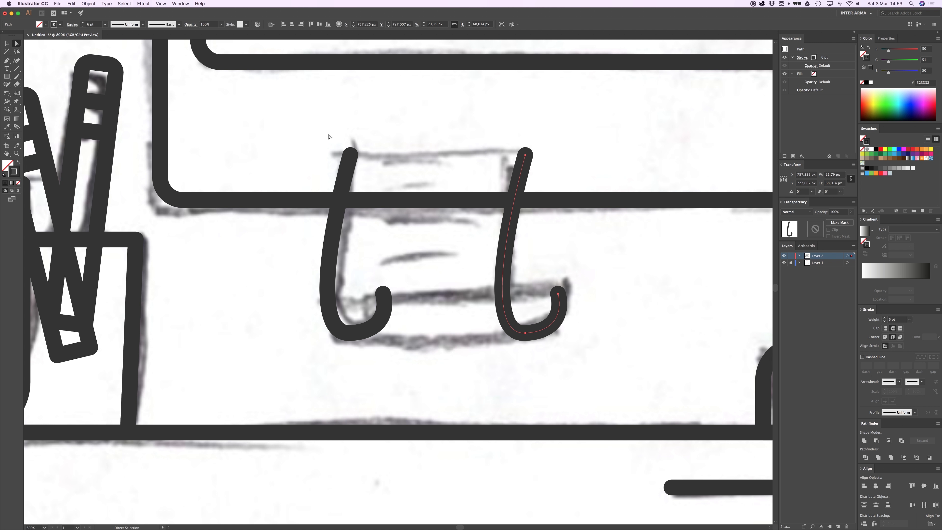
pyautogui.moveTo(328, 134); pyautogui.dragTo(557, 170)
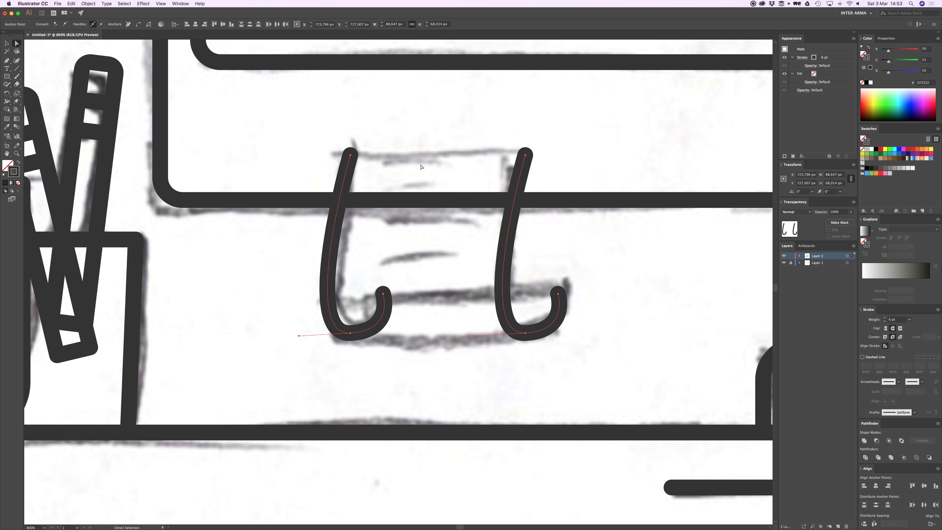
pyautogui.rightClick(352, 157)
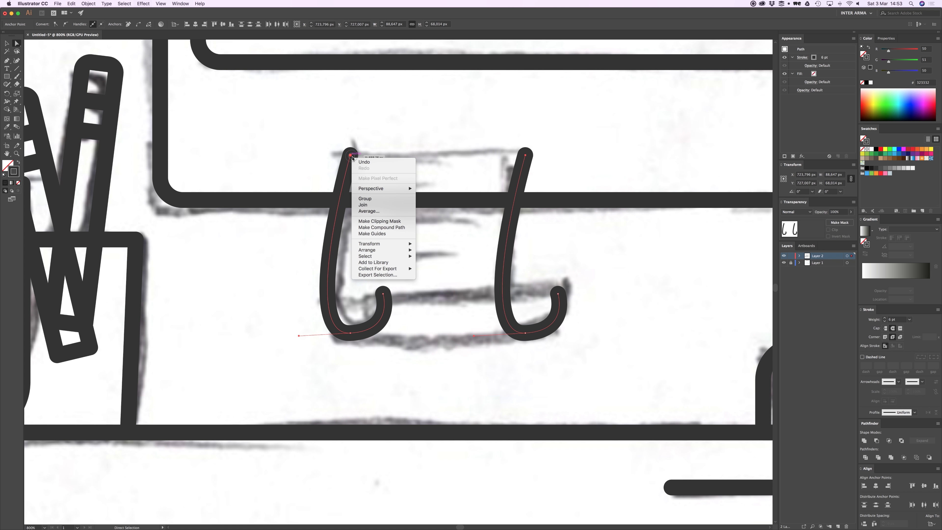
pyautogui.click(370, 207)
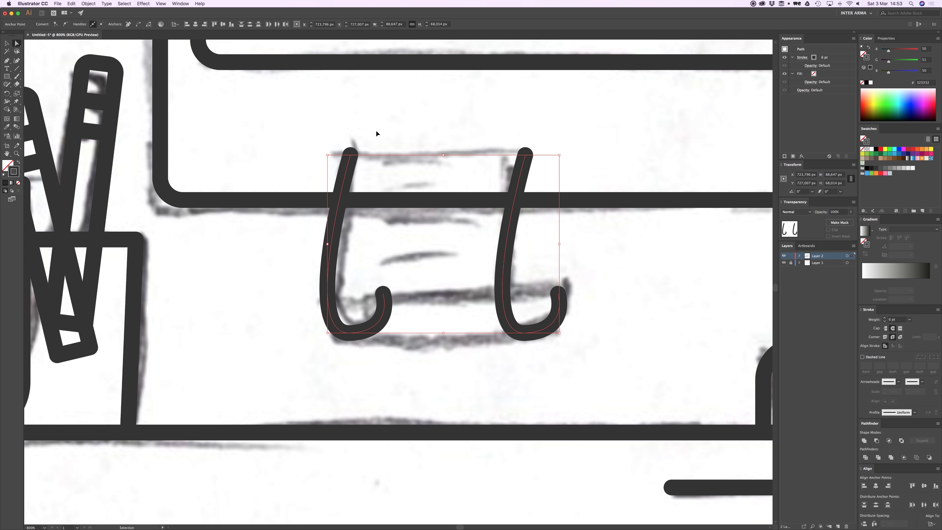
pyautogui.press('v')
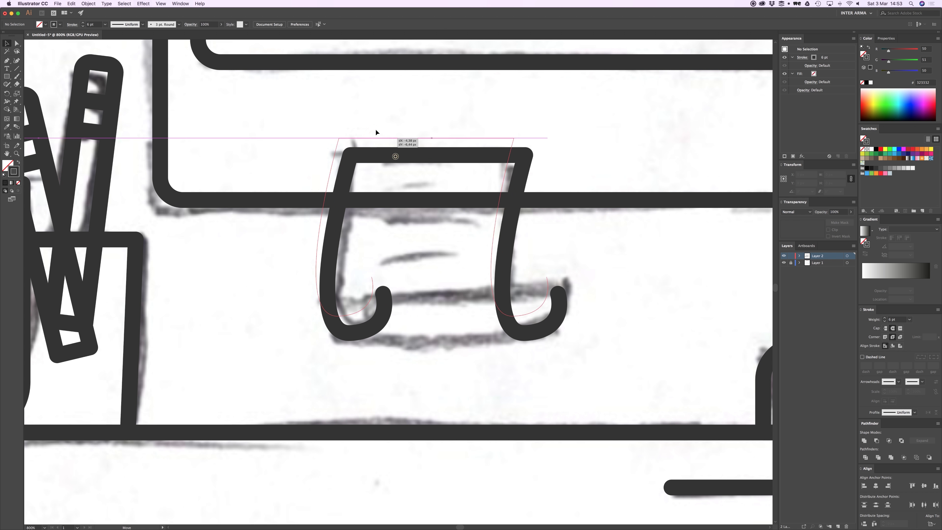
pyautogui.moveTo(392, 154); pyautogui.dragTo(367, 125)
pyautogui.press('super+z')
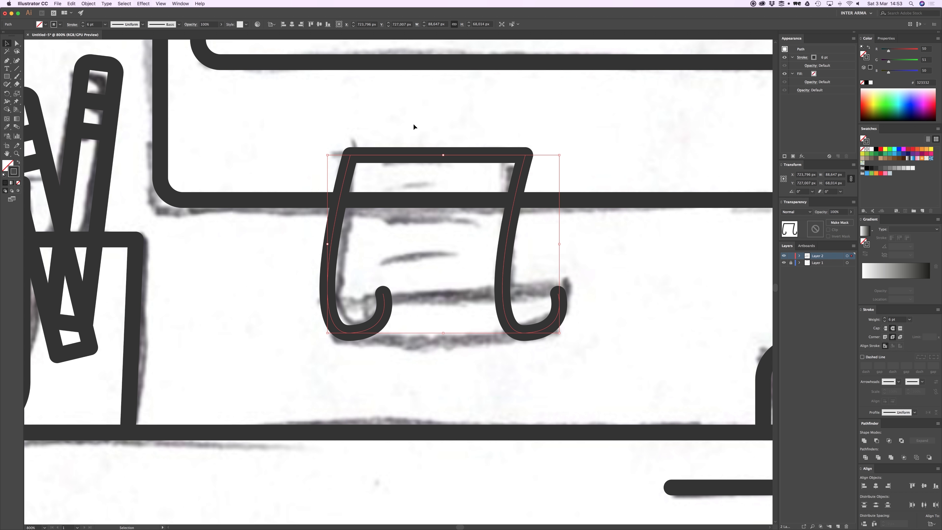
pyautogui.click(399, 119)
# Join the two curled lower ends of the paper outline with a straight line to close the shape.
pyautogui.press('a')
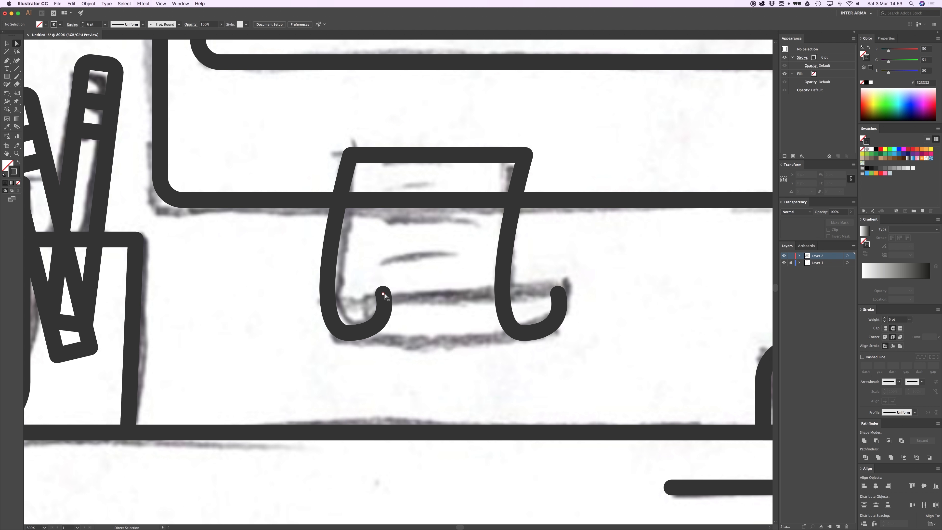
pyautogui.click(384, 295)
pyautogui.keyDown('shift'); pyautogui.click(559, 296); pyautogui.keyUp('shift')
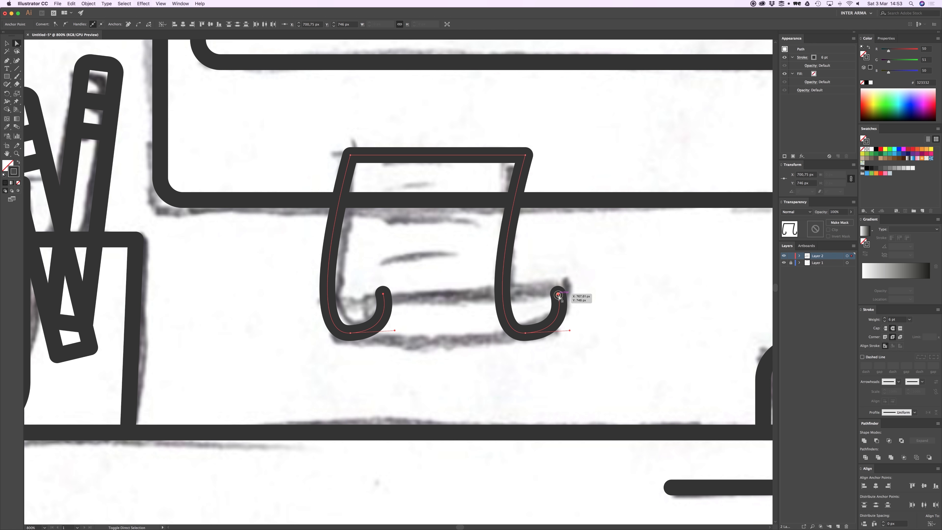
pyautogui.press('super+j')
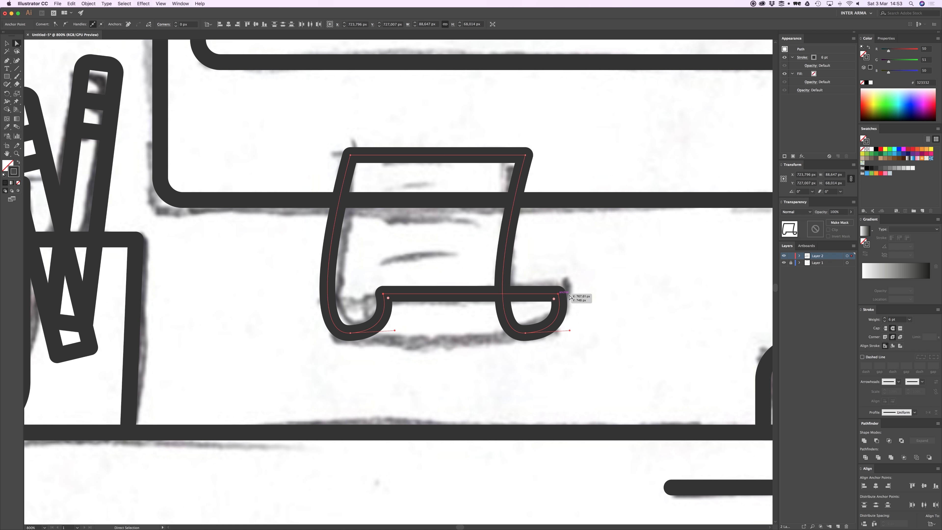
pyautogui.click(616, 268)
pyautogui.press('a')
pyautogui.press('super+minus')
pyautogui.press('super+minus')
pyautogui.press('super+minus')
pyautogui.press('super+minus')
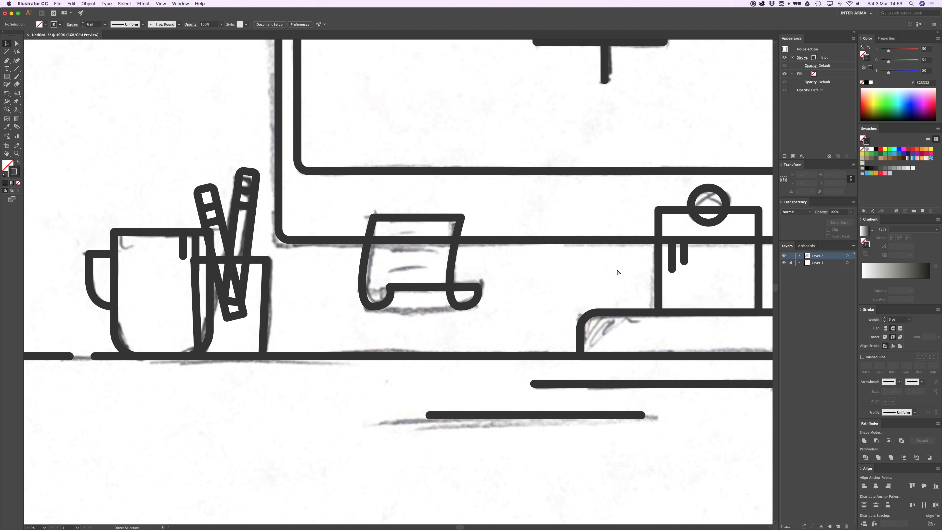
# Select the curled paper's side-and-bottom outline path and recolor its stroke pure red.
pyautogui.press('super+plus')
pyautogui.press('super+plus')
pyautogui.press('super+plus')
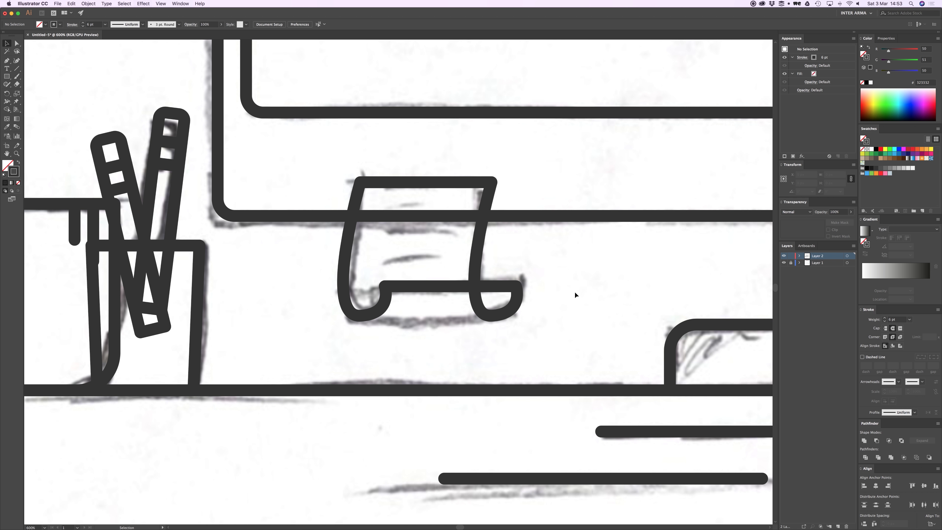
pyautogui.press('p')
pyautogui.press('a')
pyautogui.moveTo(403, 304); pyautogui.dragTo(404, 303)
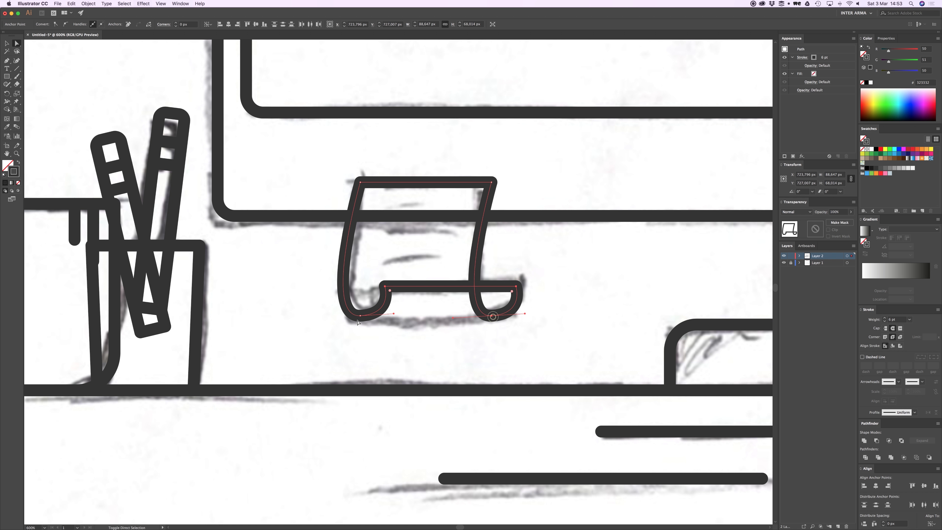
pyautogui.press('v')
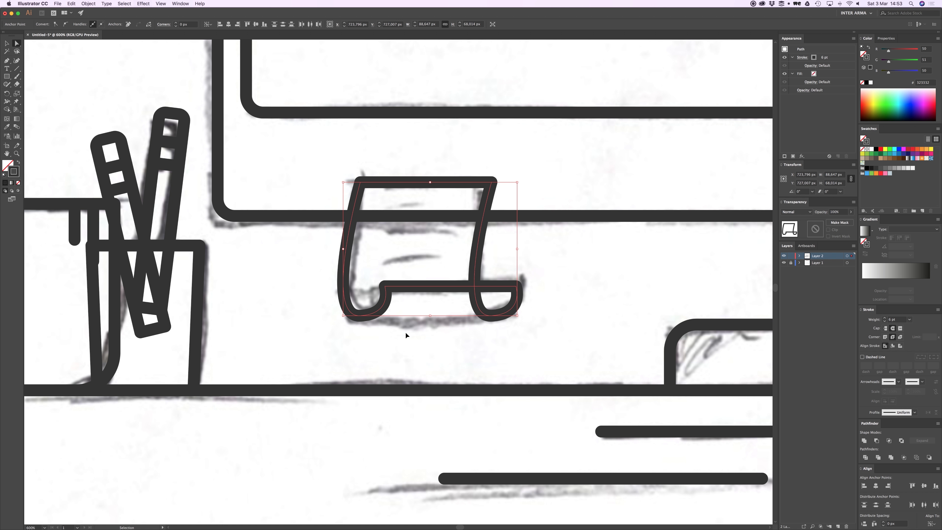
pyautogui.press('a')
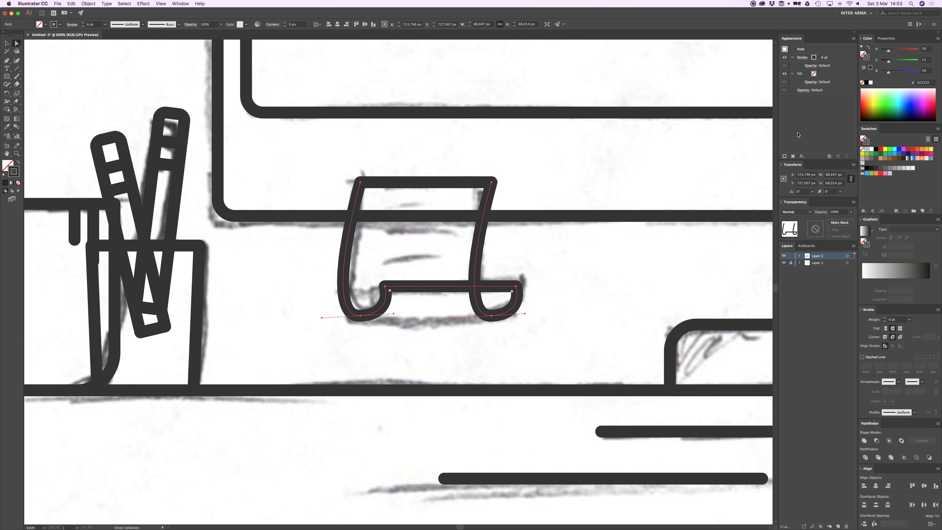
pyautogui.click(882, 149)
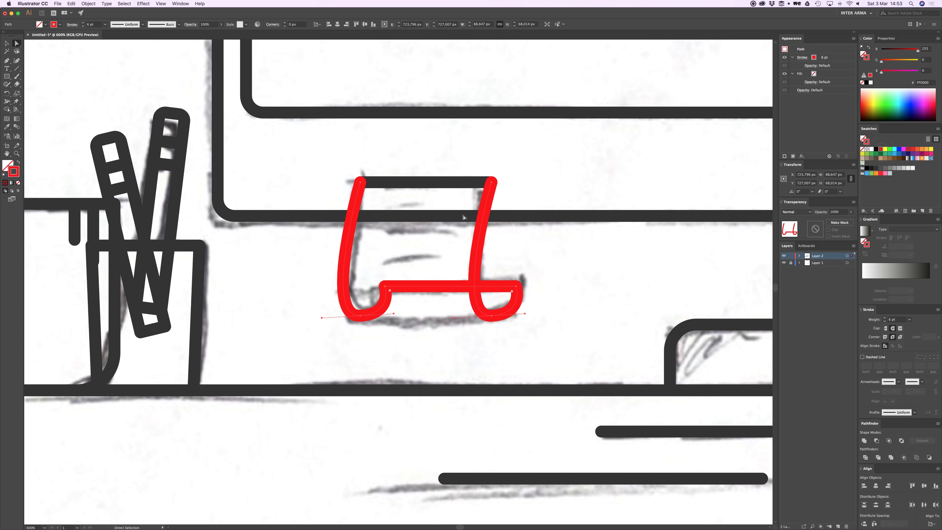
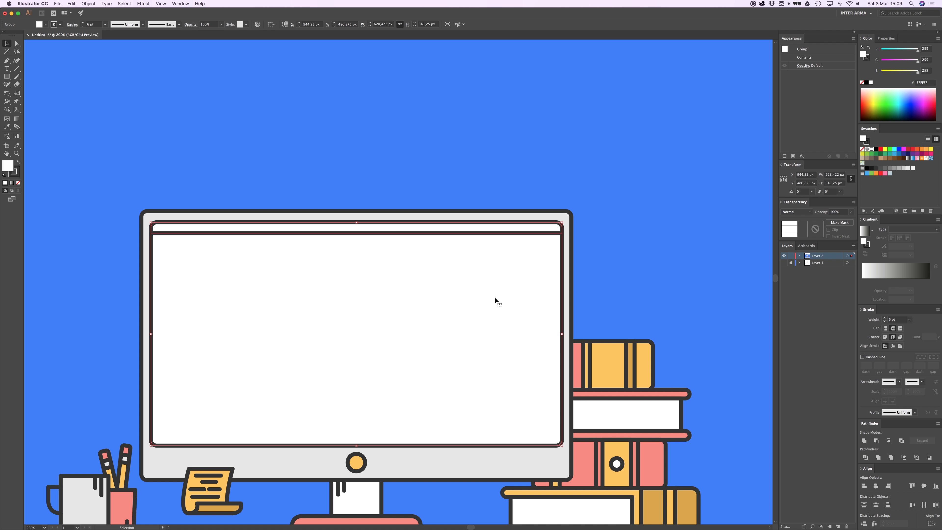
pyautogui.moveTo(479, 312); pyautogui.dragTo(569, 308)
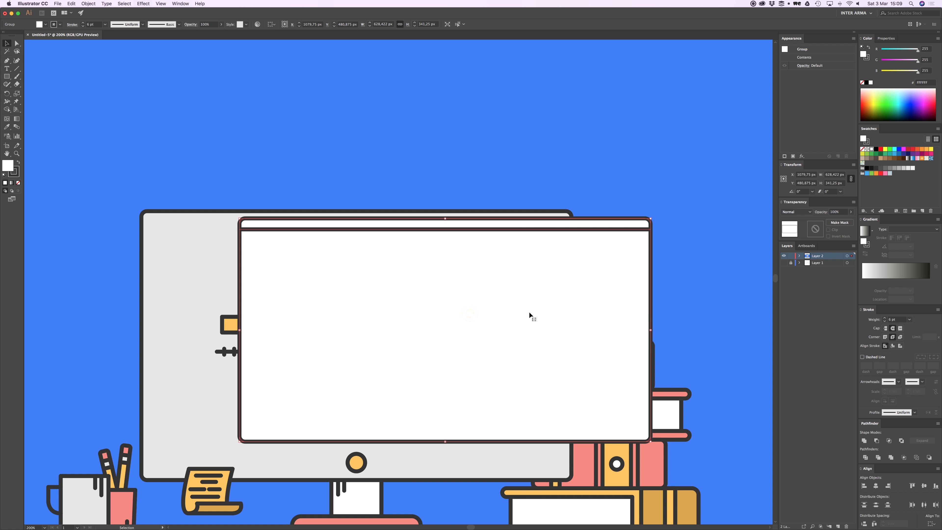
pyautogui.press('super+z')
pyautogui.click(246, 217)
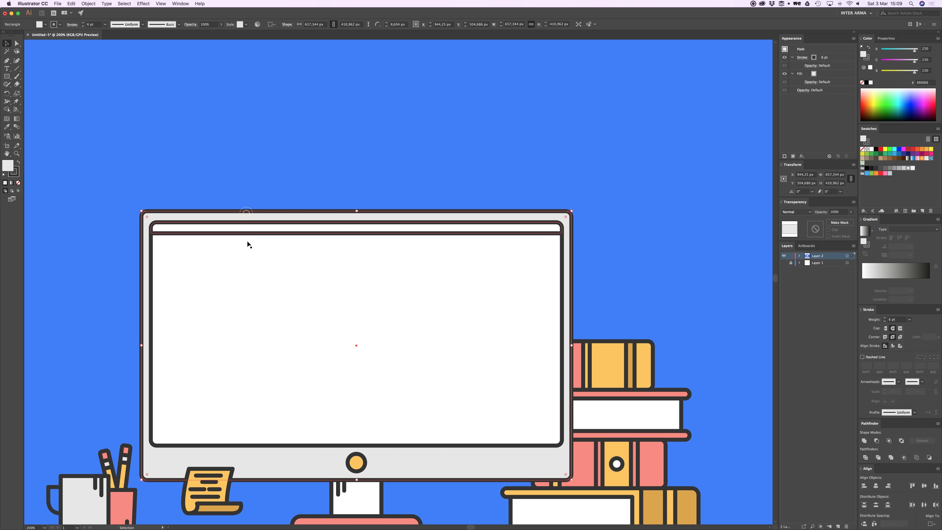
pyautogui.moveTo(244, 253); pyautogui.dragTo(502, 325)
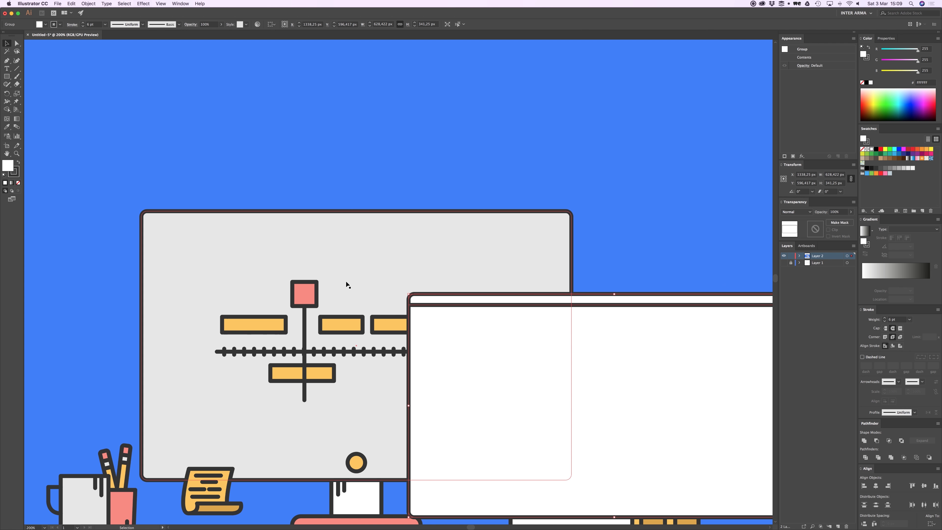
pyautogui.press('super+z')
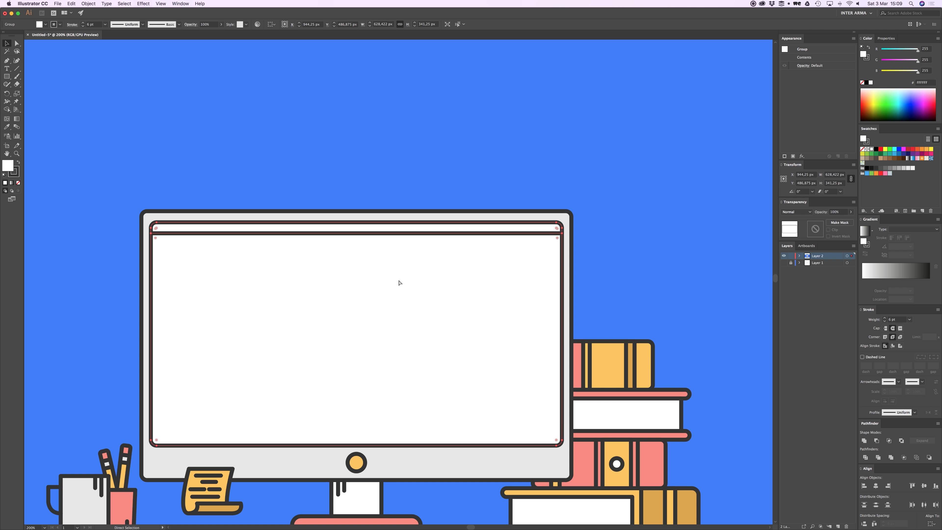
# Cut the white screen group and paste it directly in front of the grey monitor body, behind the timeline graphics.
pyautogui.press('Delete')
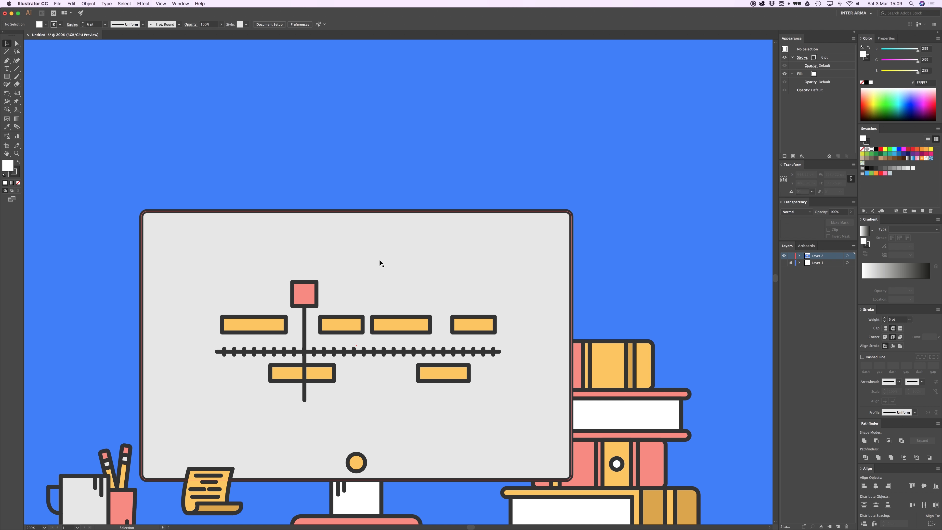
pyautogui.click(383, 244)
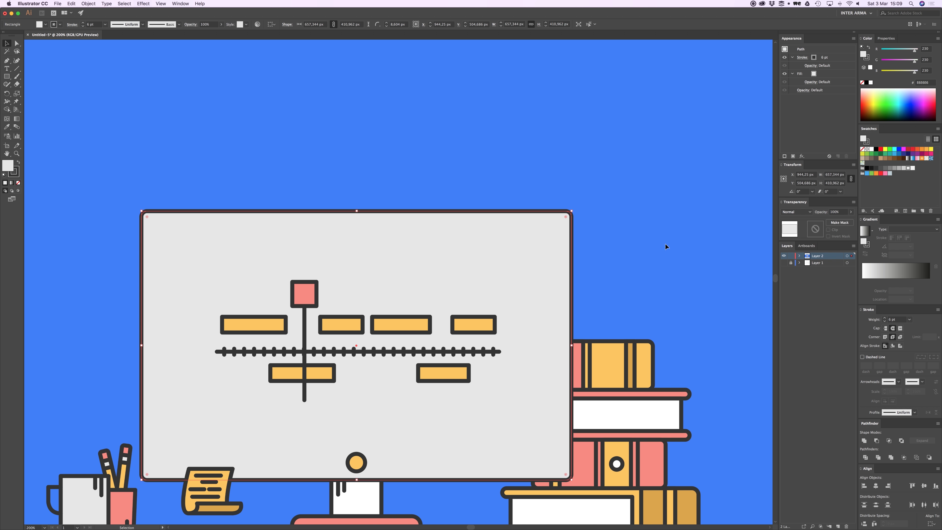
pyautogui.press('a')
pyautogui.press('super+z')
pyautogui.click(644, 244)
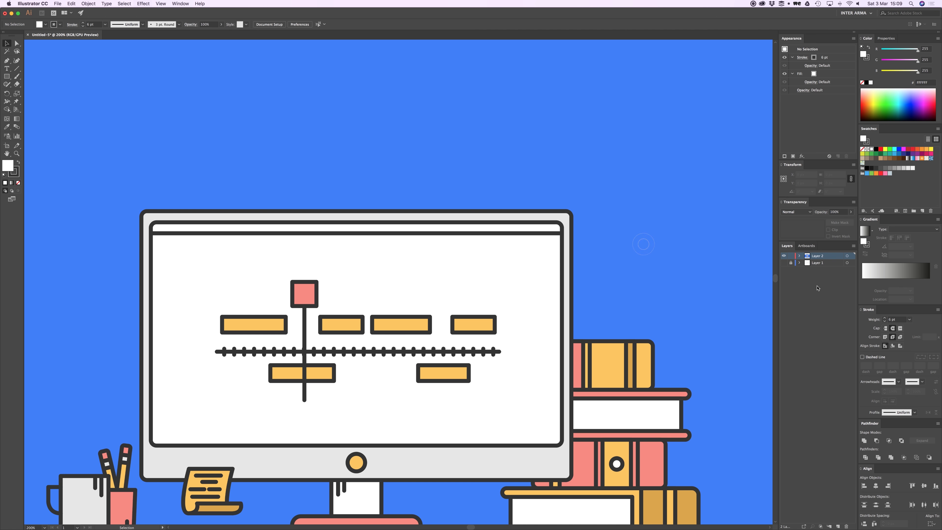
# Move the two lower anchors of the screen's white header bar down 4 px to make the bar taller.
pyautogui.scroll(-3, 476, 196)
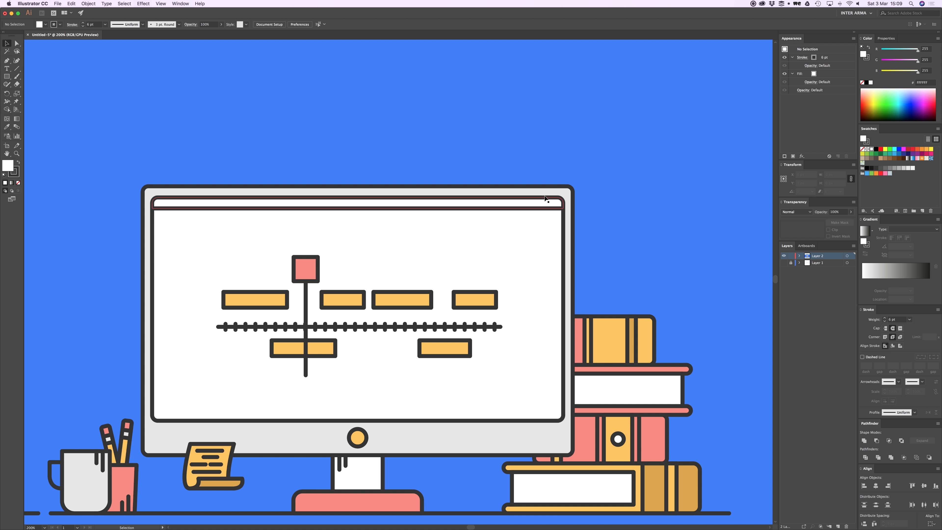
pyautogui.press('a')
pyautogui.click(562, 210)
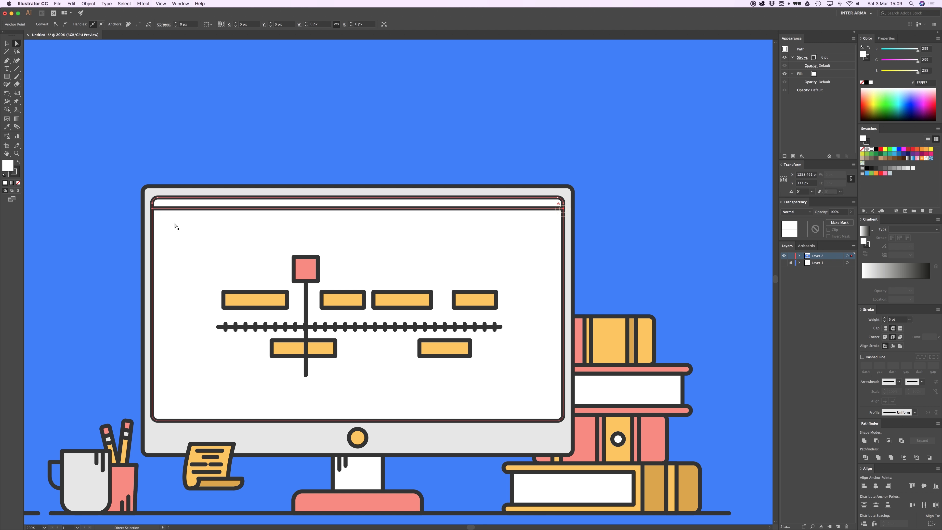
pyautogui.keyDown('shift'); pyautogui.click(152, 209); pyautogui.keyUp('shift')
pyautogui.press('Down')
pyautogui.press('Down')
pyautogui.press('Down')
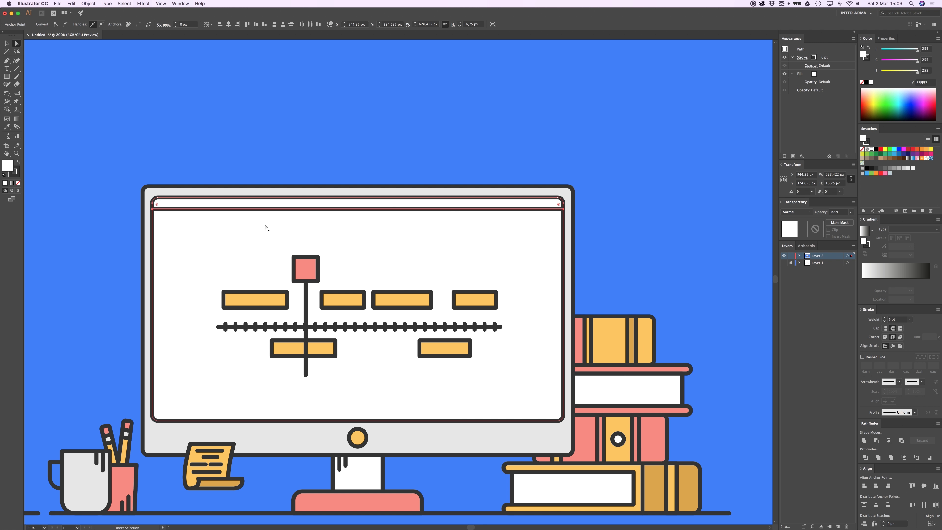
# Lower the top edge of the white screen area by 4 px to meet the header bar's bottom edge.
pyautogui.click(203, 234)
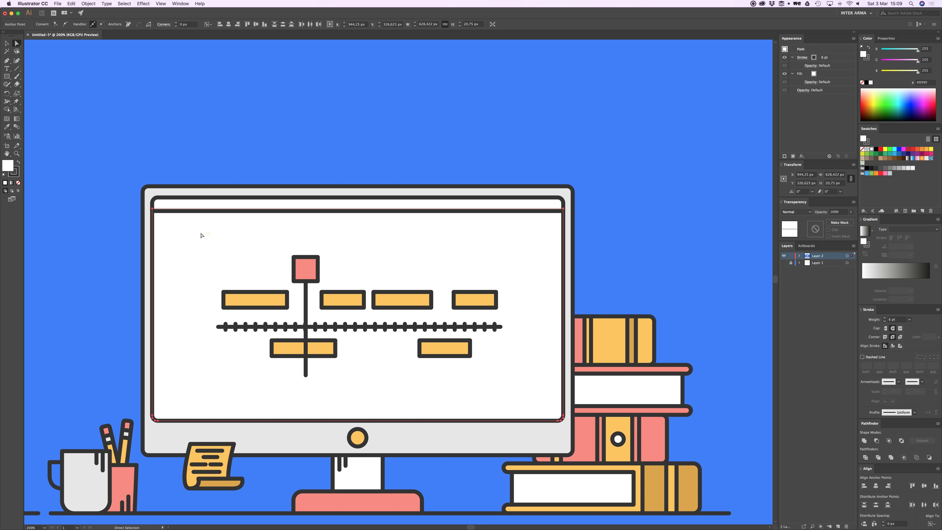
pyautogui.click(153, 208)
pyautogui.keyDown('shift'); pyautogui.click(563, 209); pyautogui.keyUp('shift')
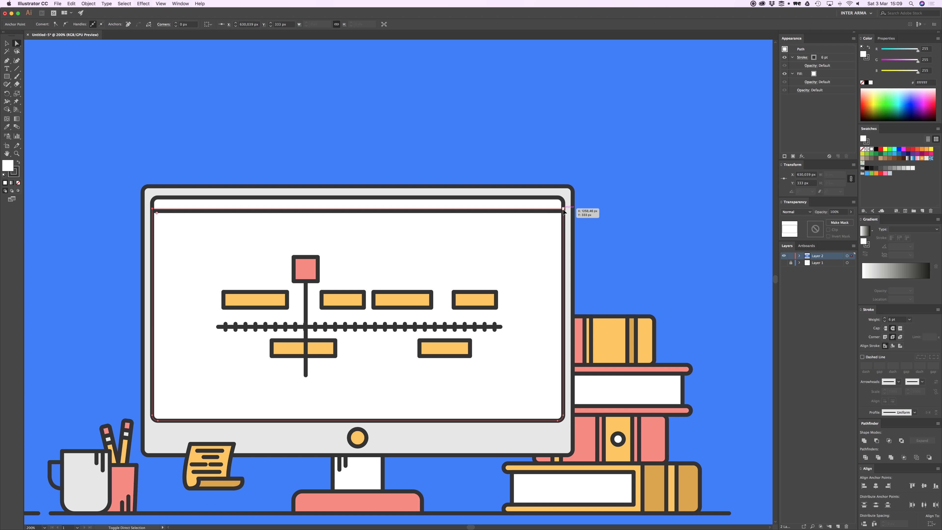
pyautogui.press('Down')
pyautogui.press('Down')
pyautogui.press('Down')
pyautogui.press('Down')
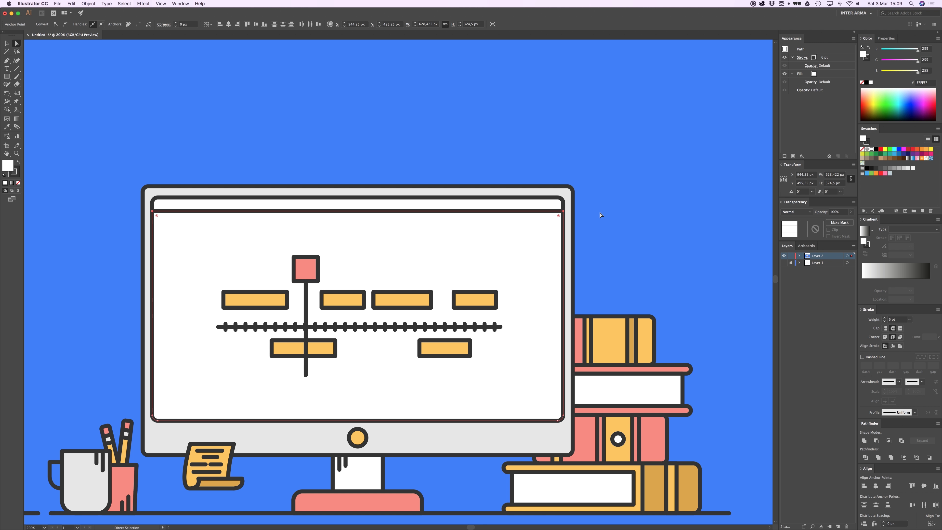
# Fill the screen's header bar with the background blue using the Eyedropper, then deselect it.
pyautogui.press('v')
pyautogui.press('a')
pyautogui.click(558, 205)
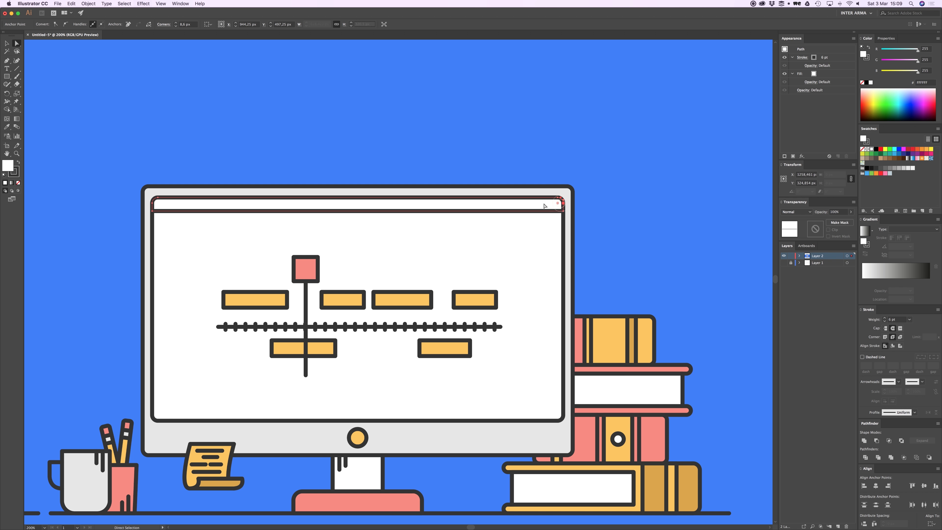
pyautogui.press('i')
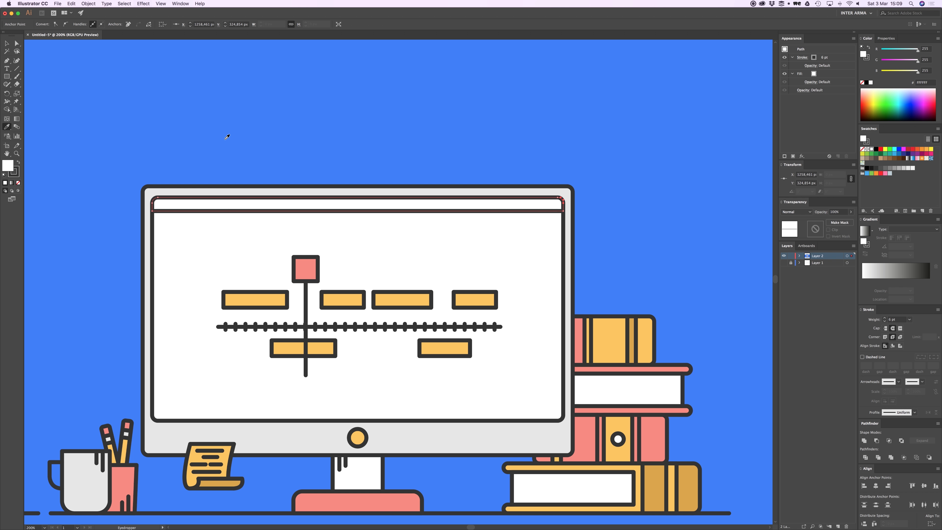
pyautogui.click(242, 143)
pyautogui.press('a')
pyautogui.click(318, 126)
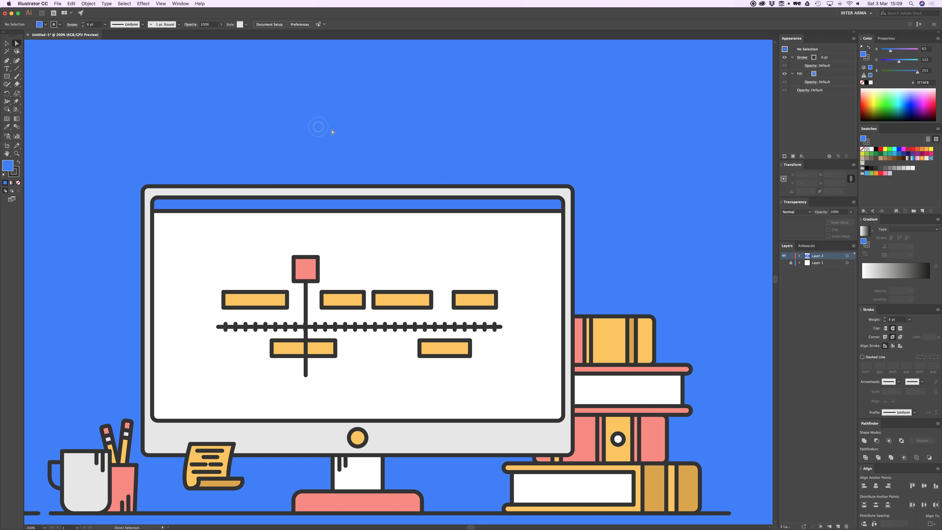
# Draw a short horizontal dark line without fill near the left end of the blue header bar with the Pen tool.
pyautogui.press('super+equal')
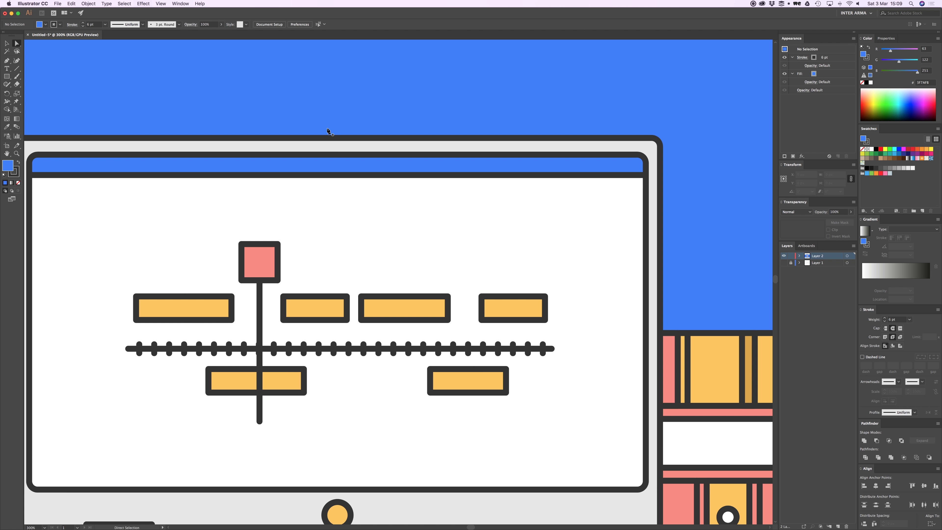
pyautogui.press('p')
pyautogui.hscroll(-5, 206, 114)
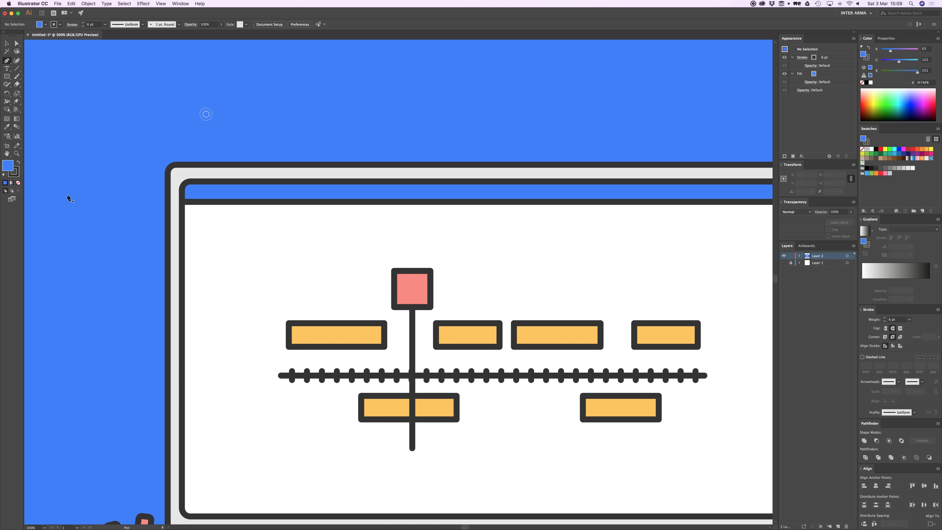
pyautogui.click(18, 182)
pyautogui.click(17, 173)
pyautogui.click(200, 192)
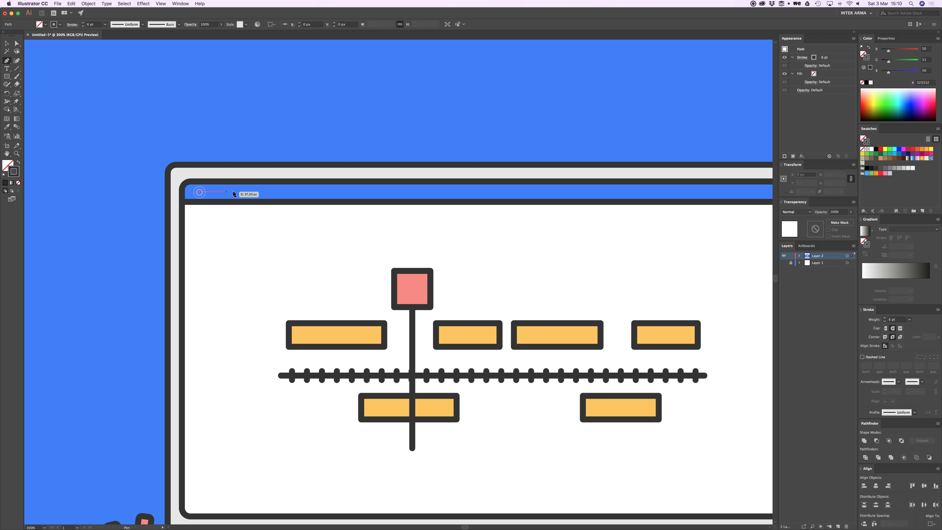
pyautogui.click(237, 191)
pyautogui.keyDown('super'); pyautogui.click(245, 141); pyautogui.keyUp('super')
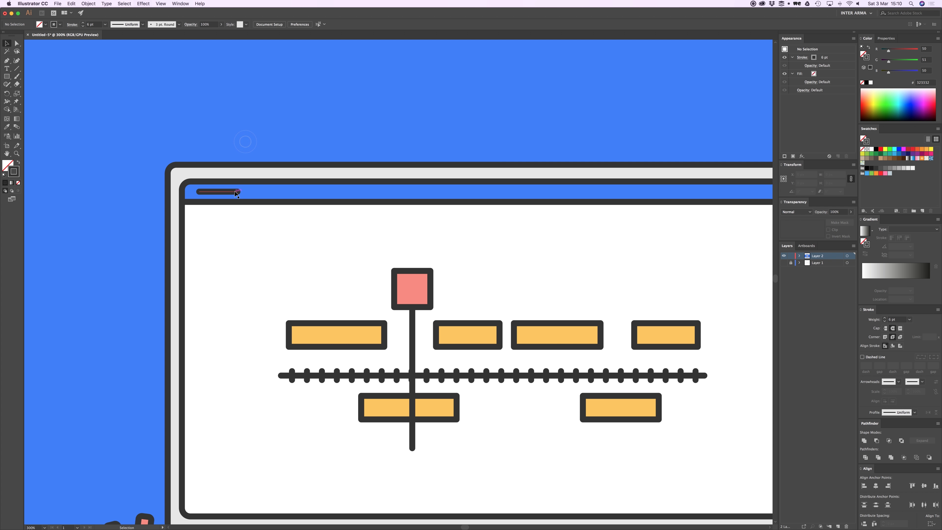
# Nudge the two lower anchors of the blue header bar further down to give the short line more room.
pyautogui.moveTo(234, 191); pyautogui.dragTo(144, 191)
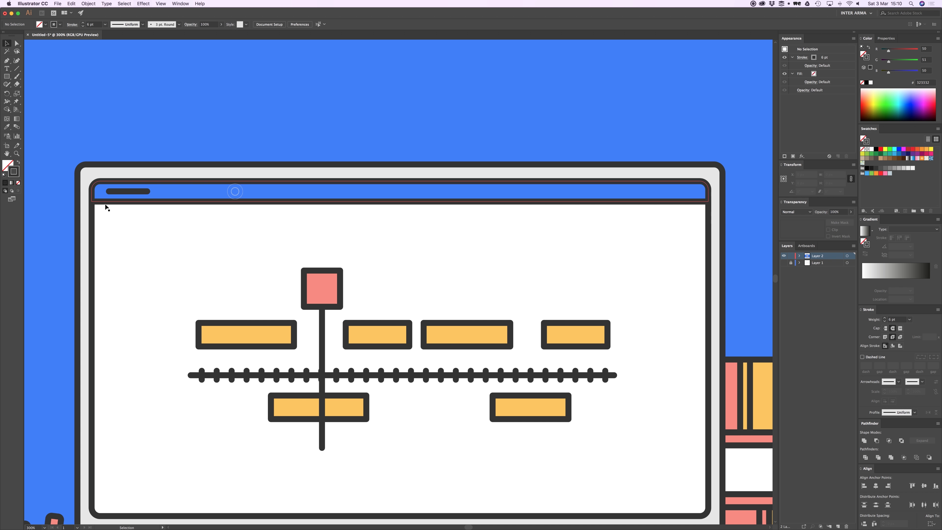
pyautogui.press('a')
pyautogui.click(94, 201)
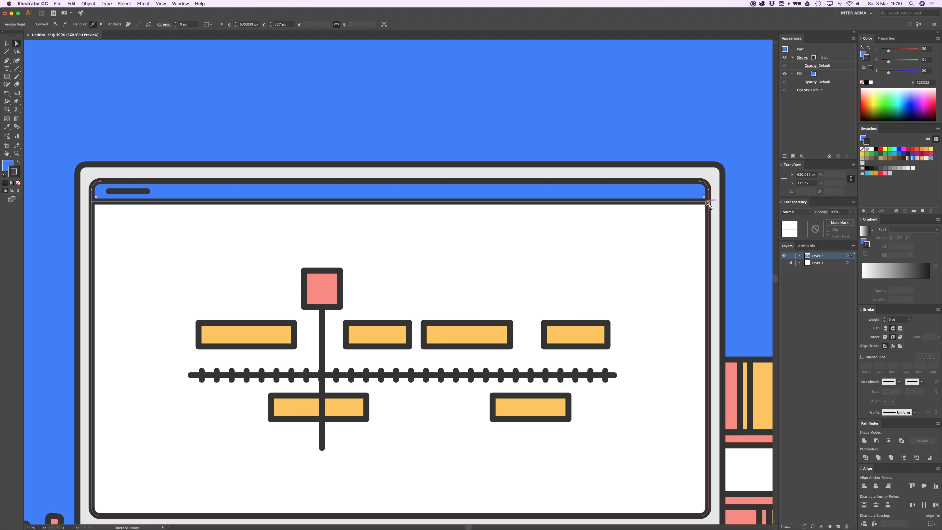
pyautogui.keyDown('shift'); pyautogui.click(709, 203); pyautogui.keyUp('shift')
pyautogui.press('Down')
pyautogui.press('Down')
pyautogui.press('Down')
pyautogui.press('Down')
pyautogui.press('Down')
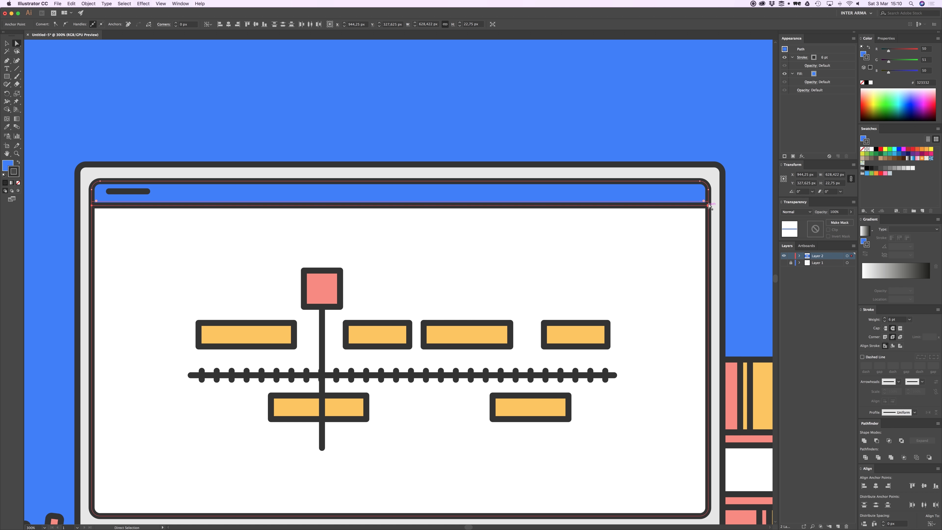
# Nudge the two upper anchors of the white screen area down to align with the enlarged blue header bar.
pyautogui.click(708, 220)
pyautogui.click(708, 202)
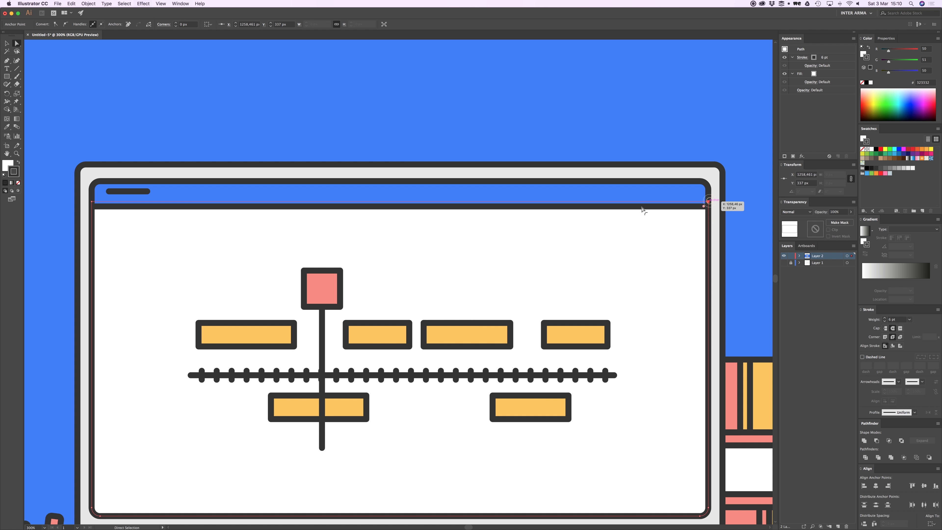
pyautogui.keyDown('shift'); pyautogui.click(92, 203); pyautogui.keyUp('shift')
pyautogui.press('Down')
pyautogui.press('Down')
pyautogui.press('Down')
pyautogui.press('Down')
pyautogui.press('Down')
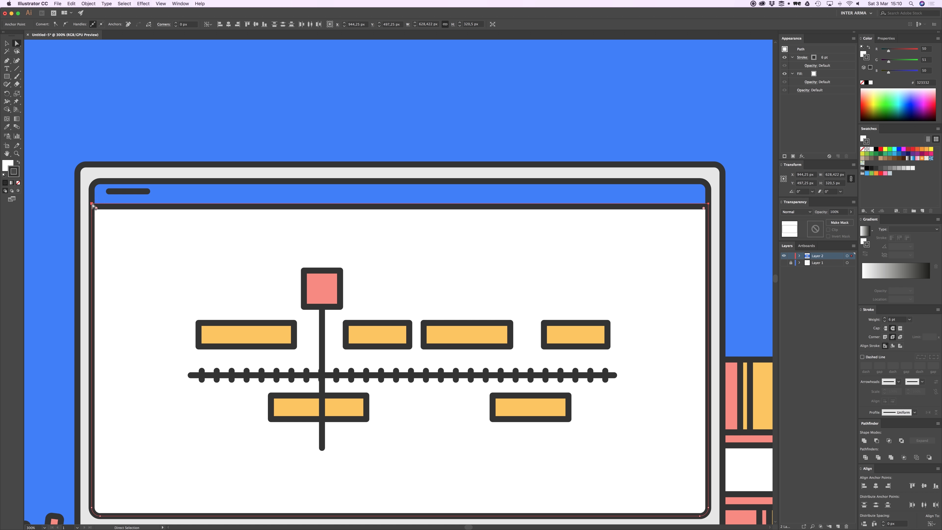
# Center the short line vertically in the blue header bar and duplicate it into one matching line and two longer lines farther right.
pyautogui.click(137, 192)
pyautogui.press('v')
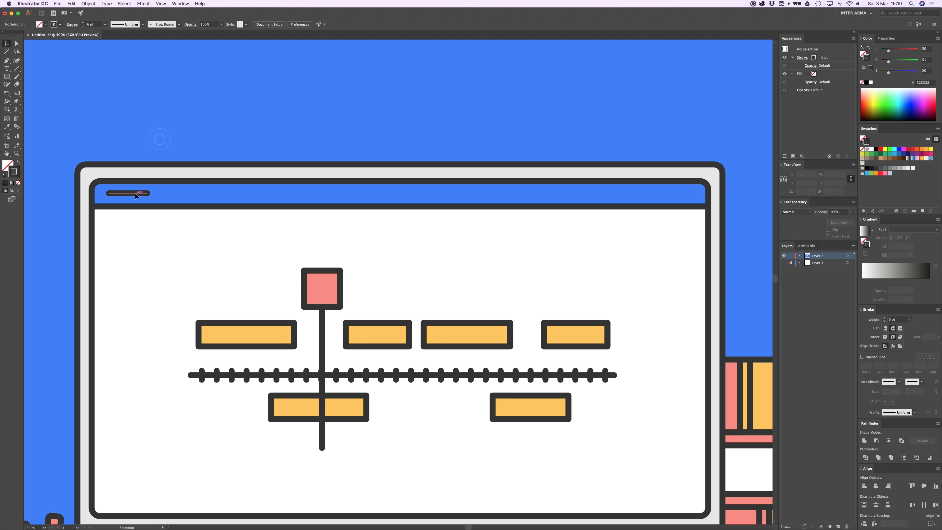
pyautogui.moveTo(138, 193); pyautogui.dragTo(462, 193)
pyautogui.press('a')
pyautogui.press('v')
pyautogui.click(202, 152)
pyautogui.press('super+z')
pyautogui.click(183, 120)
pyautogui.click(377, 139)
pyautogui.press('a')
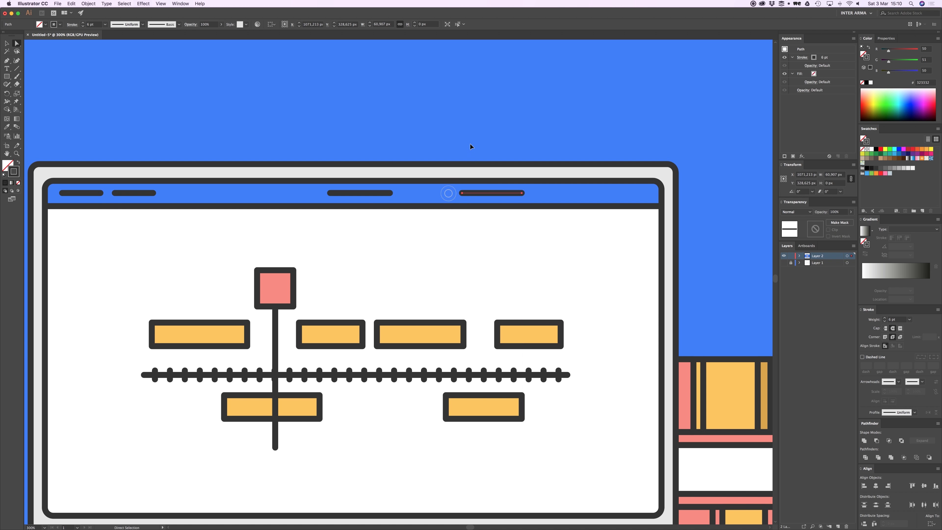
# Shorten the rightmost line in the blue header bar to about 47 px and place a duplicate to its right.
pyautogui.press('v')
pyautogui.click(470, 145)
pyautogui.press('a')
pyautogui.moveTo(522, 193); pyautogui.dragTo(508, 194)
pyautogui.press('v')
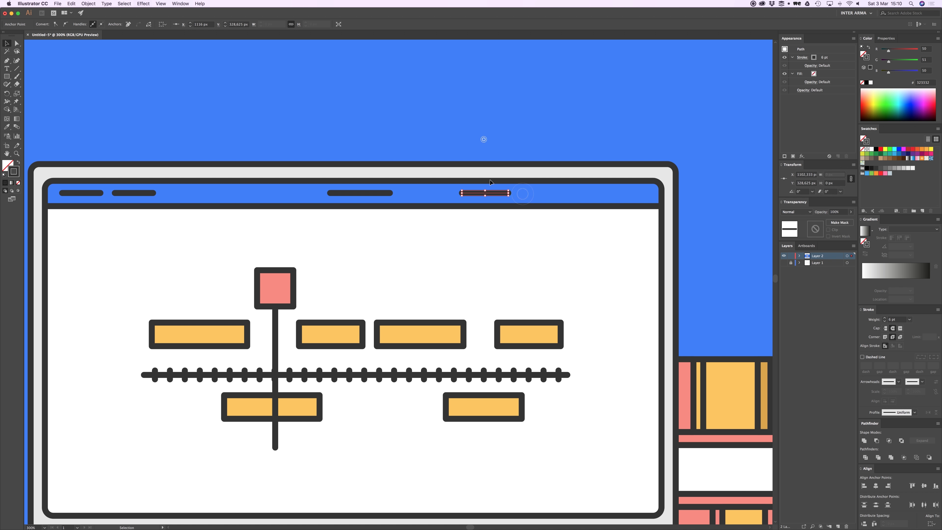
pyautogui.moveTo(484, 141); pyautogui.dragTo(540, 197)
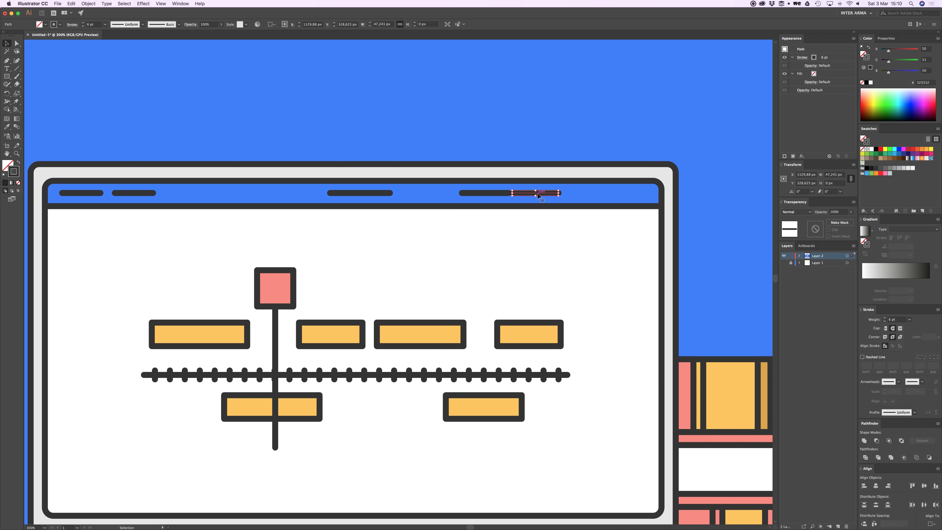
# Move the new line clear of its neighbour in the blue header bar and add a shorter copy near the bar's right end.
pyautogui.hotkey('shift', 'Right')
pyautogui.moveTo(496, 194); pyautogui.dragTo(619, 195)
pyautogui.press('a')
pyautogui.click(598, 193)
pyautogui.press('v')
pyautogui.click(626, 123)
# Delete the five colour palette squares above the artboard.
pyautogui.press('super+minus')
pyautogui.press('super+minus')
pyautogui.press('super+minus')
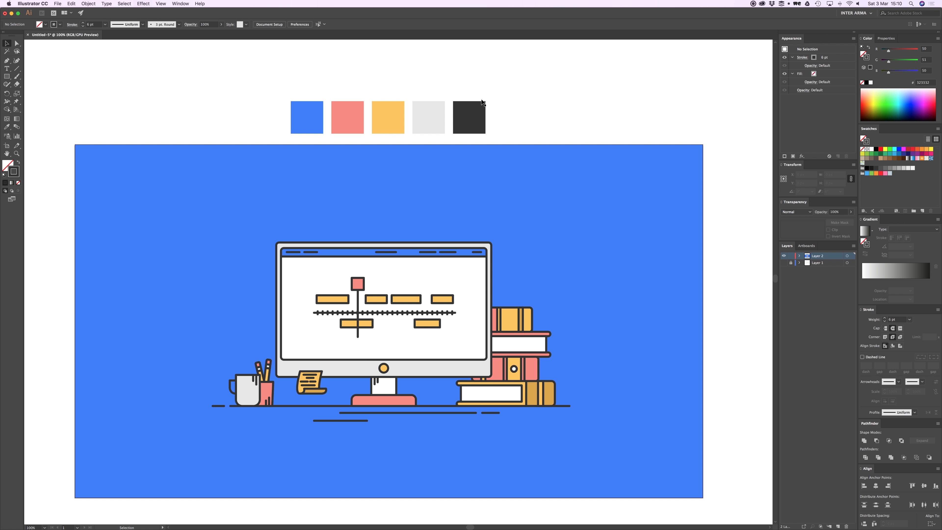
pyautogui.click(293, 130)
pyautogui.press('Delete')
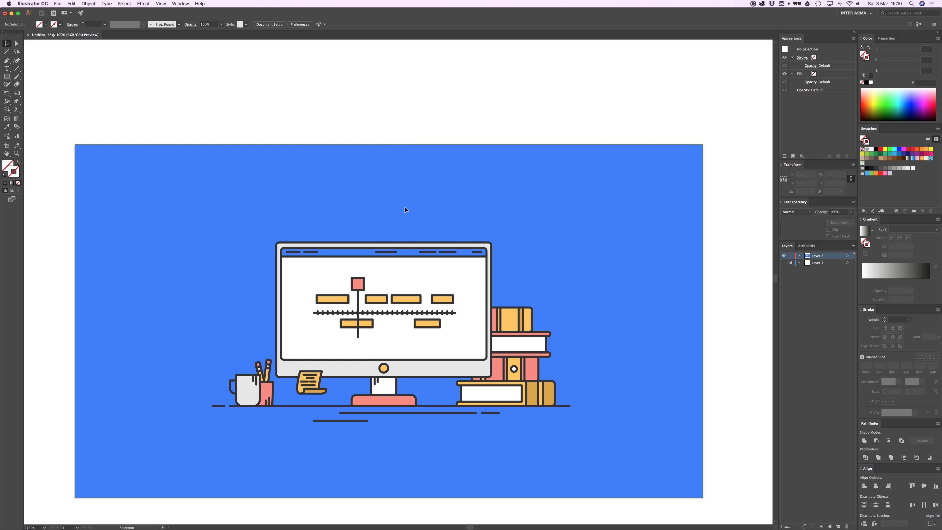
pyautogui.moveTo(406, 196); pyautogui.dragTo(402, 166)
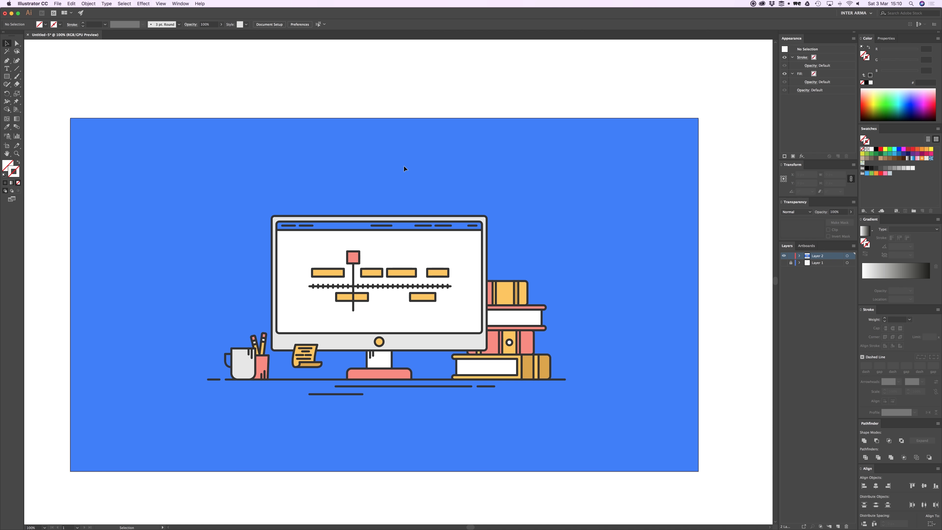
# Duplicate the monitor's yellow round button toward the bezel's lower right corner and shrink the copy to about 19 px.
pyautogui.moveTo(473, 349); pyautogui.dragTo(401, 295)
pyautogui.press('super+equal')
pyautogui.press('super+equal')
pyautogui.moveTo(252, 334); pyautogui.dragTo(414, 338)
pyautogui.press('super+equal')
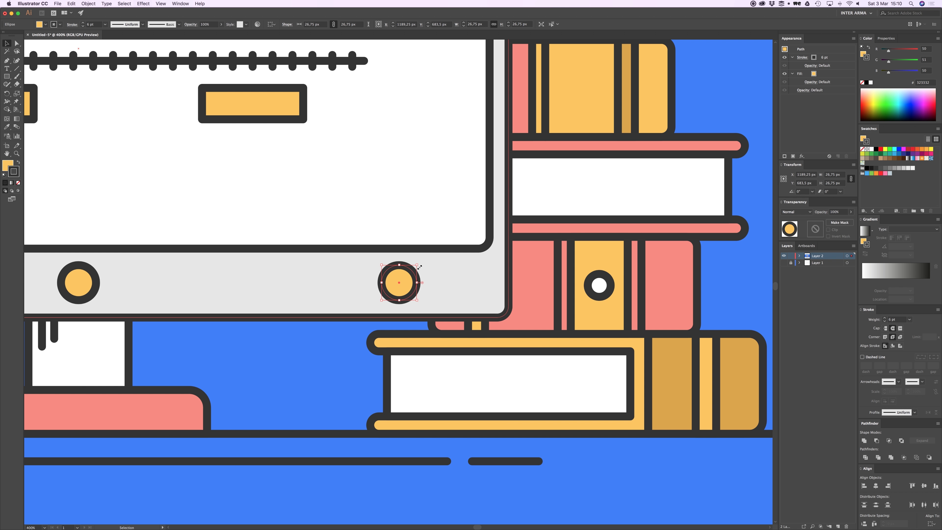
pyautogui.moveTo(420, 267); pyautogui.dragTo(427, 275)
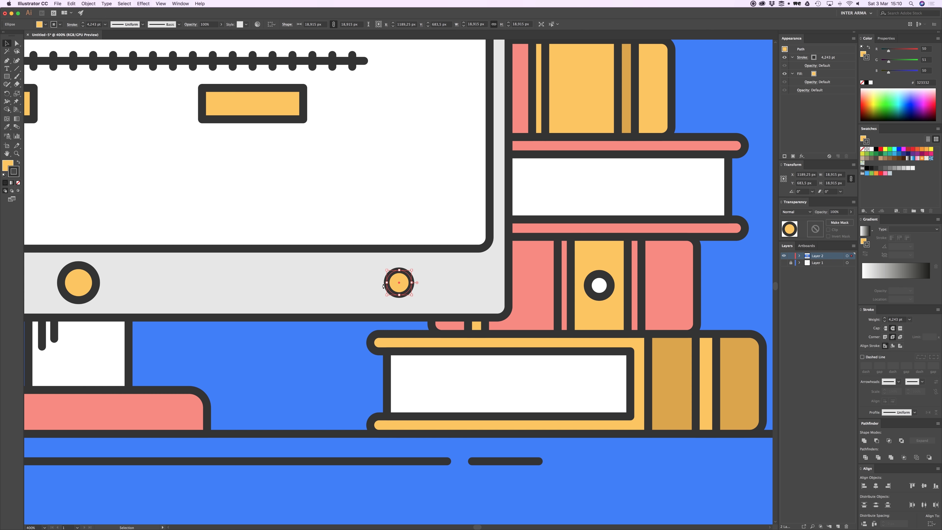
pyautogui.press('i')
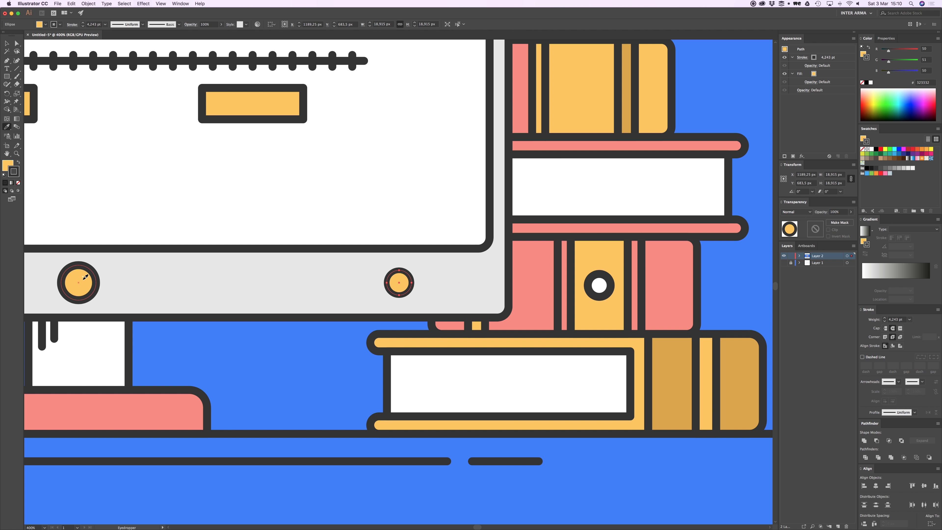
pyautogui.click(86, 277)
pyautogui.press('v')
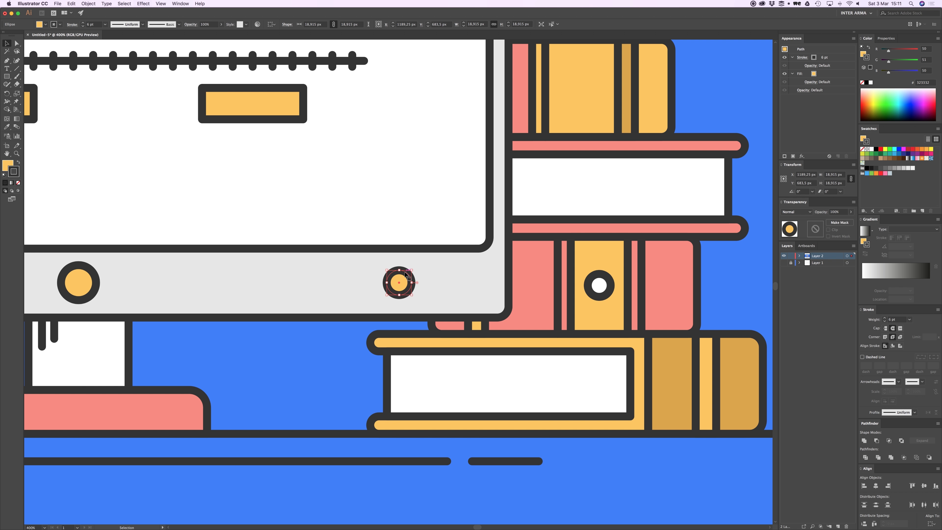
pyautogui.press('super+z')
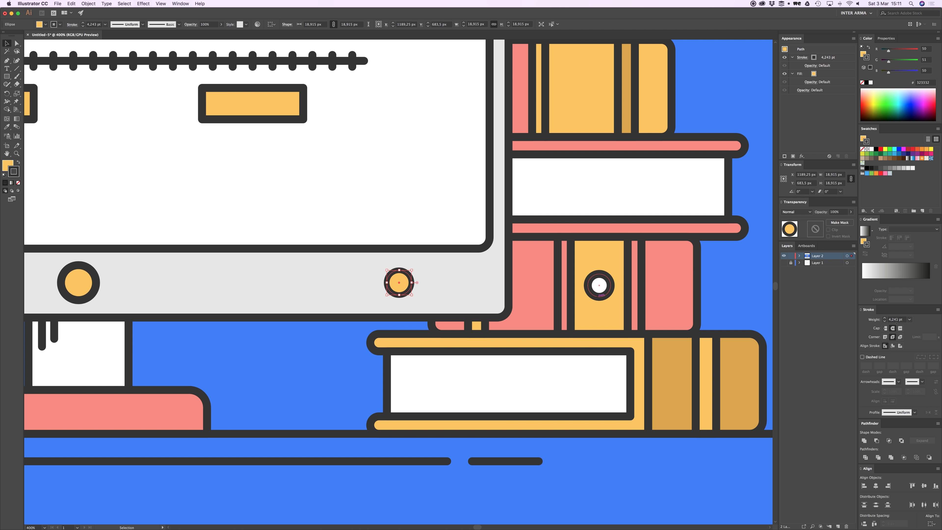
pyautogui.click(84, 281)
pyautogui.click(399, 284)
pyautogui.doubleClick(894, 321)
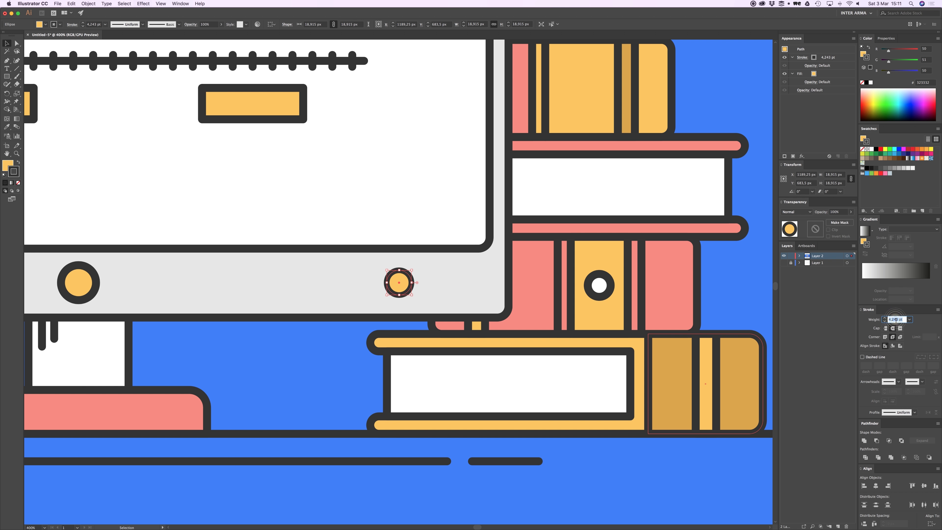
pyautogui.write('6')
pyautogui.press('Escape')
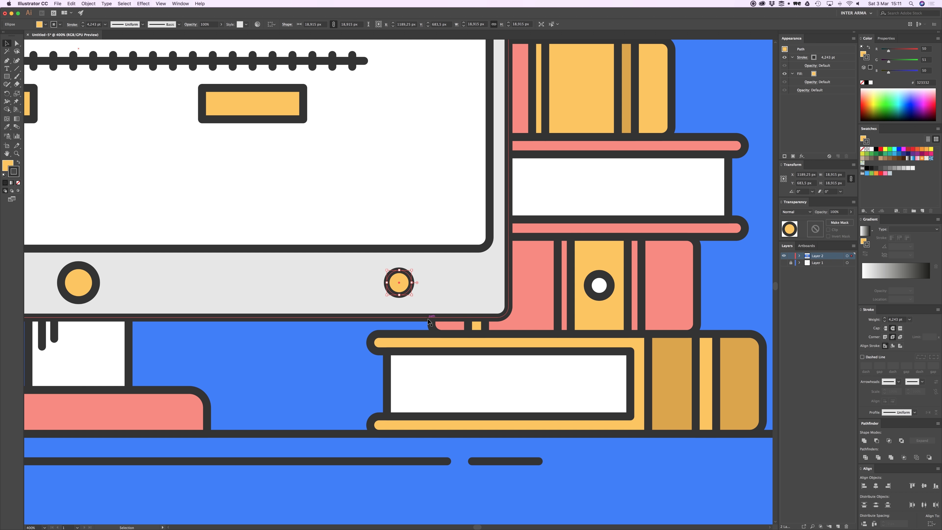
# Match the small button's 6 pt outline to the large yellow button and duplicate it into a row of three evenly spaced buttons.
pyautogui.press('i')
pyautogui.click(79, 277)
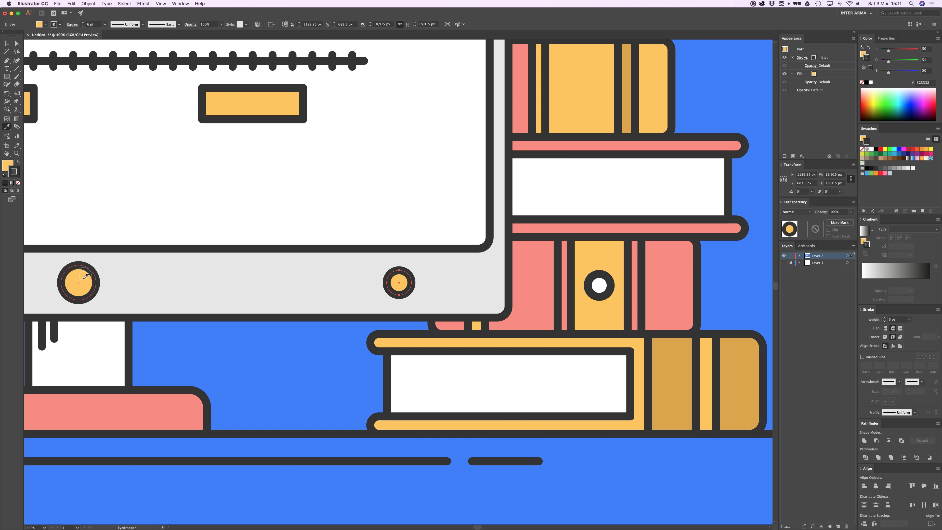
pyautogui.press('v')
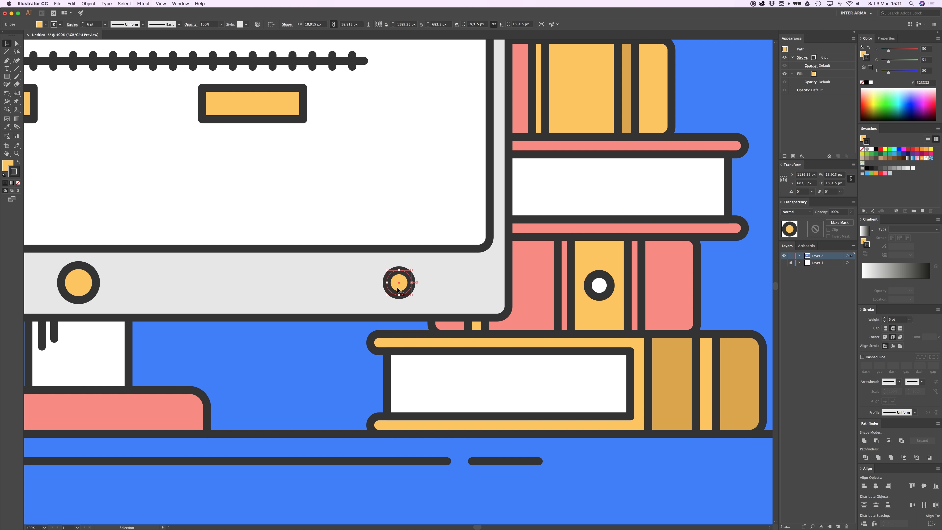
pyautogui.moveTo(401, 289); pyautogui.dragTo(434, 287)
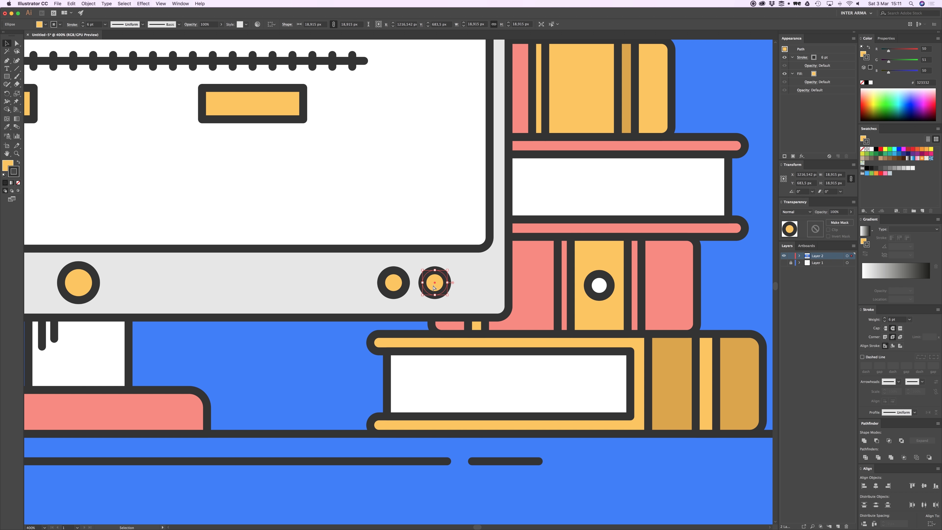
pyautogui.hotkey('ctrl', 'd')
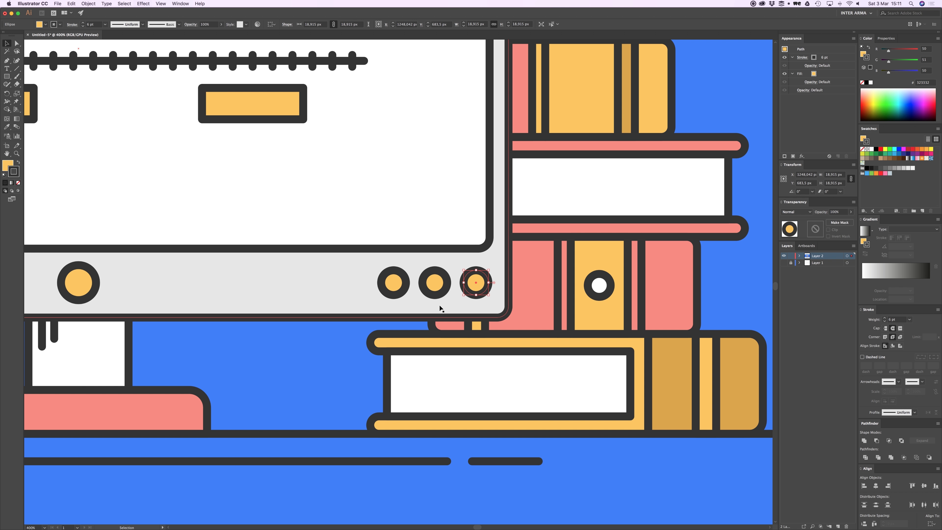
# Recolour the left small button with the header bar's blue and the right one with the books' pink.
pyautogui.click(434, 291)
pyautogui.press('super+minus')
pyautogui.press('super+minus')
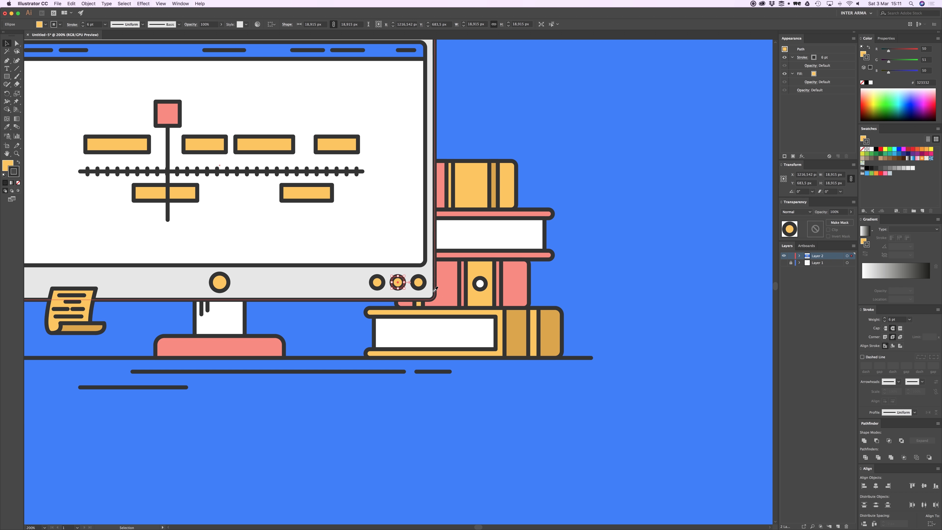
pyautogui.moveTo(323, 289); pyautogui.dragTo(406, 312)
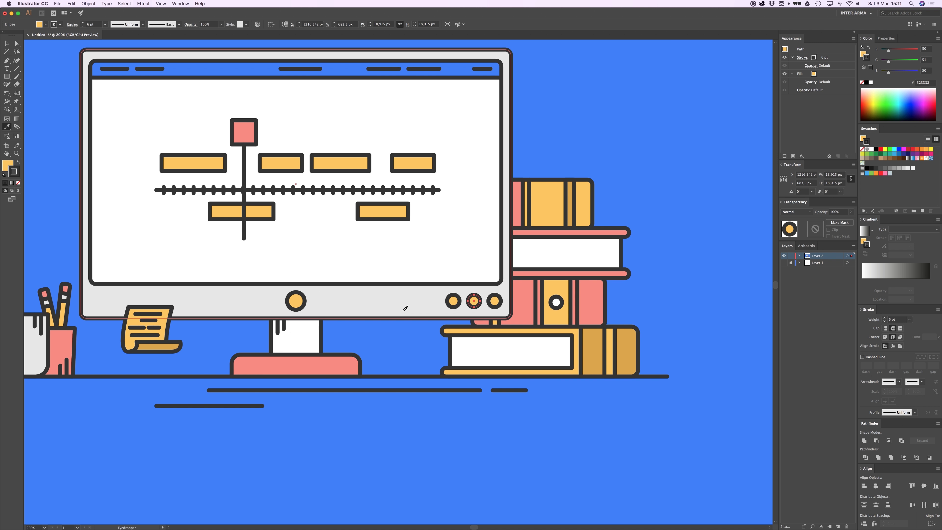
pyautogui.press('v')
pyautogui.click(449, 301)
pyautogui.press('i')
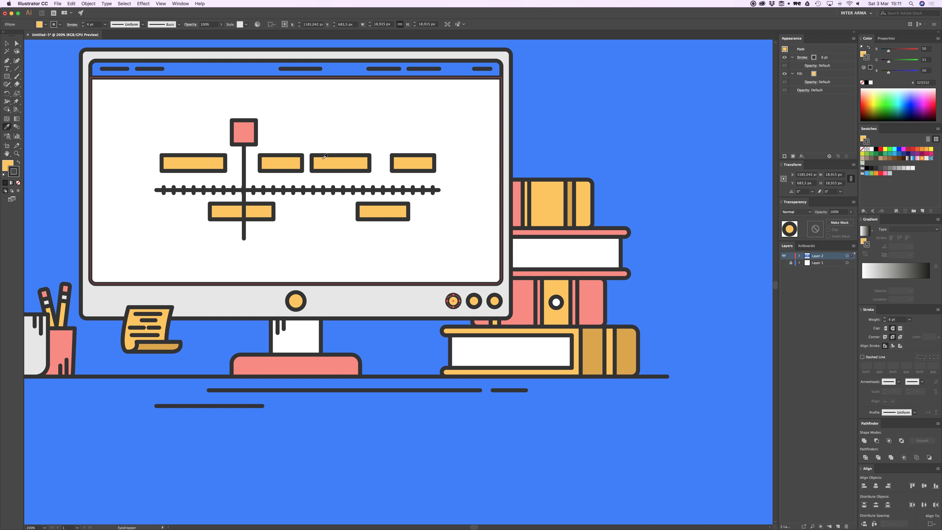
pyautogui.click(337, 70)
pyautogui.press('a')
pyautogui.click(496, 306)
pyautogui.press('i')
pyautogui.click(523, 303)
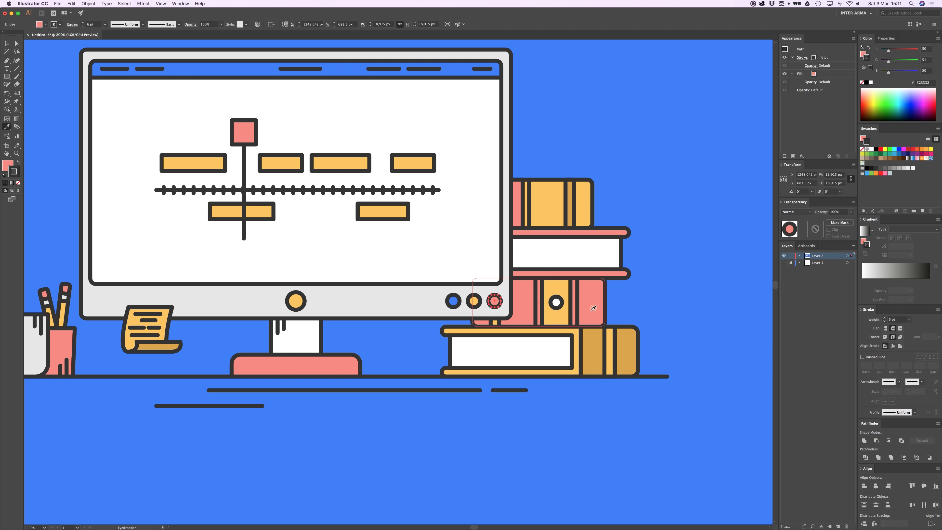
# Nudge the three small buttons together slightly to the left on the monitor's bezel.
pyautogui.press('v')
pyautogui.click(656, 303)
pyautogui.click(491, 301)
pyautogui.keyDown('shift'); pyautogui.click(468, 303); pyautogui.keyUp('shift')
pyautogui.keyDown('shift'); pyautogui.click(450, 303); pyautogui.keyUp('shift')
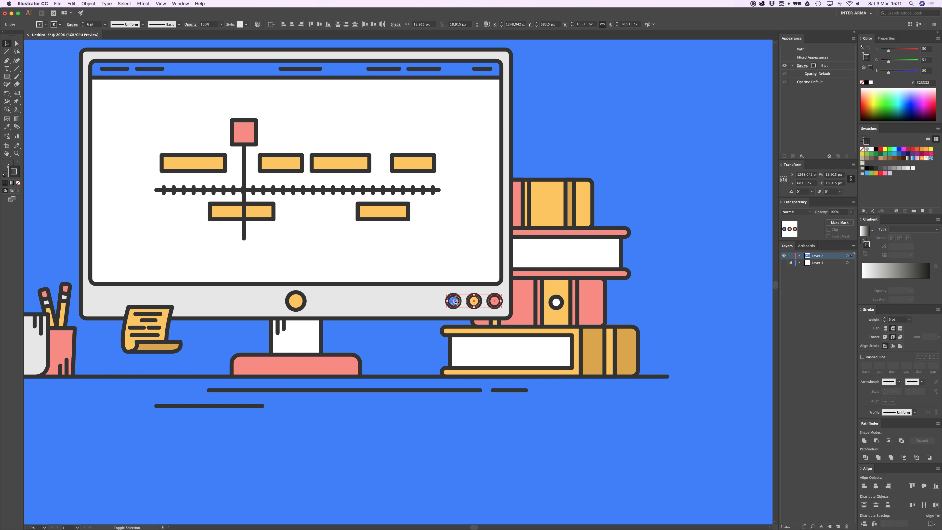
pyautogui.press('Left')
pyautogui.press('Left')
pyautogui.press('Left')
pyautogui.click(674, 281)
pyautogui.press('super+minus')
pyautogui.press('super+minus')
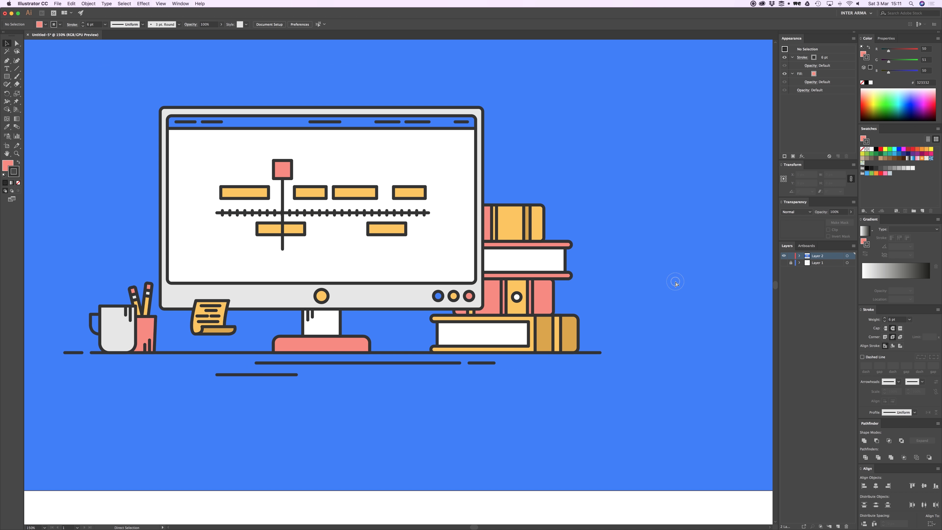
pyautogui.press('space')
pyautogui.moveTo(549, 224); pyautogui.dragTo(600, 244)
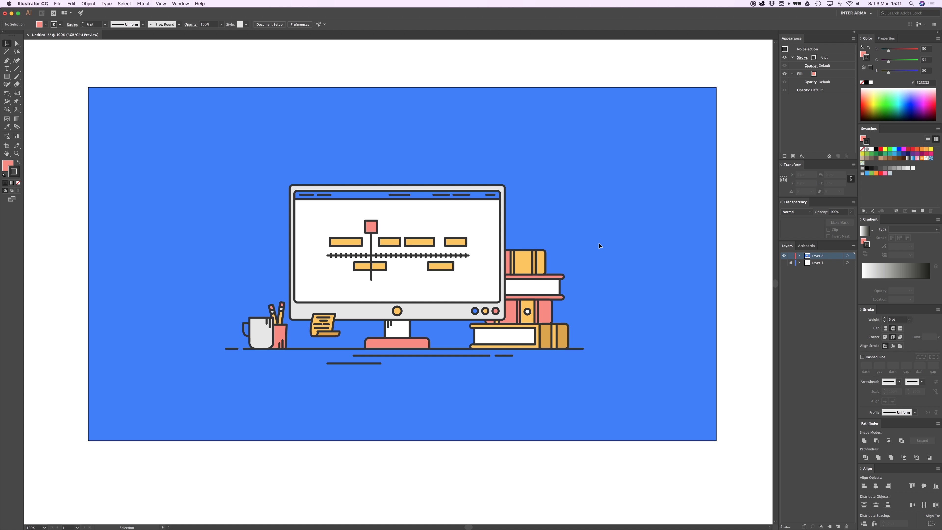
pyautogui.press('space')
pyautogui.moveTo(436, 323); pyautogui.dragTo(437, 319)
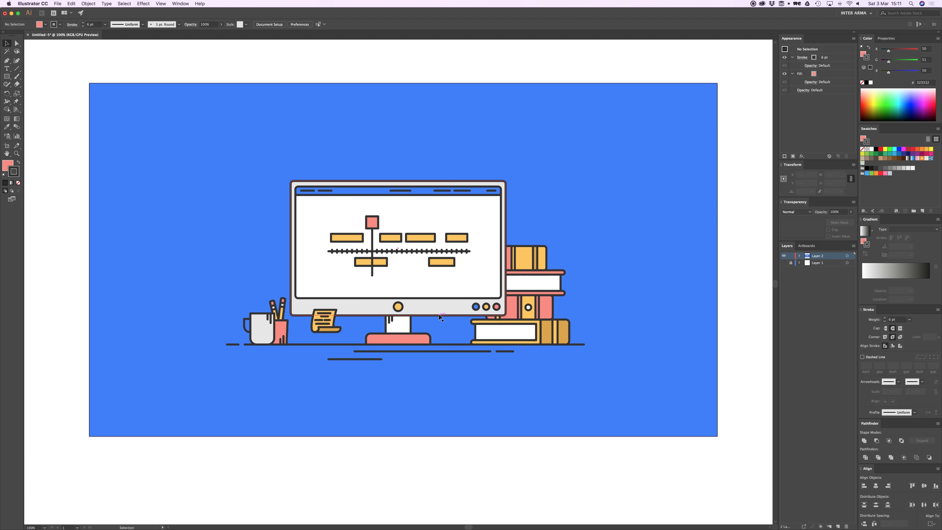
# Draw an unfilled, dark-outlined triangle about 56 px wide and 48 px tall on the blue background beside the monitor.
pyautogui.press('super+plus')
pyautogui.press('super+plus')
pyautogui.press('super+plus')
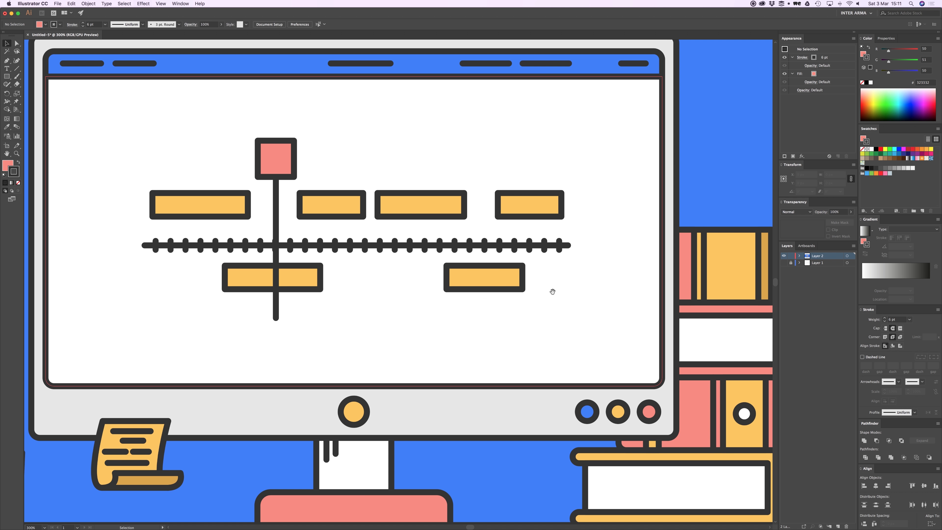
pyautogui.moveTo(552, 291); pyautogui.dragTo(378, 388)
pyautogui.moveTo(467, 267); pyautogui.dragTo(414, 300)
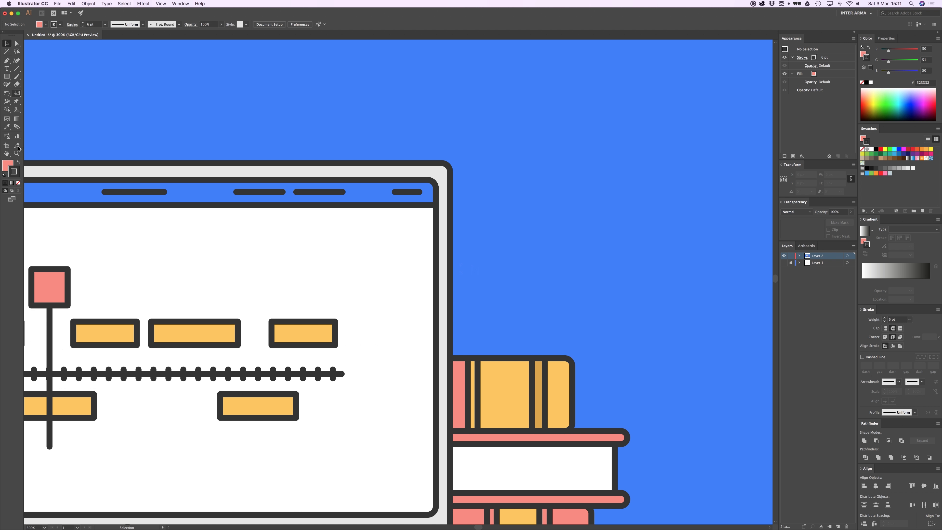
pyautogui.click(11, 165)
pyautogui.click(19, 184)
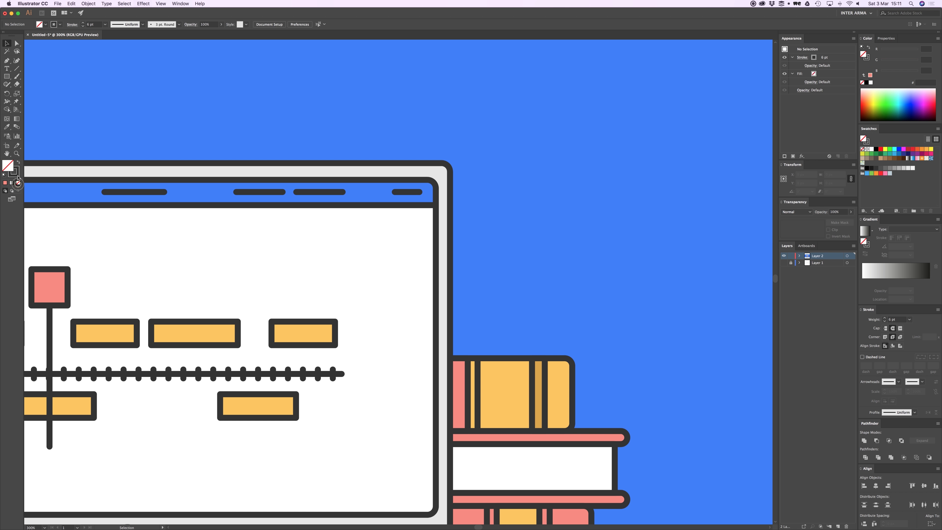
pyautogui.click(15, 172)
pyautogui.moveTo(7, 76)
pyautogui.mouseDown()
pyautogui.moveTo(23, 87)
pyautogui.moveTo(22, 108)
pyautogui.mouseUp()
pyautogui.moveTo(495, 131); pyautogui.dragTo(509, 139)
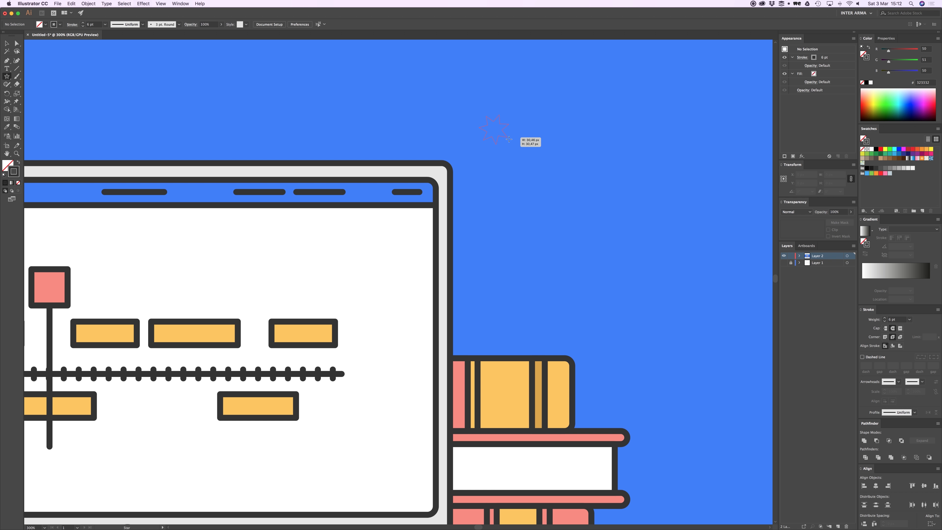
pyautogui.moveTo(509, 140); pyautogui.dragTo(570, 226)
# Stretch the triangle to about 76 px tall and pull the middle of its base upward to form a cursor arrow.
pyautogui.press('v')
pyautogui.press('a')
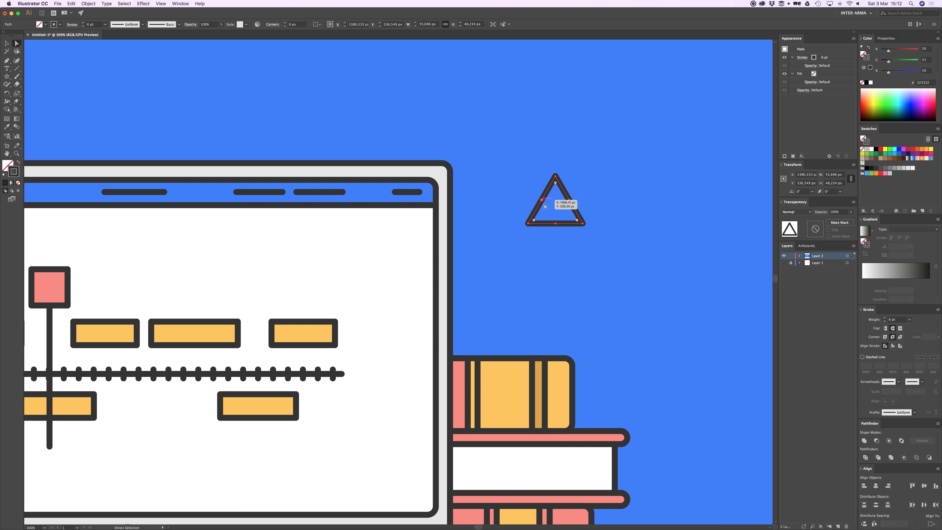
pyautogui.press('v')
pyautogui.moveTo(560, 227); pyautogui.dragTo(561, 252)
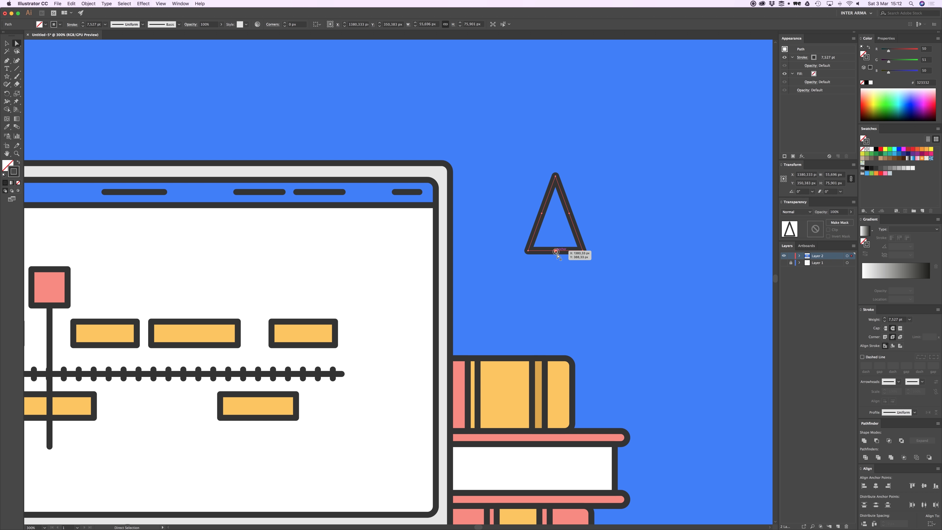
pyautogui.press('a')
pyautogui.click(556, 252)
pyautogui.moveTo(556, 251); pyautogui.dragTo(555, 237)
pyautogui.press('v')
pyautogui.click(605, 234)
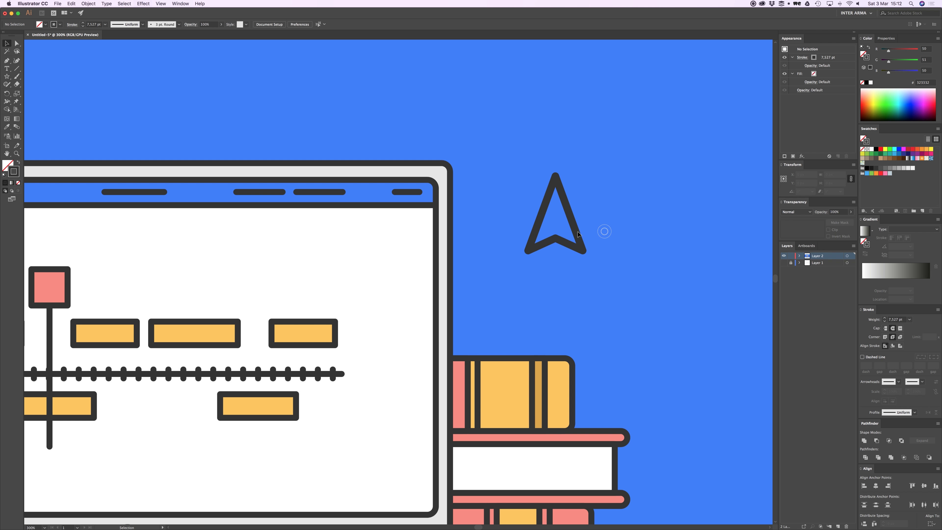
# Shrink the cursor arrow to about 16 by 17 px, tilt it toward the upper left and place it on the monitor's white screen.
pyautogui.click(577, 235)
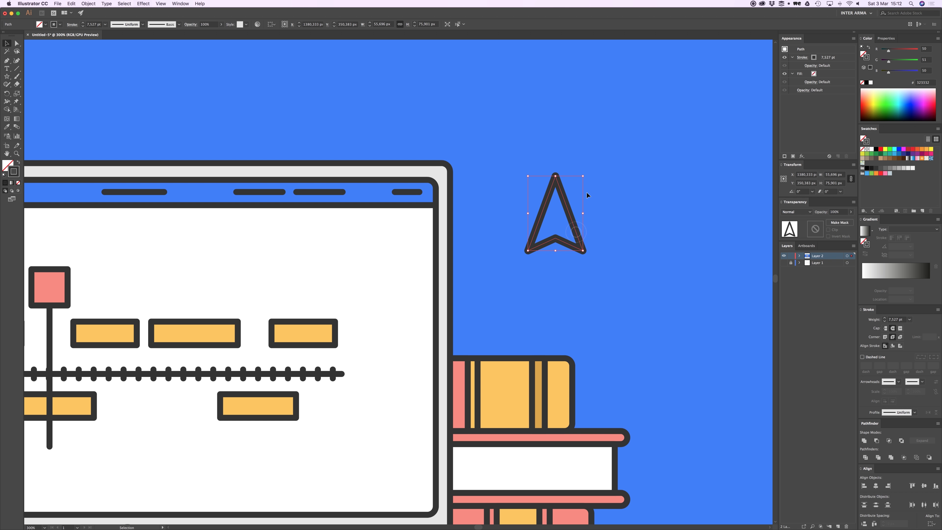
pyautogui.moveTo(583, 176)
pyautogui.mouseDown()
pyautogui.moveTo(571, 222)
pyautogui.moveTo(545, 237)
pyautogui.moveTo(534, 225)
pyautogui.moveTo(412, 297)
pyautogui.mouseUp()
pyautogui.click(543, 228)
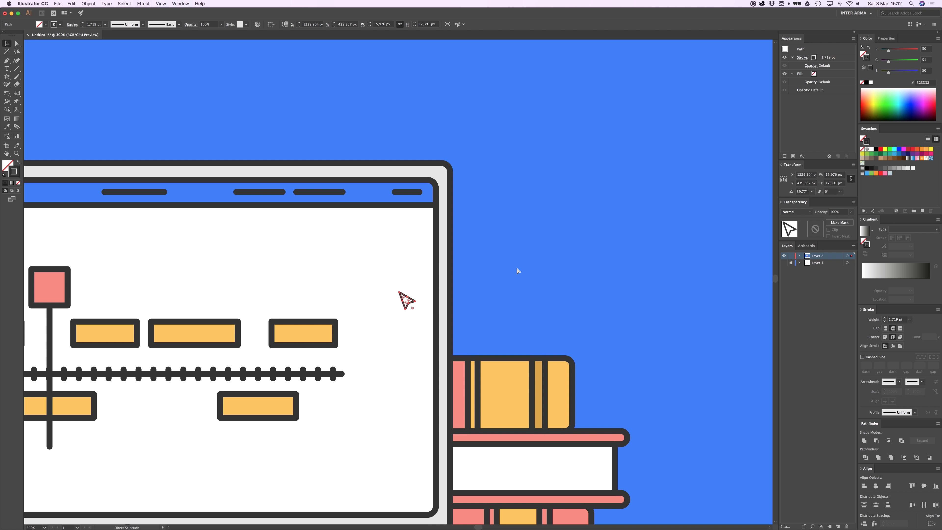
pyautogui.press('super+minus')
pyautogui.press('super+minus')
pyautogui.press('i')
pyautogui.moveTo(420, 273); pyautogui.dragTo(458, 266)
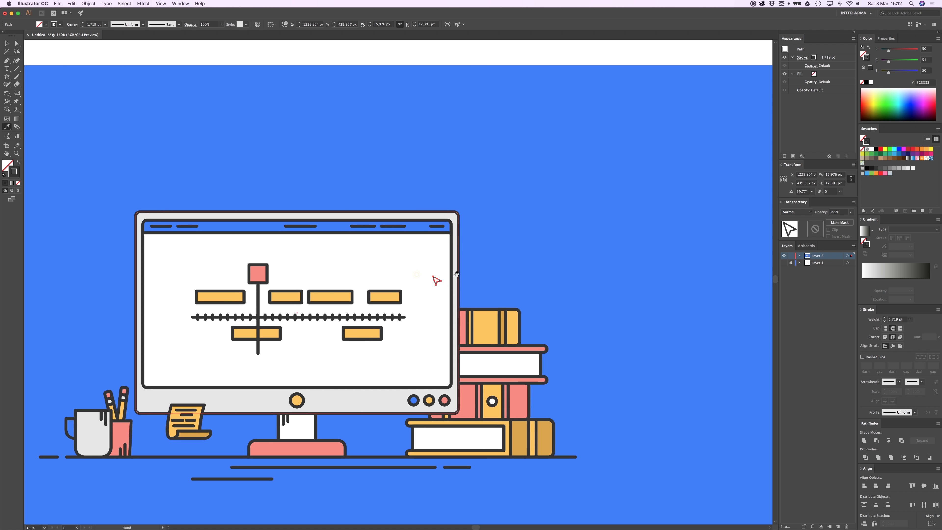
pyautogui.click(457, 266)
pyautogui.press('v')
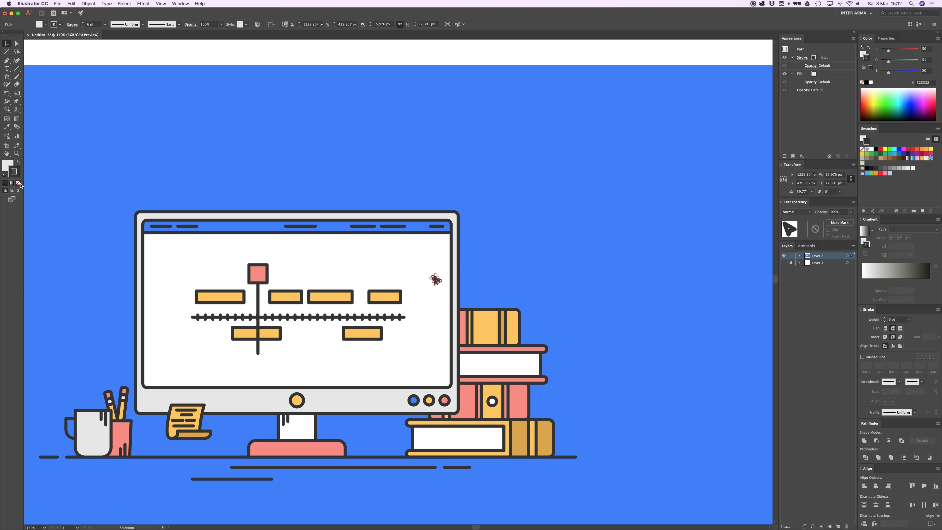
pyautogui.click(11, 164)
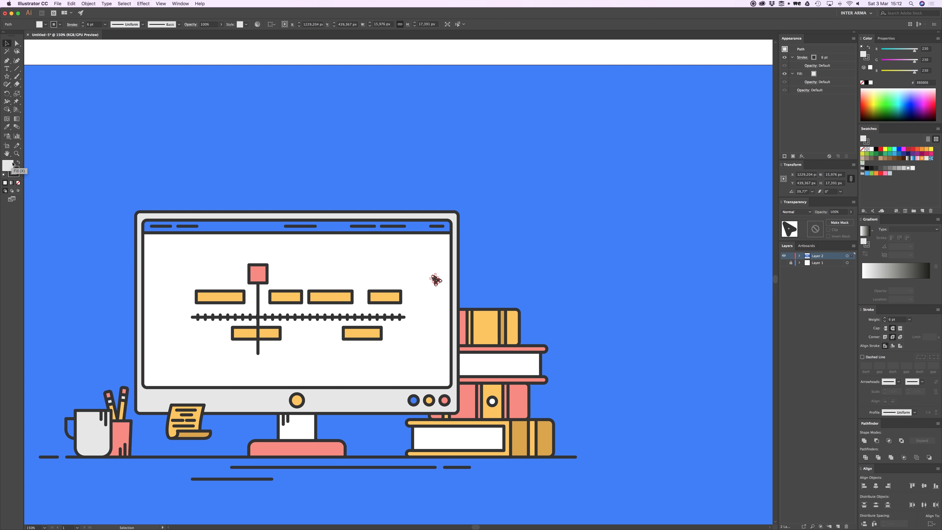
pyautogui.press('super+z')
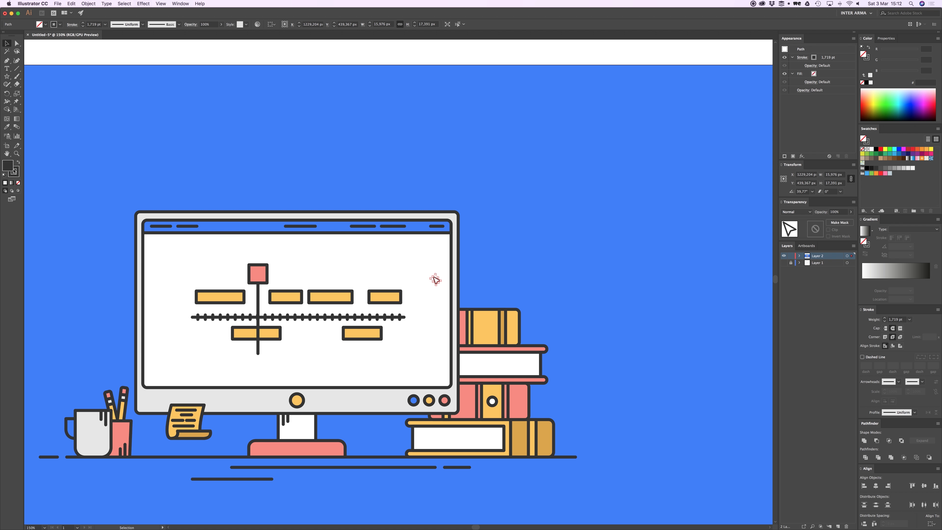
# Fill the cursor arrow on the monitor's screen with the dark outline colour while keeping its 1.719 pt stroke.
pyautogui.click(16, 173)
pyautogui.click(19, 182)
pyautogui.click(170, 162)
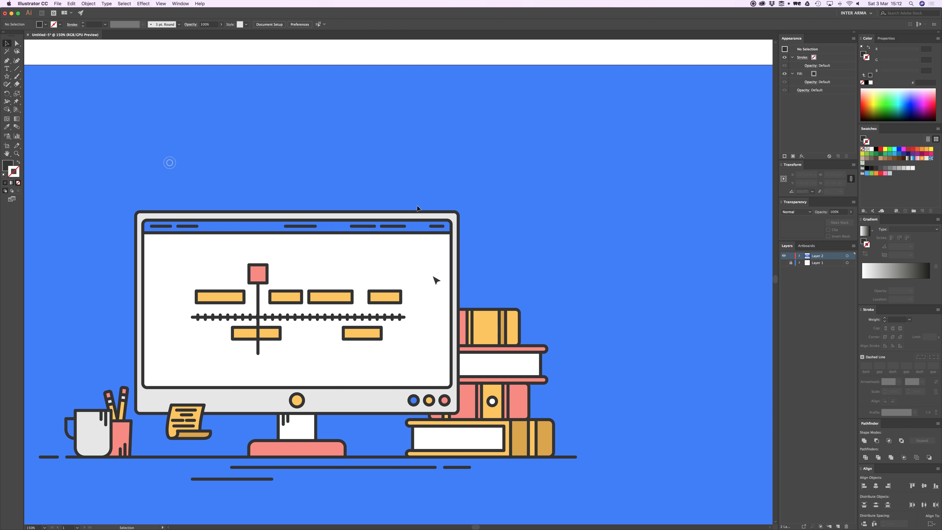
pyautogui.press('super+z')
pyautogui.click(438, 195)
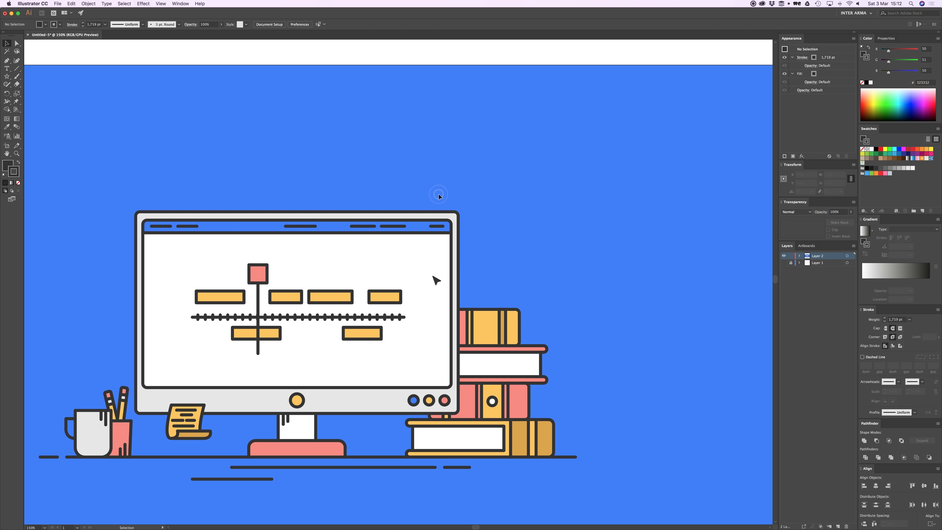
# Examine the filled cursor arrow up close and within the whole illustration.
pyautogui.moveTo(392, 193); pyautogui.dragTo(440, 173)
pyautogui.press('super+plus')
pyautogui.press('super+plus')
pyautogui.press('super+plus')
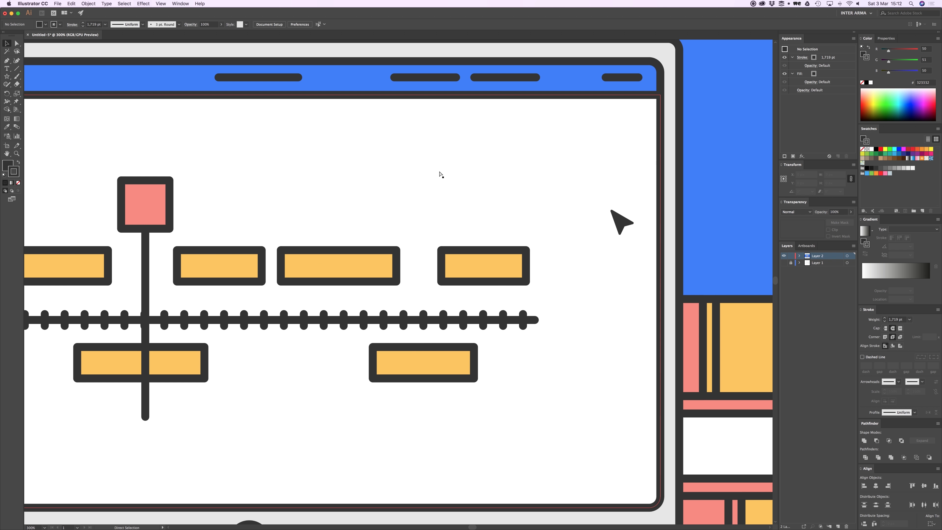
pyautogui.press('super+plus')
pyautogui.click(547, 257)
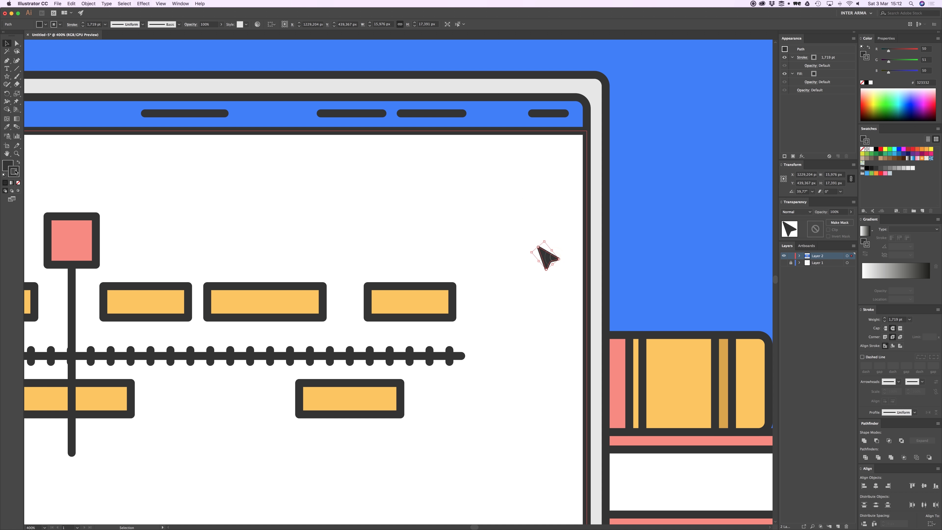
pyautogui.click(664, 217)
pyautogui.press('super+minus')
pyautogui.press('super+minus')
pyautogui.press('super+minus')
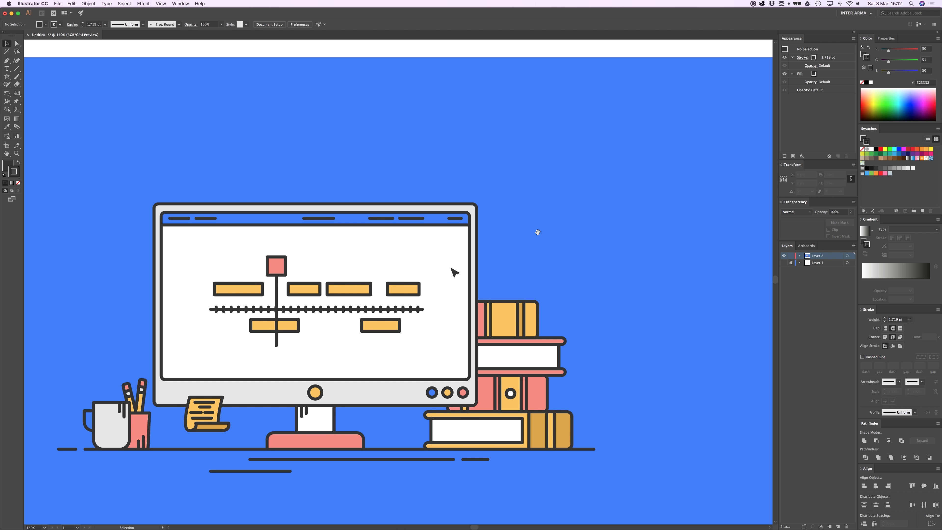
pyautogui.moveTo(537, 232); pyautogui.dragTo(565, 201)
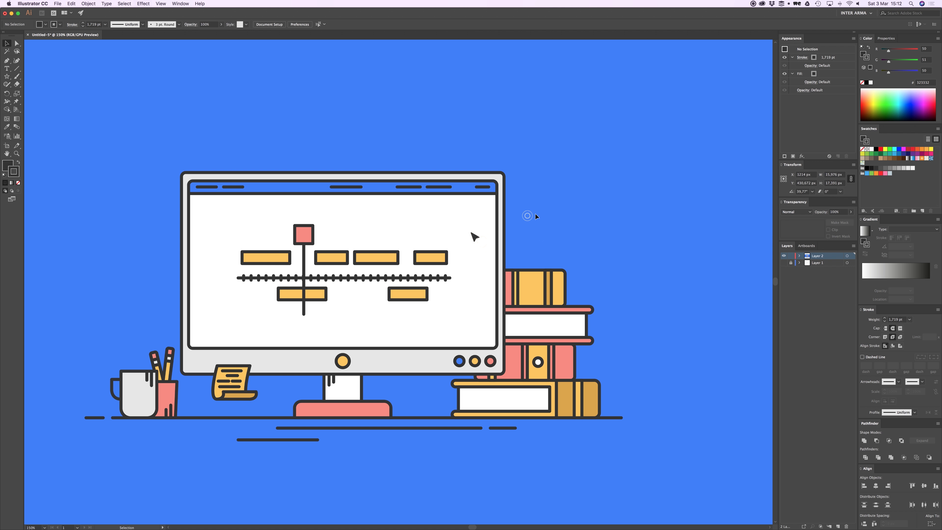
pyautogui.press('super+minus')
pyautogui.hscroll(-3, 533, 211)
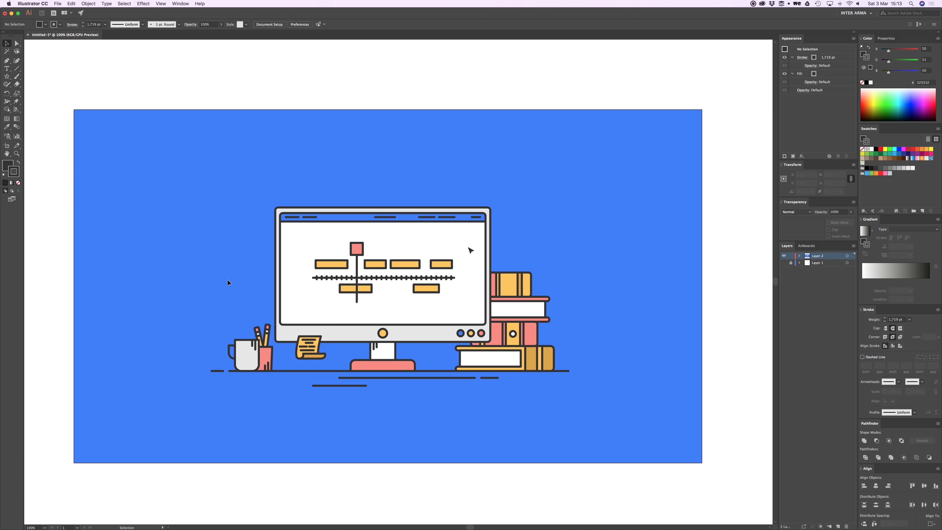
# Unlock the blue background rectangle and delete Layer 1 together with its artwork.
pyautogui.press('alt+super+2')
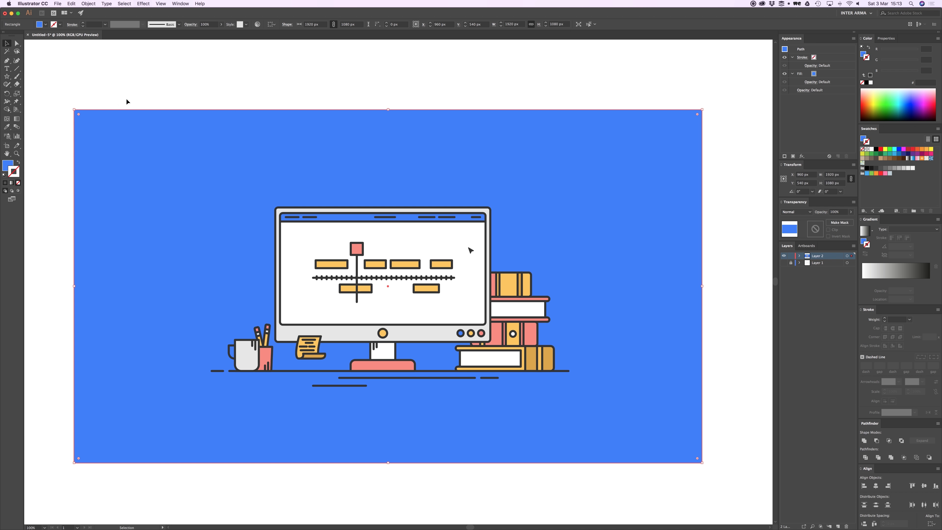
pyautogui.click(144, 85)
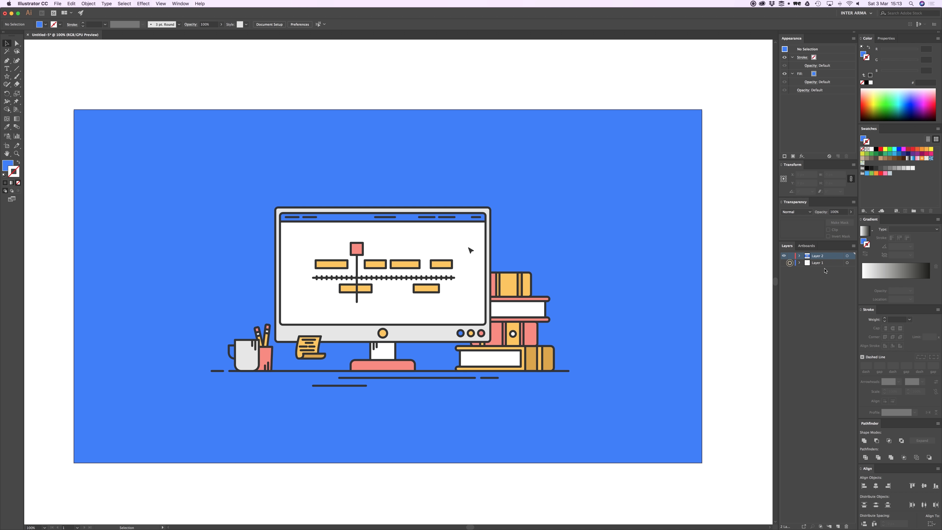
pyautogui.click(819, 262)
pyautogui.click(847, 526)
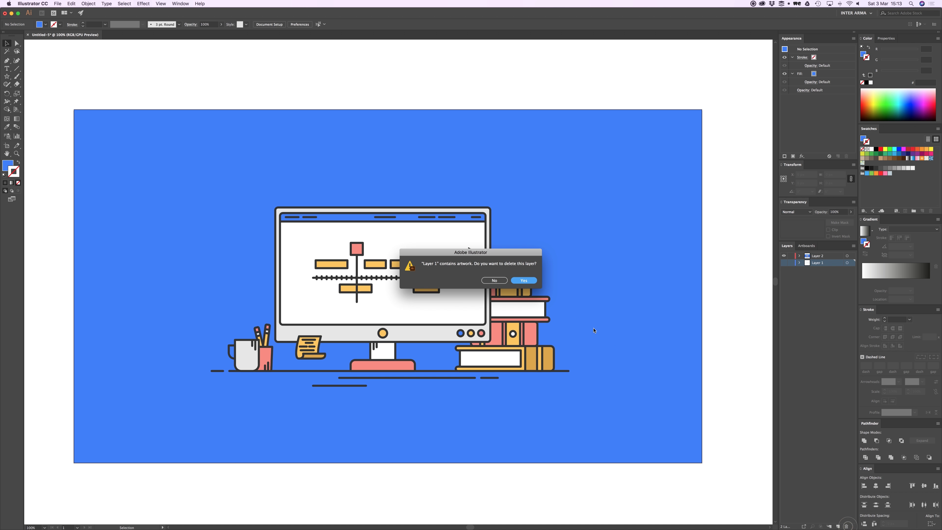
pyautogui.click(501, 281)
pyautogui.click(524, 280)
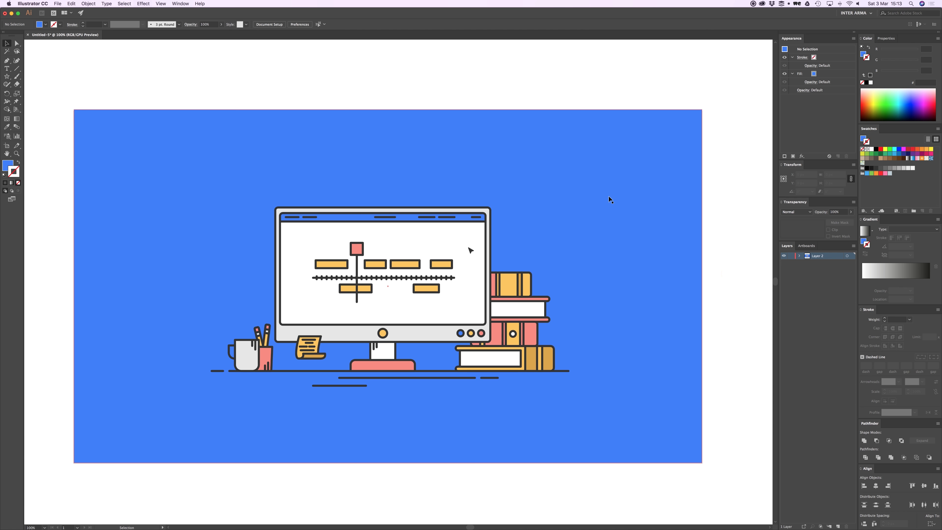
pyautogui.press('super+minus')
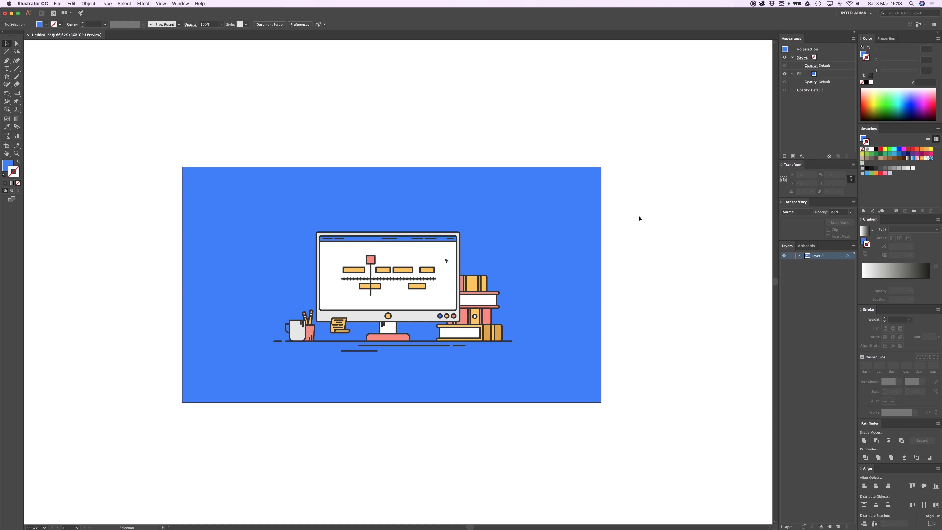
pyautogui.moveTo(635, 220); pyautogui.dragTo(637, 222)
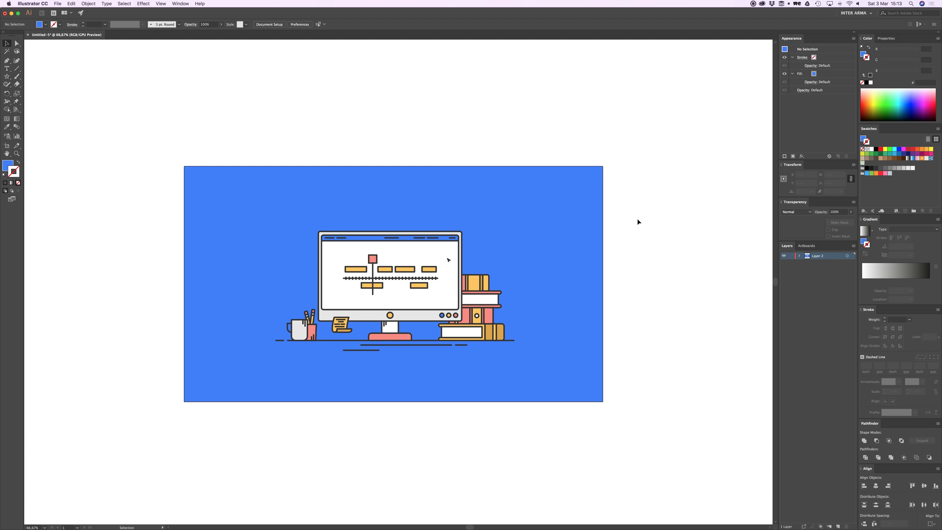
pyautogui.click(572, 217)
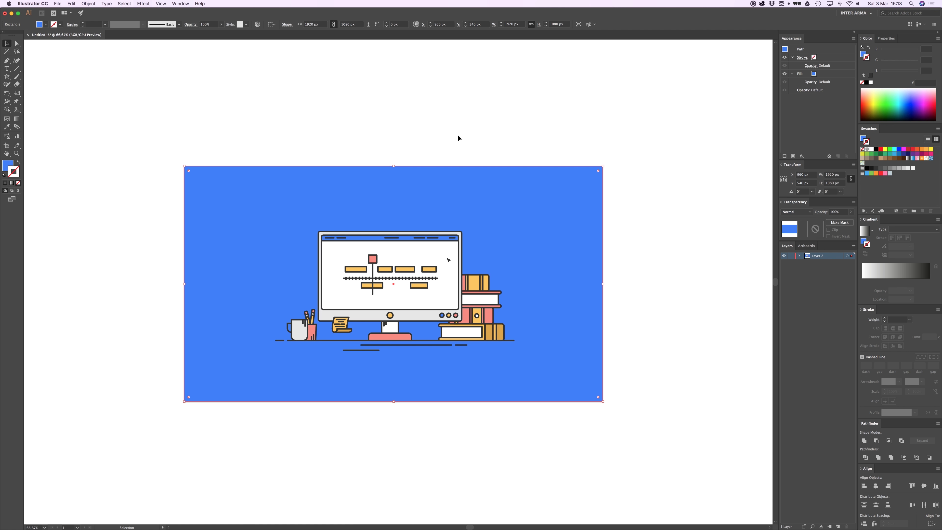
pyautogui.moveTo(364, 135); pyautogui.dragTo(406, 125)
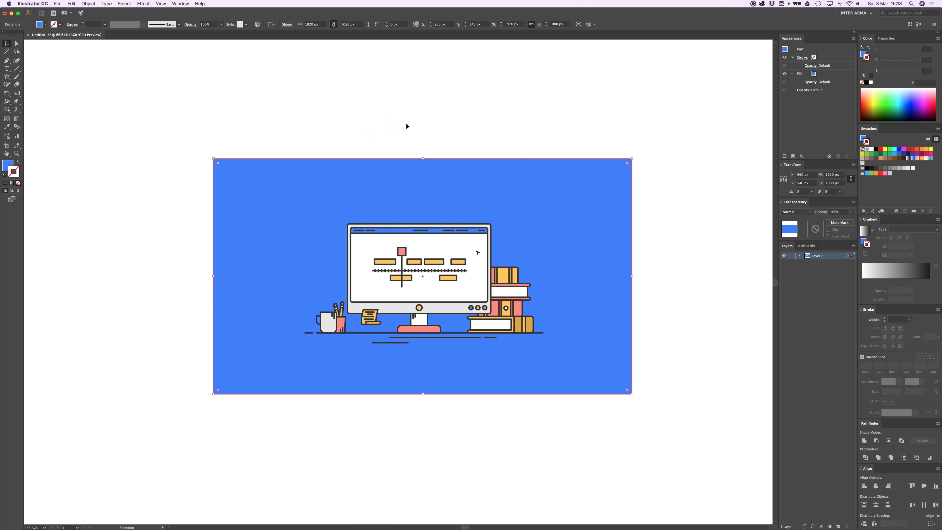
pyautogui.click(406, 124)
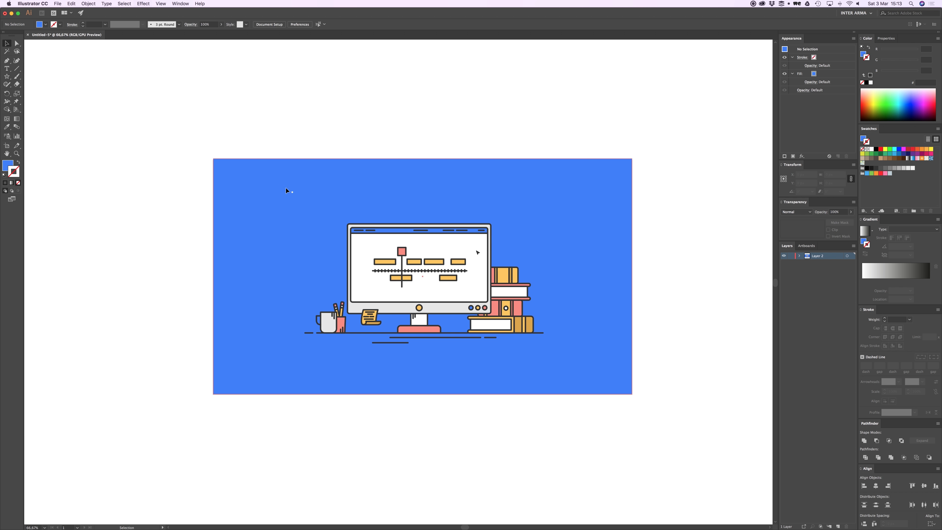
pyautogui.moveTo(285, 188); pyautogui.dragTo(216, 153)
pyautogui.press('super+z')
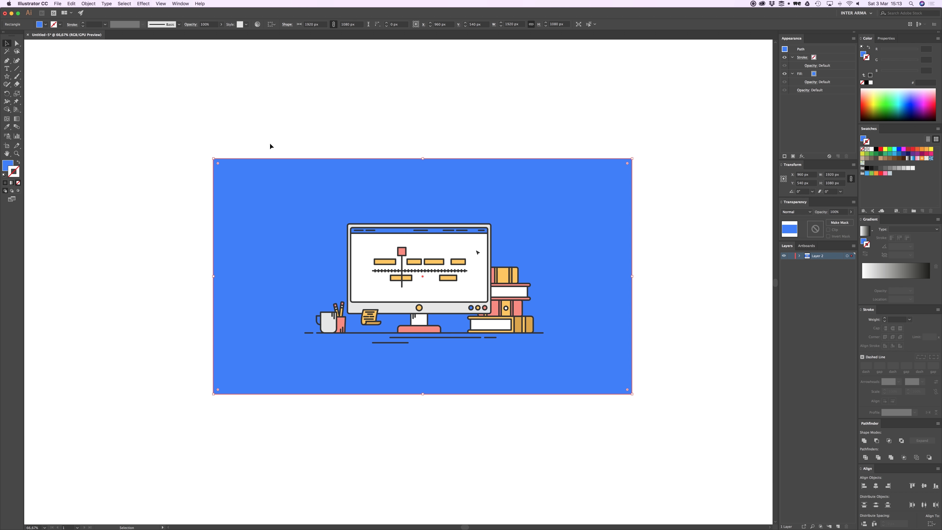
pyautogui.click(269, 145)
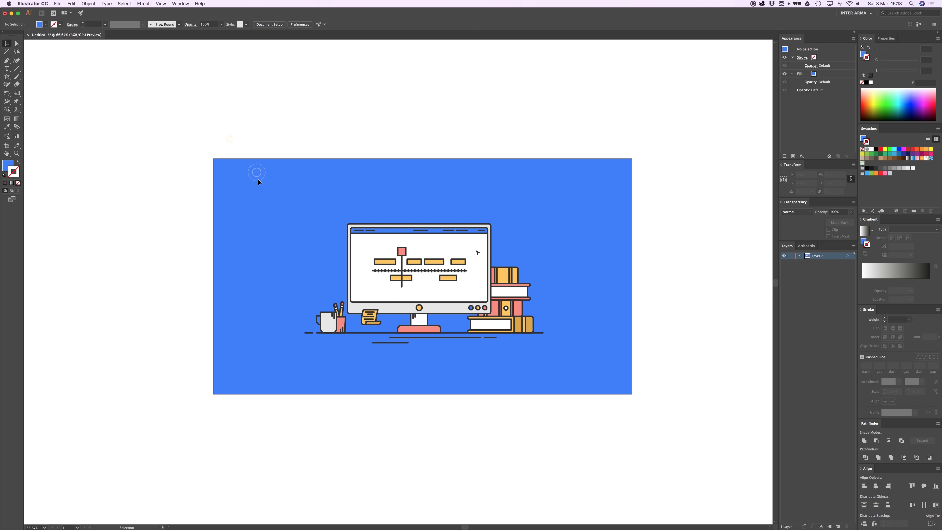
# Move the mug group horizontally along the desk line so it sits slightly further out from the pencil holder.
pyautogui.hscroll(-3, 296, 223)
pyautogui.scroll(-2, 296, 223)
pyautogui.click(367, 287)
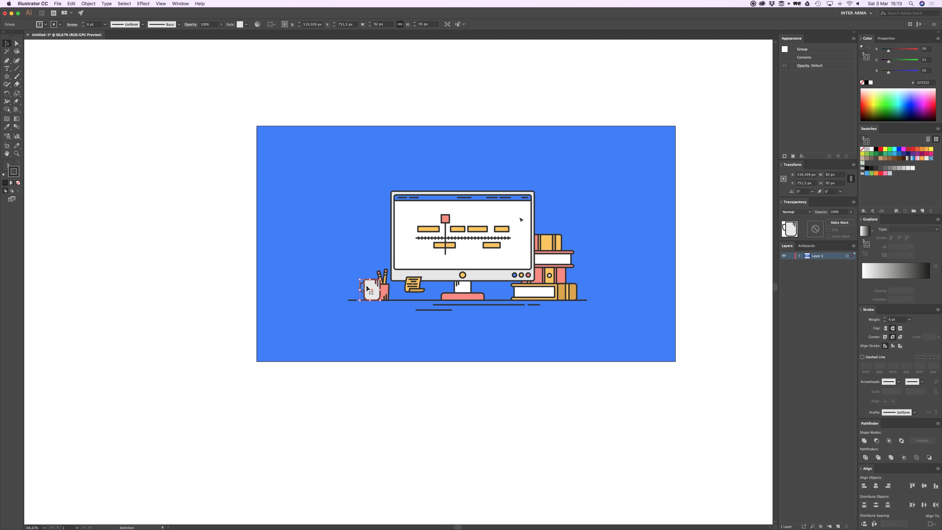
pyautogui.scroll(6, 367, 288)
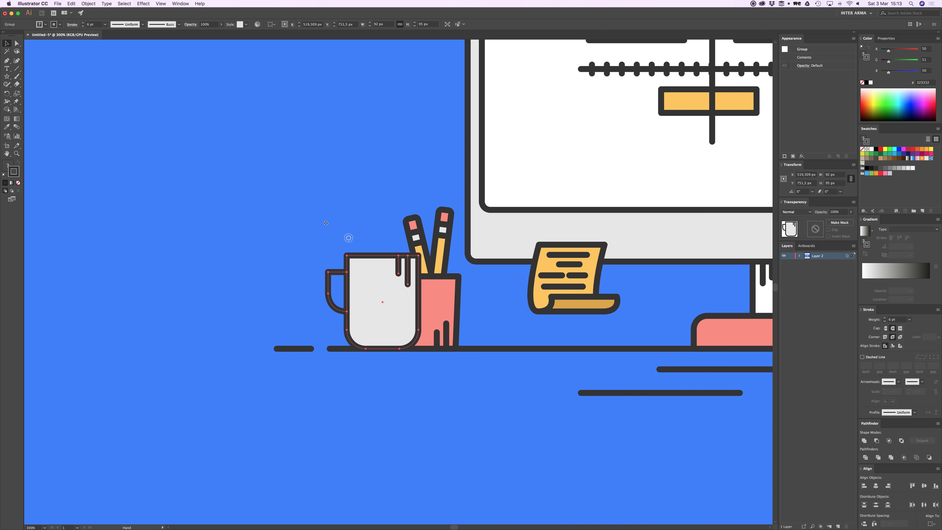
pyautogui.click(326, 223)
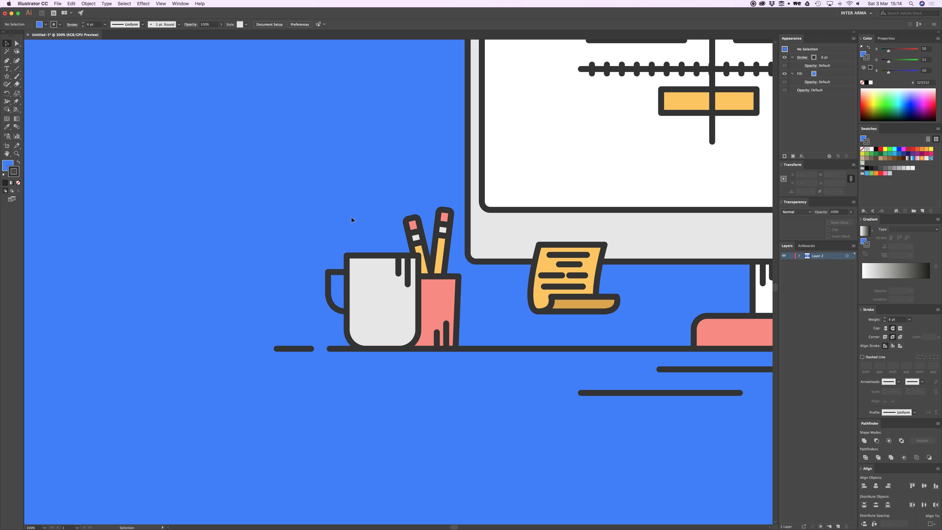
pyautogui.scroll(-3, 334, 223)
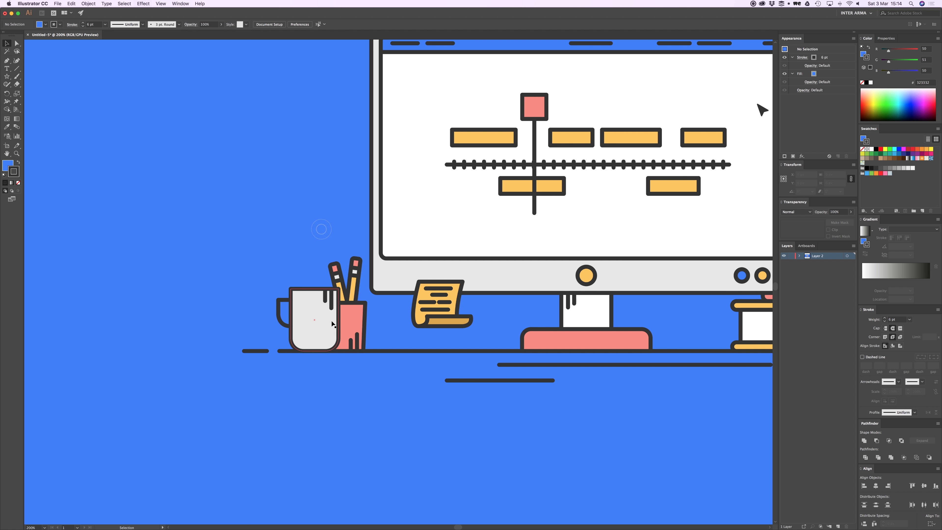
pyautogui.moveTo(319, 324)
pyautogui.mouseDown()
pyautogui.moveTo(427, 326)
pyautogui.moveTo(415, 339)
pyautogui.moveTo(332, 340)
pyautogui.moveTo(418, 341)
pyautogui.moveTo(324, 342)
pyautogui.mouseUp()
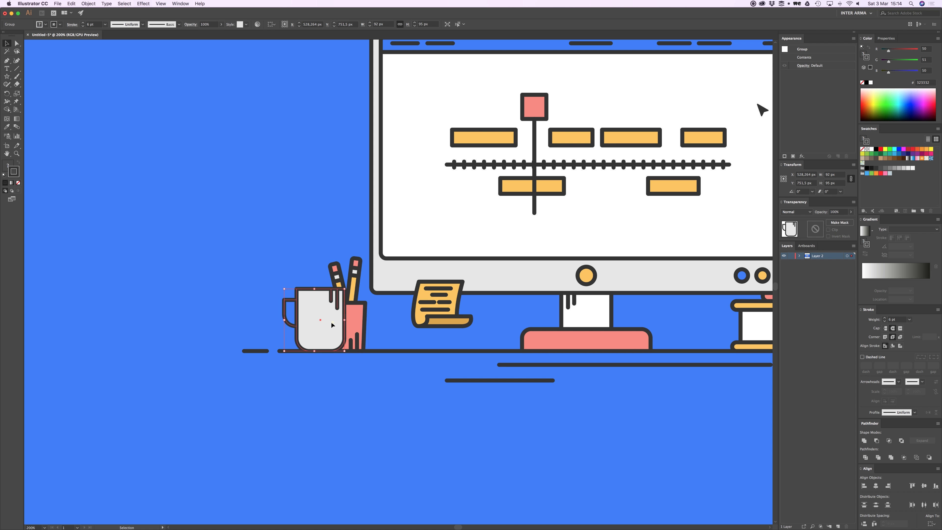
pyautogui.moveTo(335, 325); pyautogui.dragTo(324, 324)
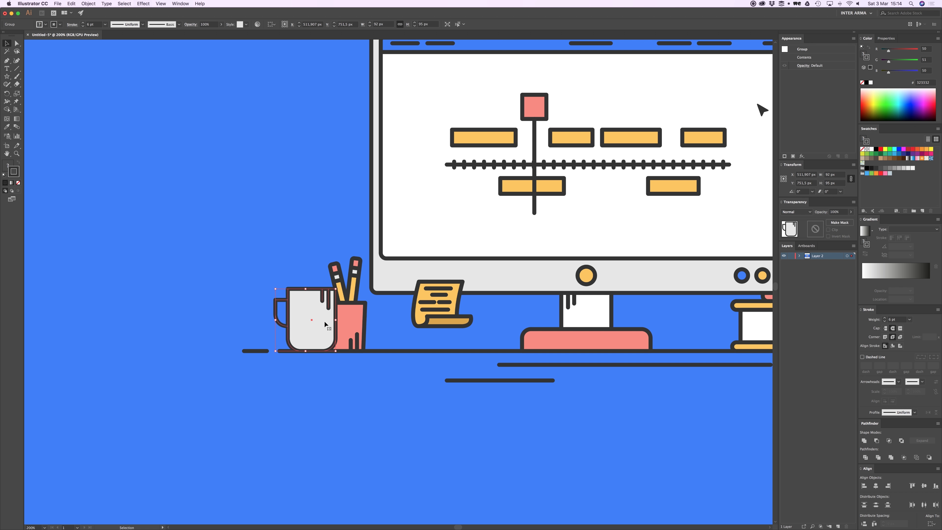
pyautogui.click(301, 239)
# Isolate the mug group for editing and select its handle.
pyautogui.press('super+equal')
pyautogui.moveTo(274, 253); pyautogui.dragTo(389, 233)
pyautogui.click(281, 298)
pyautogui.doubleClick(281, 298)
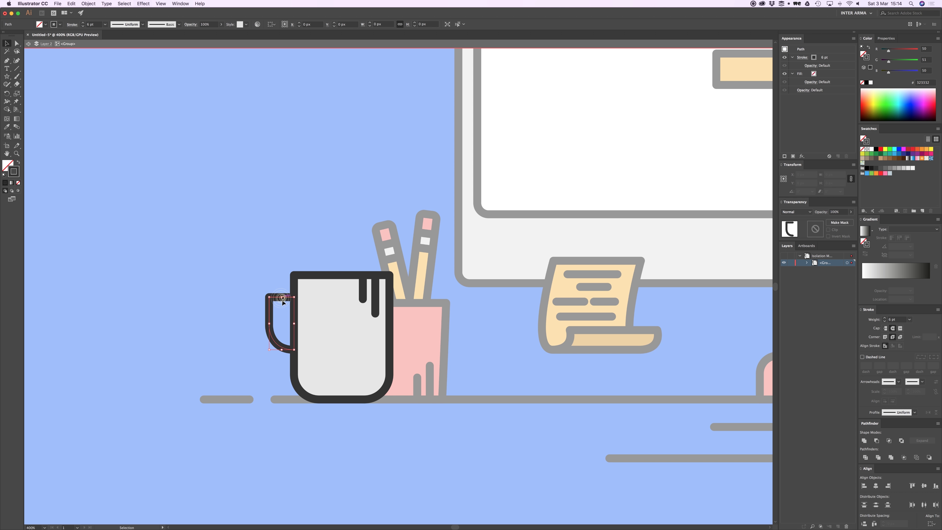
# Slide the mug's handle in behind the mug body and back out to its original place.
pyautogui.moveTo(281, 298); pyautogui.dragTo(310, 300)
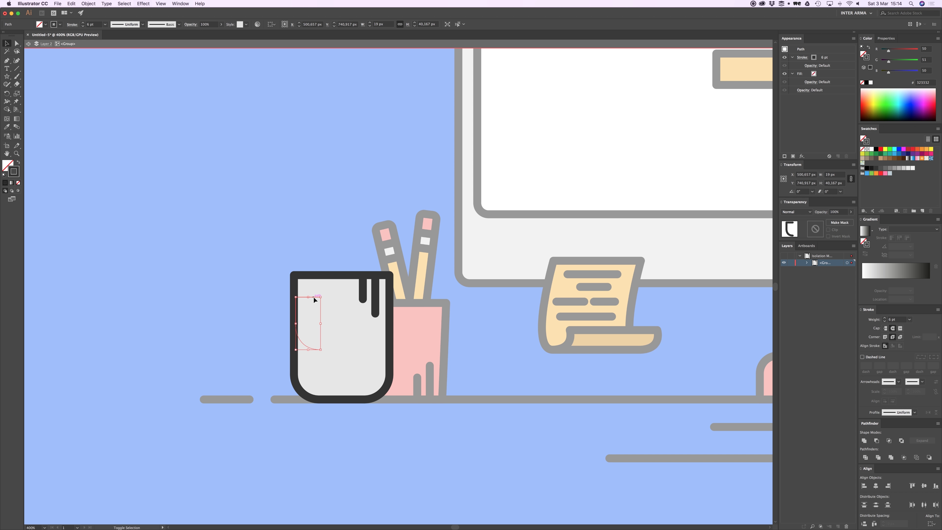
pyautogui.hotkey('shift', 'Left')
pyautogui.hotkey('shift', 'Right')
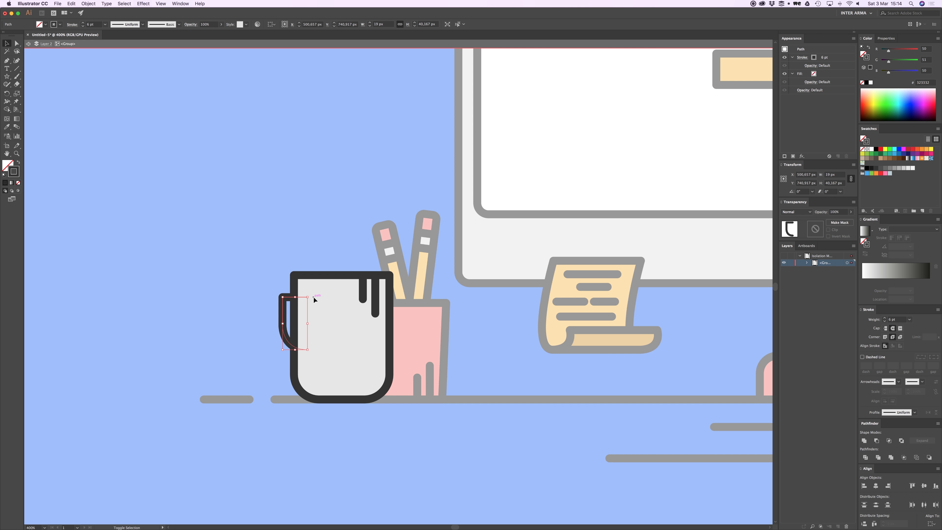
pyautogui.hotkey('shift', 'Left')
pyautogui.hotkey('shift', 'Left')
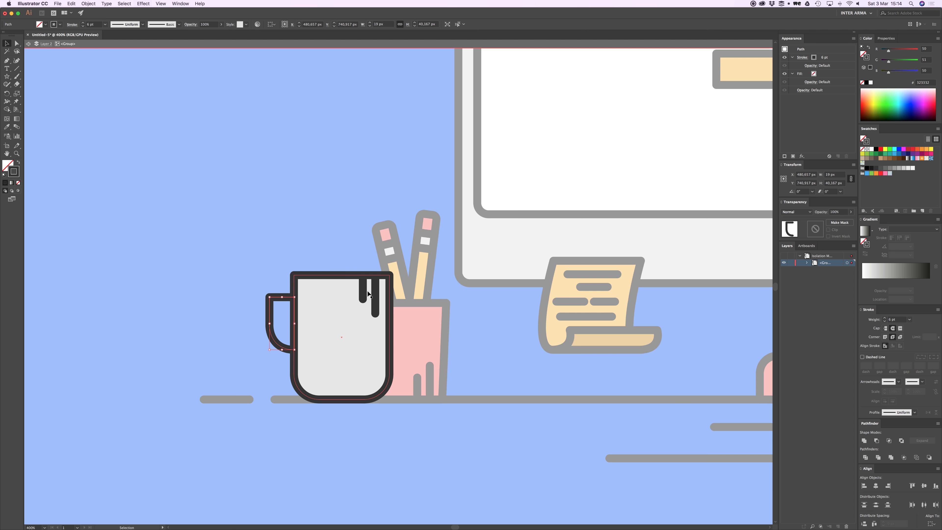
# Shift the mug's two dark stripes slightly toward the pencil holder, leave group isolation and ungroup the mug.
pyautogui.moveTo(373, 303)
pyautogui.mouseDown()
pyautogui.moveTo(365, 302)
pyautogui.moveTo(376, 301)
pyautogui.mouseUp()
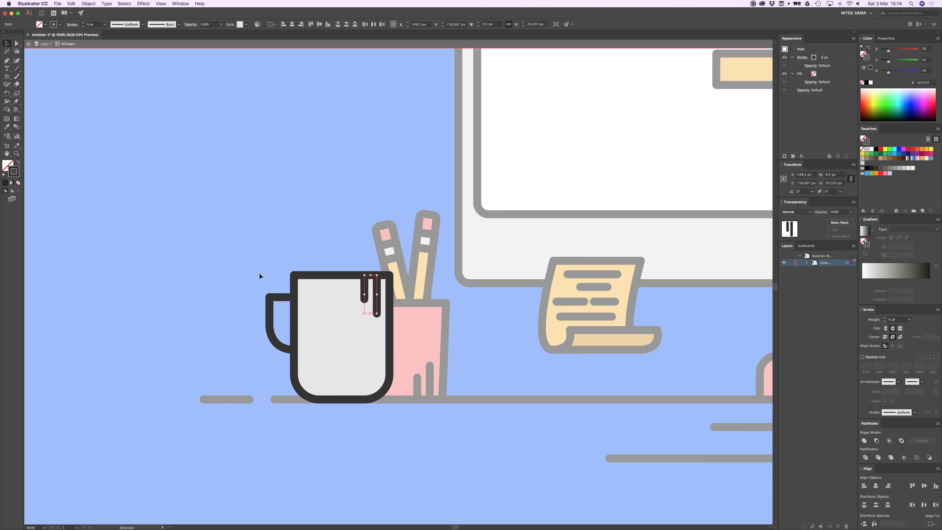
pyautogui.doubleClick(326, 252)
pyautogui.click(329, 306)
pyautogui.rightClick(324, 303)
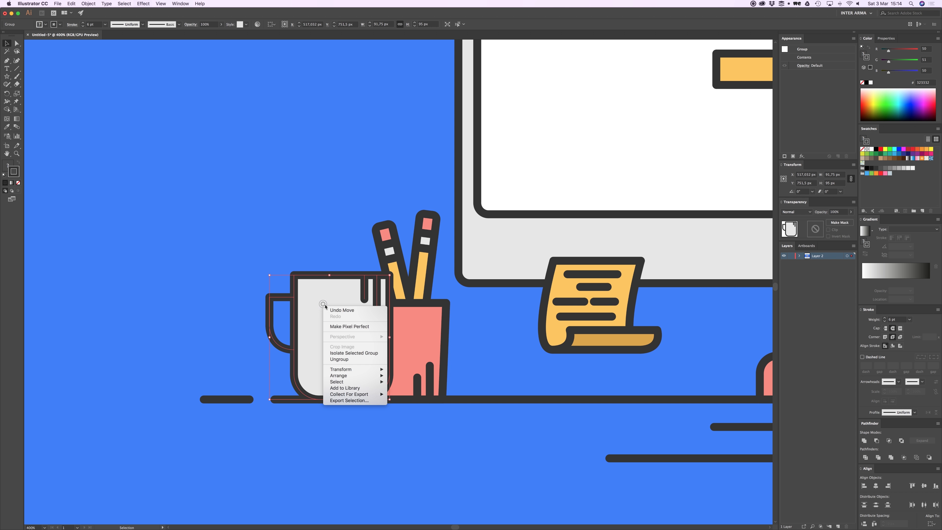
pyautogui.click(351, 359)
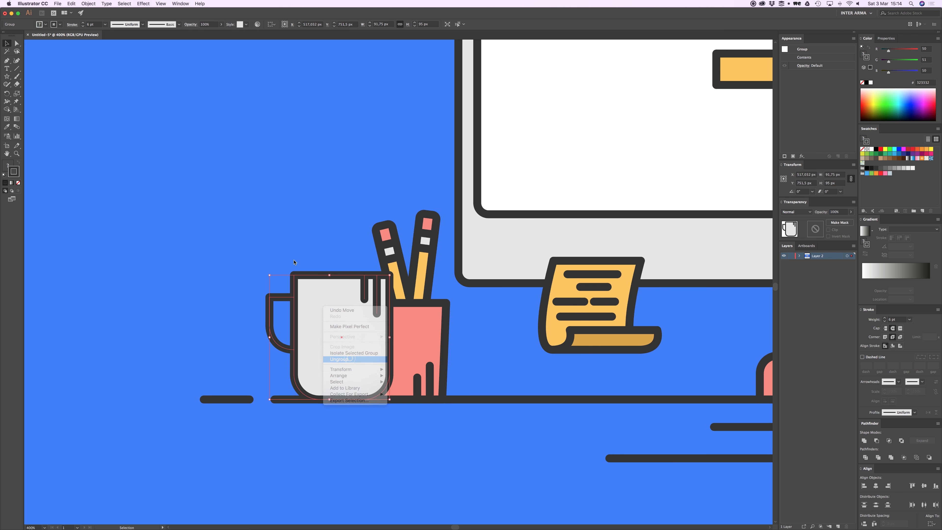
pyautogui.click(282, 242)
# Group the mug's two dark vertical stripes as one object separate from the handle and body.
pyautogui.click(281, 297)
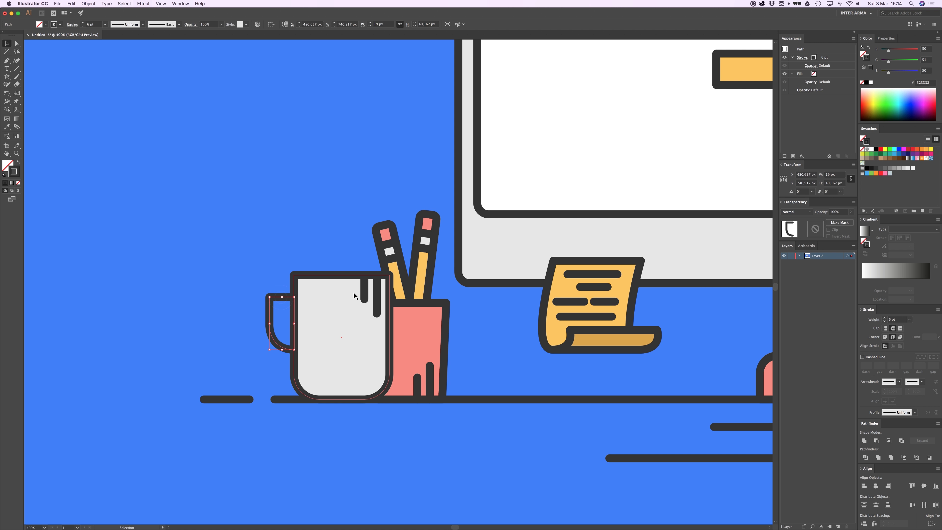
pyautogui.click(332, 293)
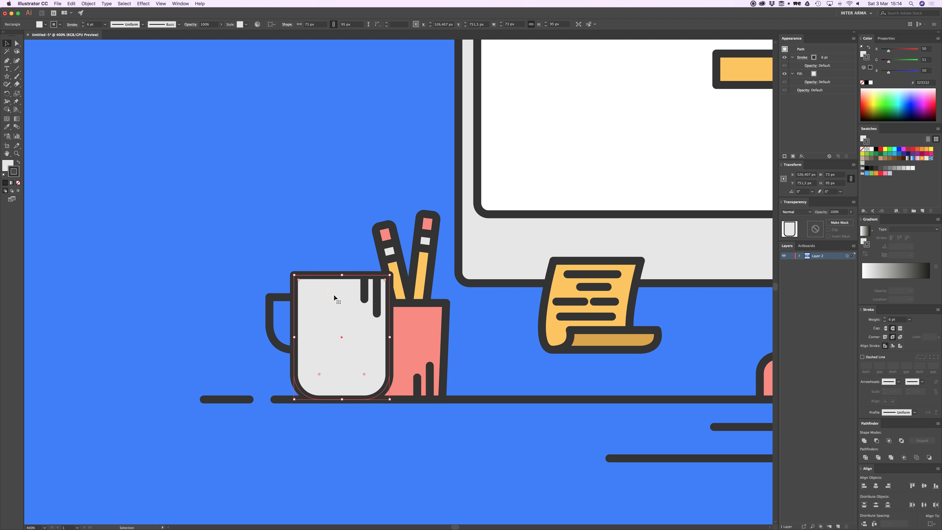
pyautogui.click(364, 291)
pyautogui.keyDown('shift'); pyautogui.click(378, 296); pyautogui.keyUp('shift')
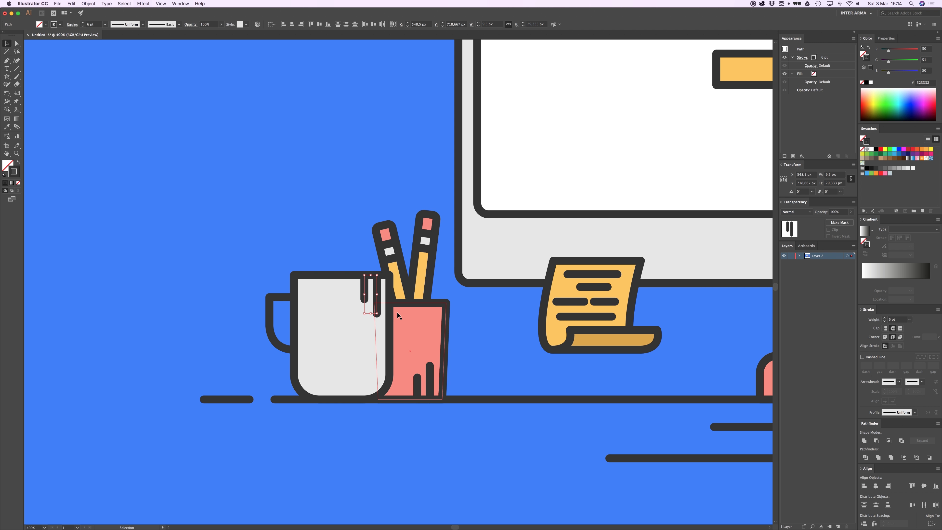
pyautogui.press('a')
pyautogui.press('super+g')
pyautogui.press('v')
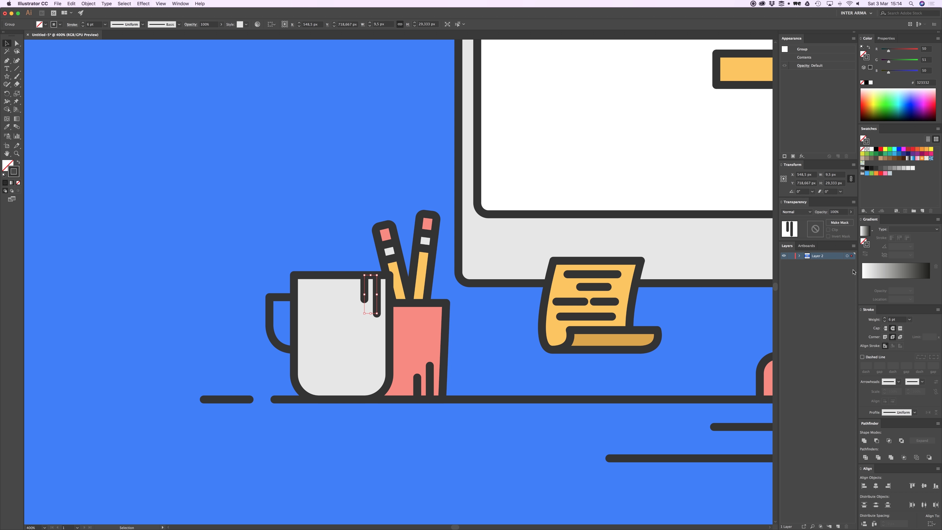
# Lock the mug's handle and body individually.
pyautogui.click(273, 238)
pyautogui.click(282, 297)
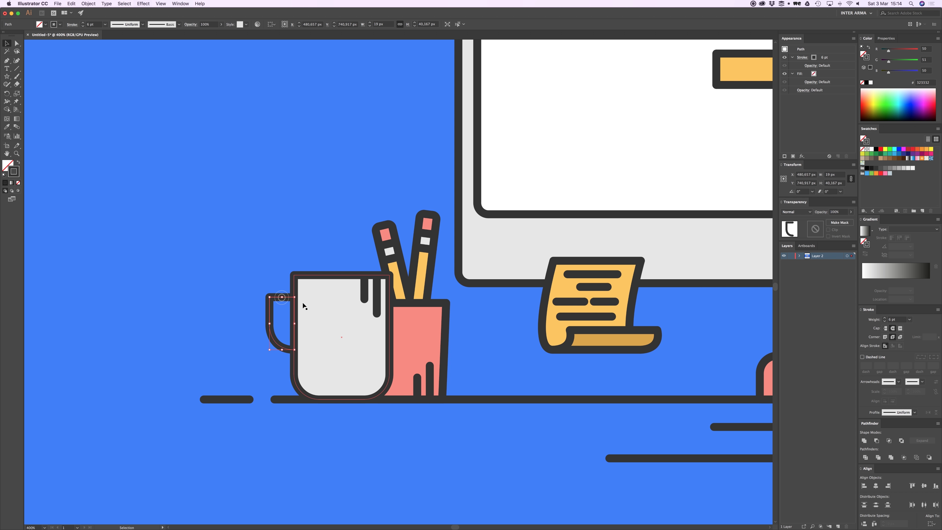
pyautogui.press('super+2')
pyautogui.click(316, 304)
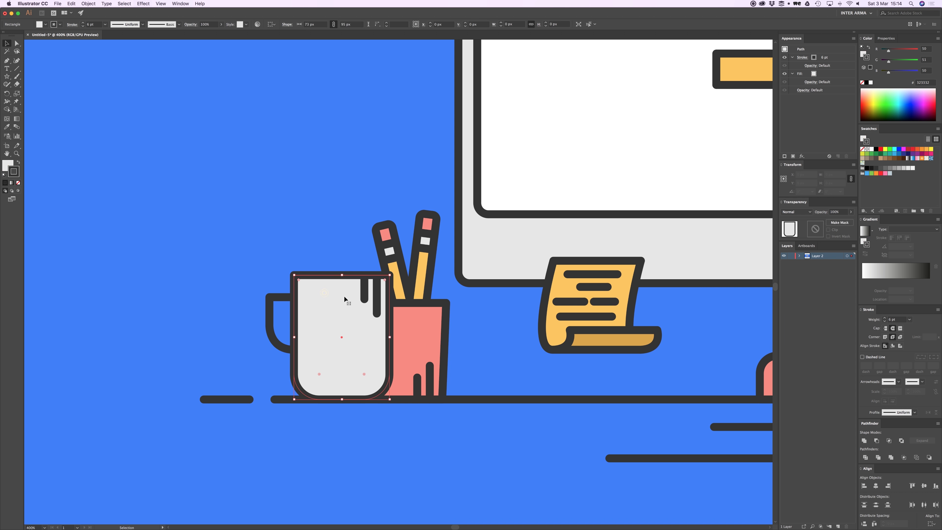
pyautogui.press('super+2')
pyautogui.click(363, 291)
pyautogui.click(334, 244)
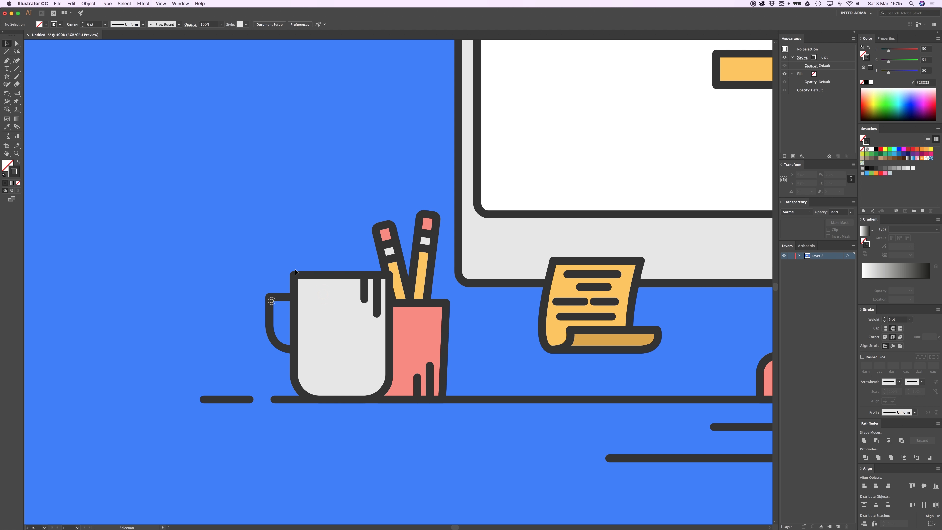
# Isolate the pencil holder group, delete the pencil nearest the mug, and leave group isolation.
pyautogui.press('super+minus')
pyautogui.press('super+minus')
pyautogui.press('super+minus')
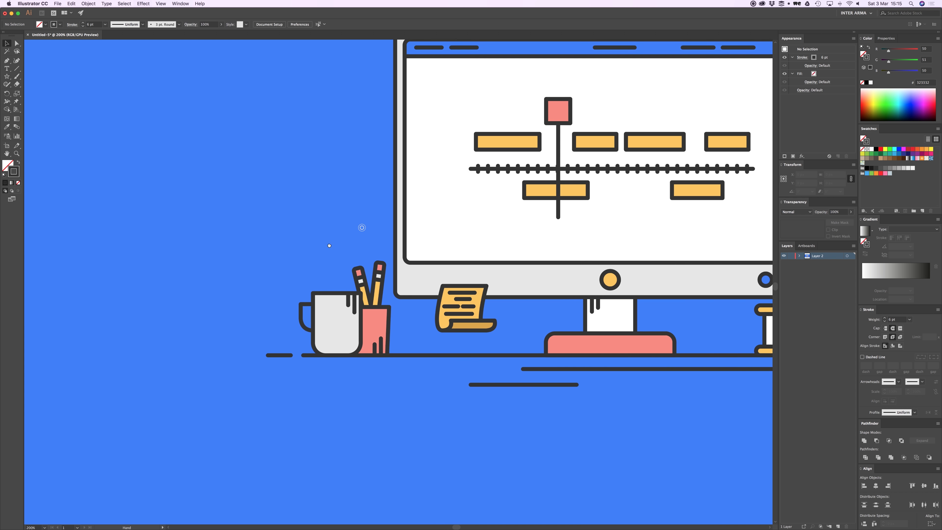
pyautogui.press('super+equal')
pyautogui.press('super+equal')
pyautogui.doubleClick(321, 278)
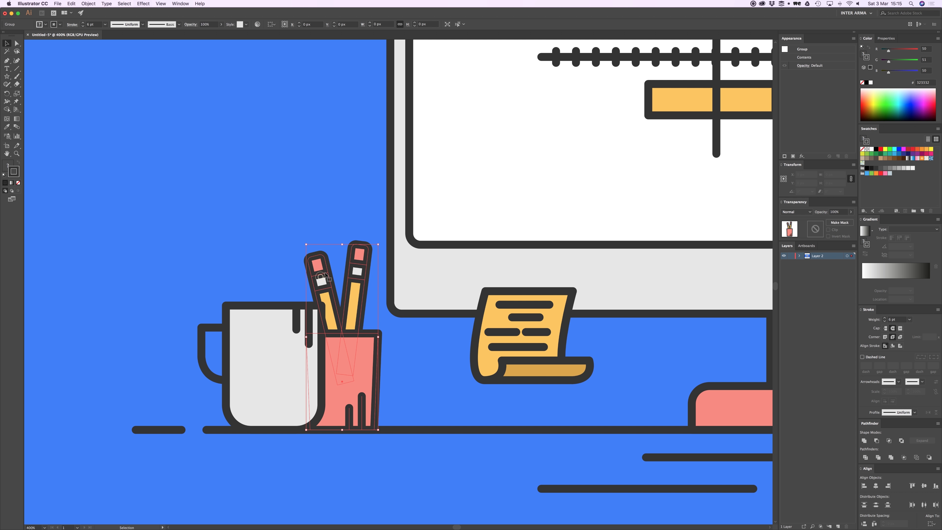
pyautogui.press('Delete')
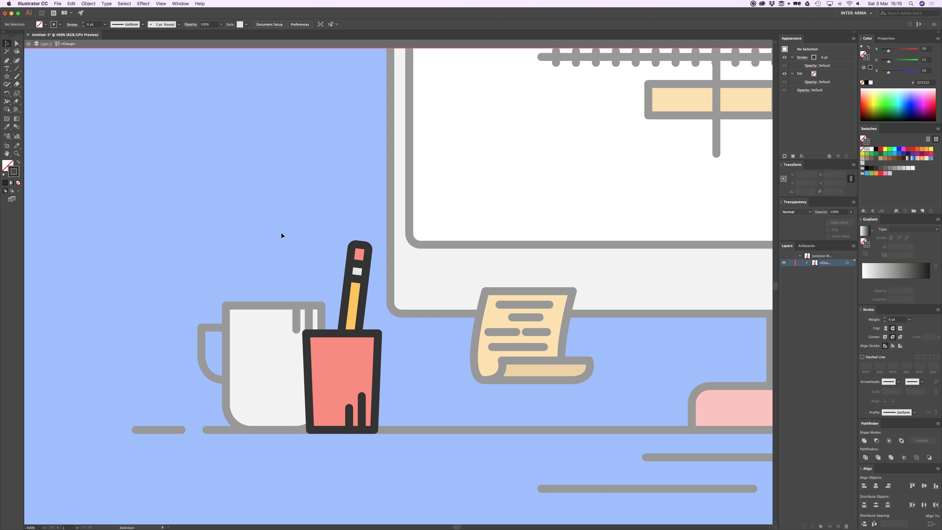
pyautogui.doubleClick(326, 246)
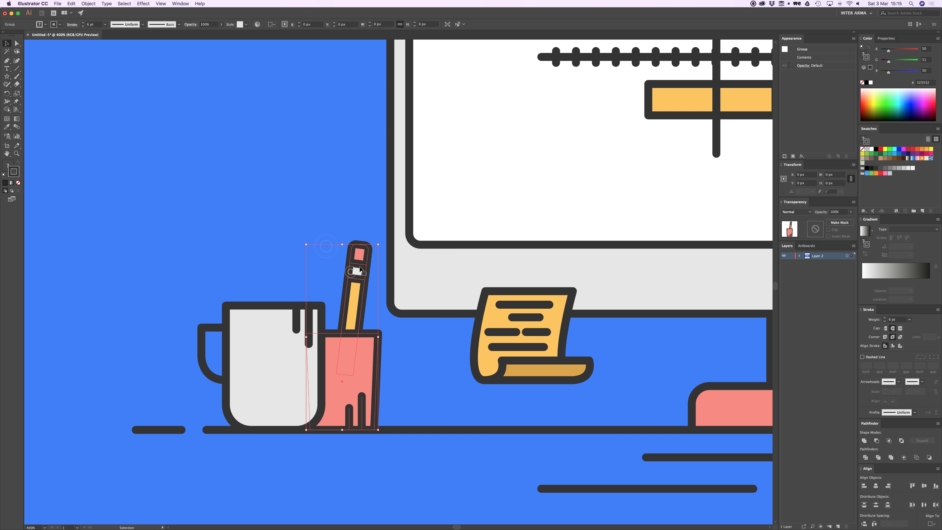
# Nudge the pencil holder with its remaining pencil slightly away from the mug.
pyautogui.click(334, 238)
pyautogui.press('super+minus')
pyautogui.press('super+minus')
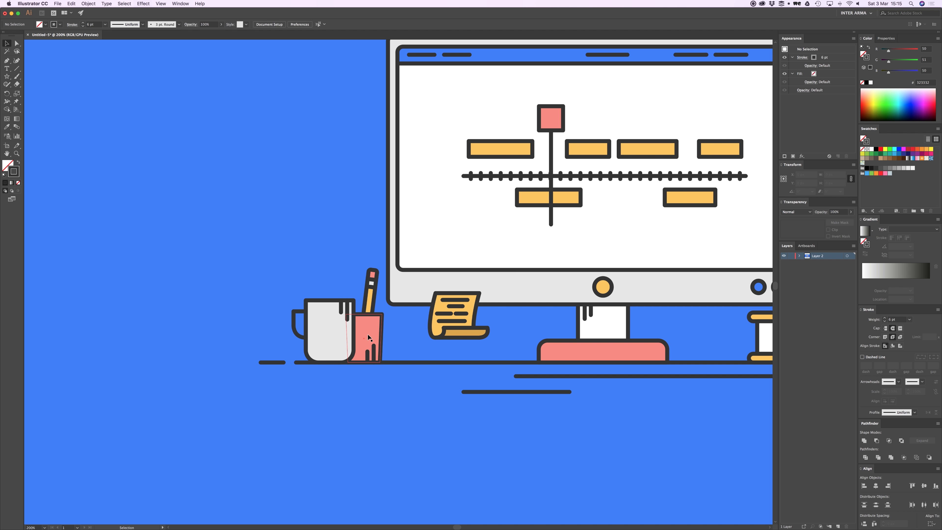
pyautogui.moveTo(368, 334)
pyautogui.mouseDown()
pyautogui.moveTo(445, 335)
pyautogui.moveTo(365, 343)
pyautogui.mouseUp()
pyautogui.click(342, 275)
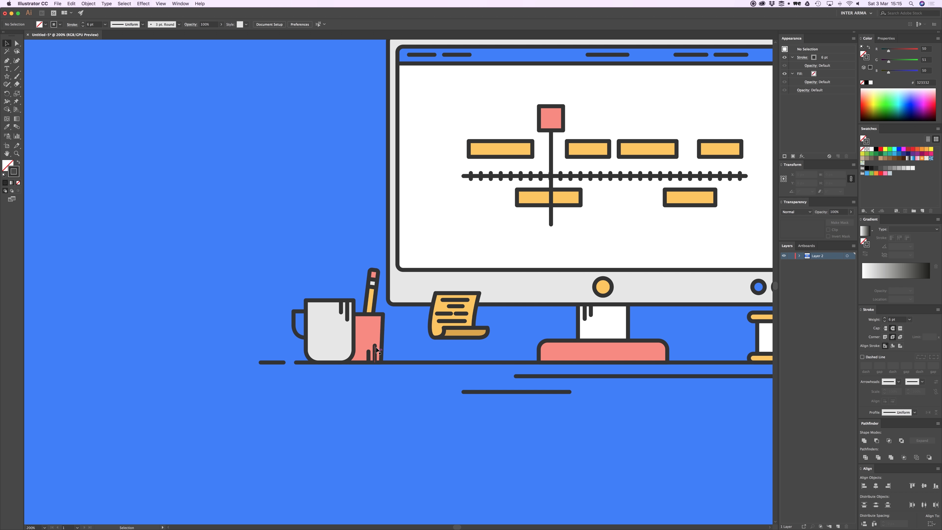
pyautogui.scroll(1, 376, 350)
pyautogui.scroll(-1, 366, 370)
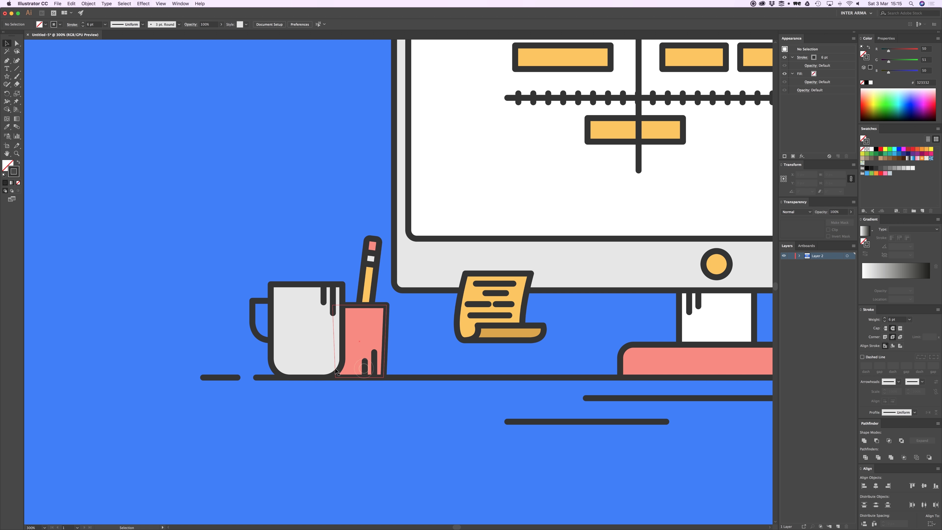
# Ungroup the pencil holder so the pencil is separate from the holder body, and lock the pencil.
pyautogui.click(368, 365)
pyautogui.click(403, 336)
pyautogui.click(379, 326)
pyautogui.click(404, 333)
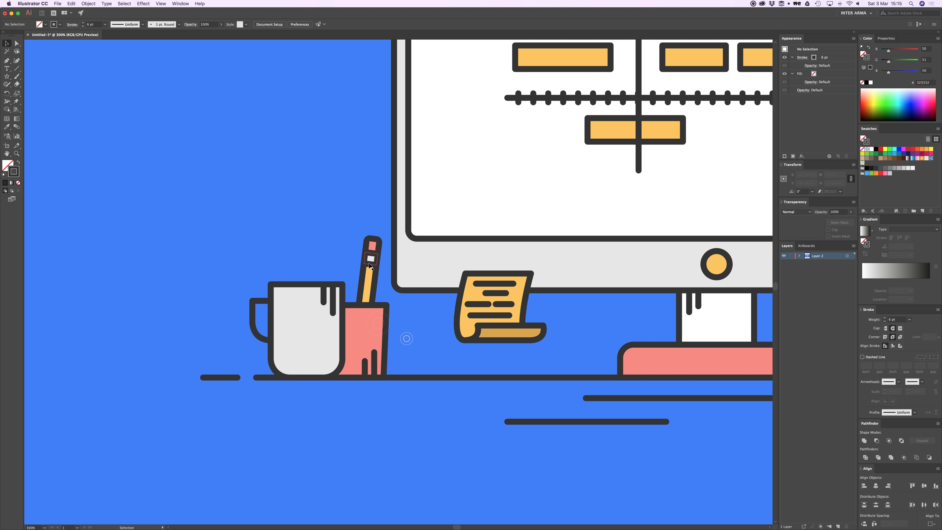
pyautogui.click(379, 319)
pyautogui.rightClick(368, 286)
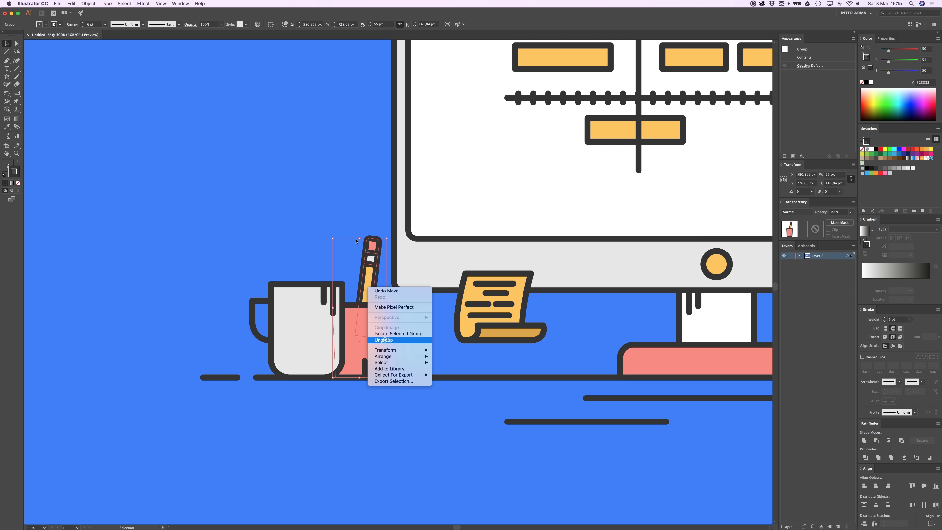
pyautogui.click(345, 220)
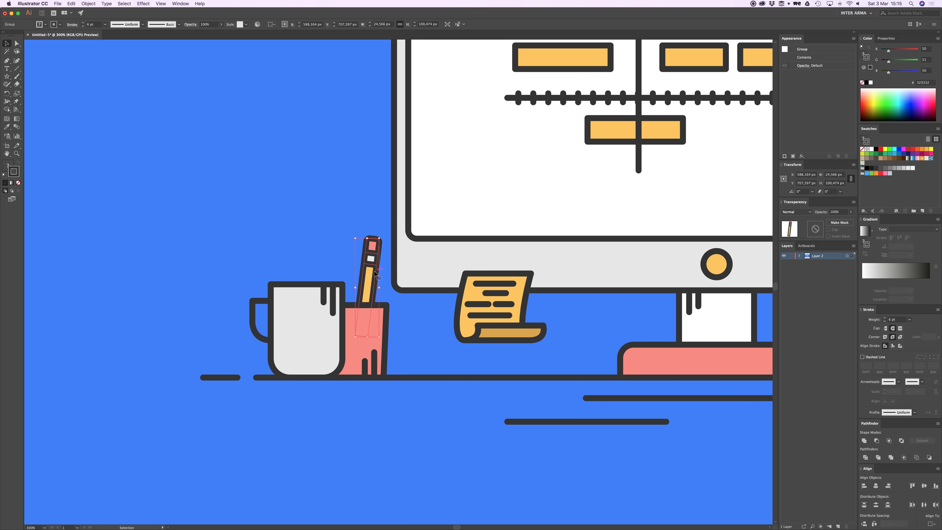
# Ungroup the pencil holder's red body from its two dark stripes.
pyautogui.click(377, 326)
pyautogui.rightClick(372, 329)
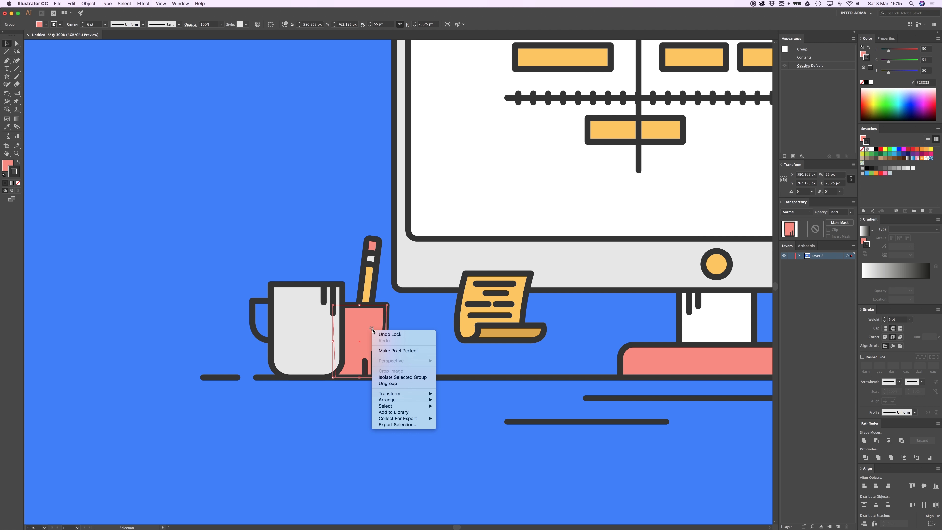
pyautogui.click(389, 384)
pyautogui.click(406, 328)
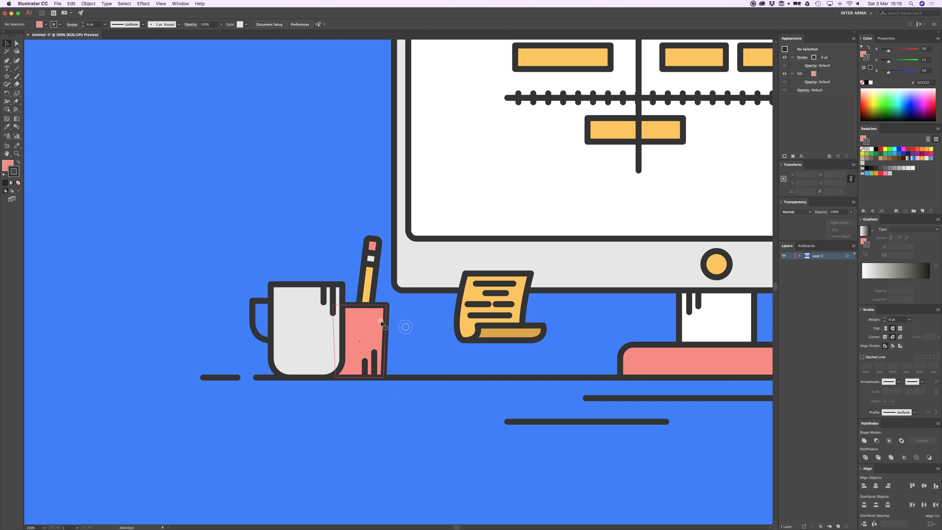
# Group the pencil holder's two dark vertical stripes as one object separate from the holder body.
pyautogui.click(380, 320)
pyautogui.click(374, 365)
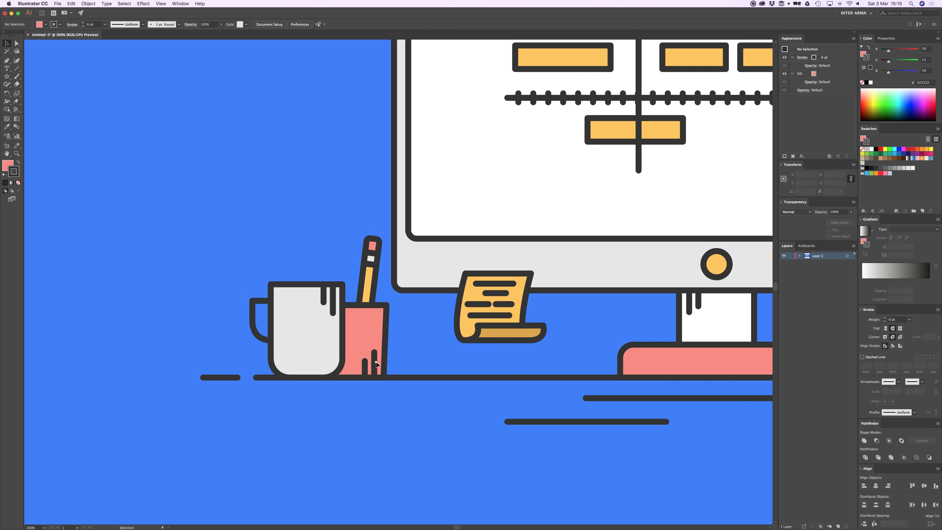
pyautogui.keyDown('shift'); pyautogui.click(366, 369); pyautogui.keyUp('shift')
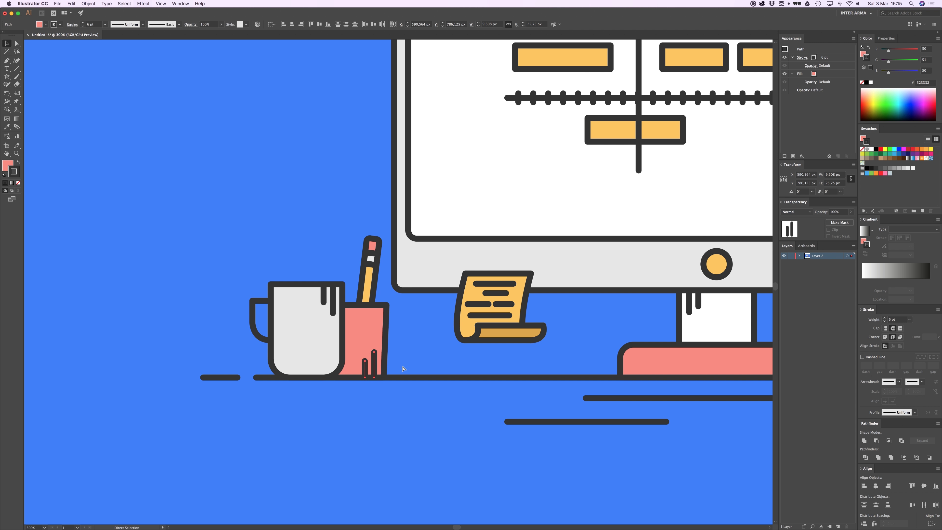
pyautogui.press('super+g')
pyautogui.click(392, 363)
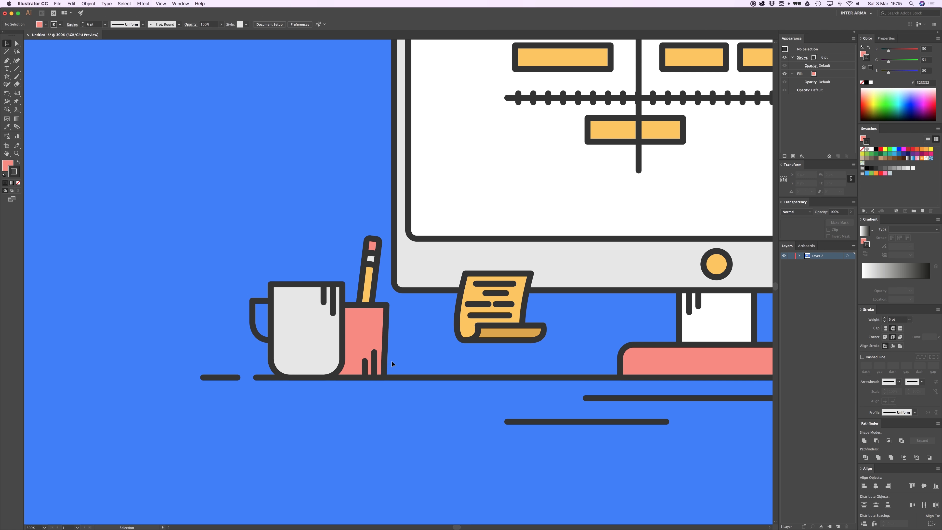
# Look over the desk scene and check how the curled yellow paper note is grouped.
pyautogui.moveTo(289, 237); pyautogui.dragTo(377, 362)
pyautogui.press('super+minus')
pyautogui.press('super+minus')
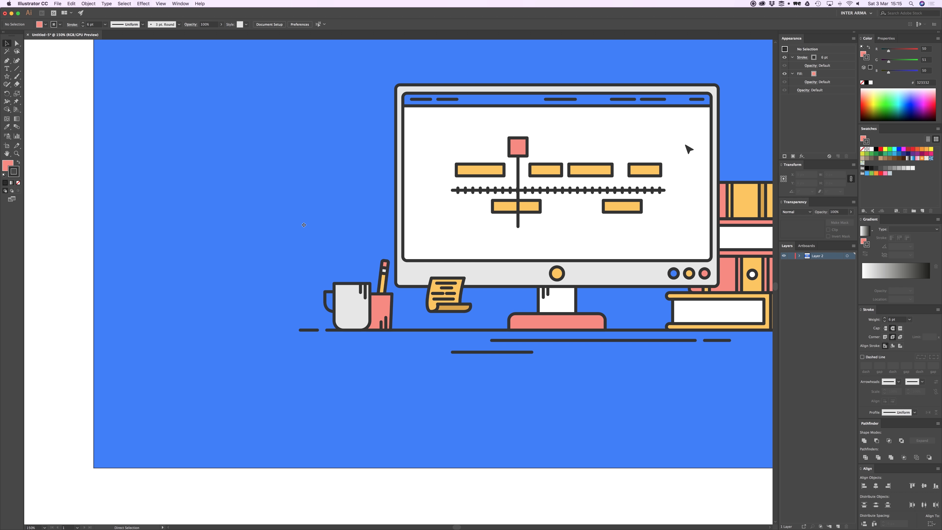
pyautogui.moveTo(349, 231); pyautogui.dragTo(215, 310)
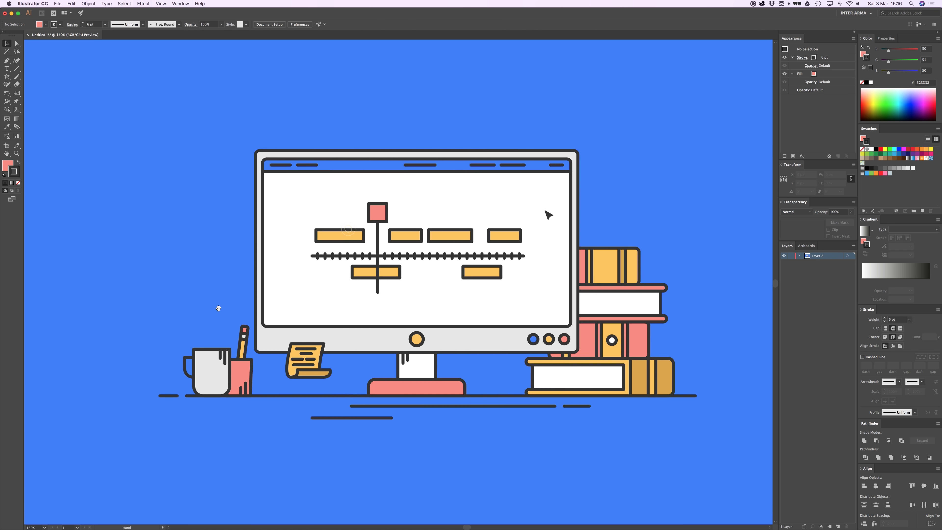
pyautogui.moveTo(623, 383); pyautogui.dragTo(641, 357)
pyautogui.moveTo(374, 369); pyautogui.dragTo(427, 352)
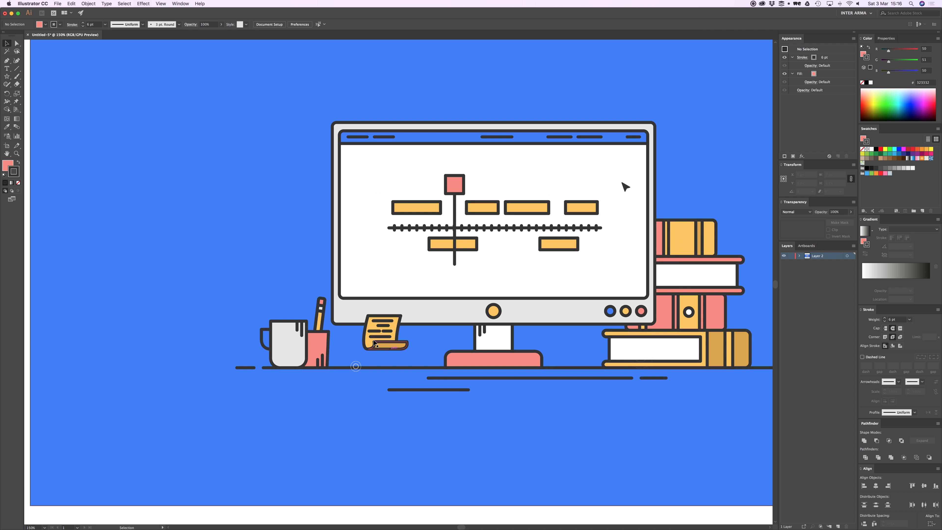
pyautogui.click(389, 340)
pyautogui.press('super+equal')
pyautogui.moveTo(428, 307); pyautogui.dragTo(412, 342)
pyautogui.click(433, 331)
pyautogui.moveTo(351, 338); pyautogui.dragTo(399, 327)
pyautogui.click(366, 348)
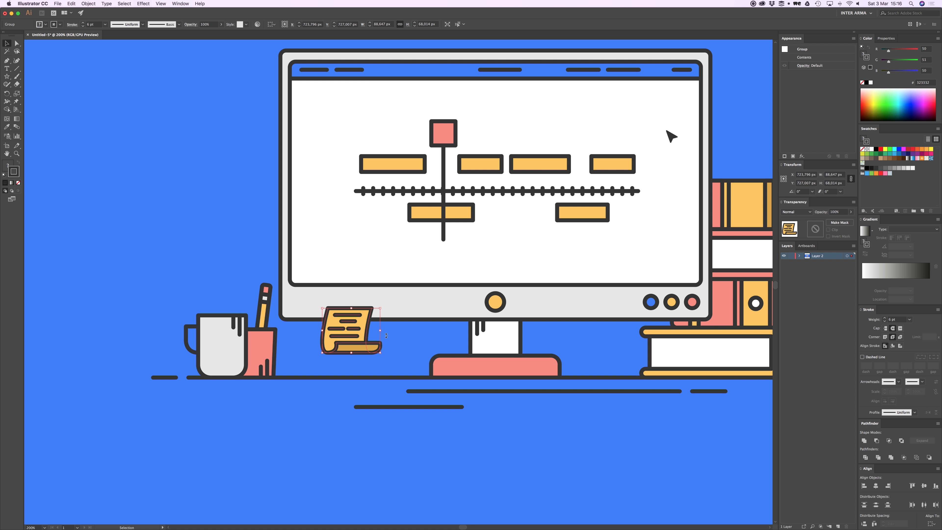
pyautogui.click(385, 343)
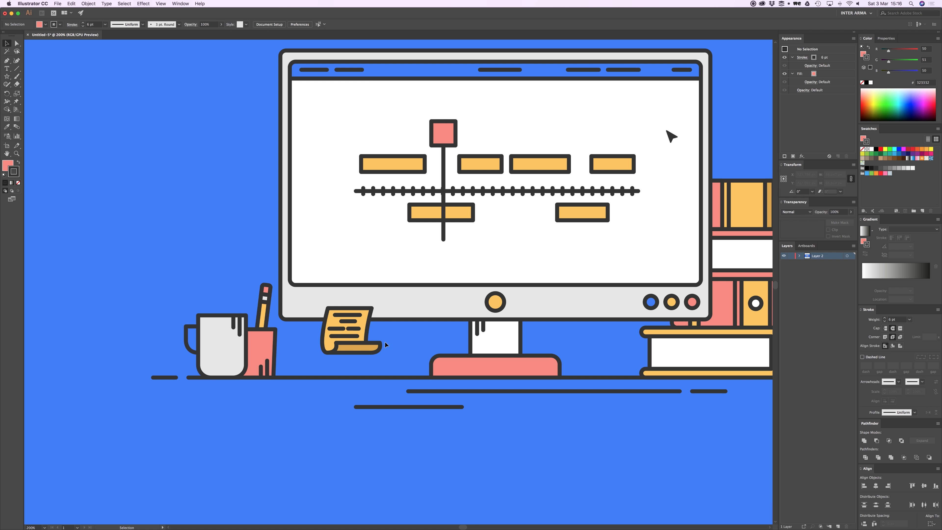
# Try moving the timeline group upward within the monitor screen and undo the move.
pyautogui.moveTo(458, 348); pyautogui.dragTo(366, 394)
pyautogui.moveTo(369, 191); pyautogui.dragTo(358, 151)
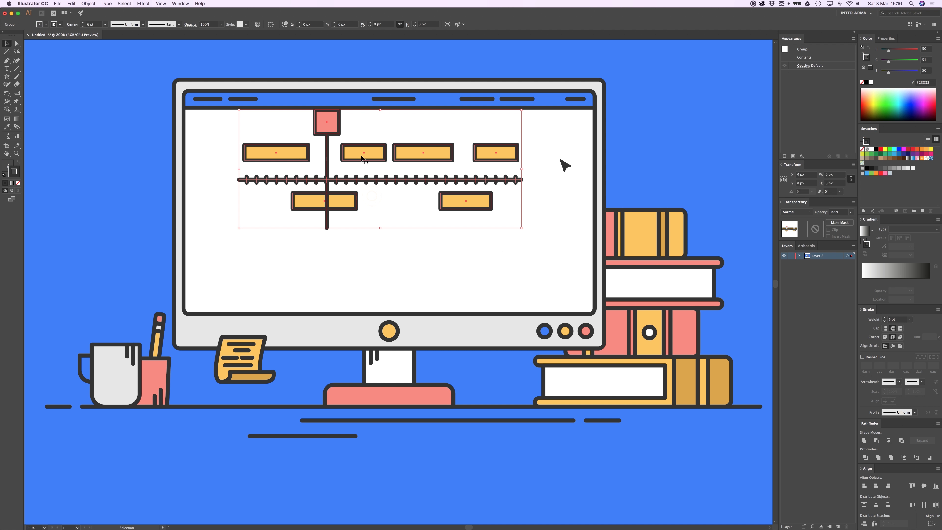
pyautogui.press('super+z')
pyautogui.moveTo(387, 184); pyautogui.dragTo(375, 222)
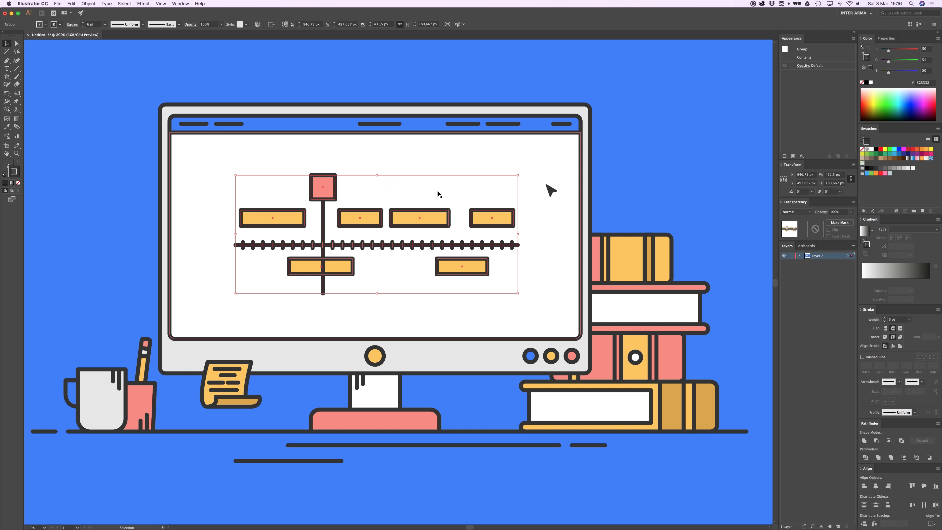
pyautogui.click(411, 363)
pyautogui.click(451, 389)
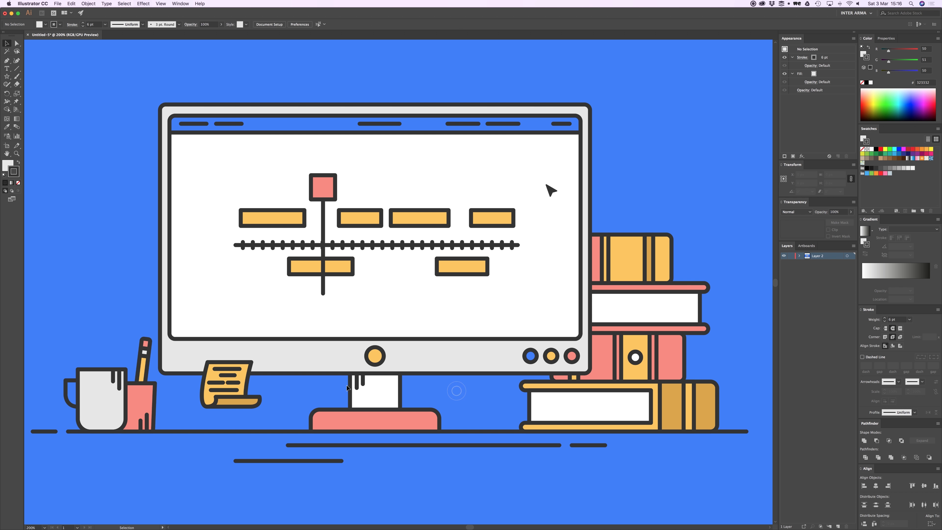
# Try sliding the monitor stand's red base and white neck sideways, undoing each move.
pyautogui.moveTo(344, 419); pyautogui.dragTo(292, 399)
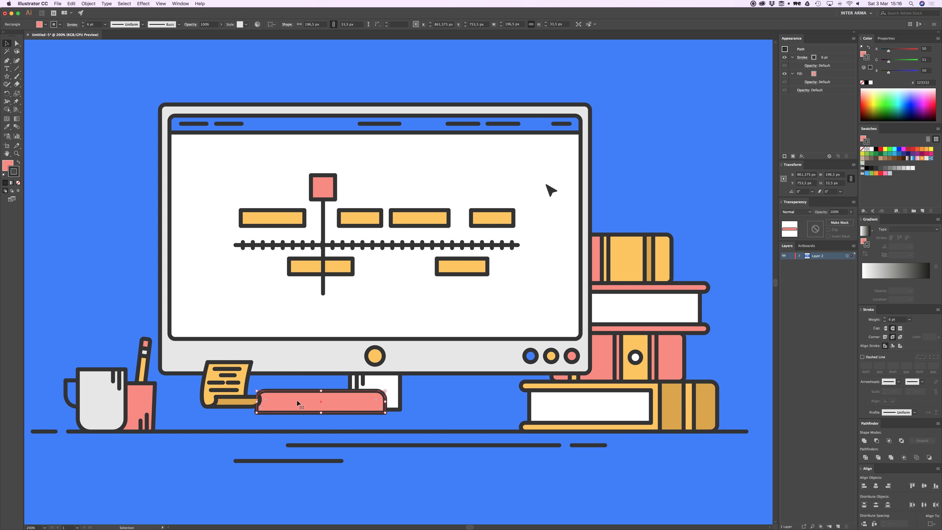
pyautogui.press('super+z')
pyautogui.click(302, 401)
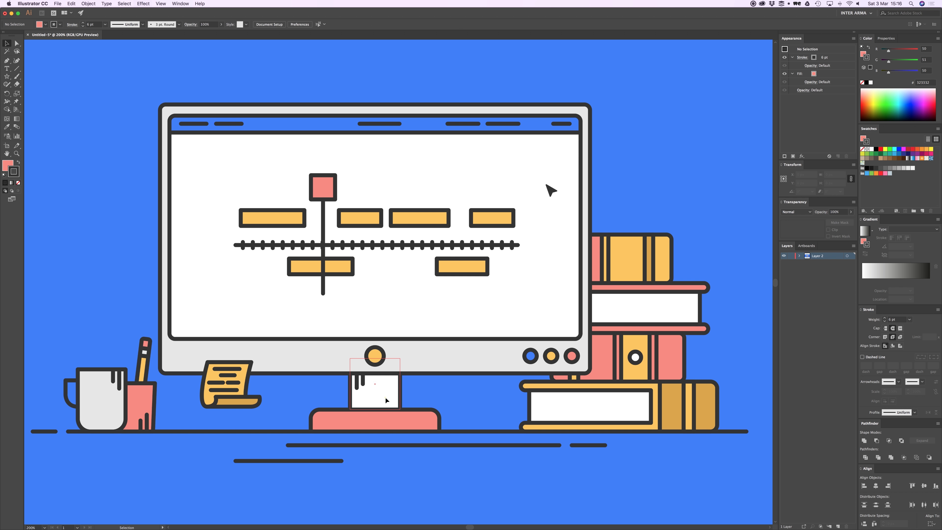
pyautogui.moveTo(385, 397); pyautogui.dragTo(448, 403)
pyautogui.press('super+z')
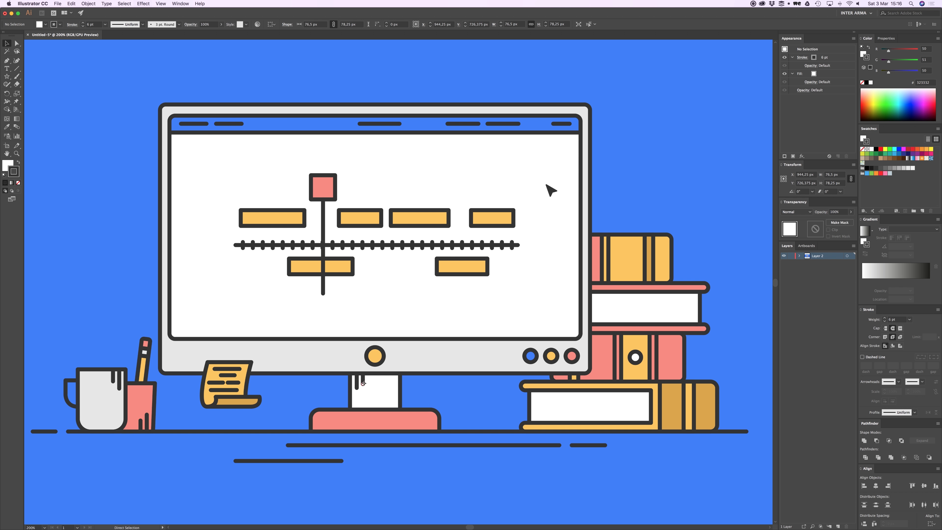
# Check the two dark vertical stripes on the monitor stand's neck by selecting them.
pyautogui.click(363, 379)
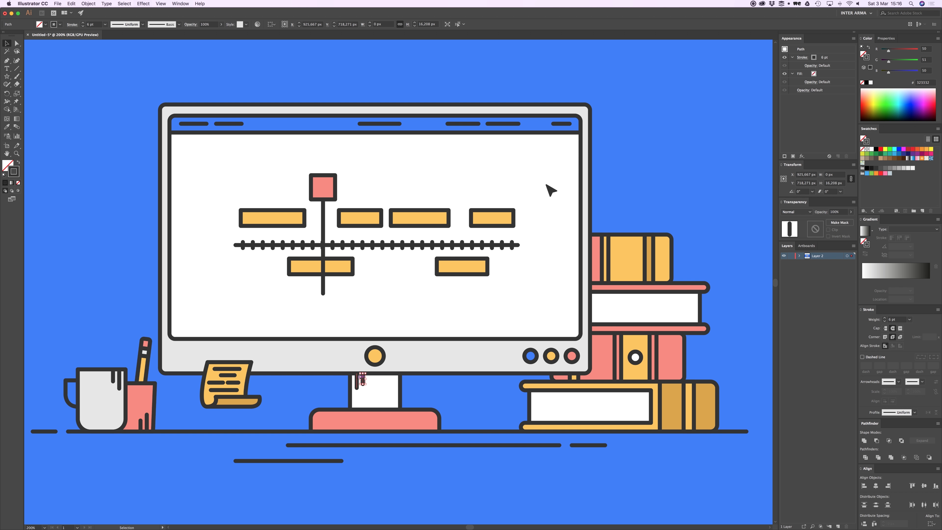
pyautogui.press('super+equal')
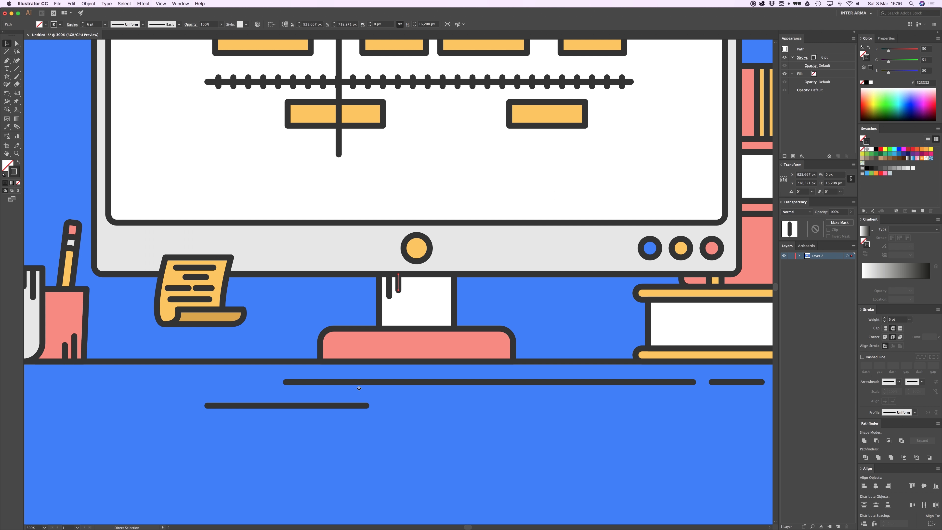
pyautogui.click(373, 291)
pyautogui.click(390, 288)
pyautogui.click(371, 289)
pyautogui.moveTo(370, 288); pyautogui.dragTo(401, 342)
# Lock the monitor's large yellow centre button and its small blue, yellow and red buttons.
pyautogui.click(412, 301)
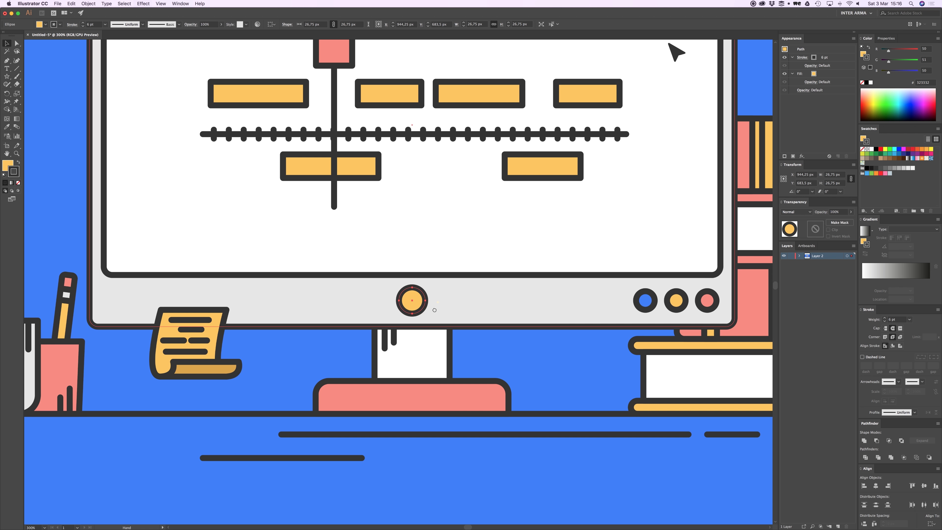
pyautogui.moveTo(437, 302); pyautogui.dragTo(421, 329)
pyautogui.press('super+2')
pyautogui.click(628, 327)
pyautogui.press('super+2')
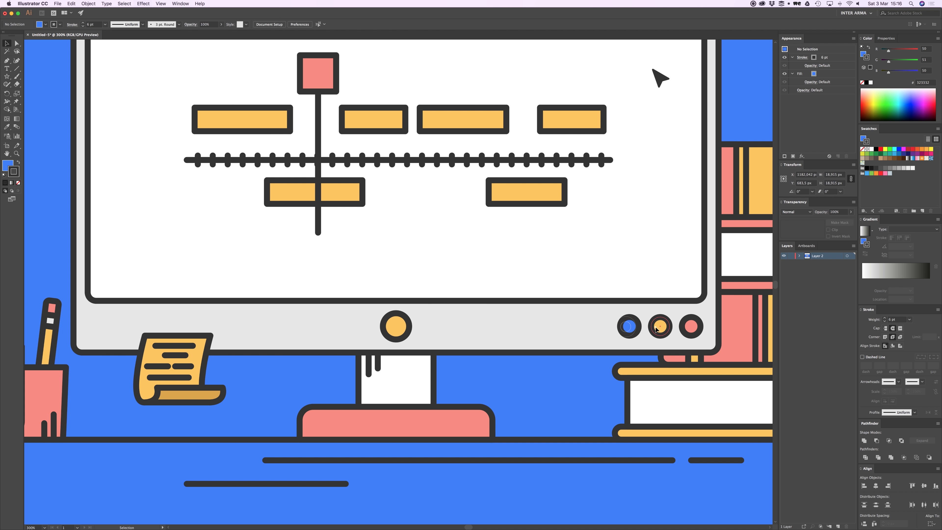
pyautogui.click(655, 327)
pyautogui.press('super+2')
pyautogui.click(691, 331)
pyautogui.press('super+2')
pyautogui.moveTo(496, 263); pyautogui.dragTo(500, 311)
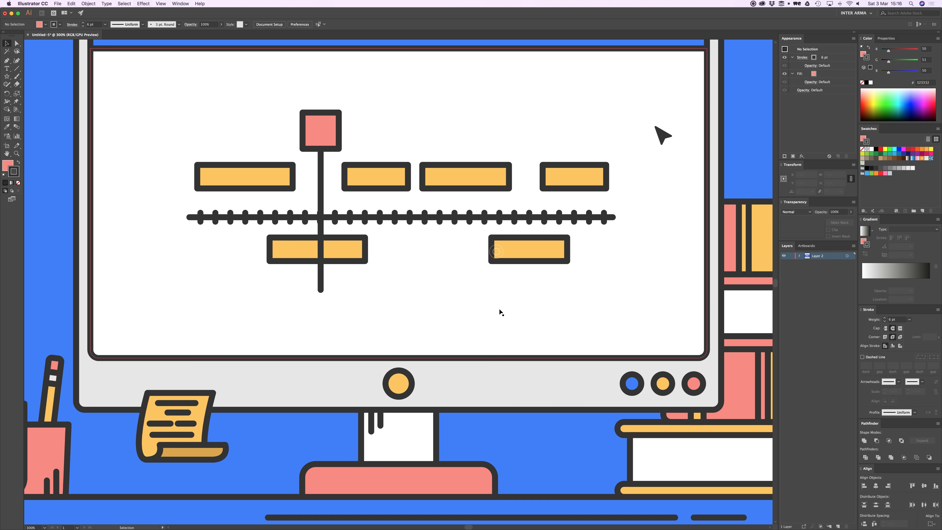
pyautogui.press('super+minus')
pyautogui.moveTo(403, 160); pyautogui.dragTo(403, 162)
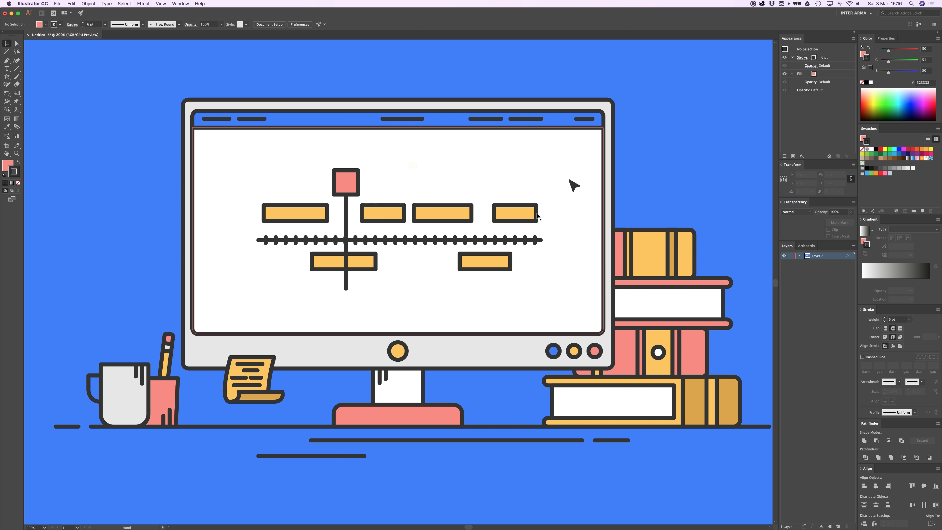
# Try grouping the monitor's small blue, yellow and red buttons, and ungroup them again.
pyautogui.press('super+z')
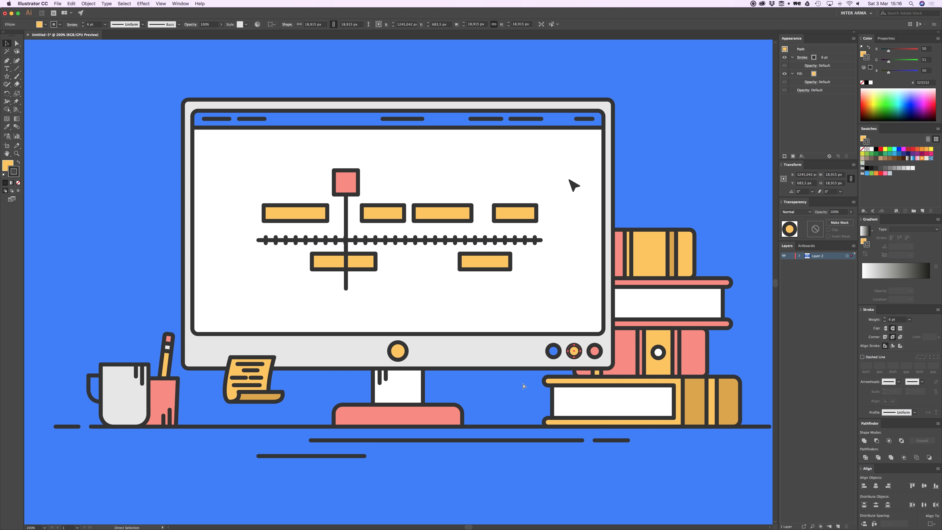
pyautogui.click(554, 351)
pyautogui.keyDown('shift'); pyautogui.click(574, 351); pyautogui.keyUp('shift')
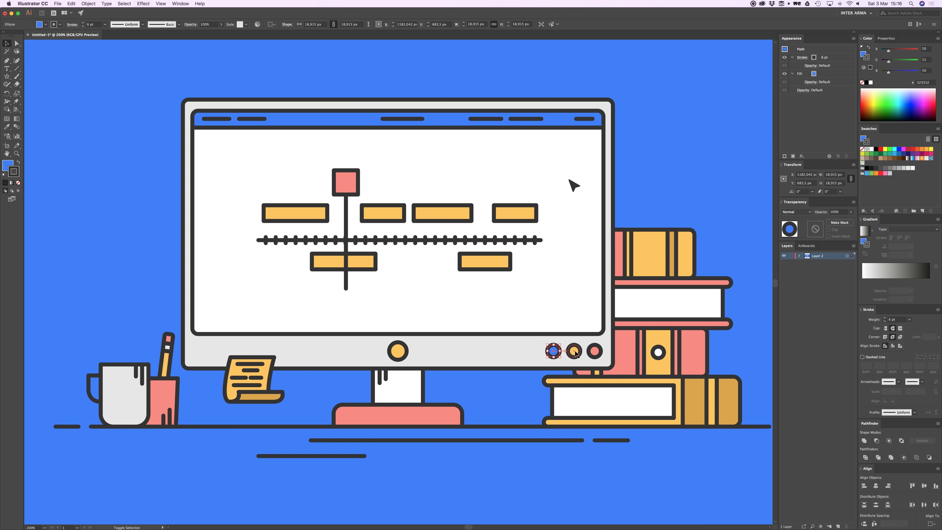
pyautogui.keyDown('shift'); pyautogui.click(595, 351); pyautogui.keyUp('shift')
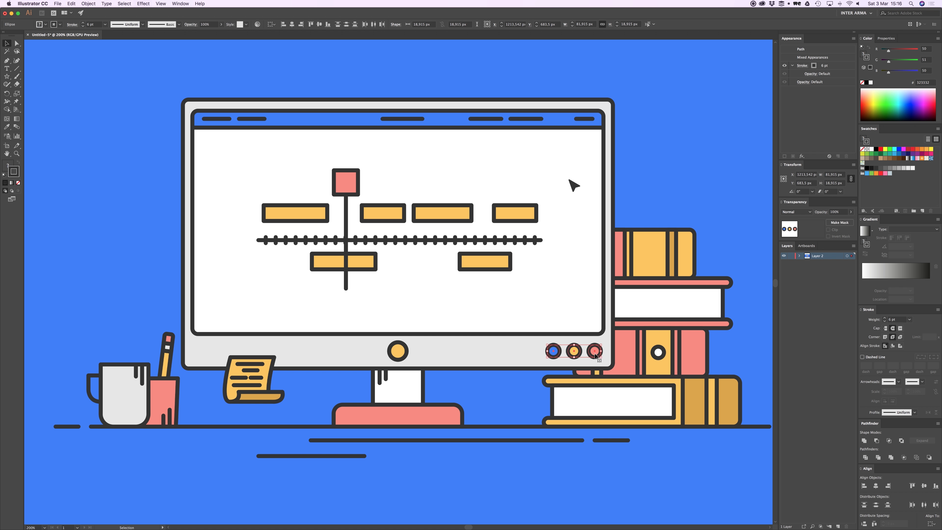
pyautogui.moveTo(595, 355)
pyautogui.mouseDown()
pyautogui.moveTo(595, 329)
pyautogui.moveTo(596, 351)
pyautogui.mouseUp()
pyautogui.click(659, 178)
pyautogui.moveTo(574, 352); pyautogui.dragTo(575, 352)
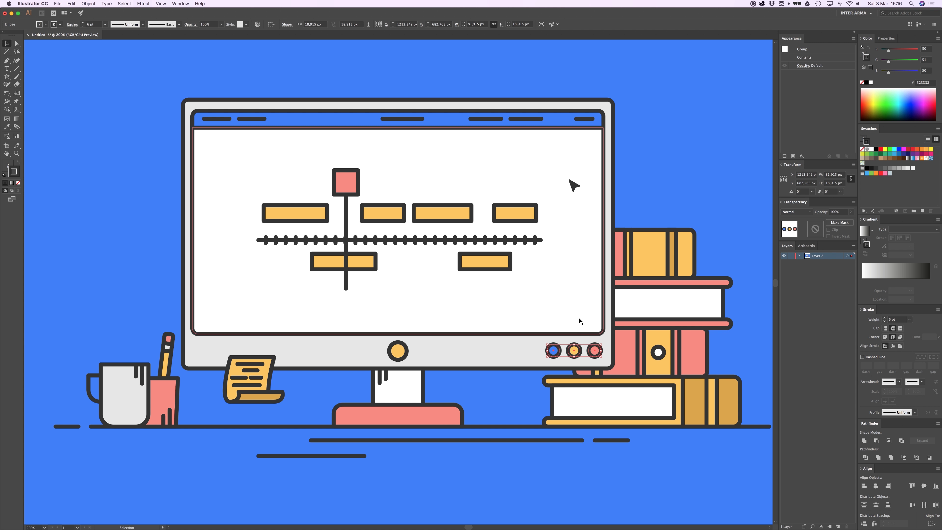
pyautogui.rightClick(574, 351)
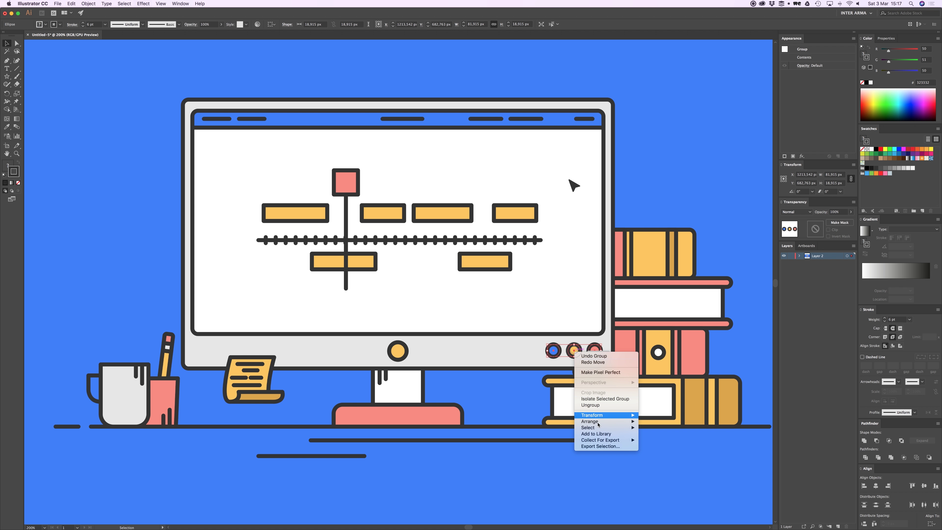
pyautogui.click(593, 403)
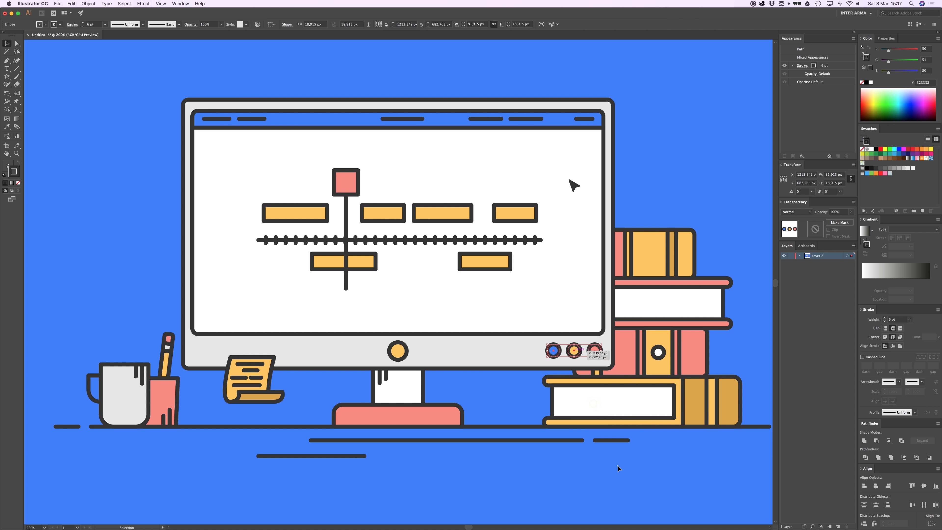
# Lock the monitor's small red, yellow and blue buttons one by one.
pyautogui.click(595, 350)
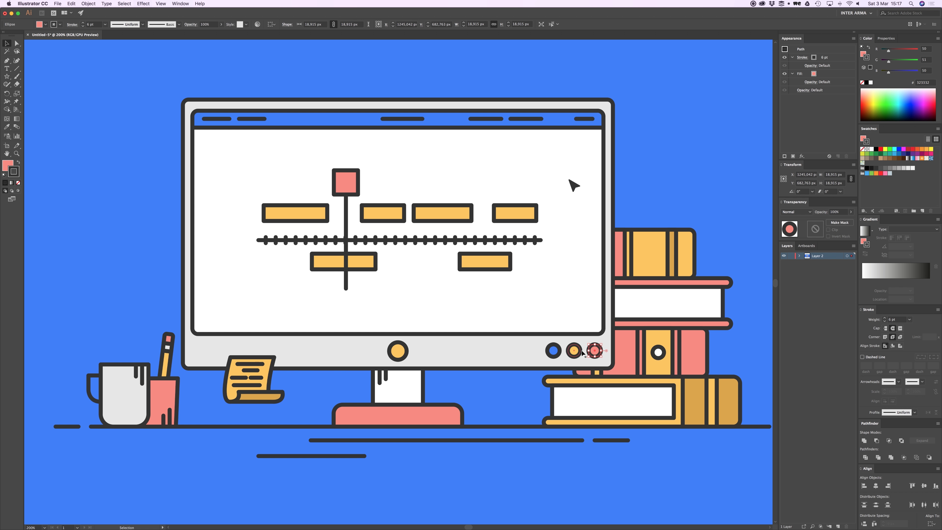
pyautogui.press('super+2')
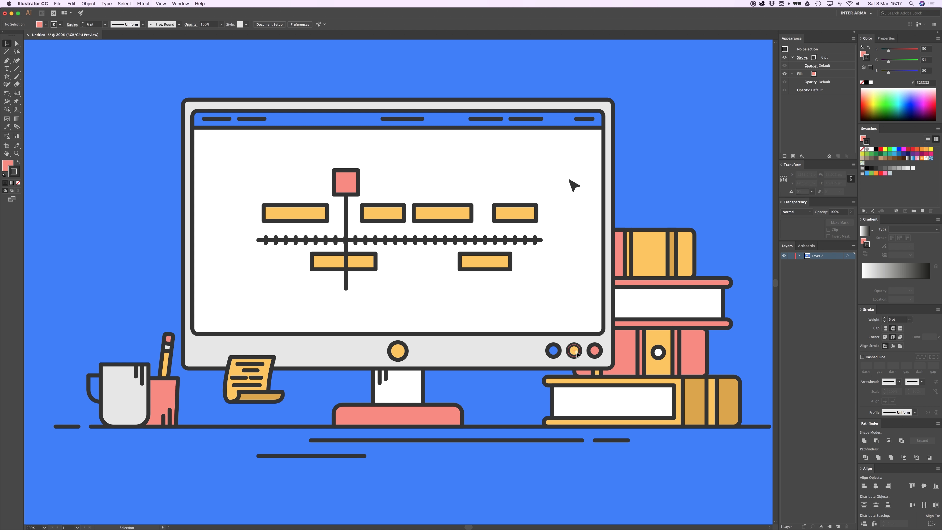
pyautogui.click(574, 353)
pyautogui.press('super+2')
pyautogui.click(554, 353)
pyautogui.press('super+2')
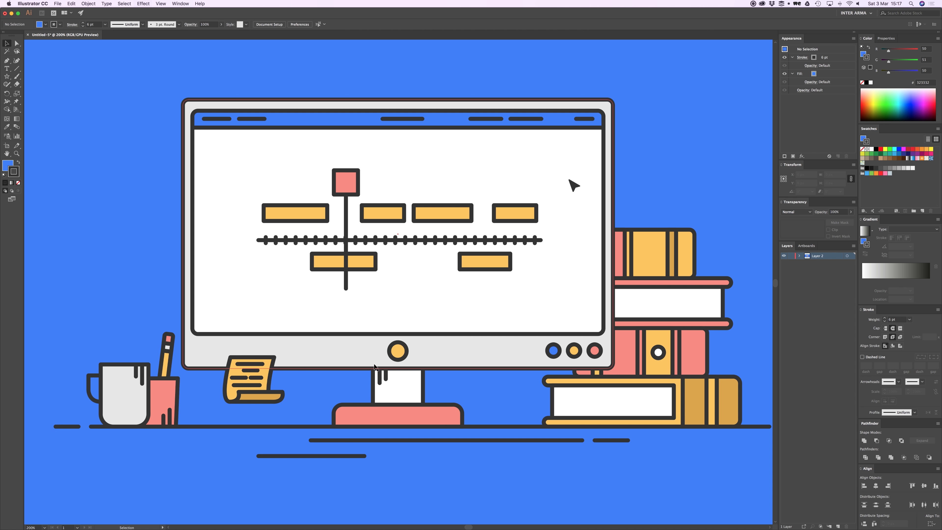
# Try moving the grey monitor body and the screen group, undoing each move.
pyautogui.moveTo(346, 359); pyautogui.dragTo(164, 310)
pyautogui.press('super+z')
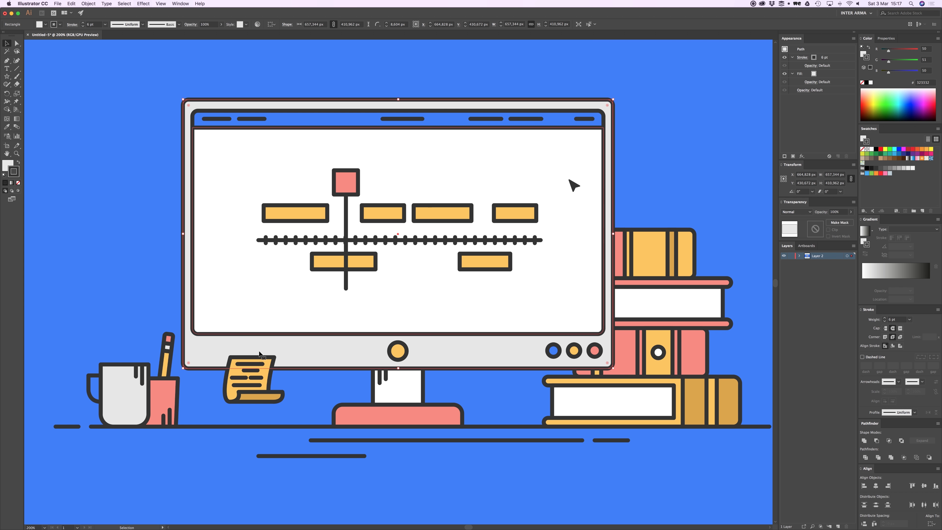
pyautogui.click(259, 330)
pyautogui.moveTo(280, 327); pyautogui.dragTo(389, 347)
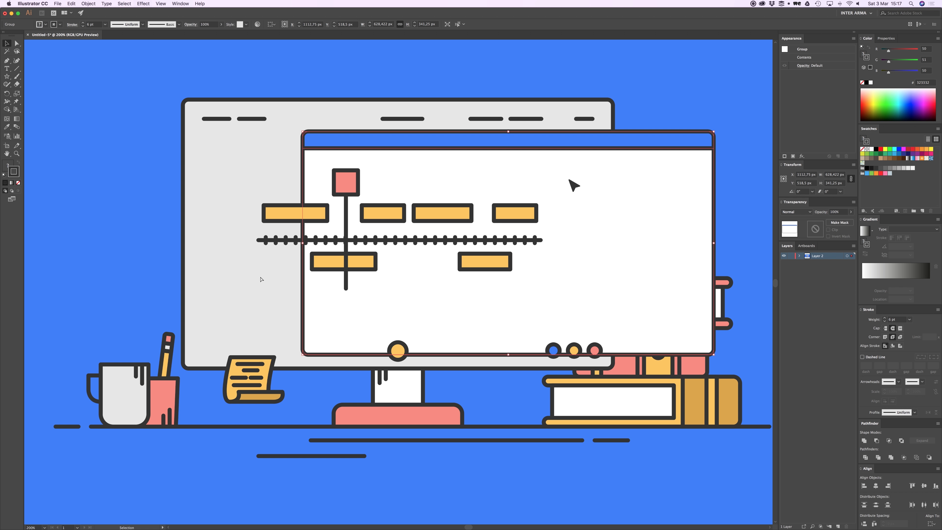
pyautogui.press('super+z')
# Ungroup the monitor's screen shapes and check the white area and blue top bar separately.
pyautogui.rightClick(221, 163)
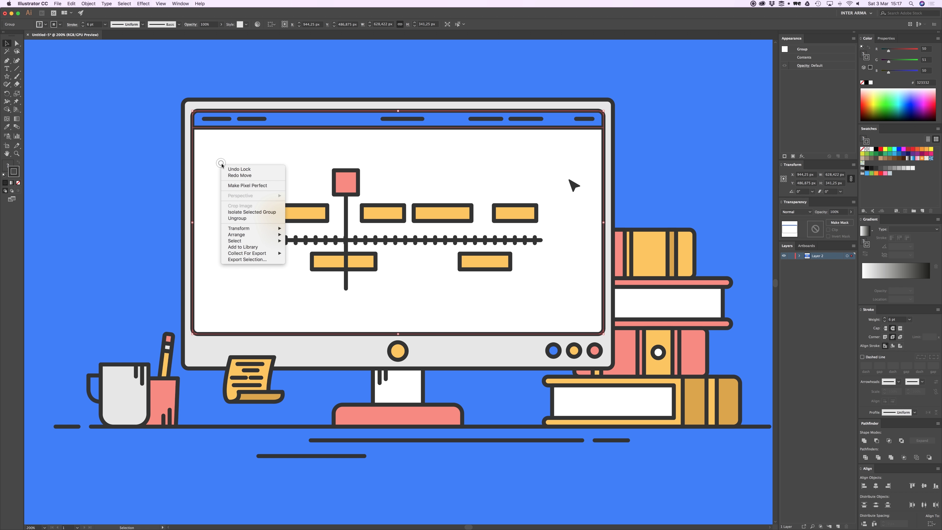
pyautogui.click(241, 218)
pyautogui.click(146, 178)
pyautogui.click(234, 155)
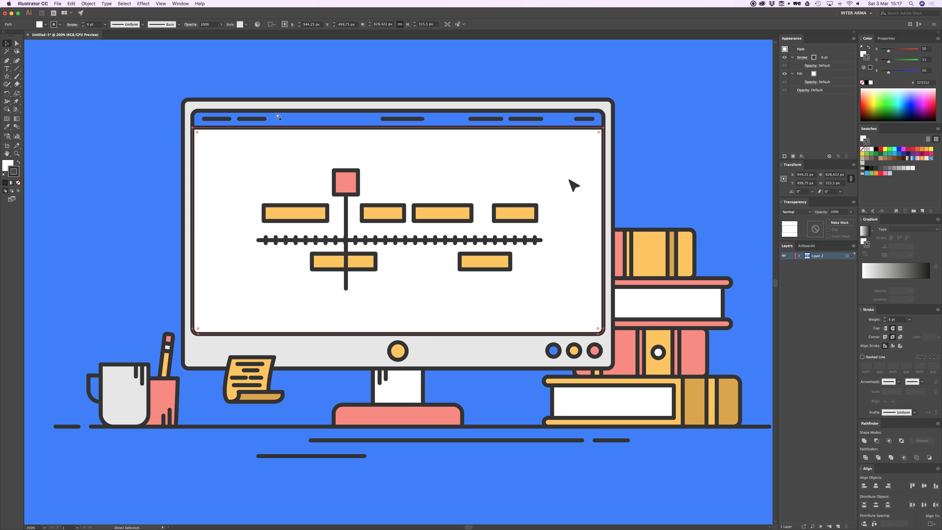
pyautogui.click(289, 122)
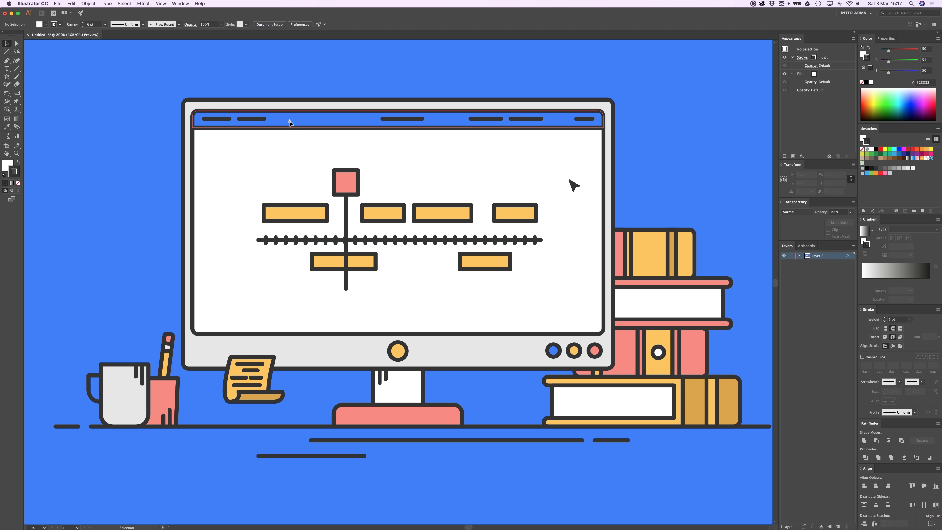
# Check the dark dashes in the monitor's blue top bar by selecting them.
pyautogui.click(224, 119)
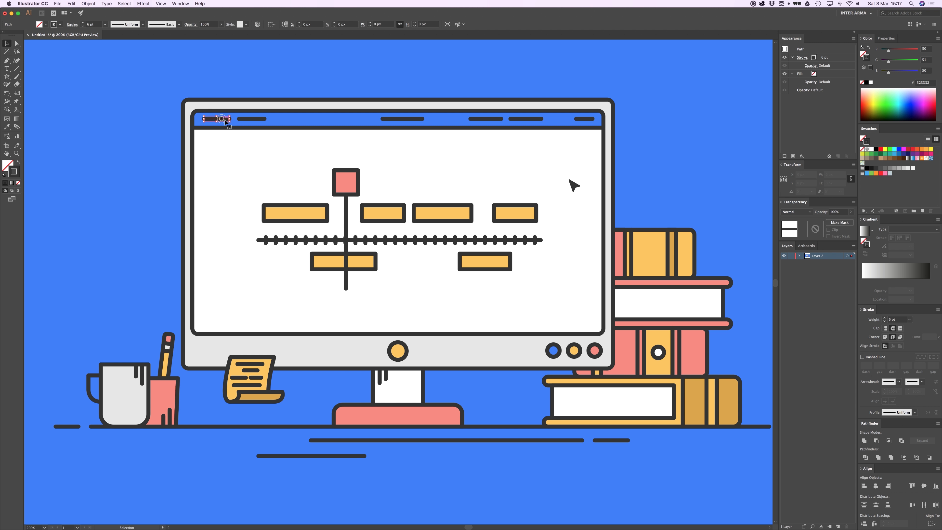
pyautogui.click(486, 119)
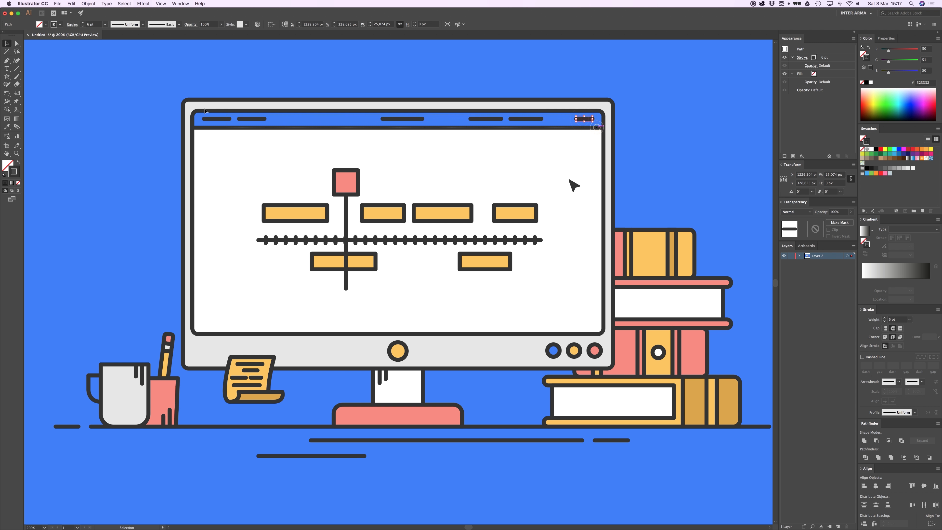
pyautogui.moveTo(597, 128); pyautogui.dragTo(214, 113)
pyautogui.click(308, 136)
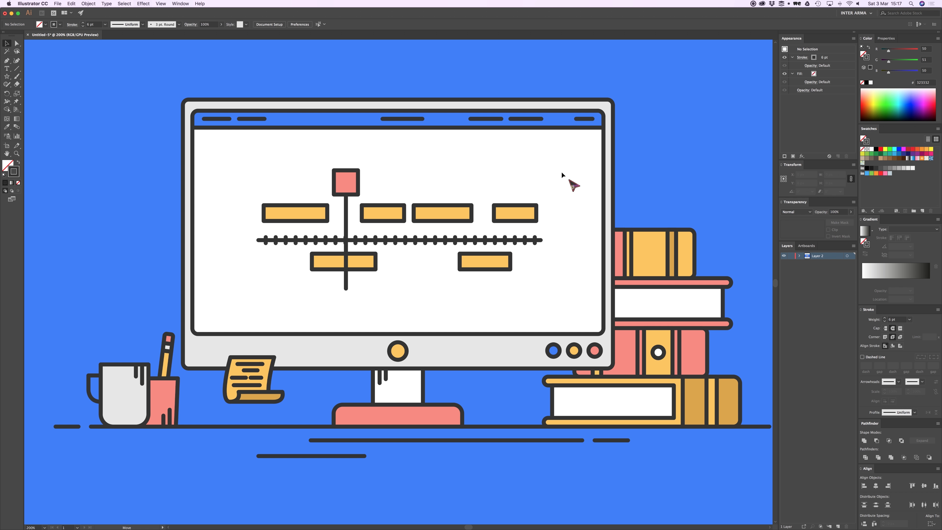
# Try moving the dark cursor arrow on the monitor screen and undo the move.
pyautogui.moveTo(572, 188); pyautogui.dragTo(559, 174)
pyautogui.press('super+z')
pyautogui.click(518, 172)
# Ungroup the timeline graphic on the monitor screen and test-move its red playhead, undoing the move.
pyautogui.moveTo(409, 178); pyautogui.dragTo(394, 173)
pyautogui.click(370, 234)
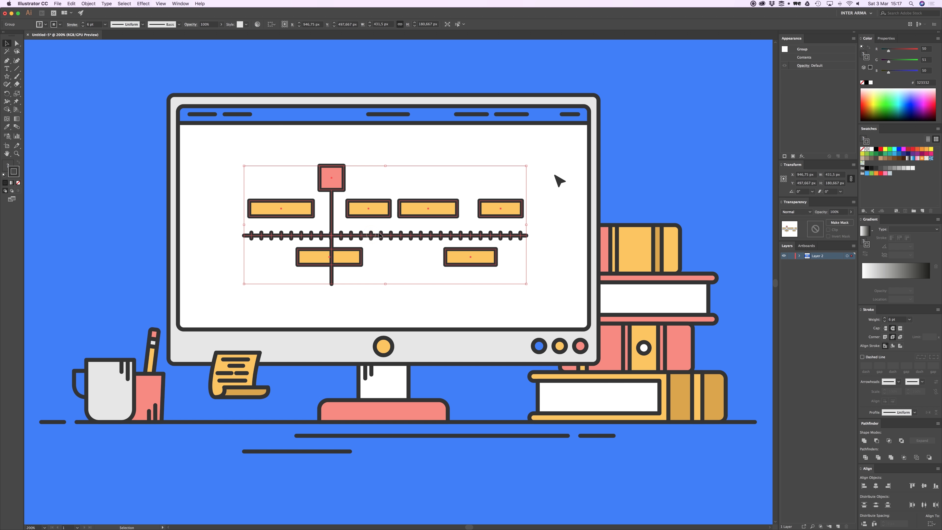
pyautogui.rightClick(375, 210)
pyautogui.click(403, 266)
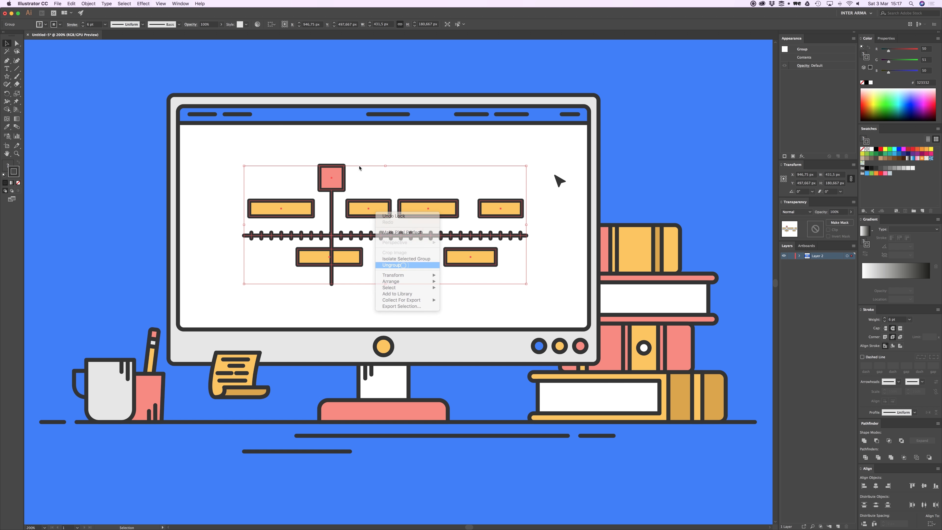
pyautogui.click(382, 169)
pyautogui.moveTo(331, 184); pyautogui.dragTo(296, 165)
pyautogui.press('super+z')
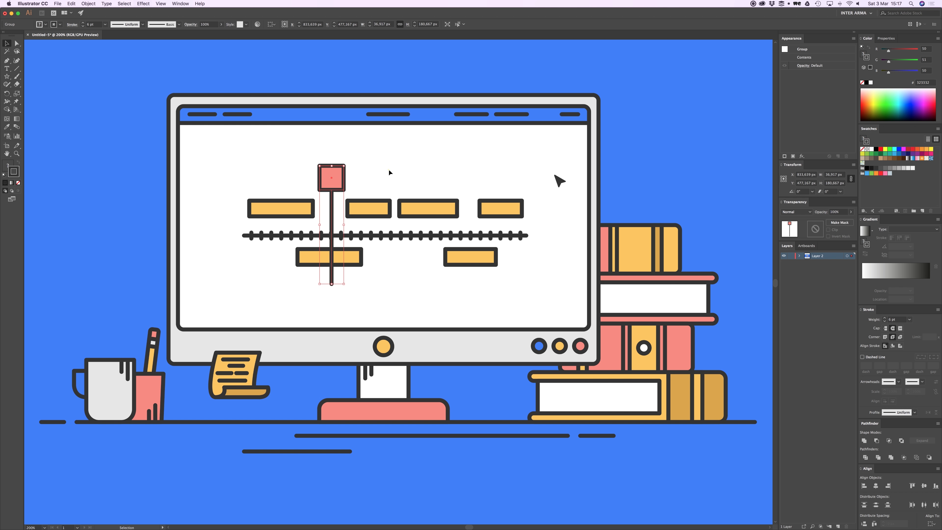
# Check the yellow bars above and below the timeline by selecting them individually.
pyautogui.click(304, 214)
pyautogui.press('a')
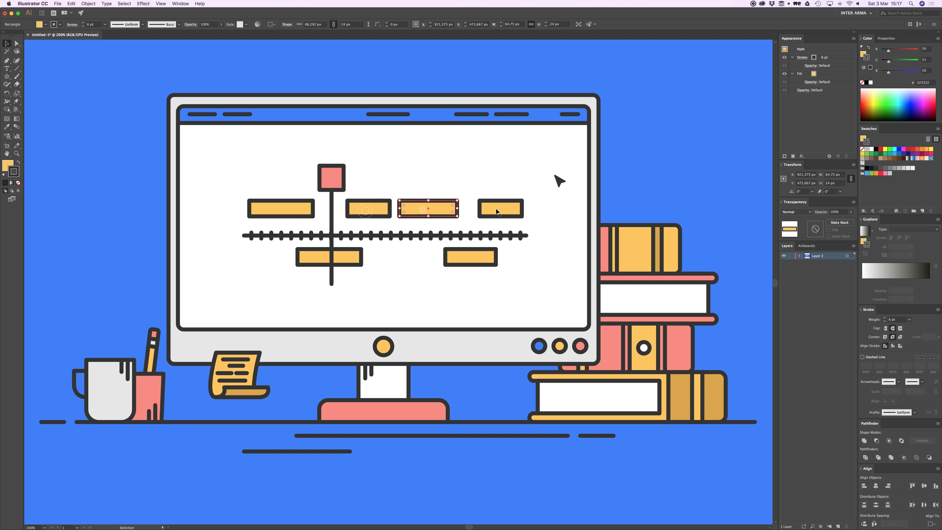
pyautogui.press('super+a')
pyautogui.press('super+shift+g')
pyautogui.click(430, 190)
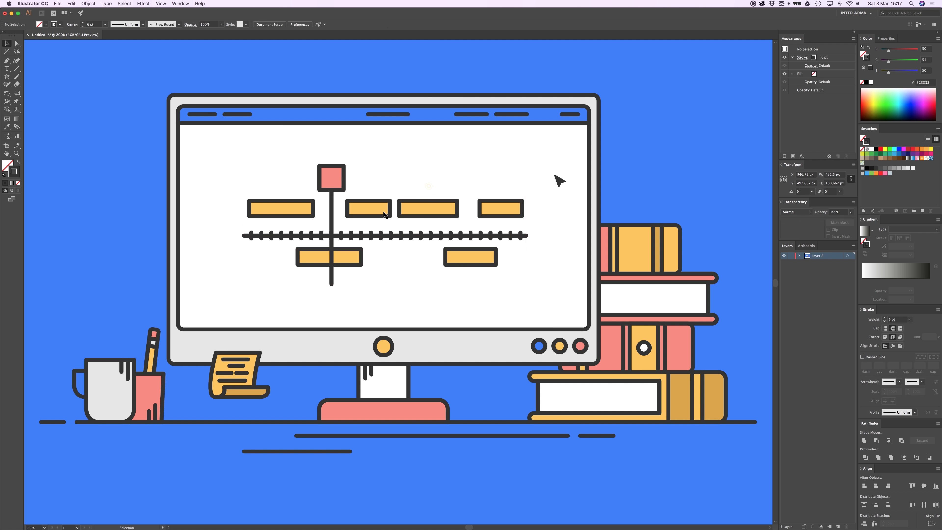
pyautogui.click(382, 211)
pyautogui.click(353, 256)
pyautogui.click(463, 262)
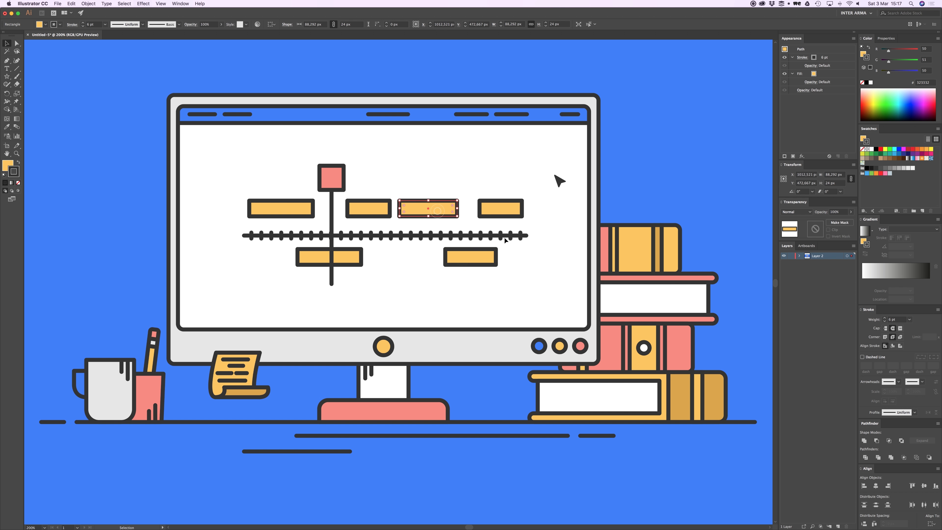
# Test-move the timeline's ticked horizontal line, undo the move and ungroup the line.
pyautogui.click(521, 240)
pyautogui.moveTo(522, 242); pyautogui.dragTo(530, 253)
pyautogui.press('super+z')
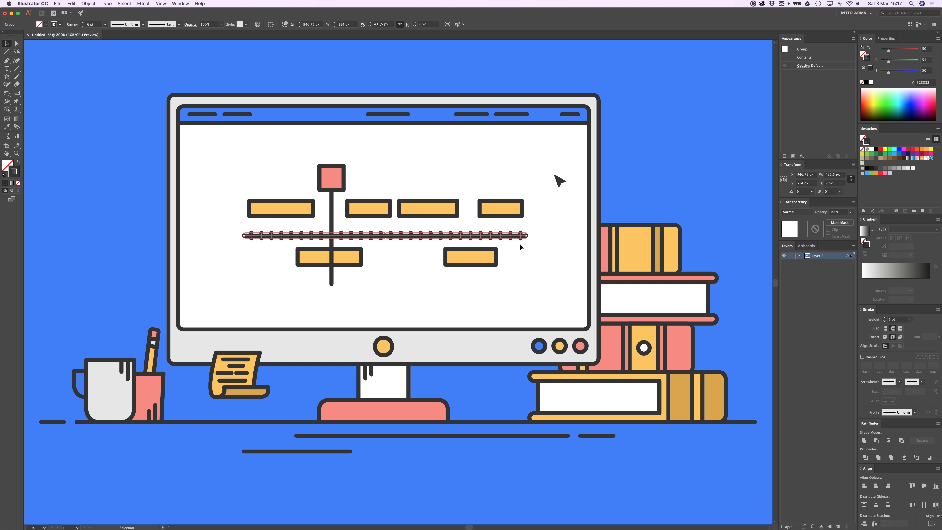
pyautogui.rightClick(501, 237)
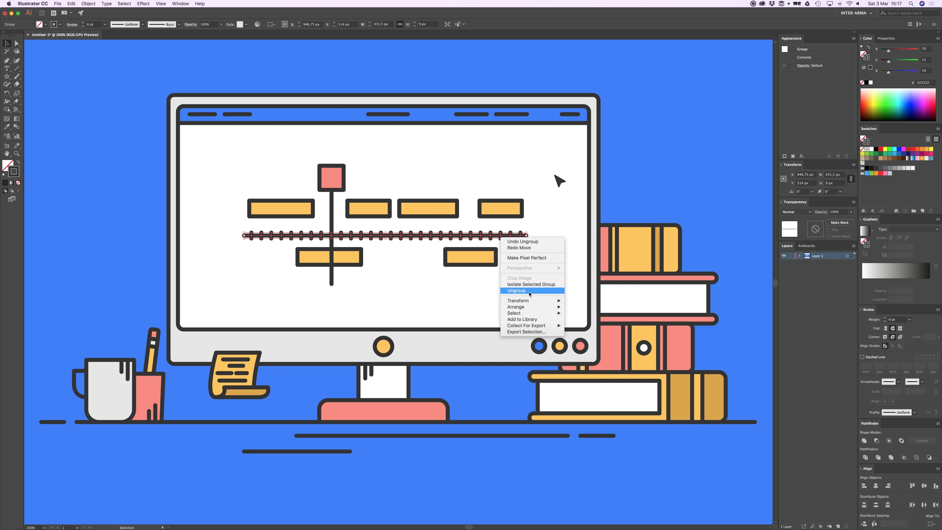
pyautogui.click(529, 290)
# Check the individual tick marks along the ungrouped timeline line by selecting them.
pyautogui.click(520, 235)
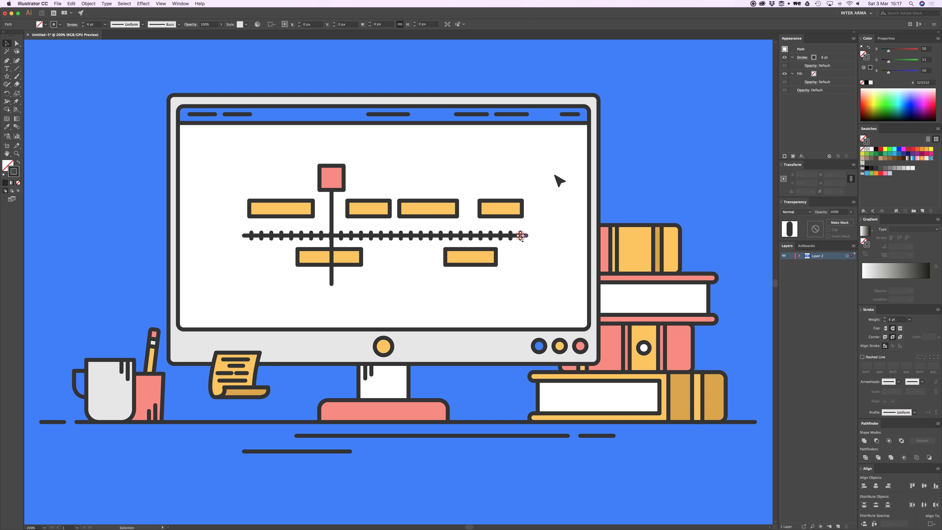
pyautogui.moveTo(511, 239); pyautogui.dragTo(472, 239)
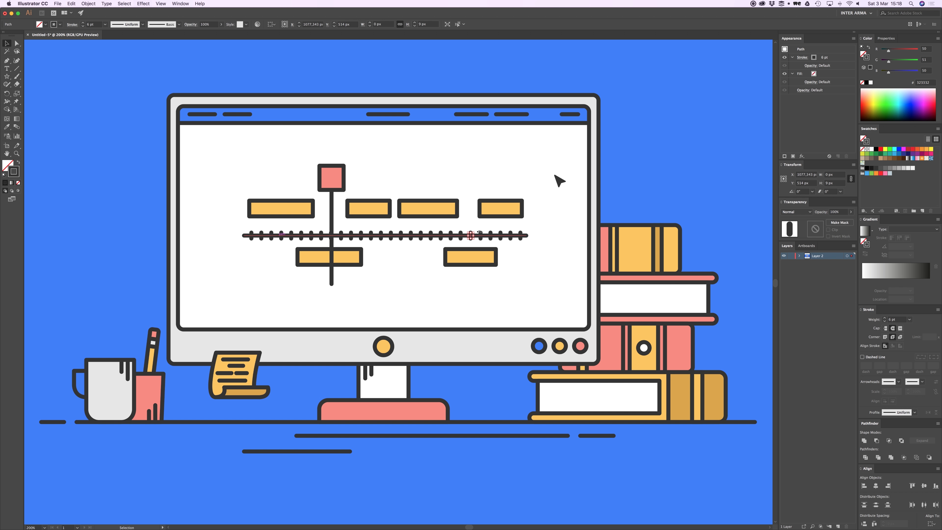
pyautogui.click(252, 249)
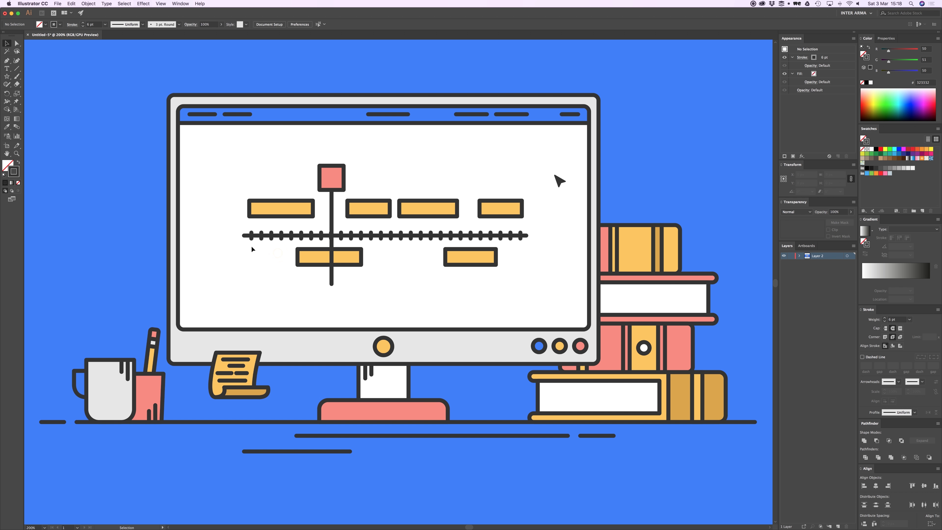
# Nudge the red playhead slightly left and ungroup it into its square and vertical line.
pyautogui.click(332, 219)
pyautogui.press('Left')
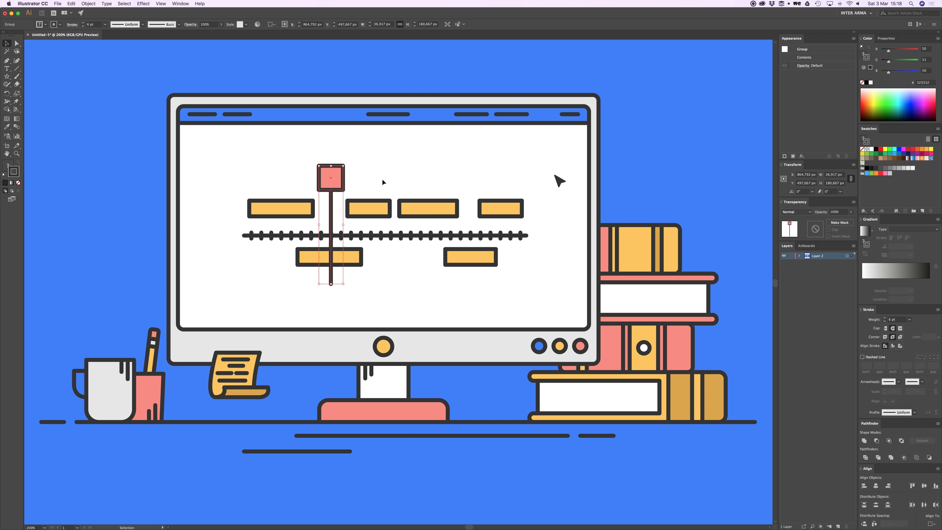
pyautogui.click(354, 175)
pyautogui.rightClick(335, 180)
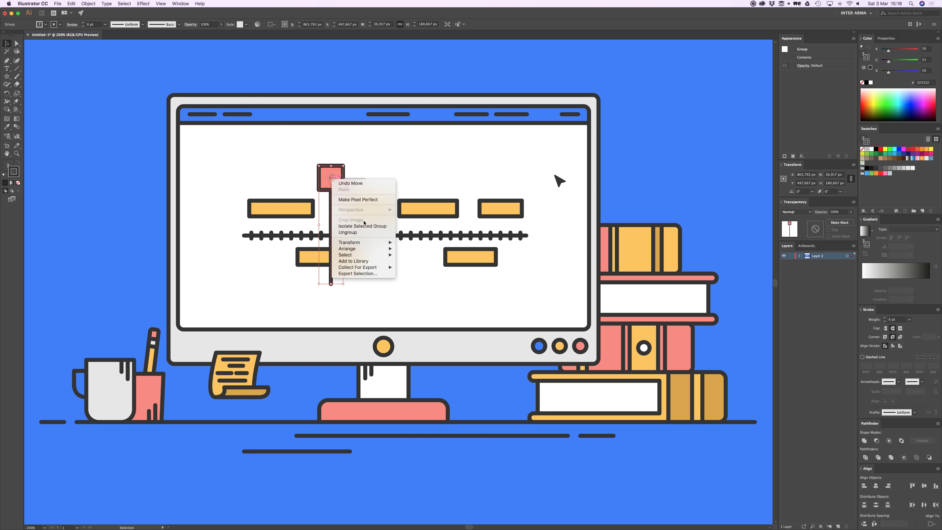
pyautogui.click(359, 232)
pyautogui.click(357, 179)
pyautogui.click(337, 180)
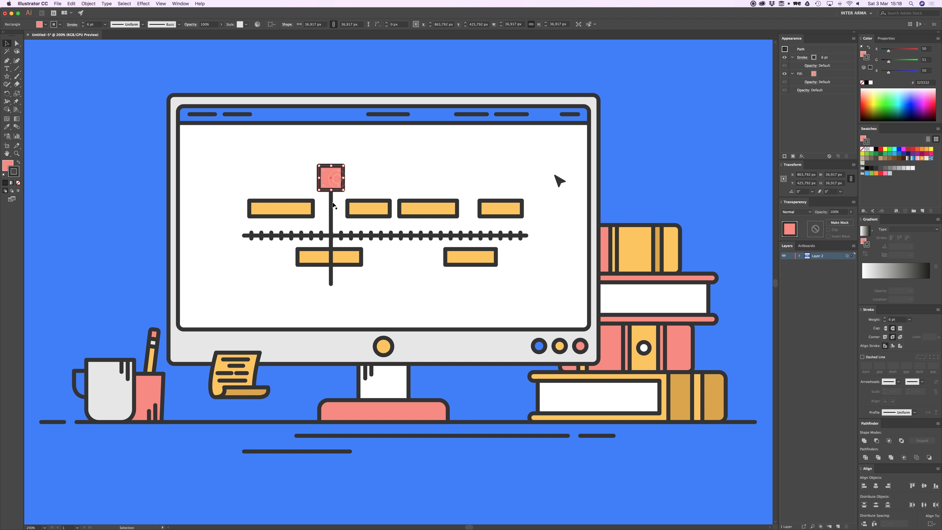
pyautogui.click(331, 206)
# Select all the timeline pieces on the monitor screen and lock them.
pyautogui.click(354, 176)
pyautogui.moveTo(226, 153); pyautogui.dragTo(539, 288)
pyautogui.keyDown('shift'); pyautogui.click(568, 251); pyautogui.keyUp('shift')
pyautogui.keyDown('shift'); pyautogui.click(574, 300); pyautogui.keyUp('shift')
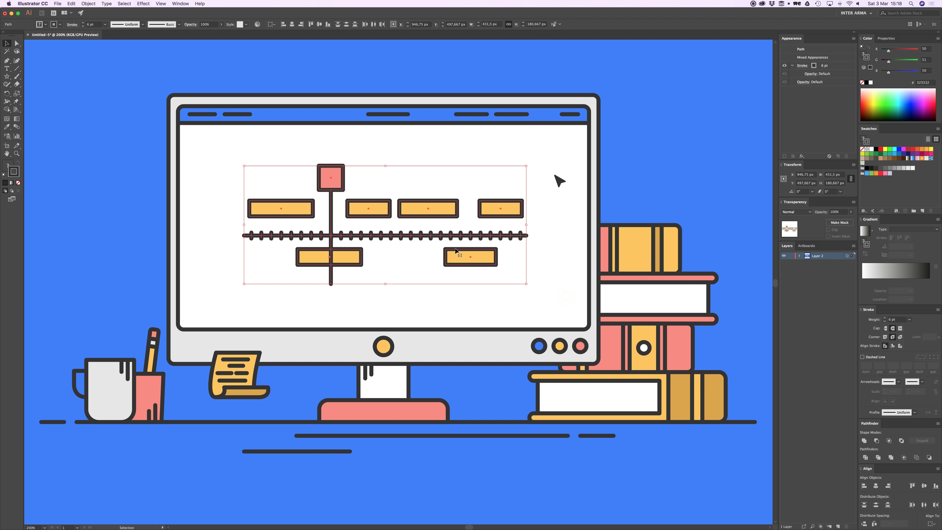
pyautogui.press('super+2')
# Select the remaining unlocked books and ground lines, try moving them, undo the move and deselect everything.
pyautogui.press('super+1')
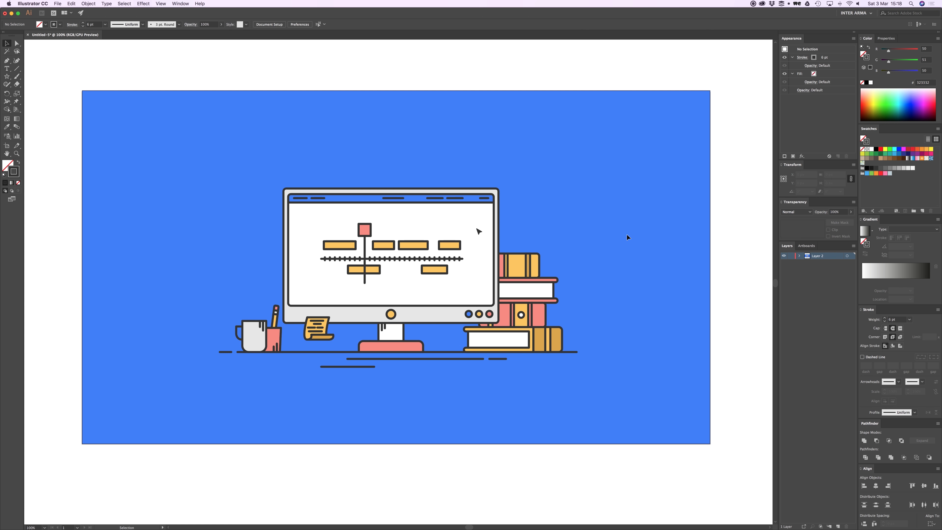
pyautogui.press('super+alt+2')
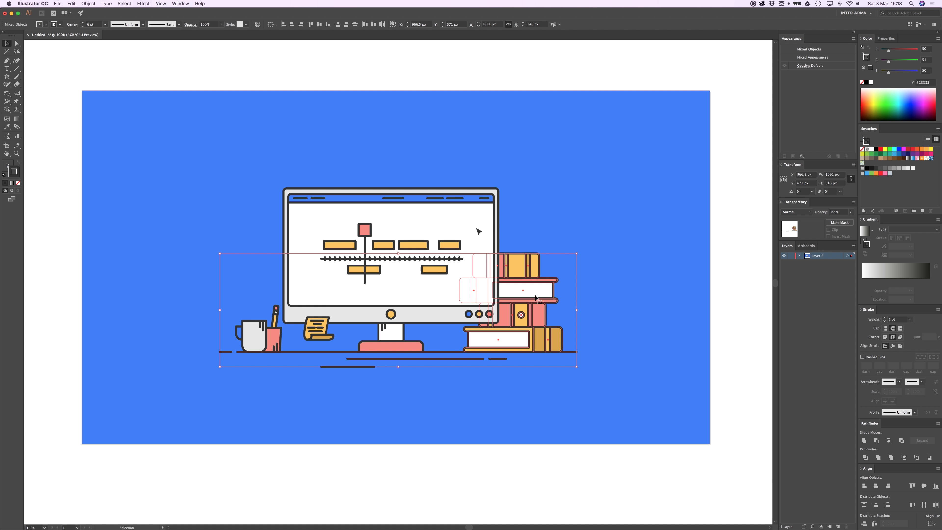
pyautogui.moveTo(536, 298); pyautogui.dragTo(662, 386)
pyautogui.press('super+z')
pyautogui.press('super+shift+a')
pyautogui.scroll(1, 356, 345)
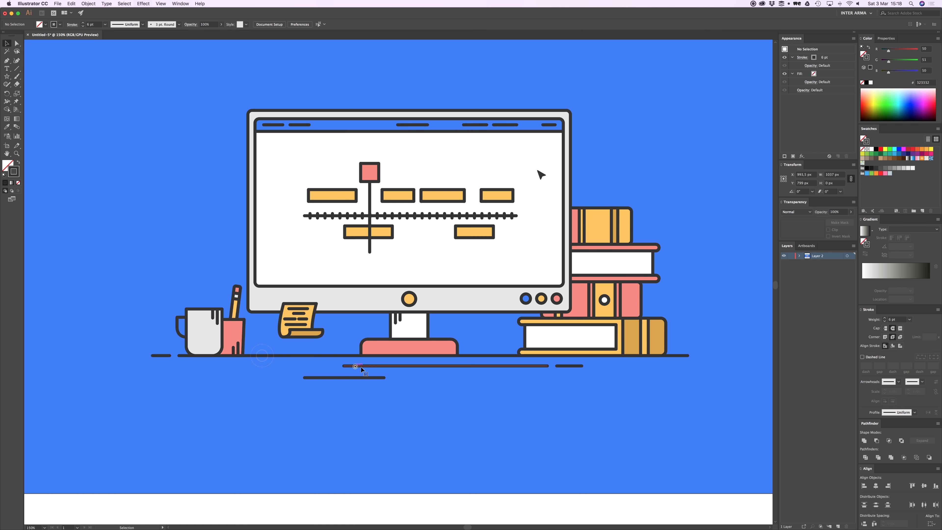
# Select the loose ground lines beneath the monitor and lock them.
pyautogui.click(361, 366)
pyautogui.press('super+2')
pyautogui.click(345, 356)
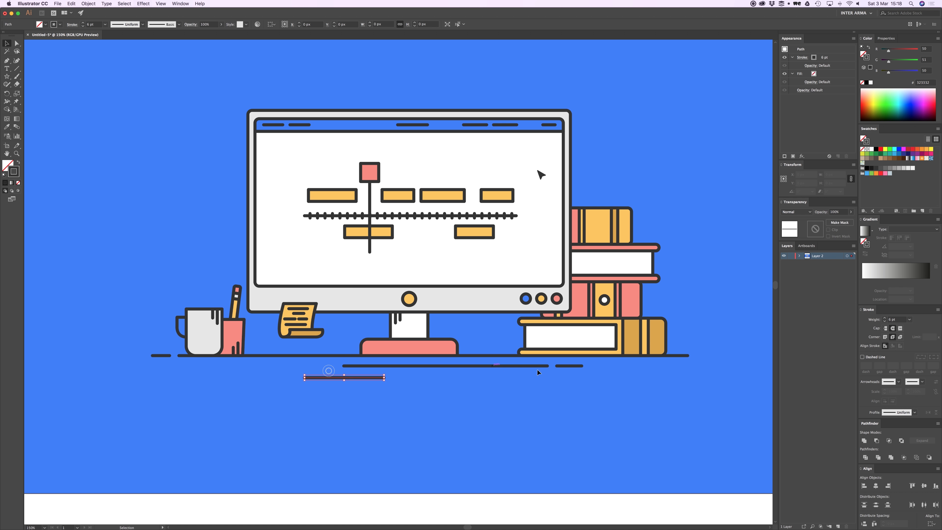
# Try moving each of the four stacked books away as its own group, undoing every move, and deselect everything.
pyautogui.moveTo(645, 371); pyautogui.dragTo(472, 375)
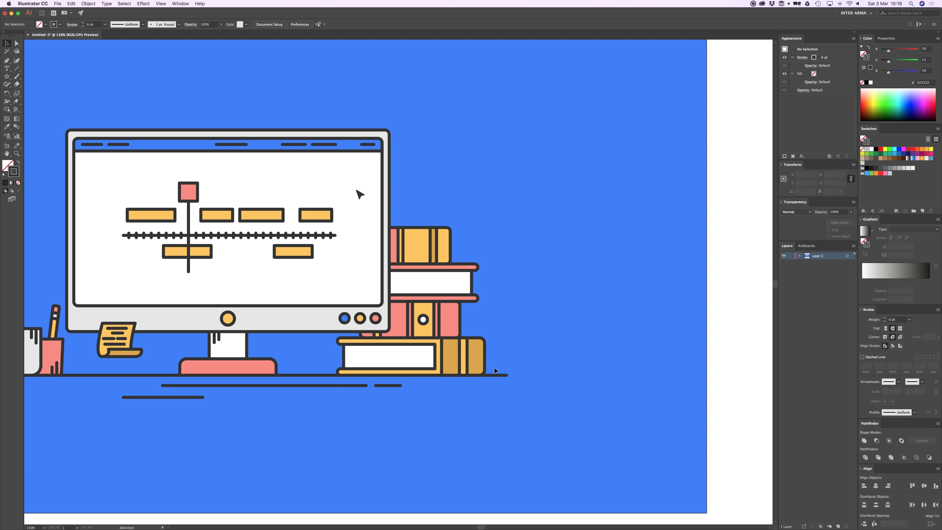
pyautogui.moveTo(458, 357); pyautogui.dragTo(521, 409)
pyautogui.press('super+z')
pyautogui.moveTo(450, 324); pyautogui.dragTo(573, 324)
pyautogui.press('super+z')
pyautogui.moveTo(454, 277); pyautogui.dragTo(577, 236)
pyautogui.press('super+z')
pyautogui.moveTo(436, 240); pyautogui.dragTo(488, 182)
pyautogui.press('super+z')
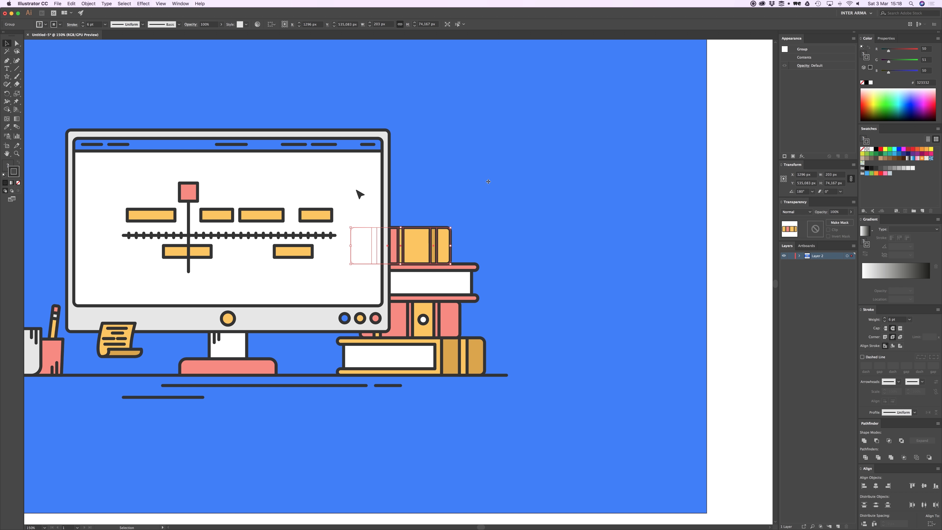
pyautogui.click(465, 188)
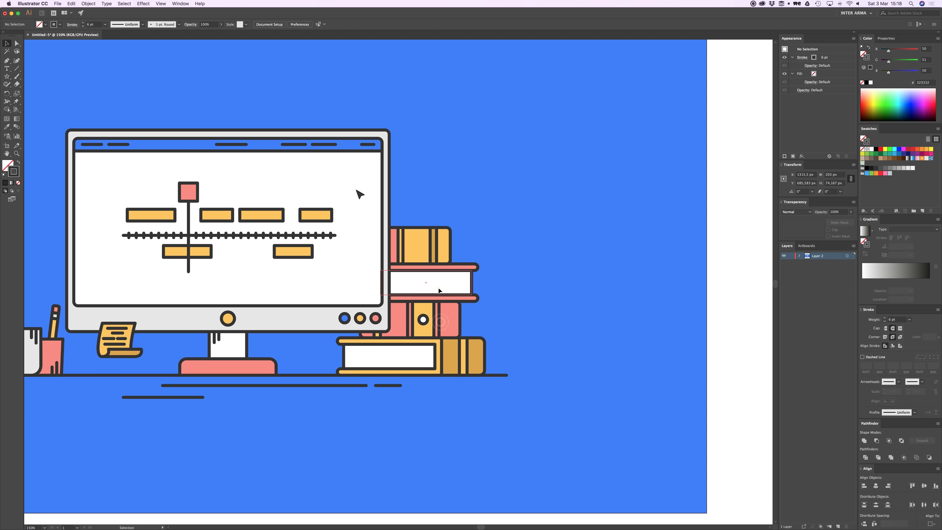
pyautogui.click(460, 245)
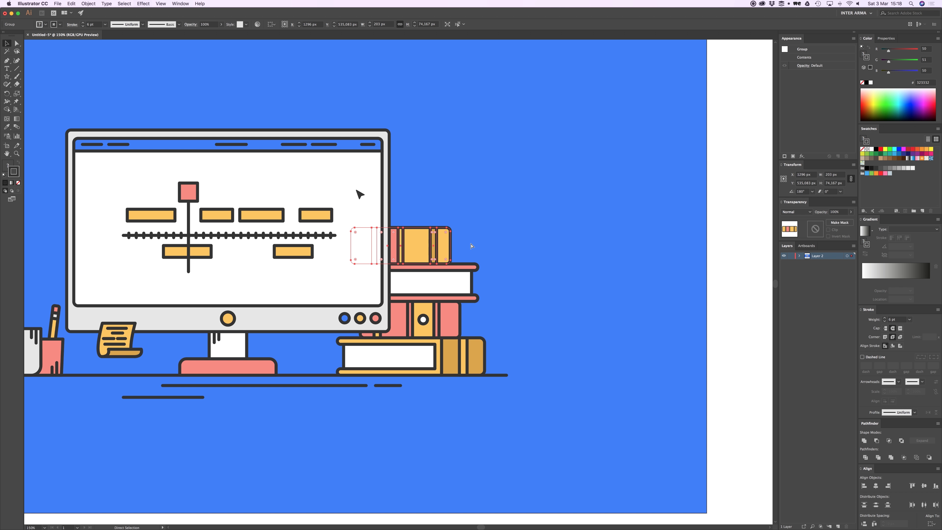
pyautogui.click(487, 225)
# Unlock every object in the illustration, including the blue background, and clear the selection.
pyautogui.press('super+minus')
pyautogui.press('super+minus')
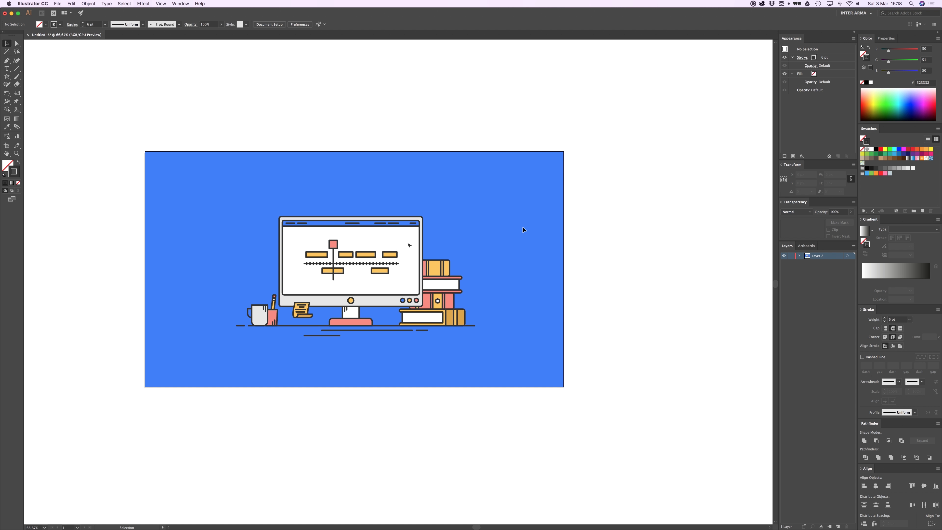
pyautogui.moveTo(496, 228); pyautogui.dragTo(528, 231)
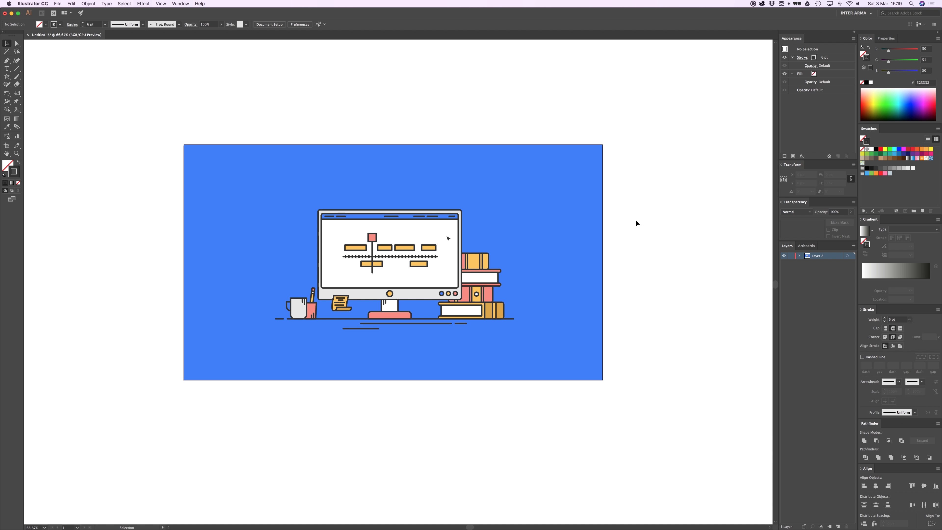
pyautogui.press('super+a')
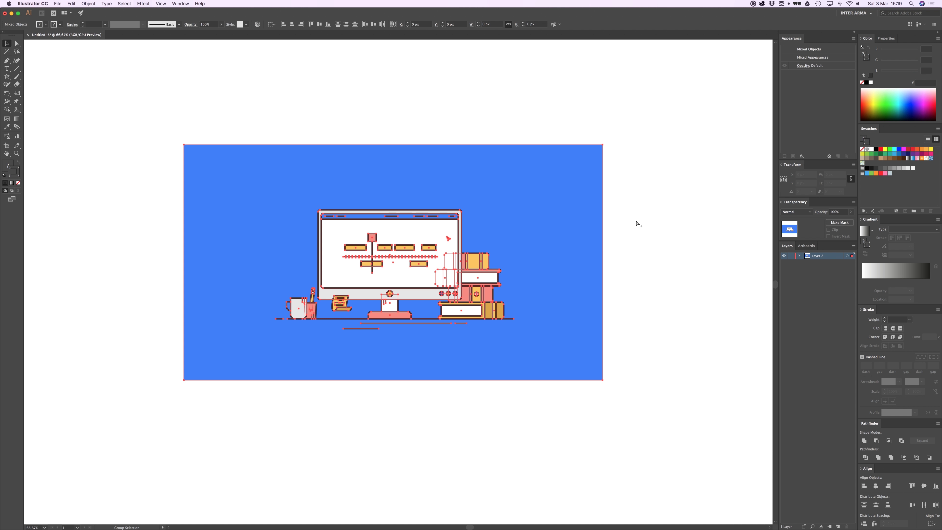
pyautogui.click(636, 222)
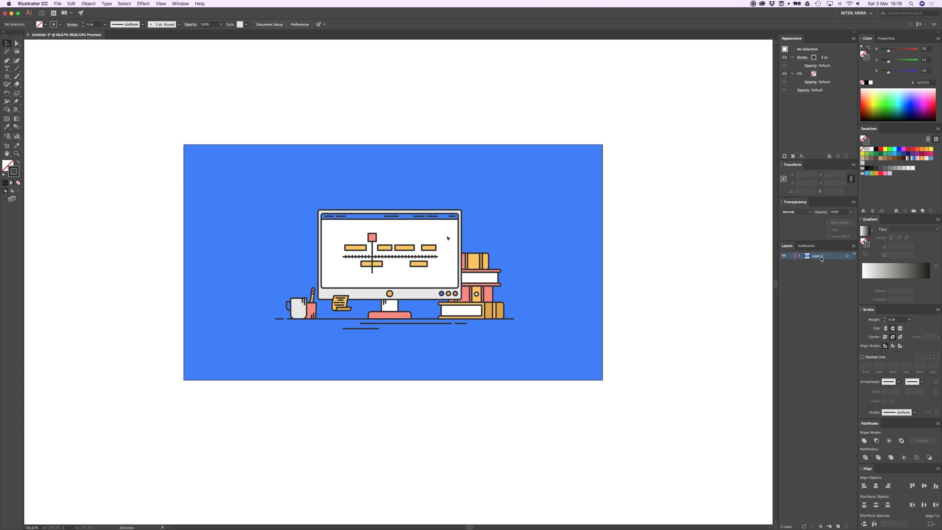
# Release the artwork in Layer 2 to layers in sequence and move all the resulting sublayers out above Layer 2.
pyautogui.click(854, 247)
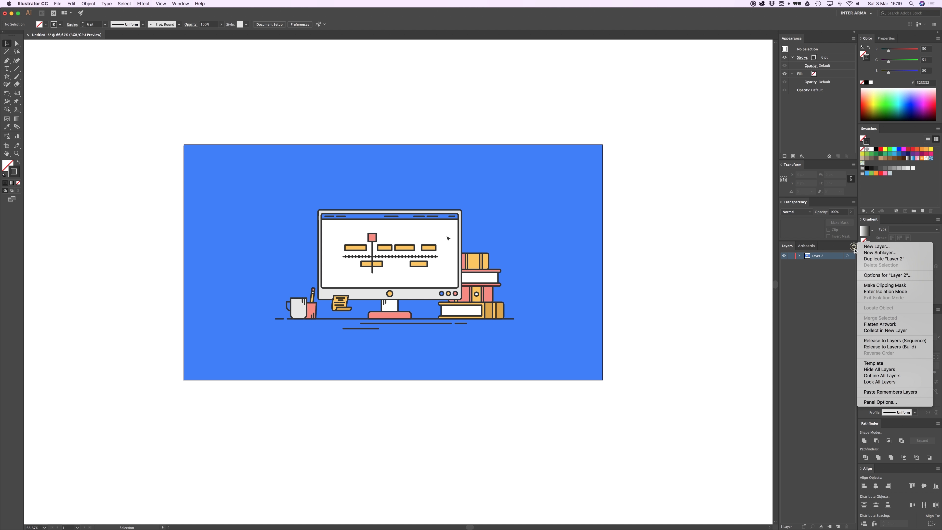
pyautogui.click(913, 342)
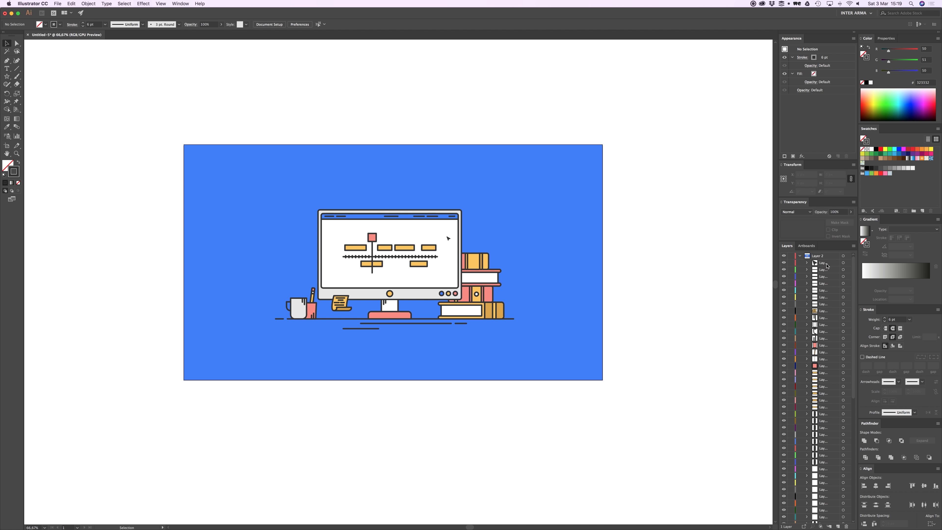
pyautogui.scroll(-3, 821, 293)
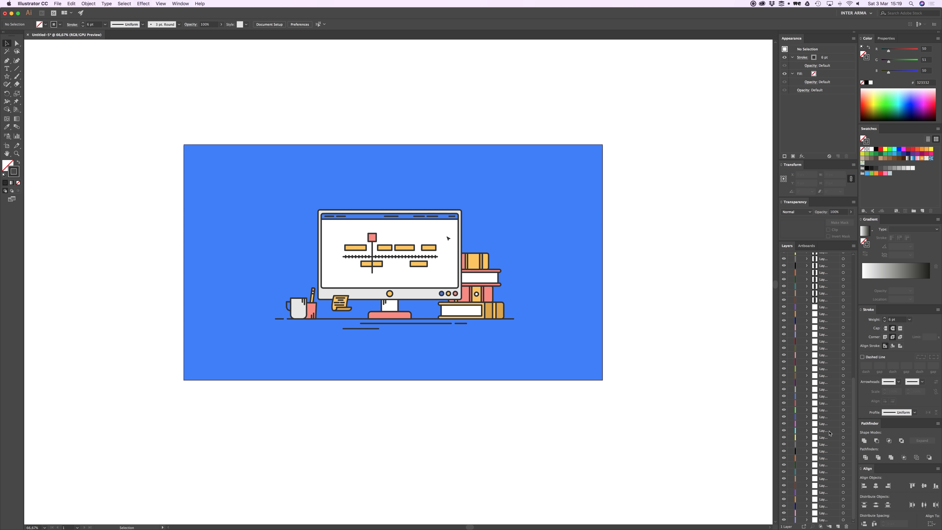
pyautogui.keyDown('shift'); pyautogui.click(825, 519); pyautogui.keyUp('shift')
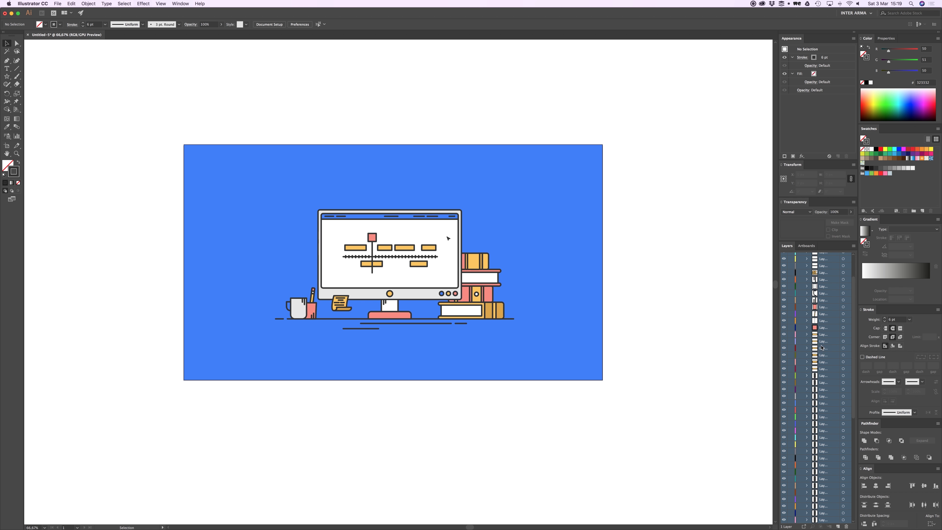
pyautogui.scroll(3, 822, 345)
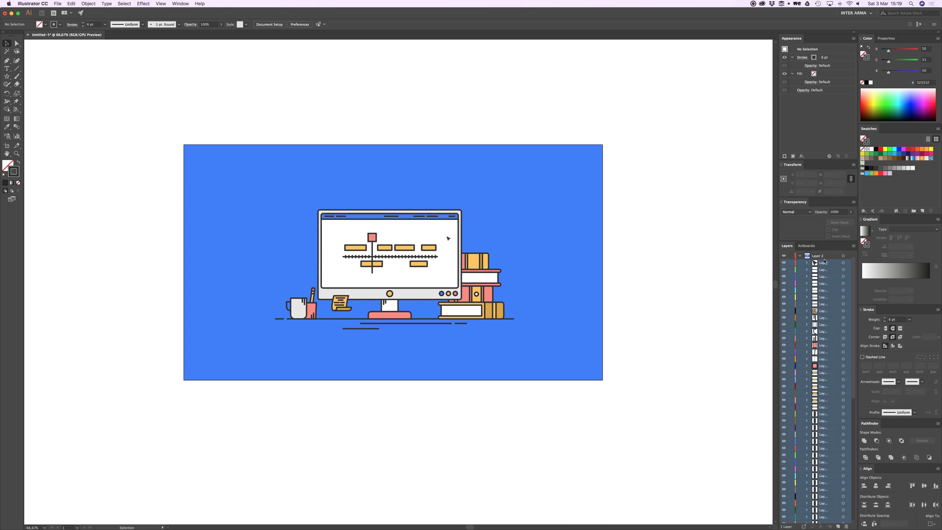
pyautogui.moveTo(825, 266); pyautogui.dragTo(824, 257)
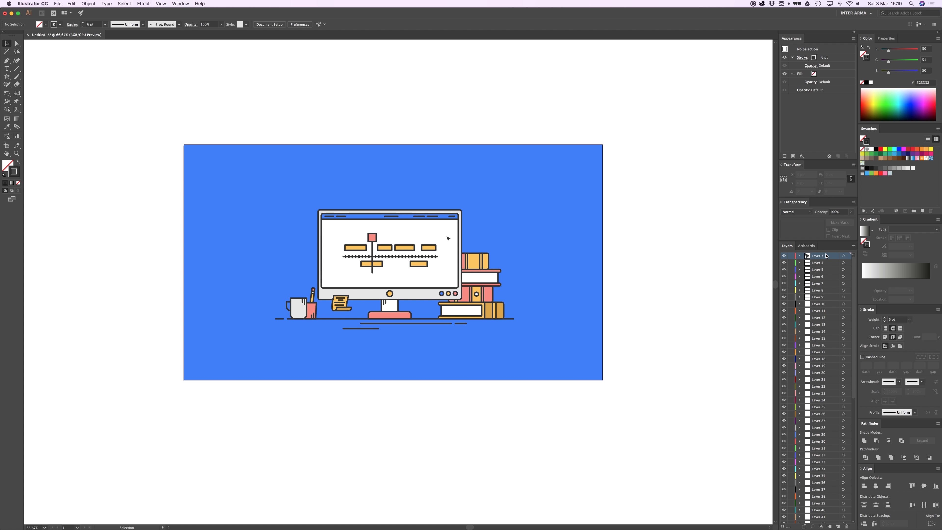
# Delete the emptied Layer 2 at the end of the layer stack.
pyautogui.scroll(-10, 819, 389)
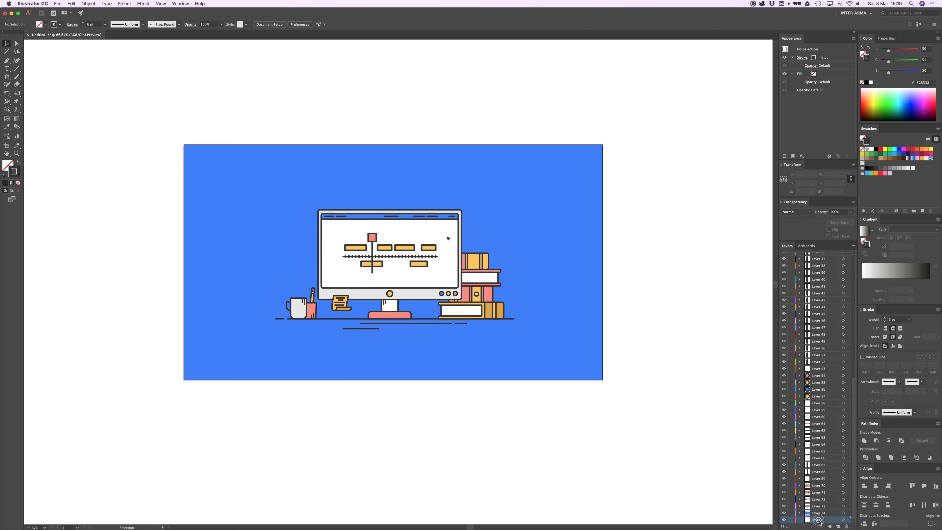
pyautogui.click(824, 520)
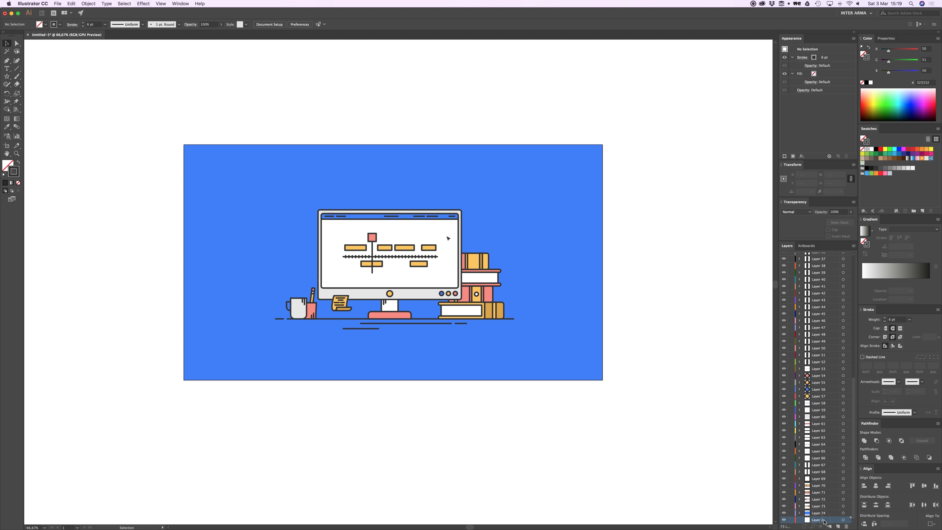
pyautogui.click(846, 526)
pyautogui.scroll(-5, 836, 489)
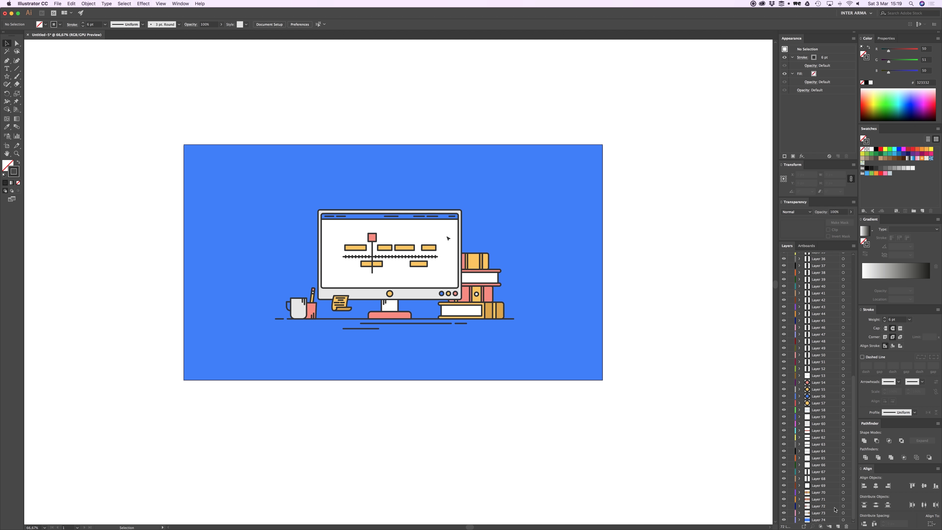
pyautogui.scroll(5, 822, 459)
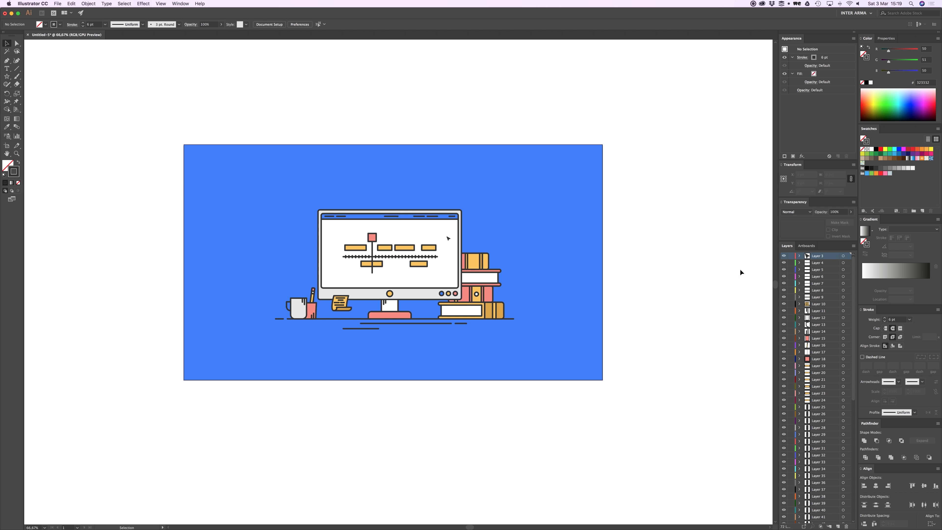